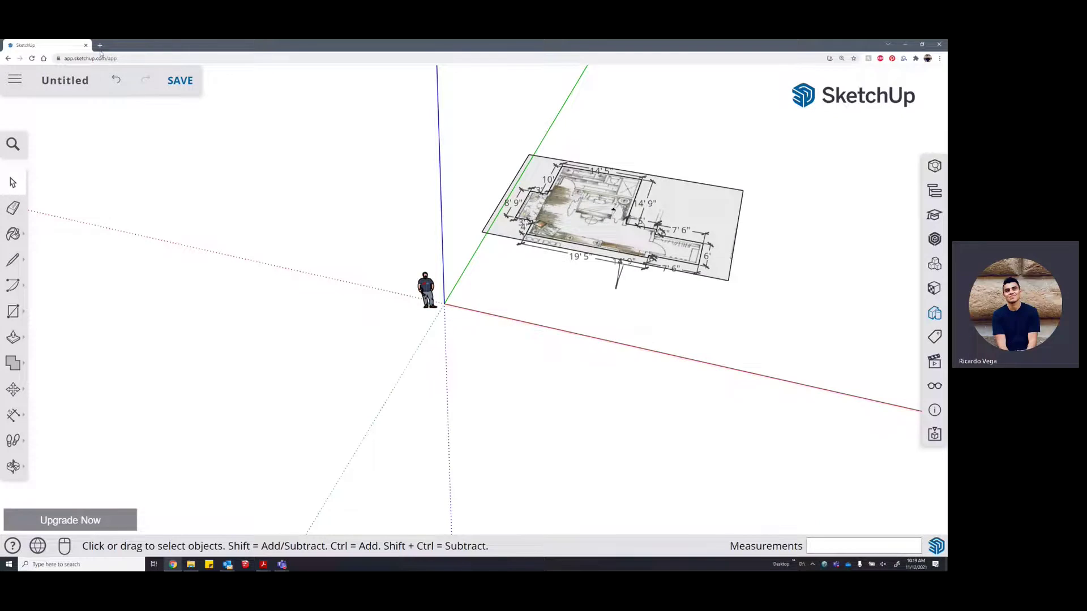
# Search the web for "sketchup web app" in a new browser tab and open SketchUp for Web
pyautogui.click(100, 46)
pyautogui.click(400, 193)
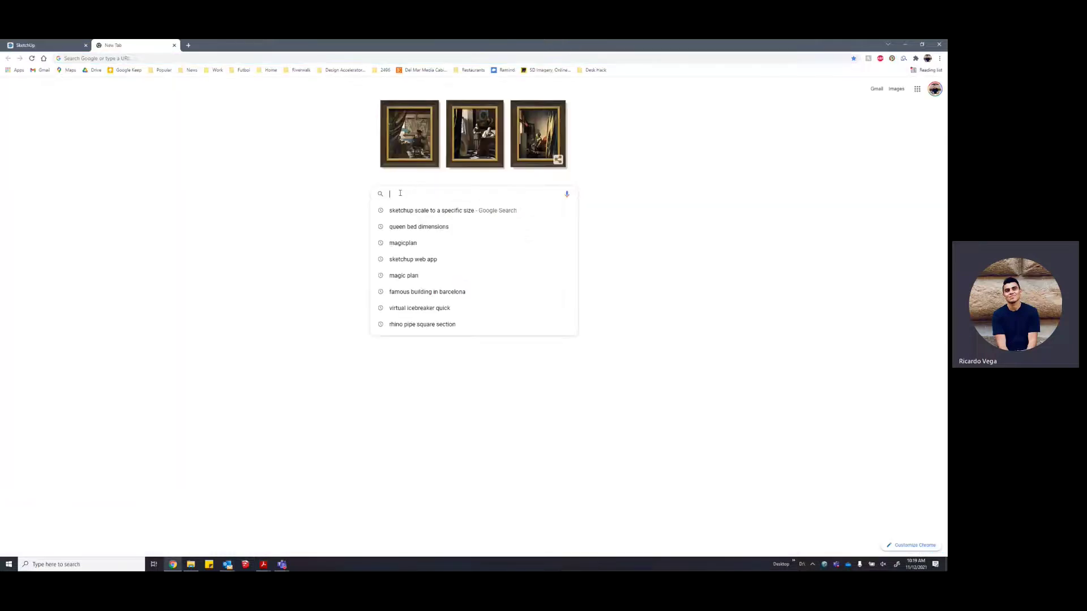
pyautogui.write('sketchup web app')
pyautogui.press('Return')
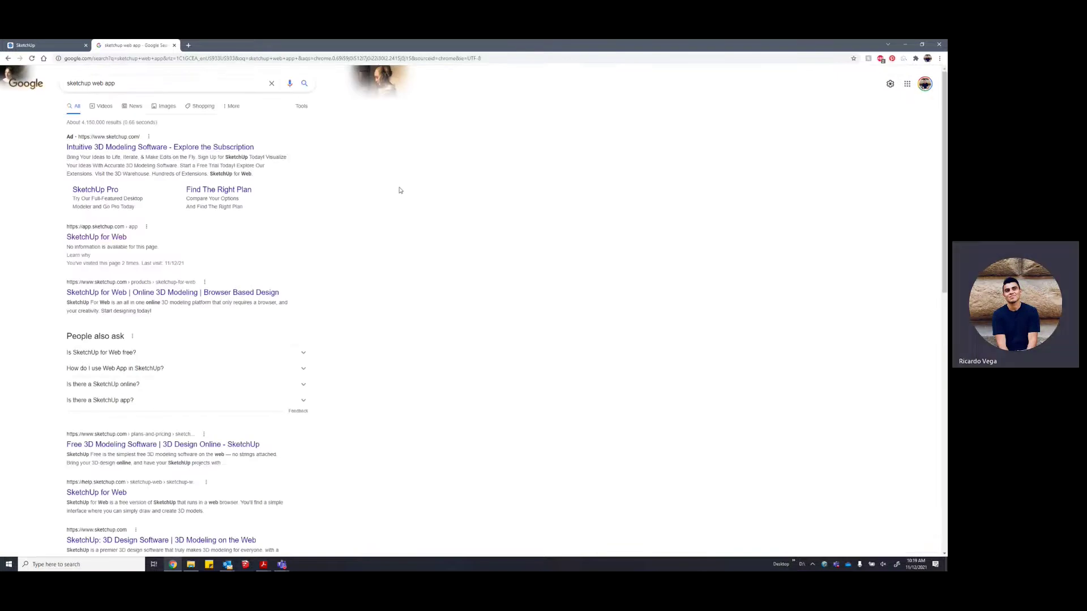
pyautogui.click(99, 239)
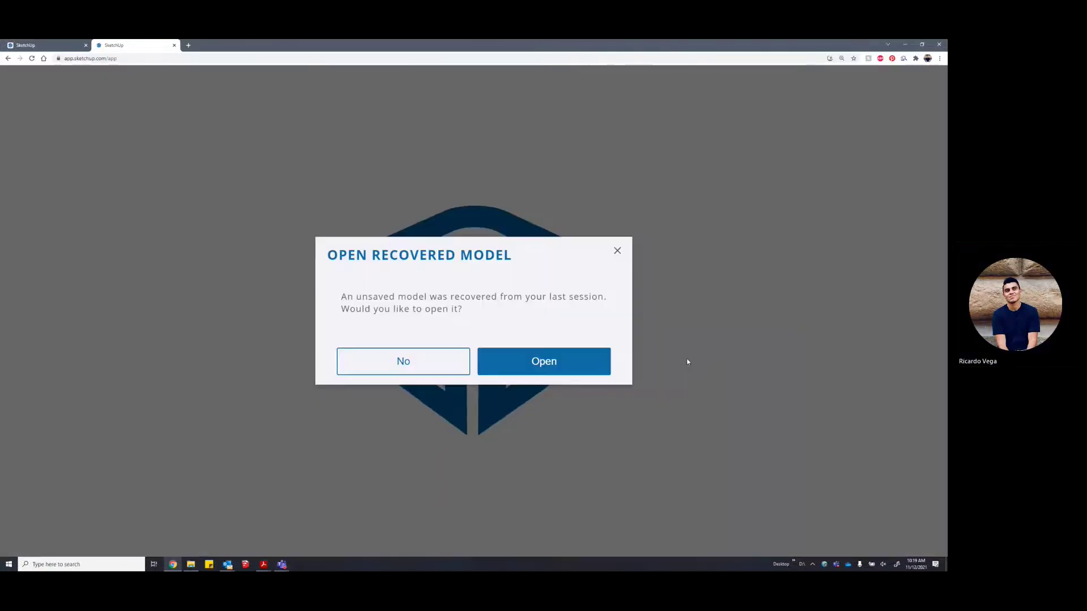
# Decline the recovered model and create a new model with the Architectural - Feet & Inches template
pyautogui.click(452, 367)
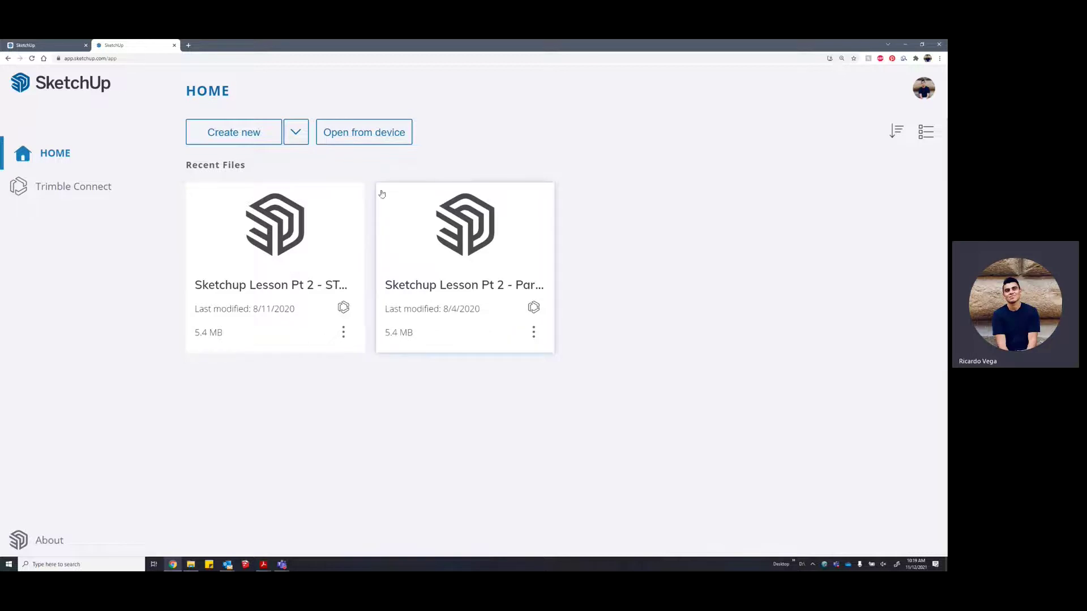
pyautogui.click(295, 133)
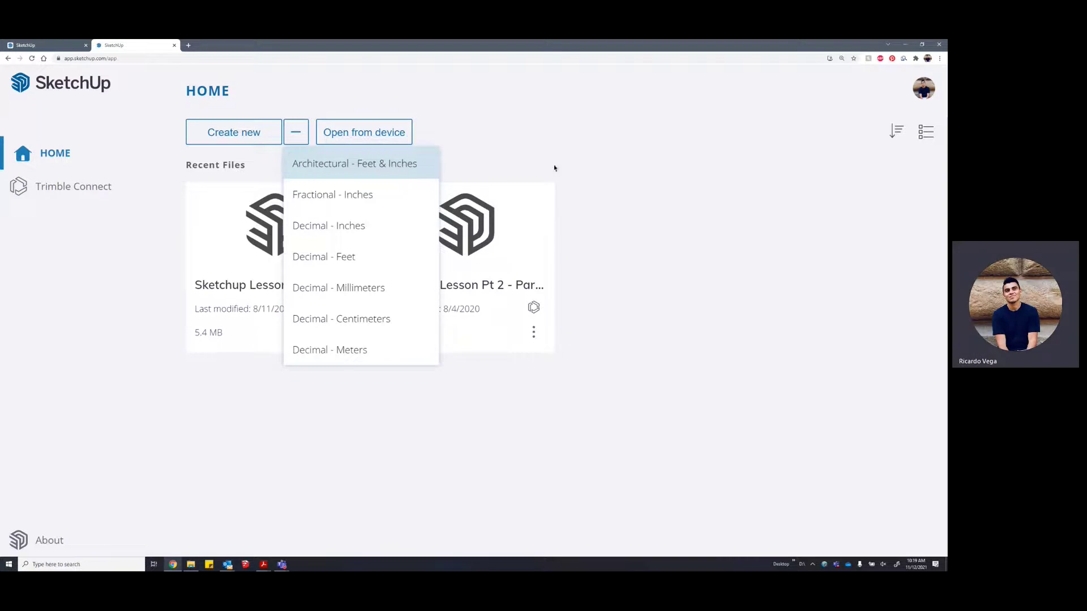
pyautogui.click(379, 169)
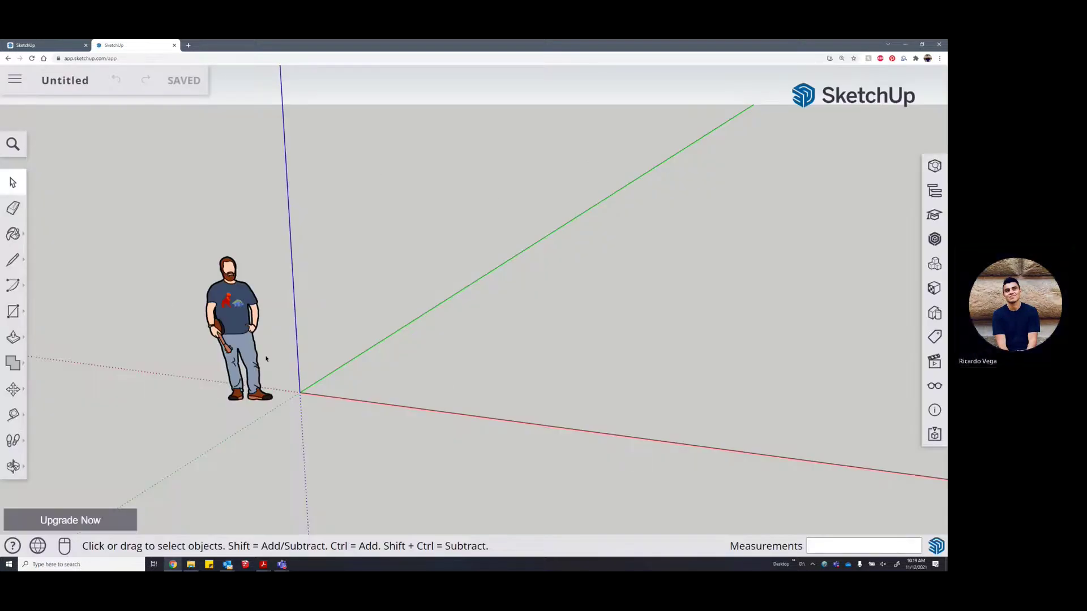
pyautogui.moveTo(238, 269); pyautogui.dragTo(259, 280, button='middle')
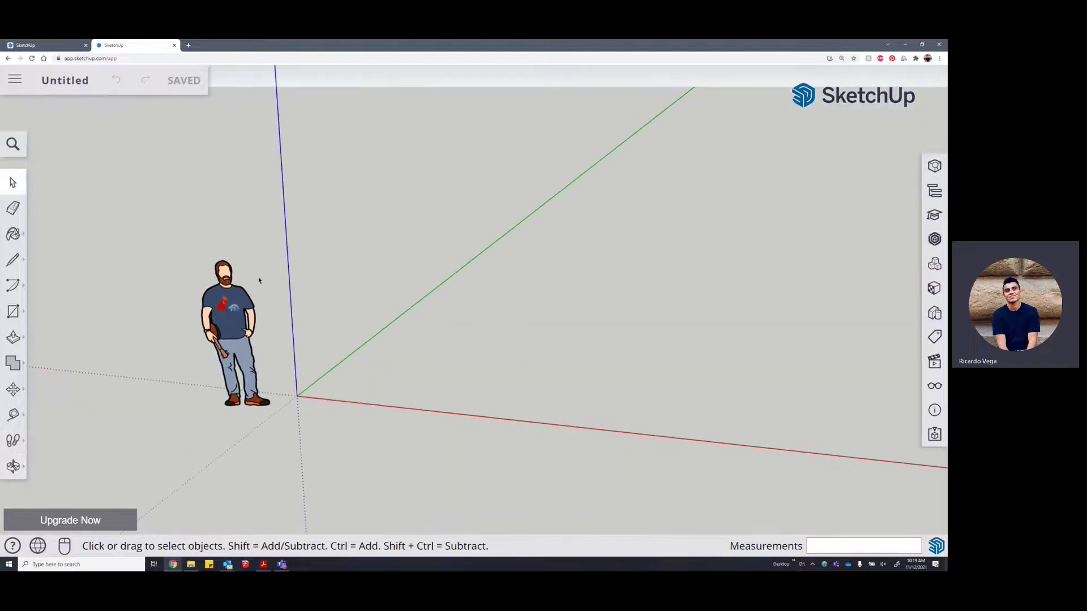
# Return to the browser tab with the floor plan model and delete the stray 14' 9" dimension hanging below the plan
pyautogui.click(53, 46)
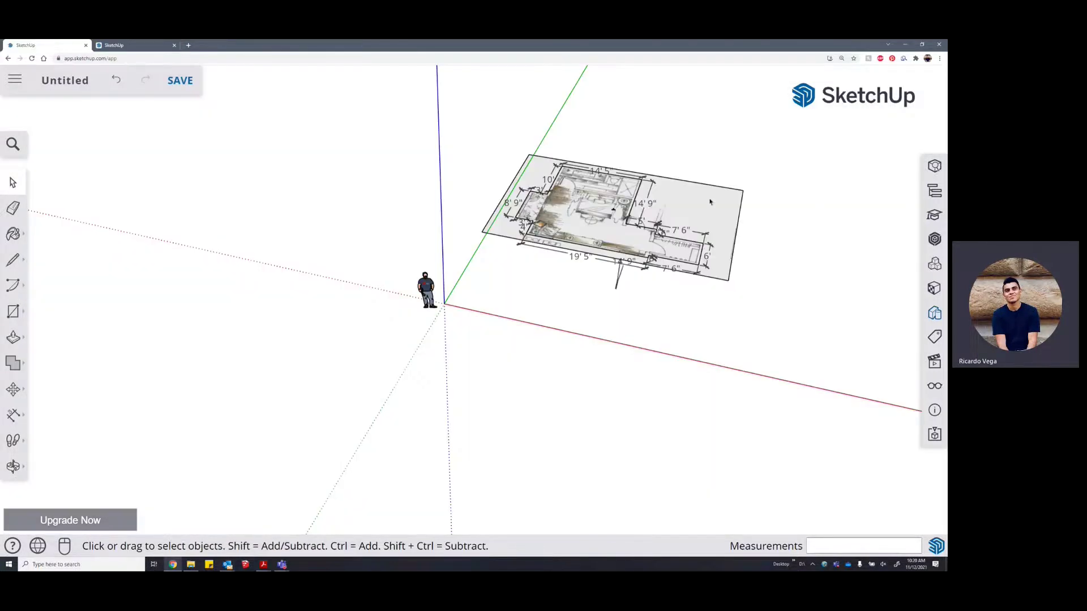
pyautogui.scroll(3, 710, 201)
pyautogui.scroll(-1, 710, 256)
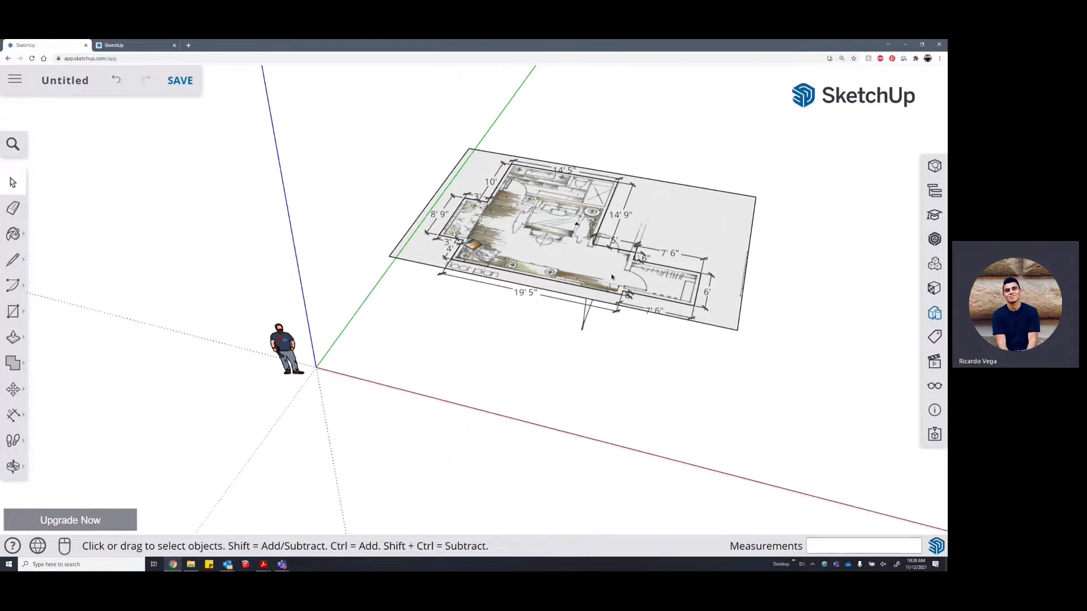
pyautogui.moveTo(611, 277); pyautogui.dragTo(601, 230, button='middle')
pyautogui.doubleClick(592, 318)
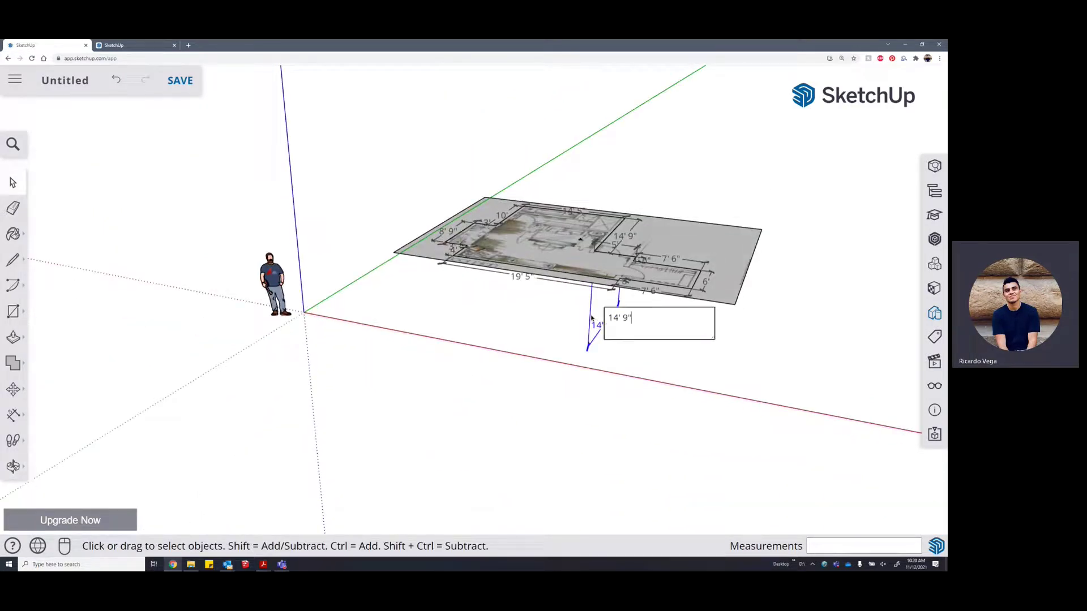
pyautogui.press('Return')
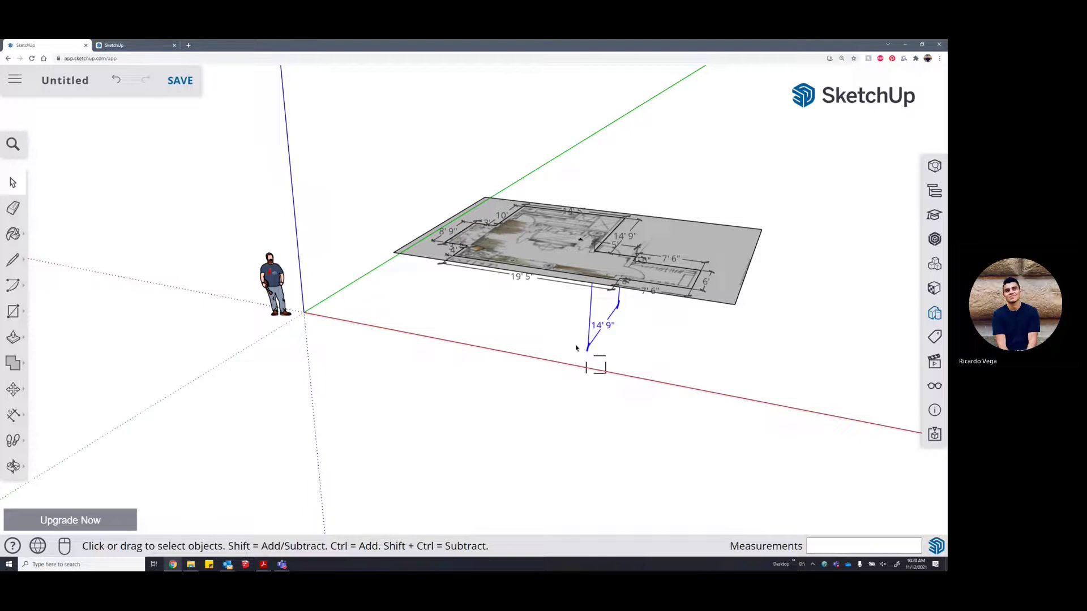
pyautogui.press('Delete')
pyautogui.moveTo(587, 261); pyautogui.dragTo(606, 325, button='middle')
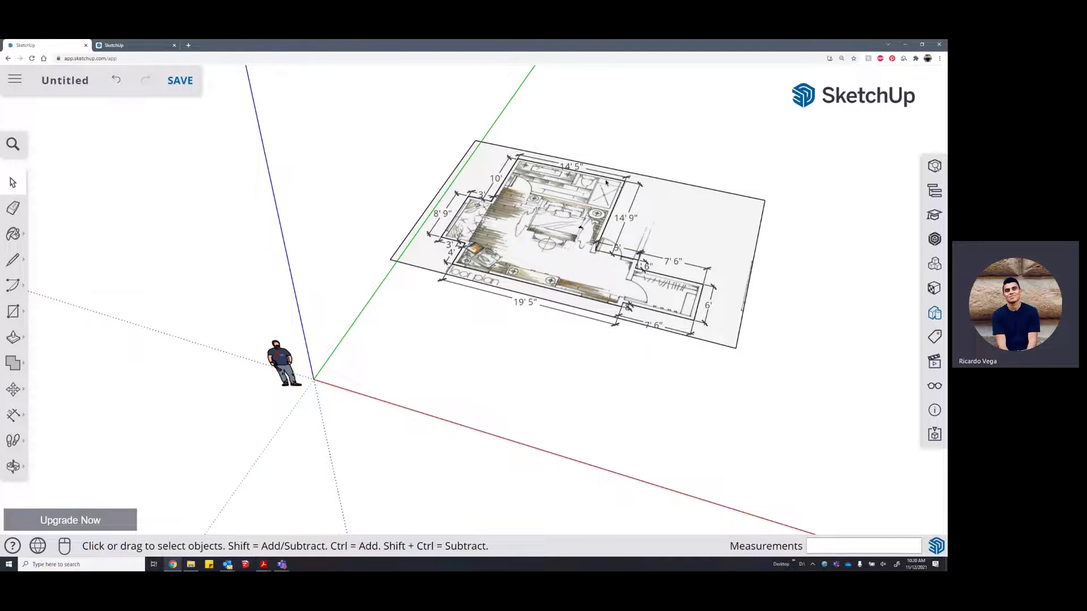
# Examine the floor plan's sketched rooms and its dimensions up close and from several angles
pyautogui.scroll(3, 604, 282)
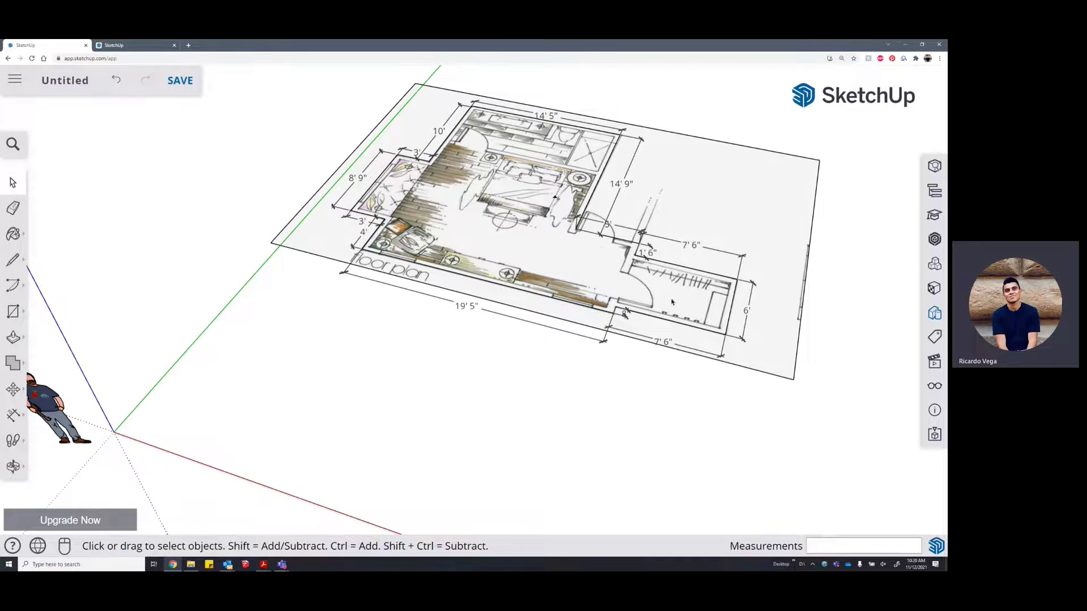
pyautogui.scroll(-2, 672, 303)
pyautogui.scroll(4, 542, 250)
pyautogui.moveTo(589, 209); pyautogui.dragTo(451, 251, button='middle')
pyautogui.moveTo(364, 265); pyautogui.dragTo(626, 314, button='middle')
pyautogui.doubleClick(495, 254)
pyautogui.press('Escape')
pyautogui.scroll(-8, 632, 300)
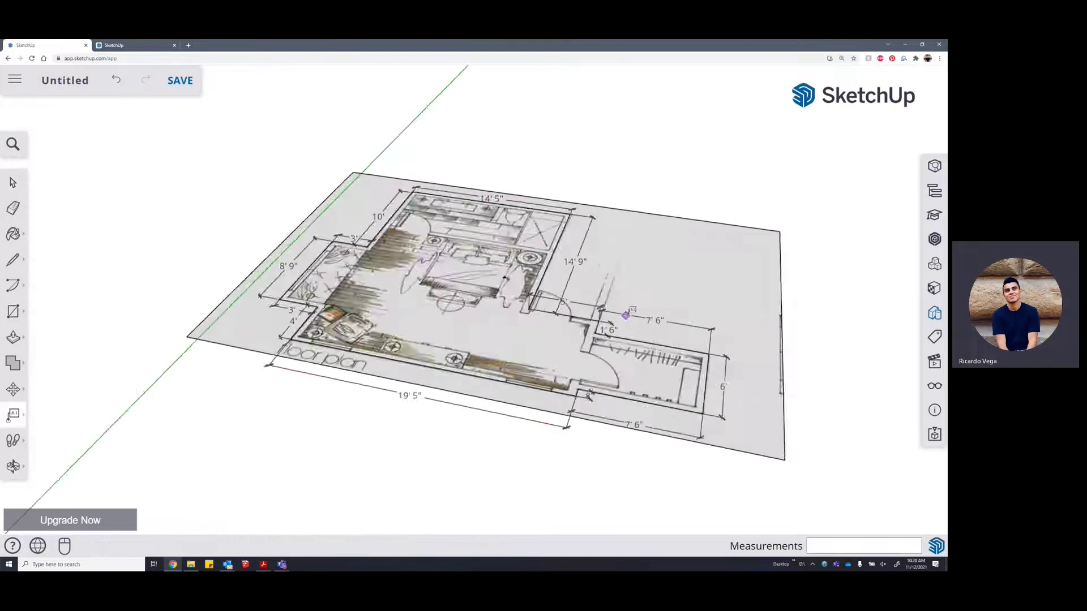
pyautogui.press('space')
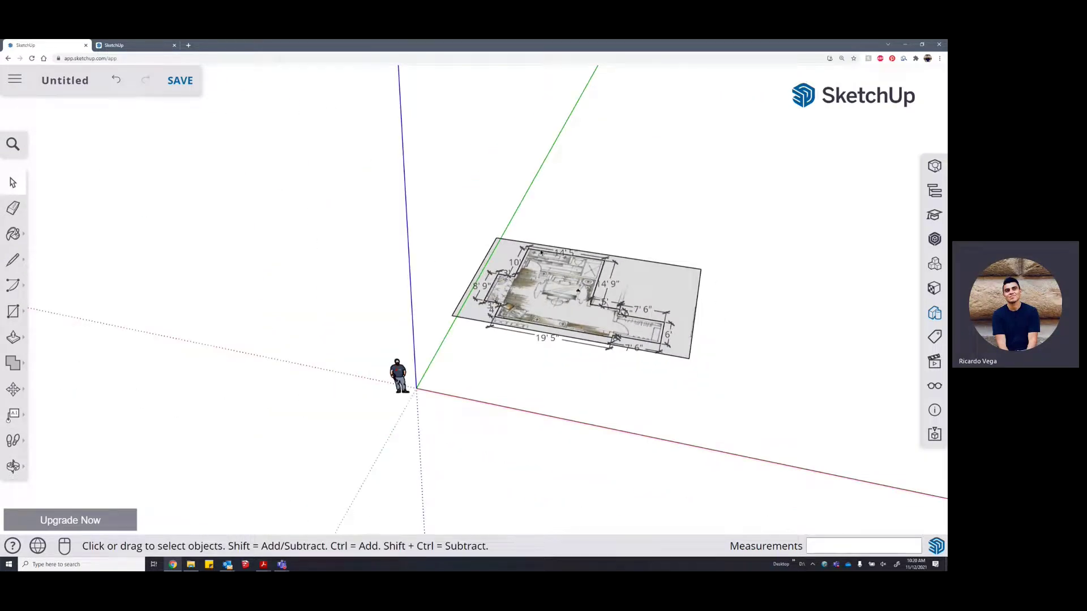
# Select the floor plan image together with all its dimensions and make them one group
pyautogui.moveTo(710, 371); pyautogui.dragTo(471, 272)
pyautogui.rightClick(504, 317)
pyautogui.click(553, 405)
# Move the grouped floor plan farther away from the origin and deselect it
pyautogui.scroll(2, 577, 318)
pyautogui.press('m')
pyautogui.click(578, 319)
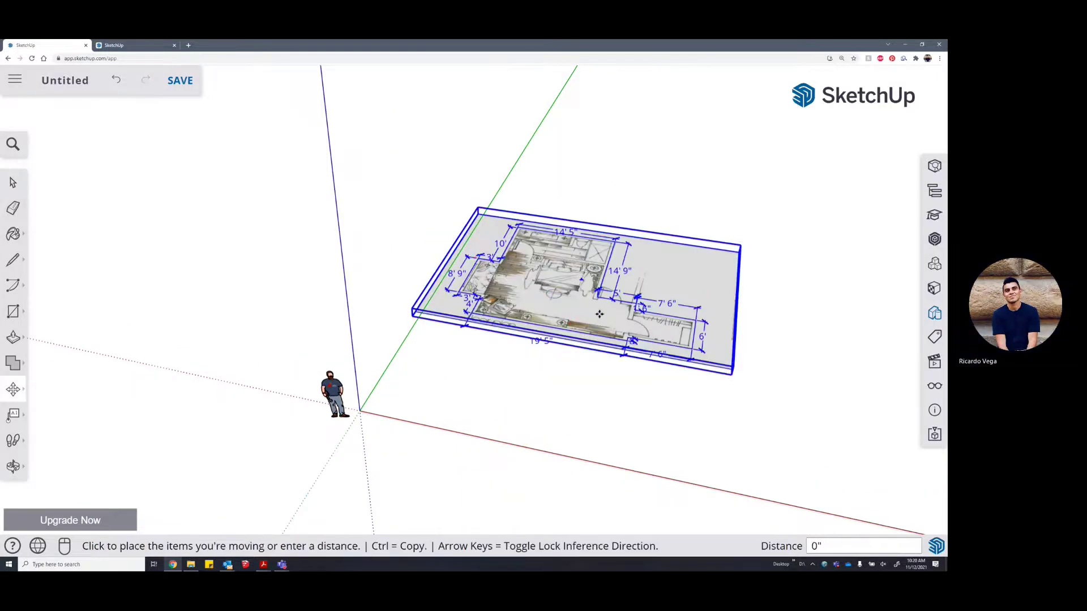
pyautogui.click(659, 261)
pyautogui.press('space')
pyautogui.click(594, 337)
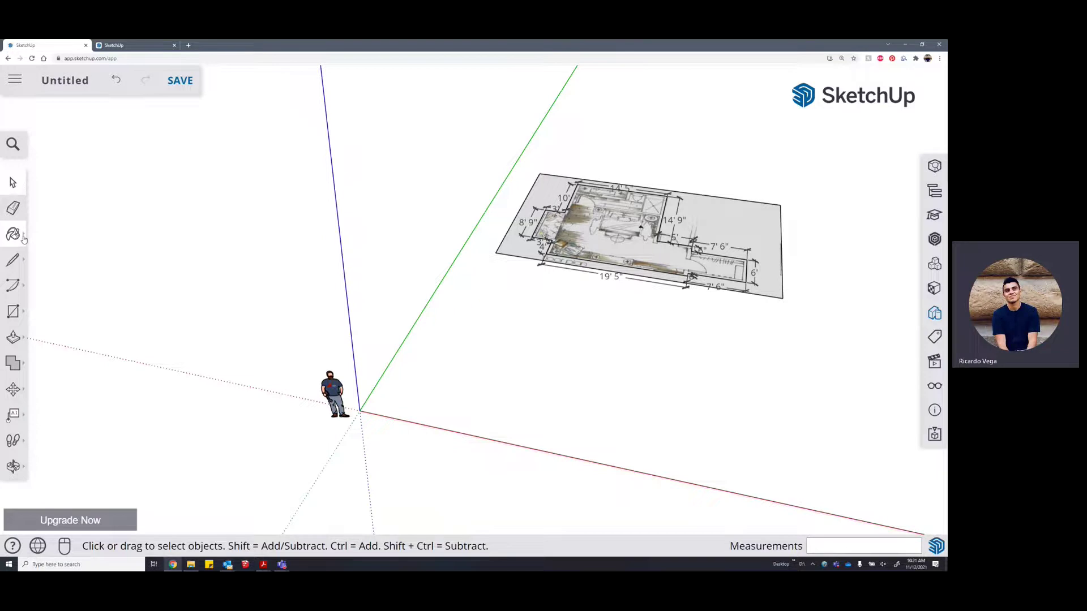
# Look through the variants of the paint, line, arc, shape, push/pull and solid tools, then return to the Select tool
pyautogui.keyDown('ctrl'); pyautogui.scroll(5, 23, 238); pyautogui.keyUp('ctrl')
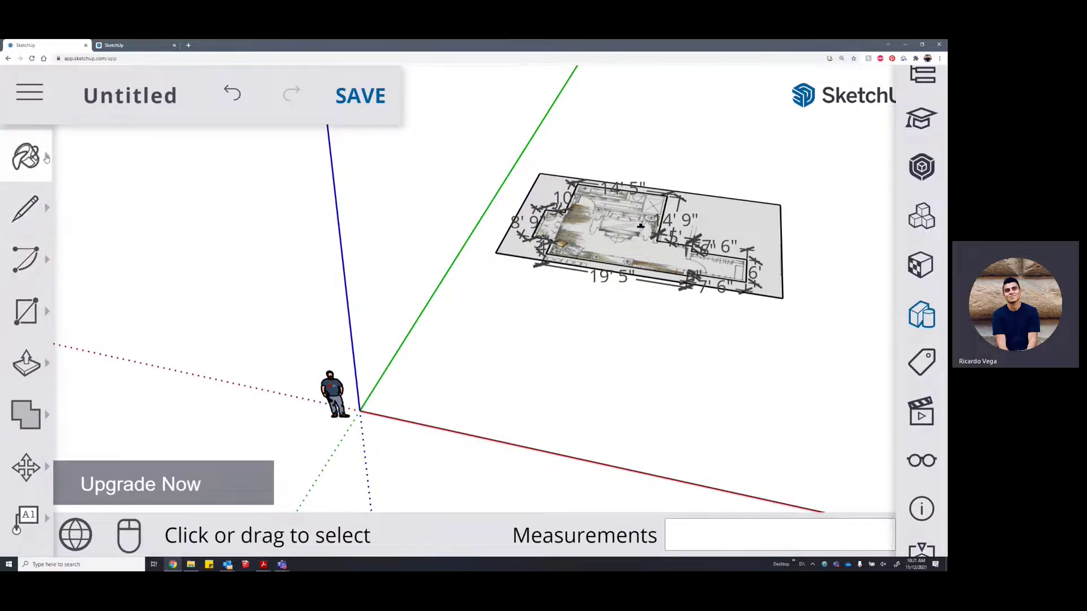
pyautogui.click(47, 158)
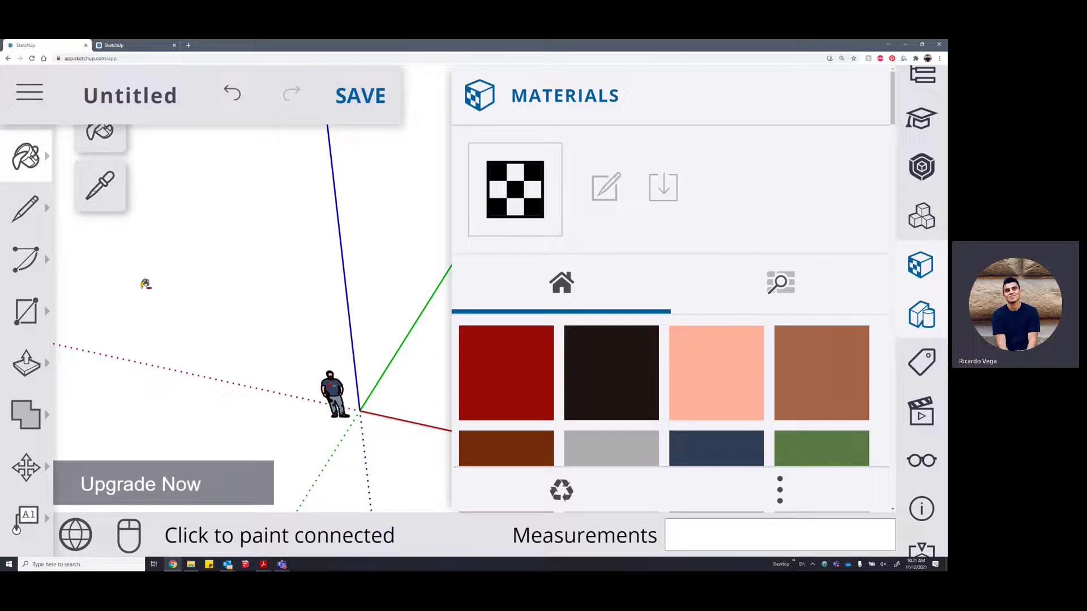
pyautogui.hotkey('ctrl', '-')
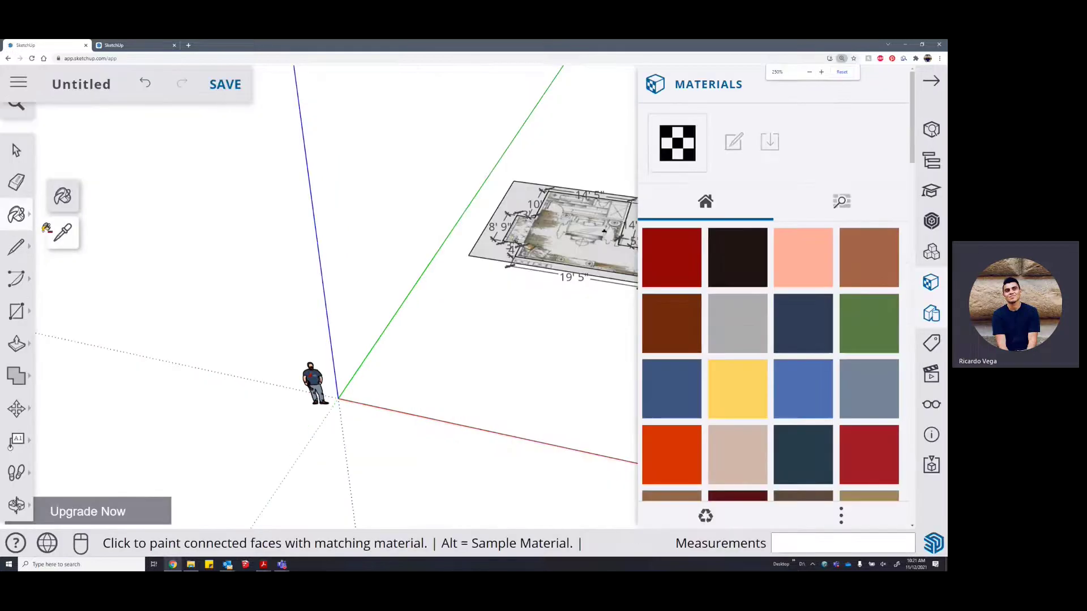
pyautogui.click(24, 248)
pyautogui.click(17, 278)
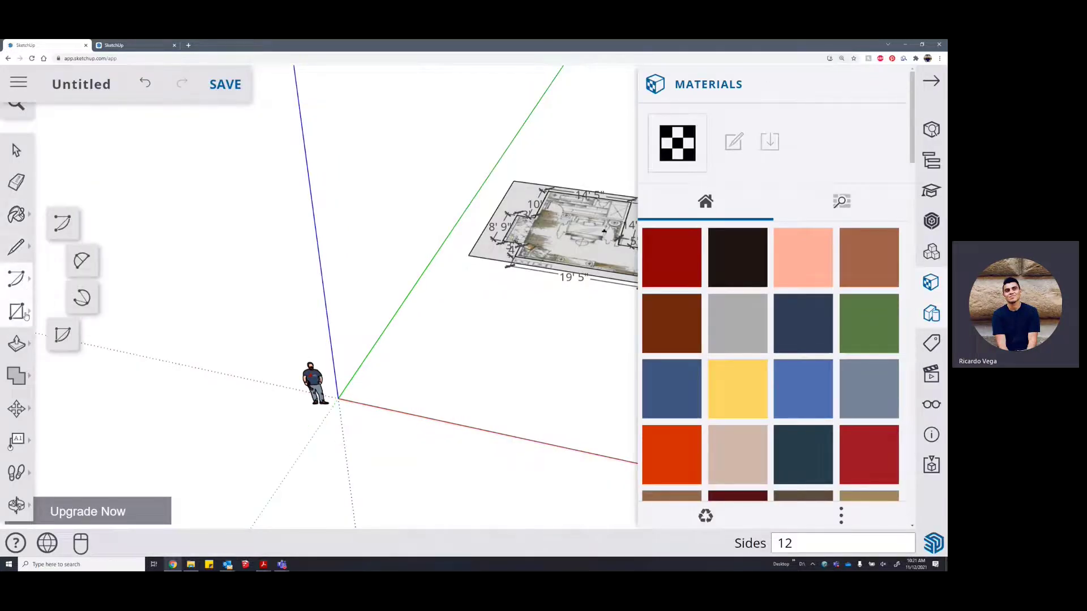
pyautogui.click(25, 312)
pyautogui.click(17, 344)
pyautogui.click(17, 377)
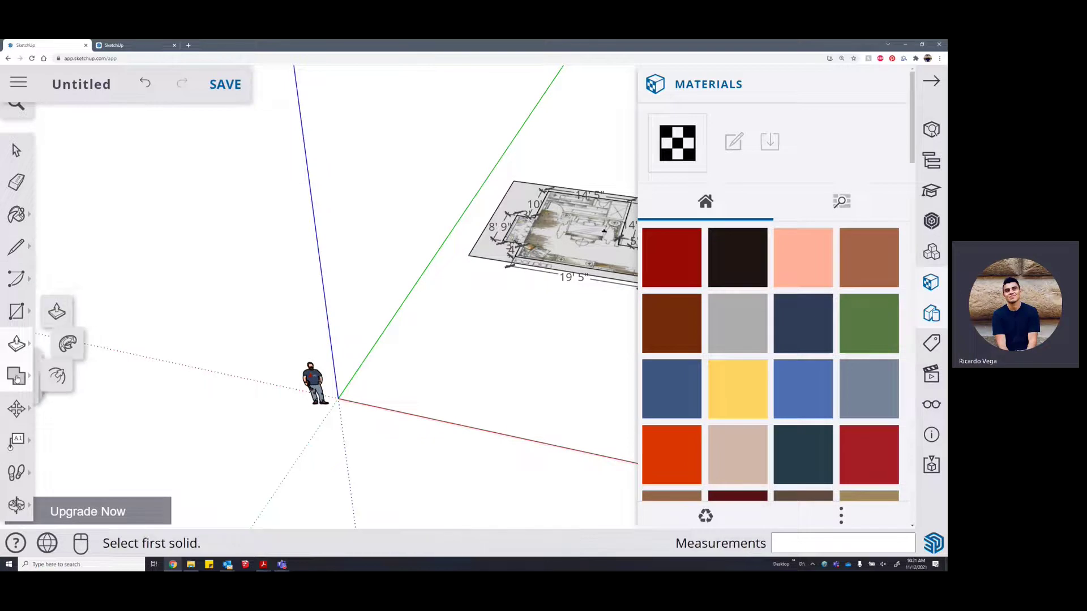
pyautogui.scroll(-1, 189, 298)
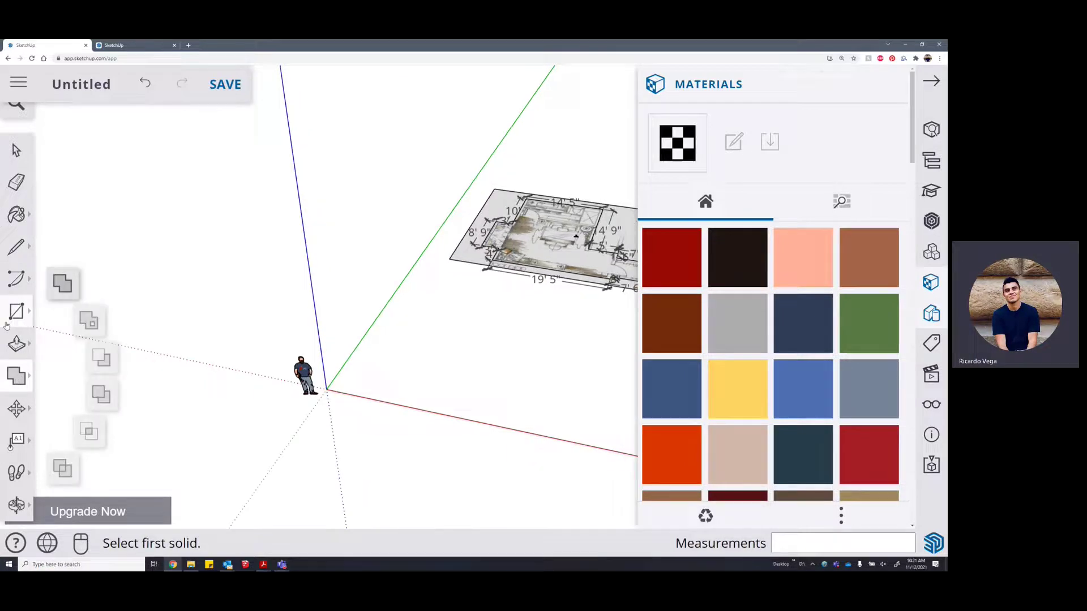
pyautogui.click(11, 198)
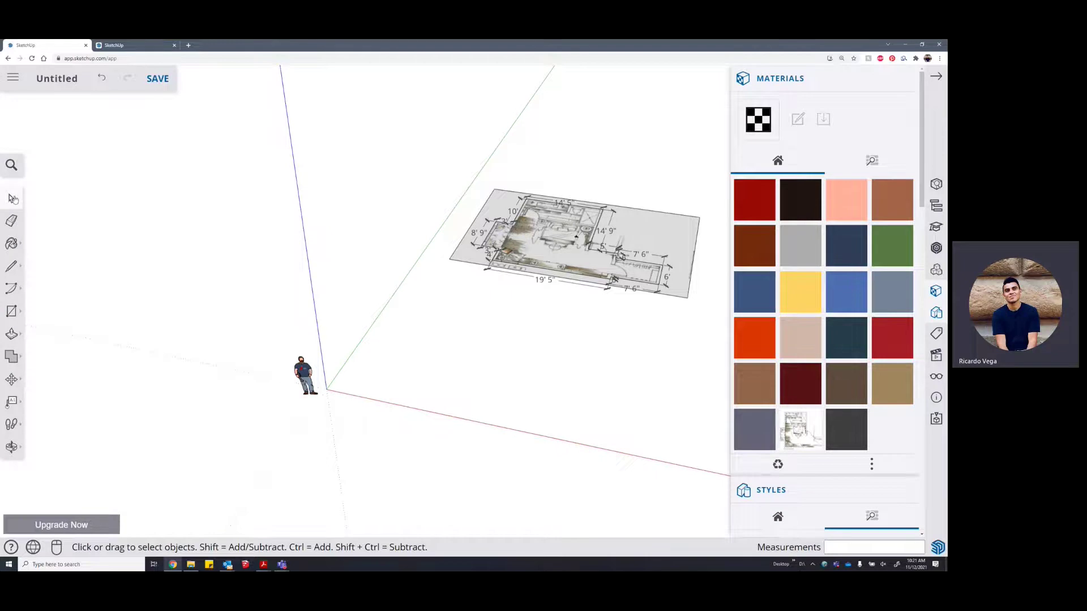
# Practise selecting the floor plan group, and the scale figure with window and crossing selections, clearing the selection each time
pyautogui.click(507, 250)
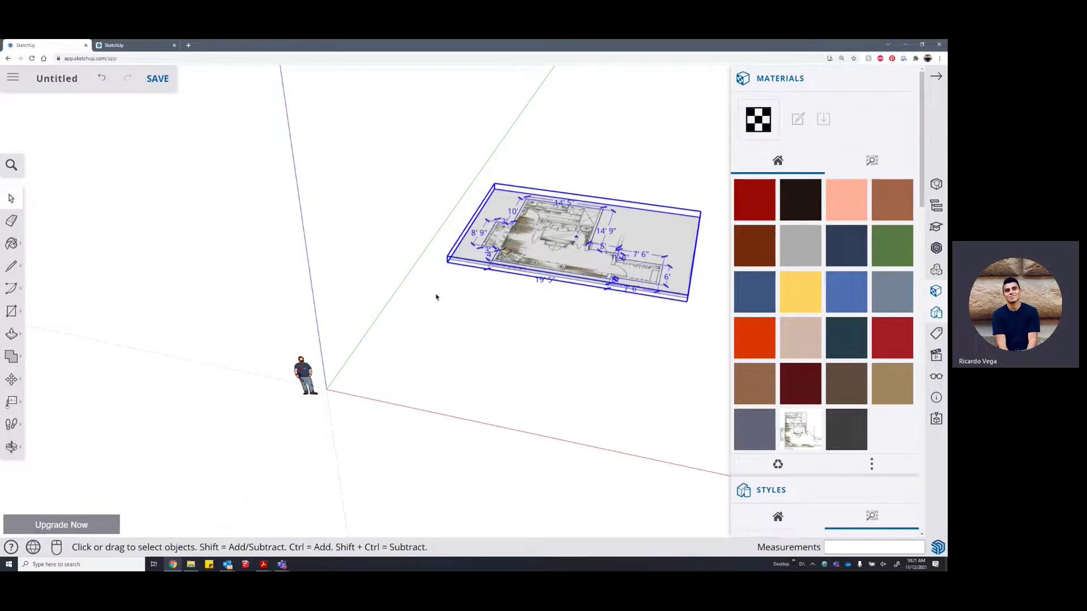
pyautogui.click(436, 296)
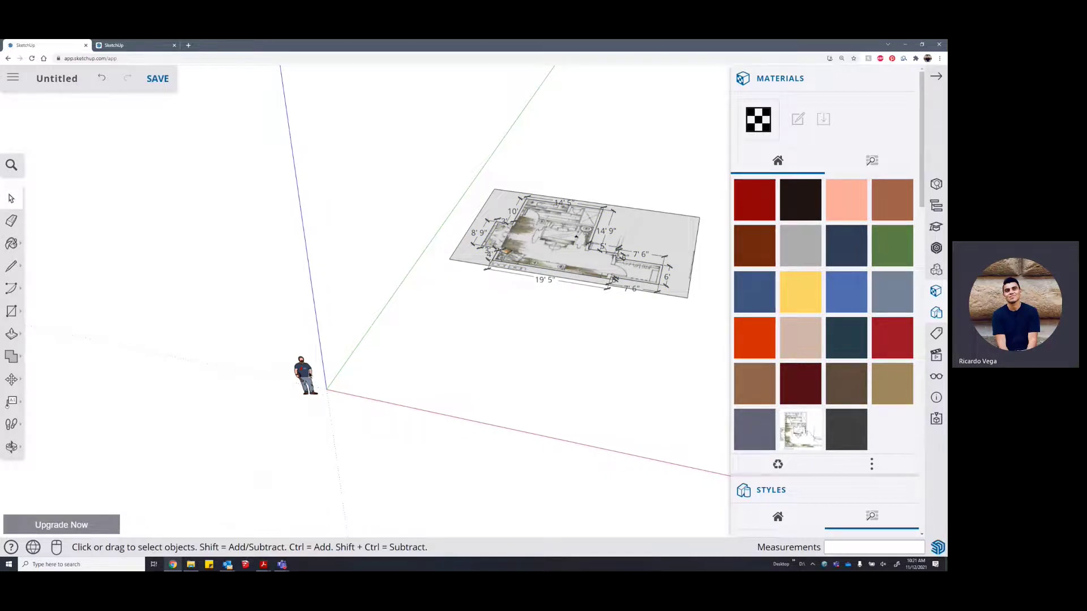
pyautogui.moveTo(245, 453); pyautogui.dragTo(381, 273)
pyautogui.click(246, 463)
pyautogui.moveTo(244, 468); pyautogui.dragTo(383, 307)
pyautogui.scroll(4, 273, 386)
pyautogui.moveTo(453, 454); pyautogui.dragTo(281, 223)
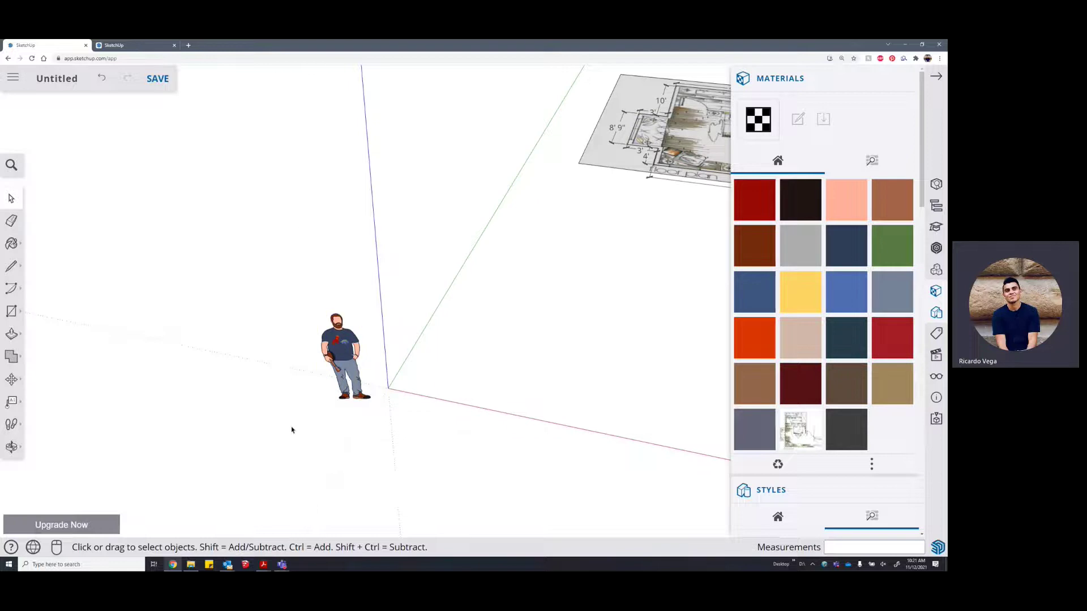
pyautogui.moveTo(234, 477); pyautogui.dragTo(305, 415)
pyautogui.moveTo(263, 454); pyautogui.dragTo(358, 309)
pyautogui.moveTo(482, 447); pyautogui.dragTo(369, 396)
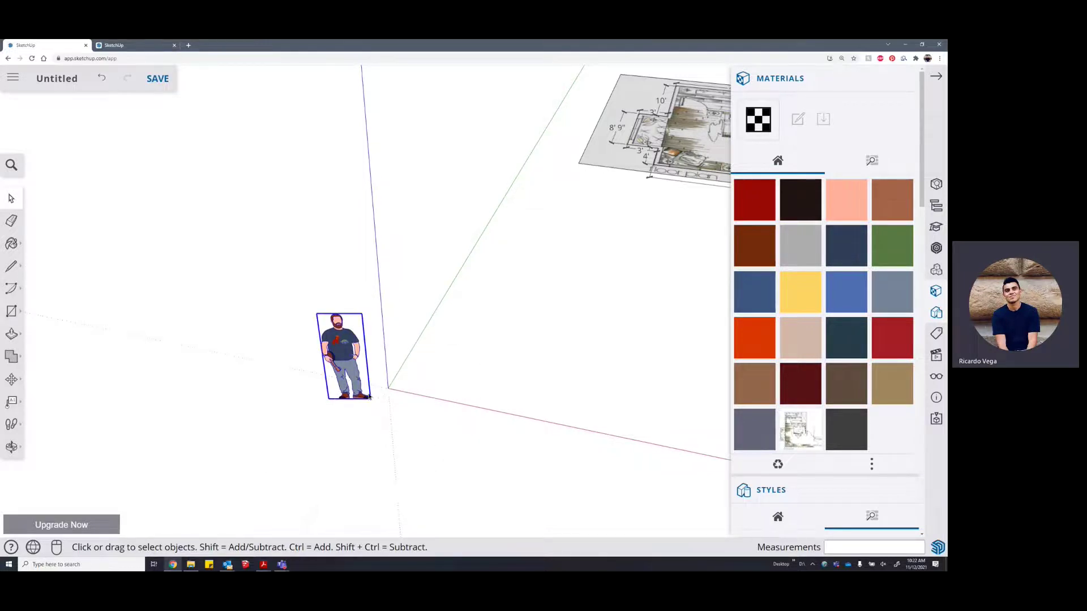
pyautogui.moveTo(256, 465); pyautogui.dragTo(347, 397)
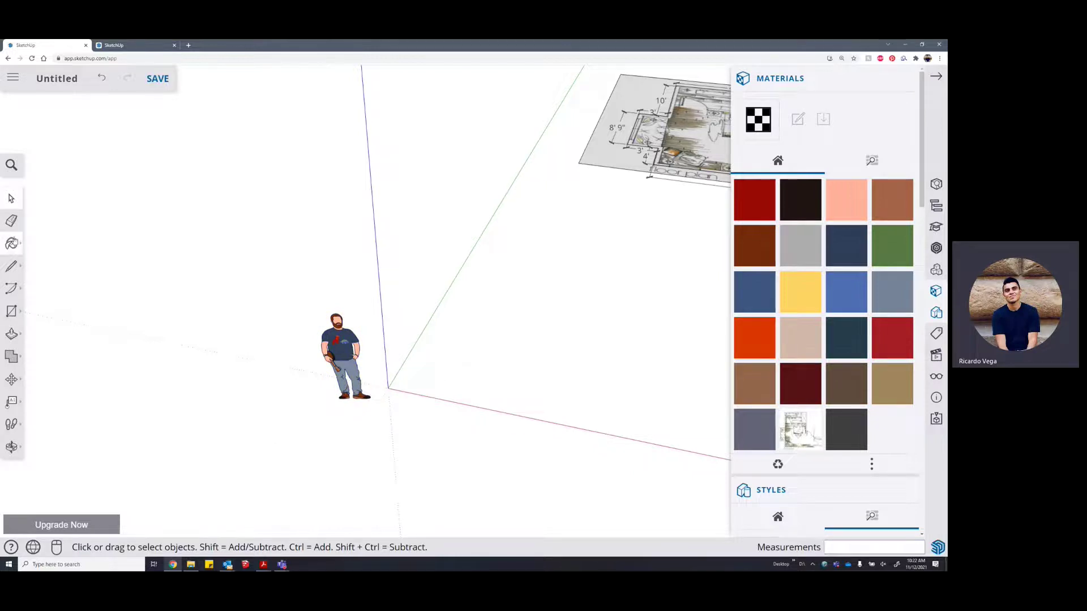
# Draw four separate rectangles on the ground between the scale figure and the floor plan, the first about 4' by 4' 4"
pyautogui.click(11, 312)
pyautogui.click(487, 325)
pyautogui.click(531, 373)
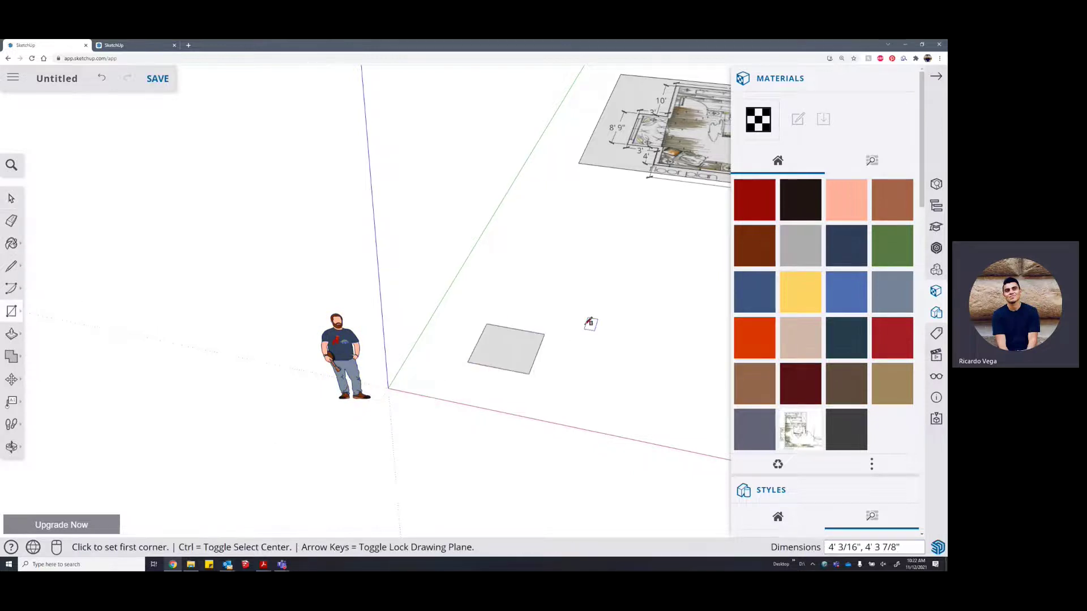
pyautogui.click(559, 300)
pyautogui.click(607, 350)
pyautogui.click(527, 241)
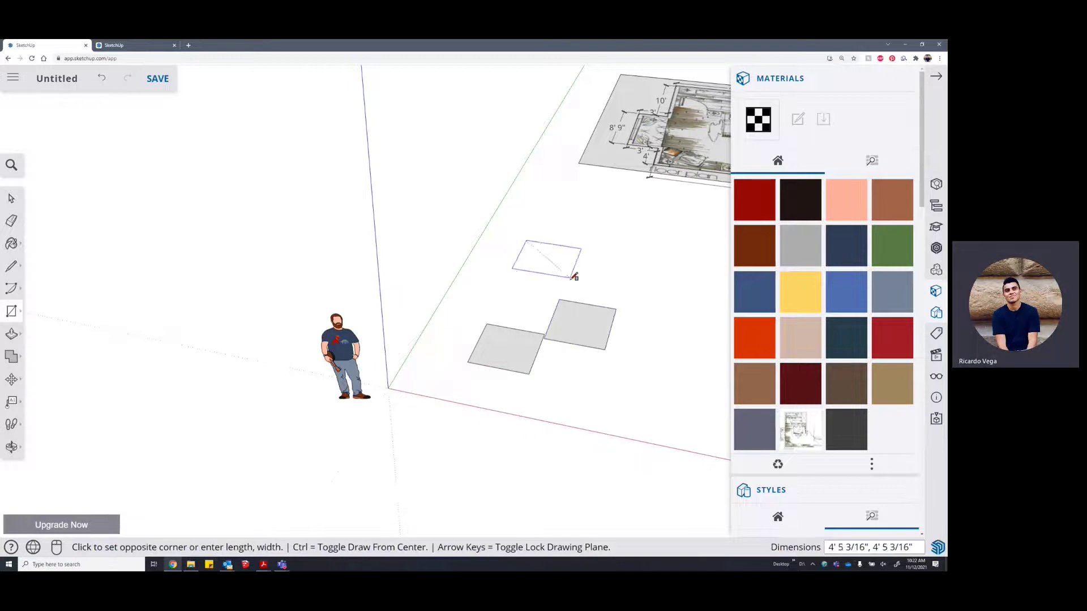
pyautogui.click(574, 278)
pyautogui.click(630, 286)
pyautogui.click(695, 349)
# Turn each of the four rectangles, including its face and edges, into its own separate group
pyautogui.press('space')
pyautogui.doubleClick(651, 330)
pyautogui.rightClick(651, 330)
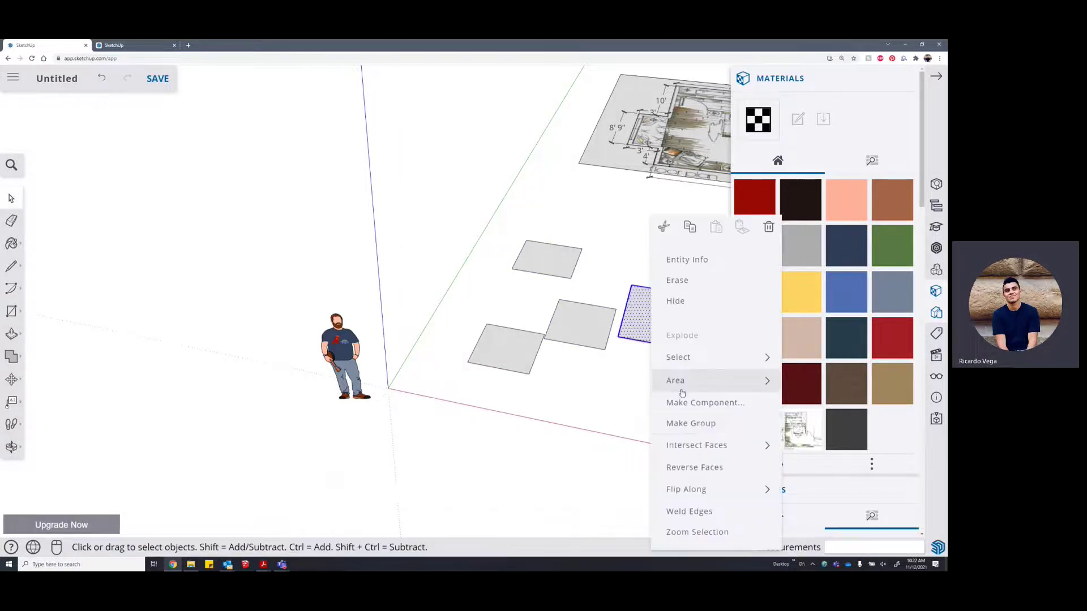
pyautogui.click(692, 424)
pyautogui.doubleClick(599, 331)
pyautogui.rightClick(598, 332)
pyautogui.click(638, 423)
pyautogui.doubleClick(521, 359)
pyautogui.rightClick(521, 359)
pyautogui.click(563, 424)
pyautogui.doubleClick(544, 259)
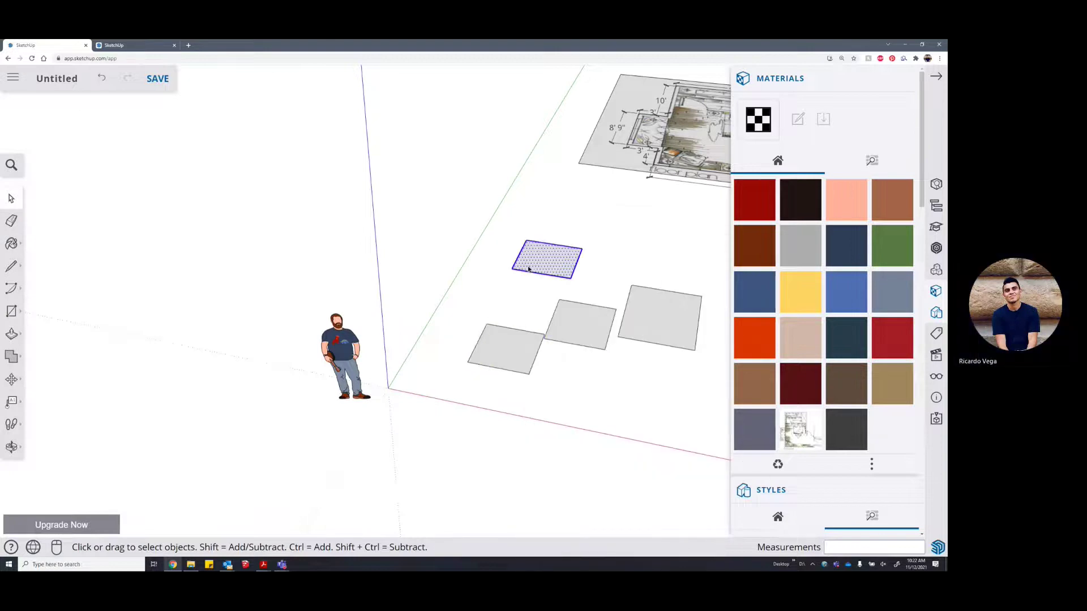
pyautogui.rightClick(545, 258)
pyautogui.click(566, 424)
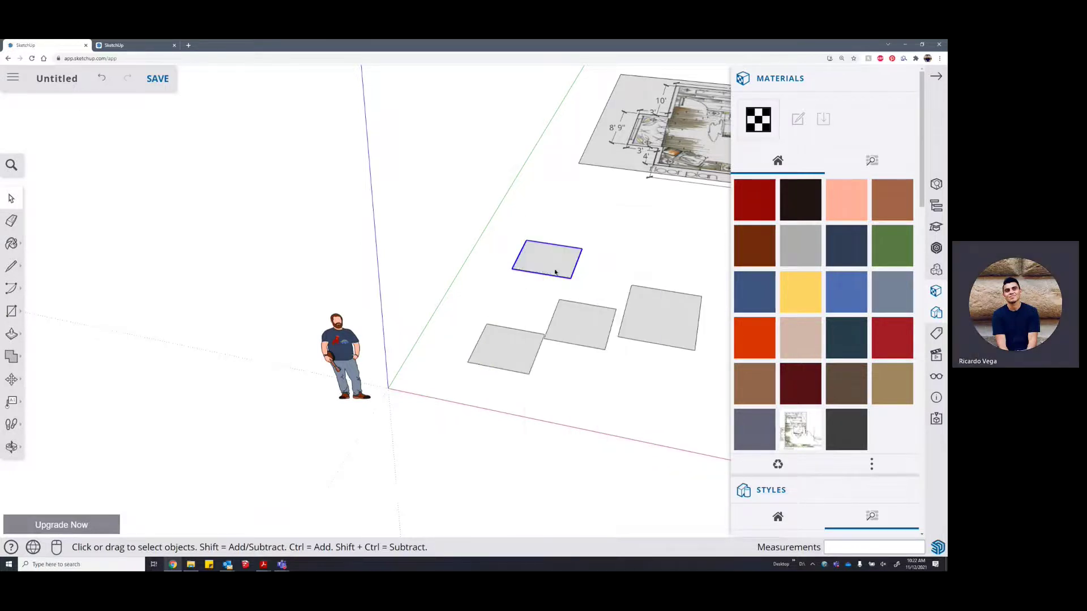
# Test selecting the rectangle groups individually and with a selection window drawn around the middle one
pyautogui.click(583, 320)
pyautogui.click(573, 365)
pyautogui.click(601, 327)
pyautogui.click(561, 388)
pyautogui.moveTo(501, 397); pyautogui.dragTo(641, 295)
pyautogui.click(509, 355)
pyautogui.rightClick(509, 354)
pyautogui.click(556, 426)
pyautogui.moveTo(645, 276); pyautogui.dragTo(646, 277)
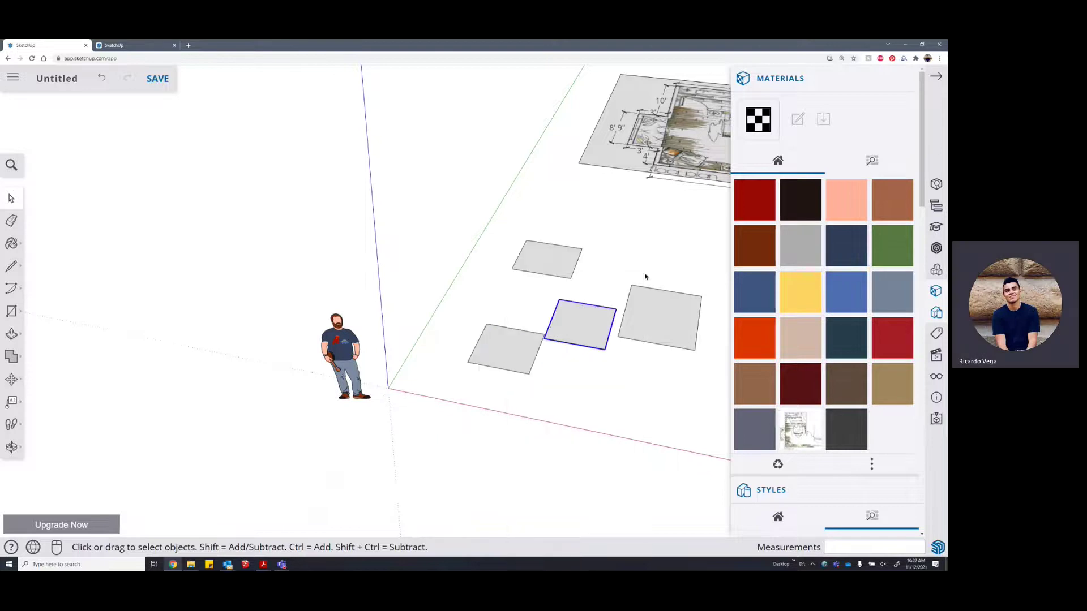
# Select all four rectangle groups with a crossing window over parts of them, and clear the selection
pyautogui.scroll(-1, 331, 314)
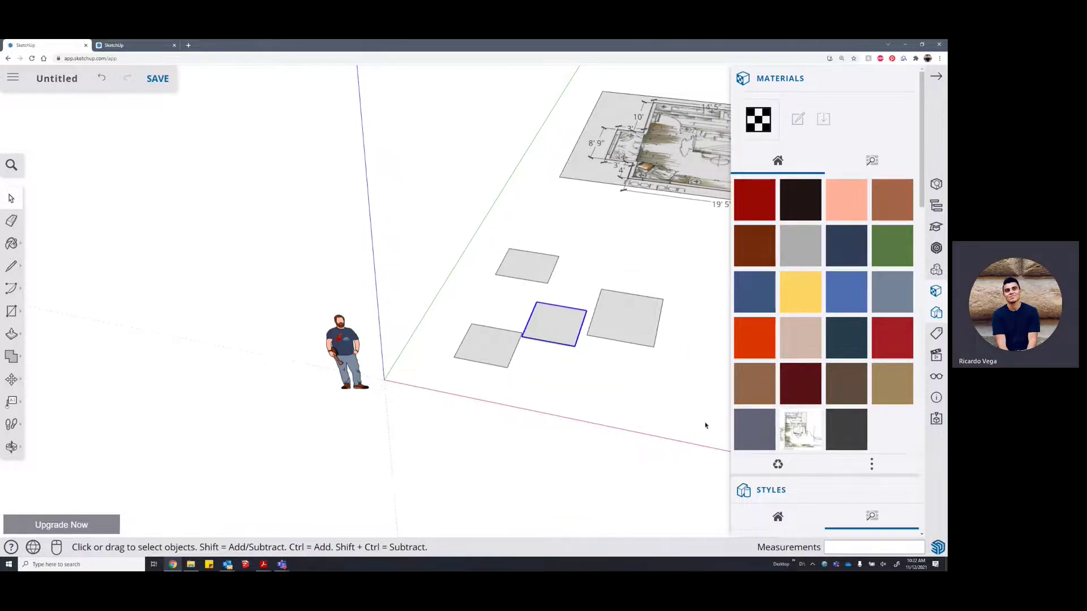
pyautogui.moveTo(613, 366); pyautogui.dragTo(510, 275)
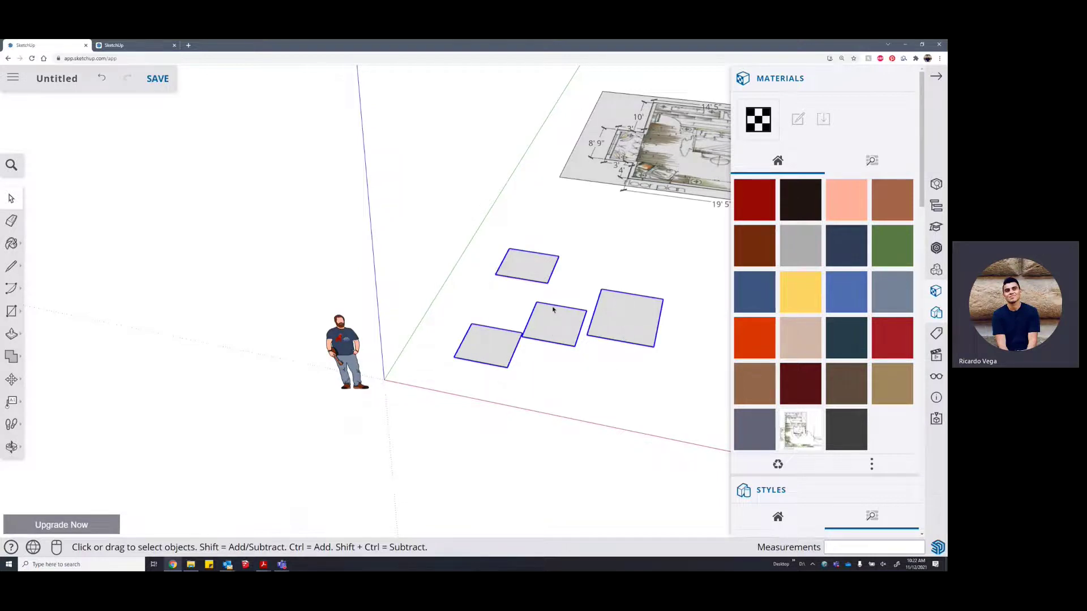
pyautogui.click(565, 364)
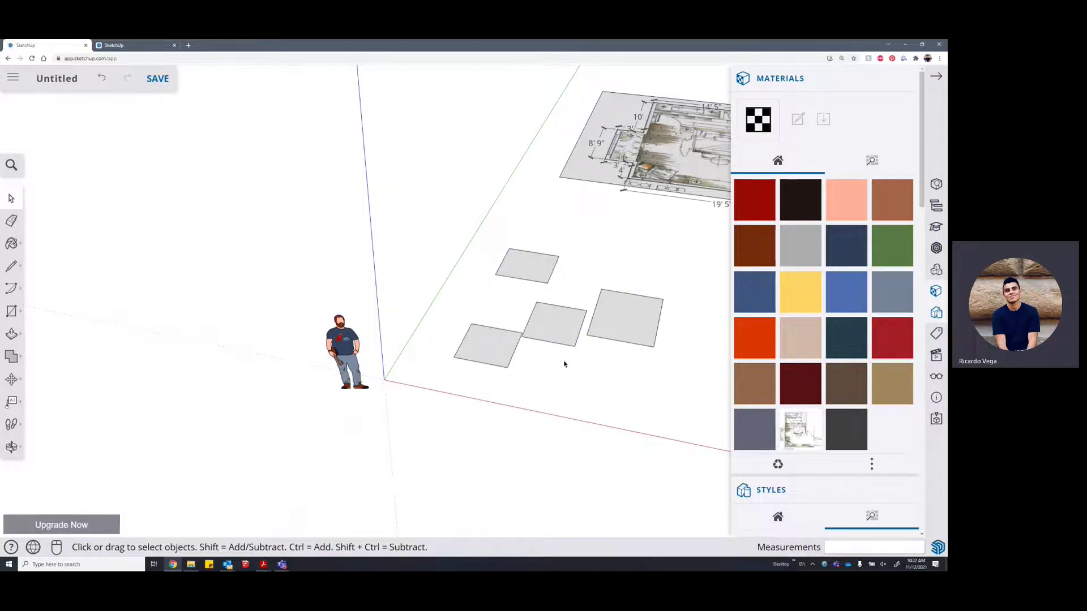
# Select the rectangle group nearest the scale figure and add the other three rectangle groups to the selection one by one
pyautogui.click(495, 340)
pyautogui.scroll(2, 617, 315)
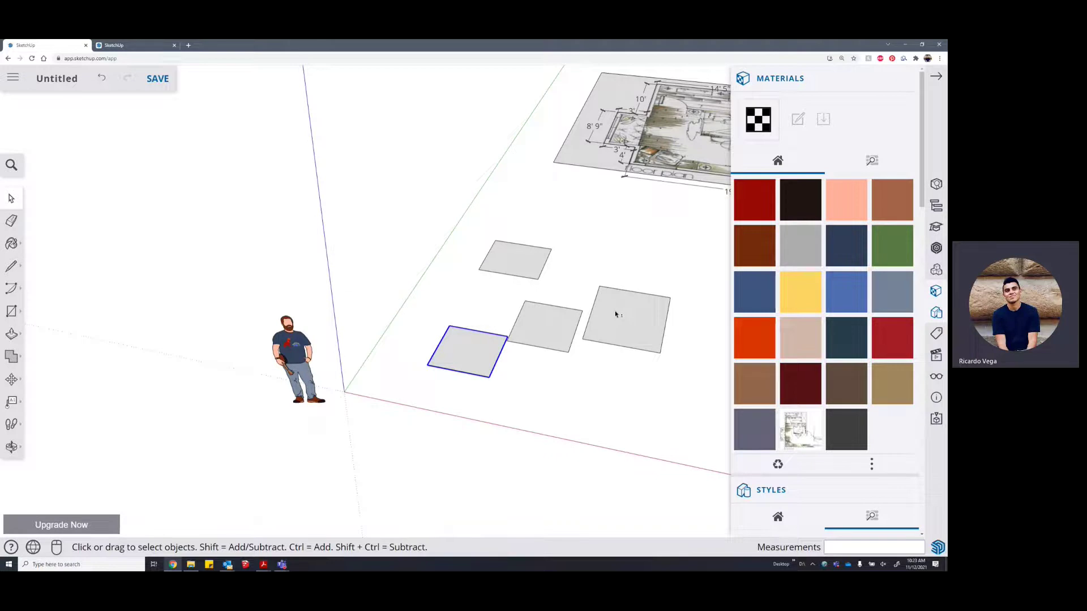
pyautogui.keyDown('shift'); pyautogui.click(616, 318); pyautogui.keyUp('shift')
pyautogui.keyDown('shift'); pyautogui.click(549, 321); pyautogui.keyUp('shift')
pyautogui.keyDown('shift'); pyautogui.click(524, 274); pyautogui.keyUp('shift')
pyautogui.scroll(-1, 479, 328)
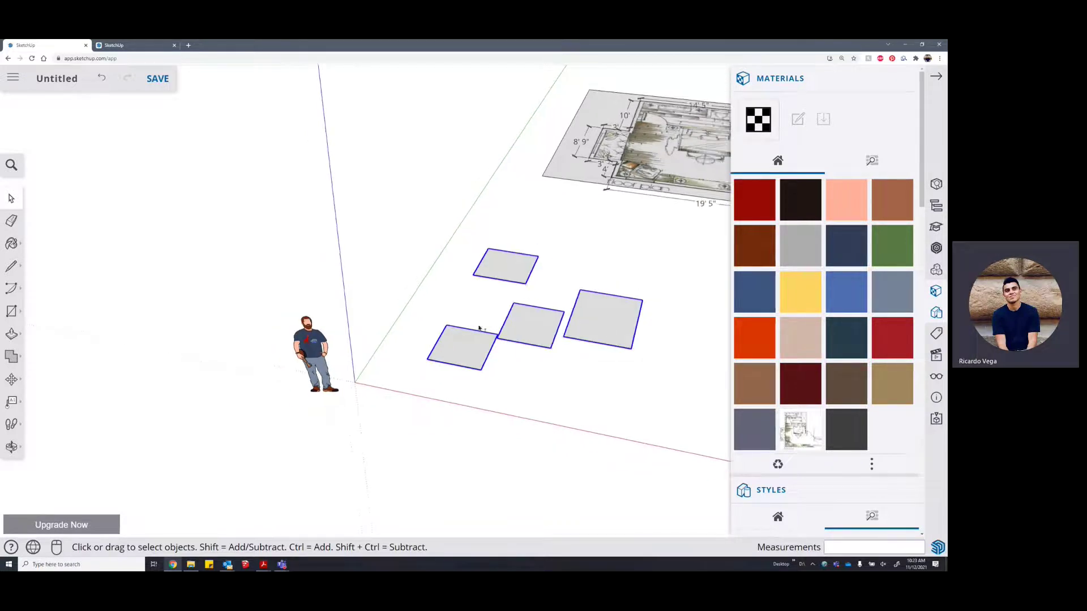
# Practise removing rectangle groups from the selection and re-adding them, leaving out the largest one and adding the scale figure
pyautogui.keyDown('shift'); pyautogui.click(589, 319); pyautogui.keyUp('shift')
pyautogui.keyDown('shift'); pyautogui.click(532, 322); pyautogui.keyUp('shift')
pyautogui.keyDown('shift'); pyautogui.click(505, 277); pyautogui.keyUp('shift')
pyautogui.keyDown('shift'); pyautogui.click(491, 342); pyautogui.keyUp('shift')
pyautogui.keyDown('shift'); pyautogui.click(535, 337); pyautogui.keyUp('shift')
pyautogui.keyDown('shift'); pyautogui.click(464, 346); pyautogui.keyUp('shift')
pyautogui.keyDown('shift'); pyautogui.click(506, 267); pyautogui.keyUp('shift')
pyautogui.keyDown('shift'); pyautogui.click(311, 368); pyautogui.keyUp('shift')
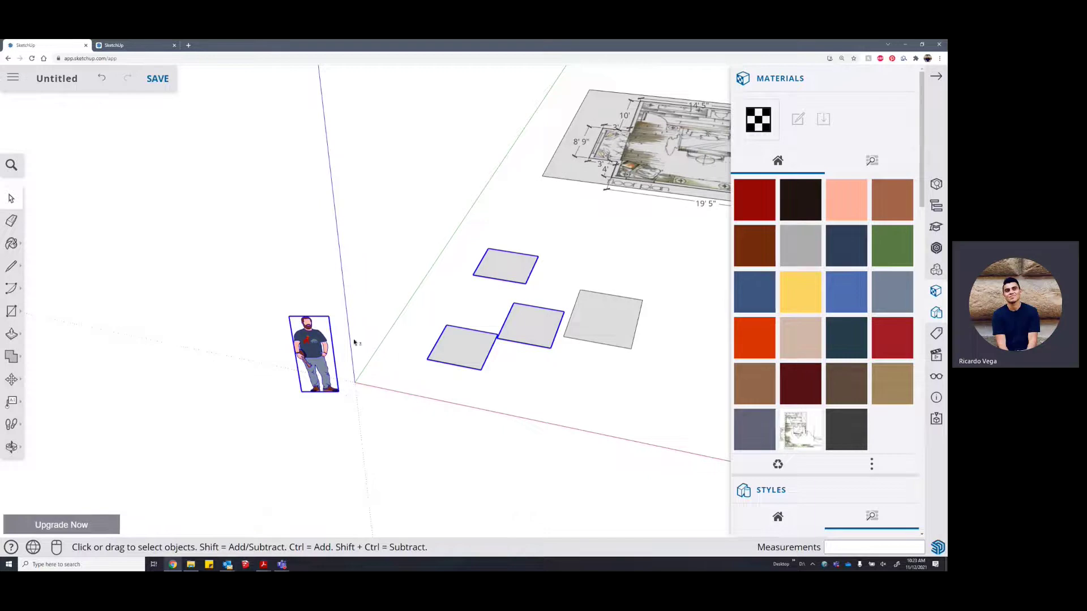
# Select the four rectangle groups with one crossing window and delete them
pyautogui.scroll(-3, 605, 311)
pyautogui.moveTo(435, 382); pyautogui.dragTo(609, 263)
pyautogui.press('Delete')
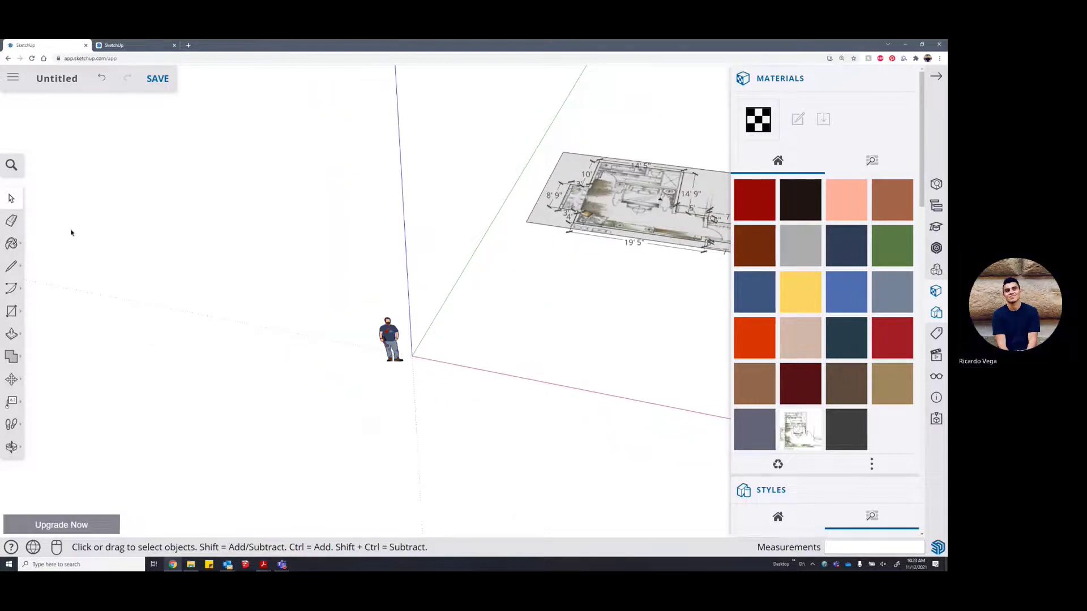
# Try the Eraser on the scale figure and undo the erasure
pyautogui.click(11, 222)
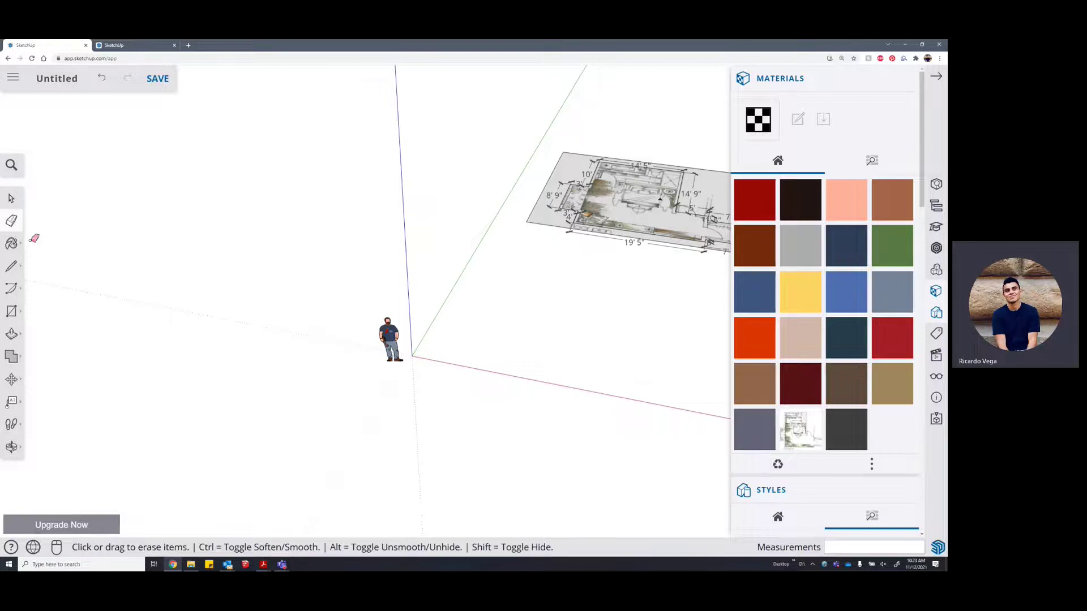
pyautogui.click(393, 326)
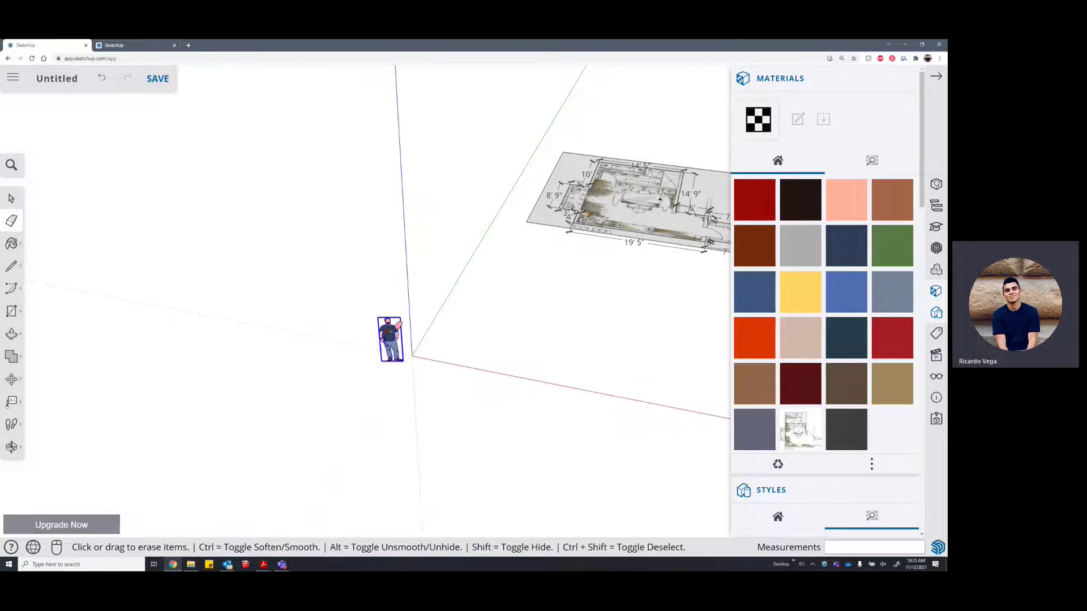
pyautogui.hotkey('ctrl', 'z')
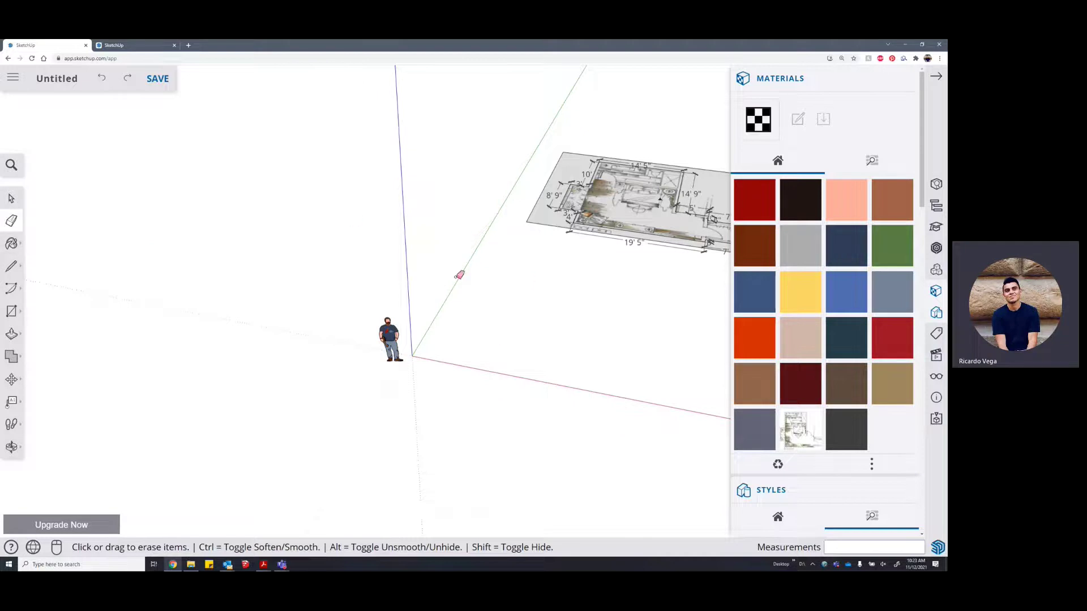
# Show the Paint Bucket tool options and hide the Materials panel
pyautogui.click(13, 245)
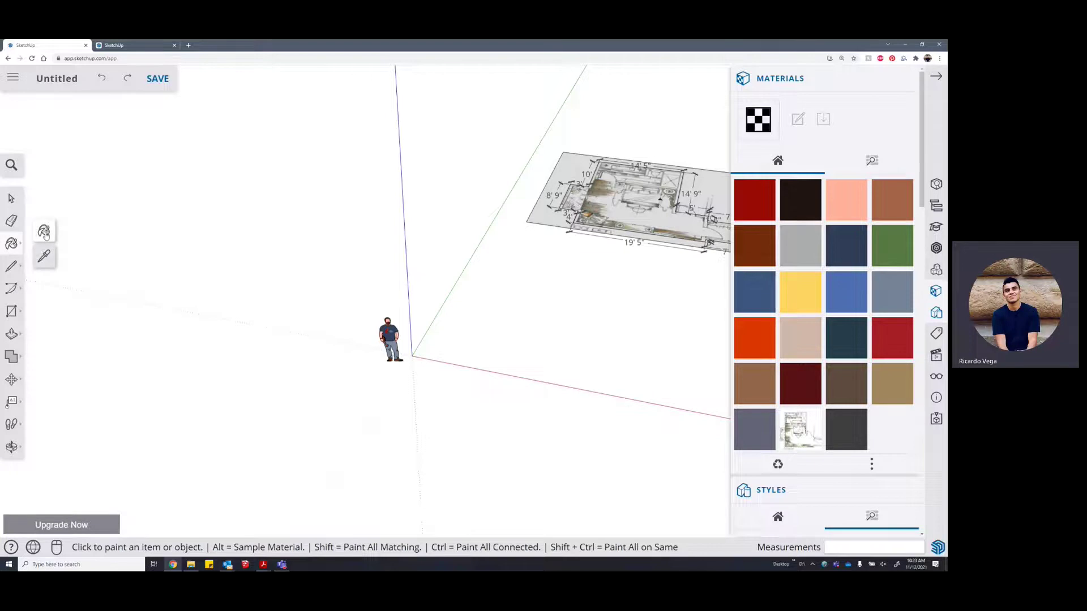
pyautogui.click(936, 76)
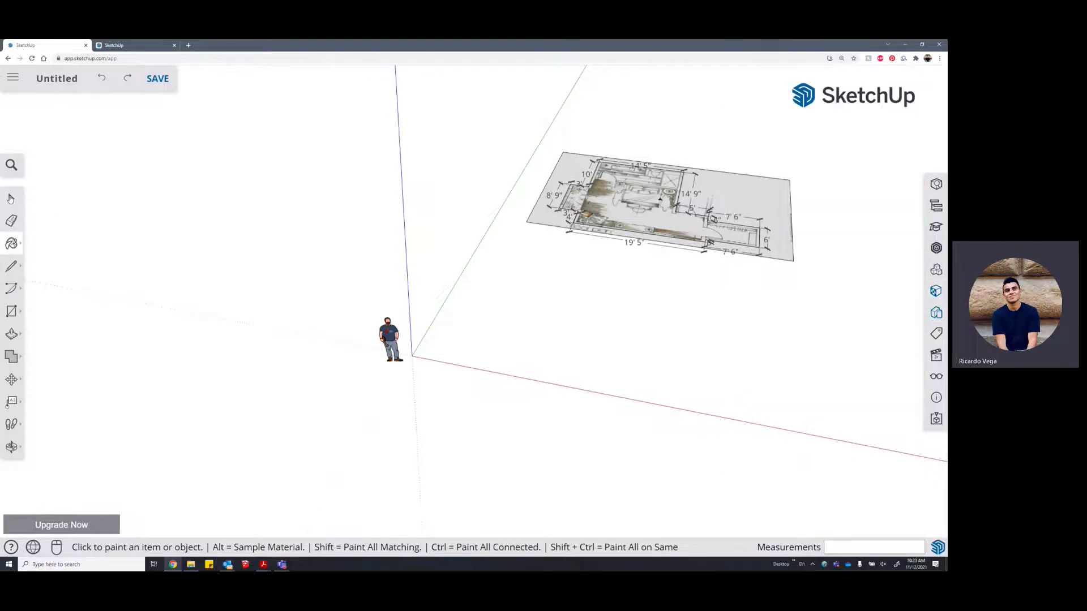
# Draw a single straight line on the ground between the scale figure and the floor plan, and end the Line command
pyautogui.click(13, 268)
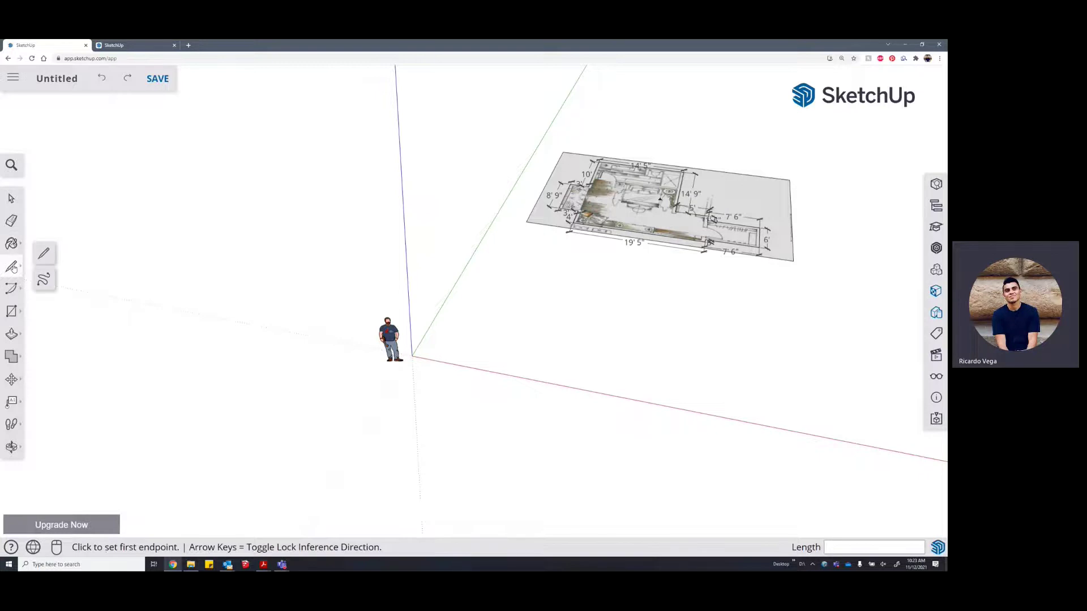
pyautogui.click(43, 257)
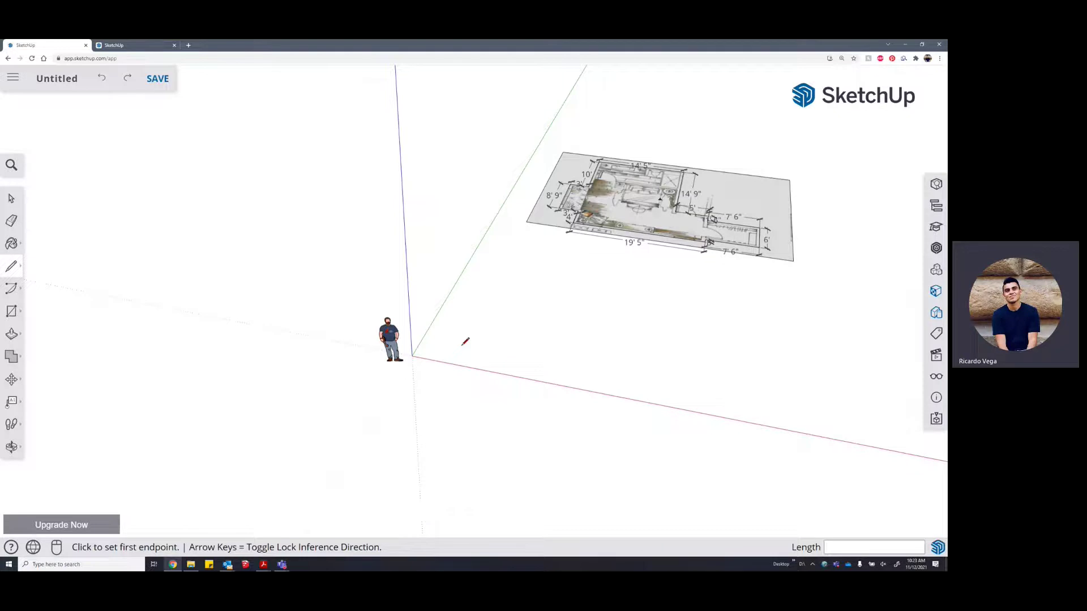
pyautogui.click(467, 341)
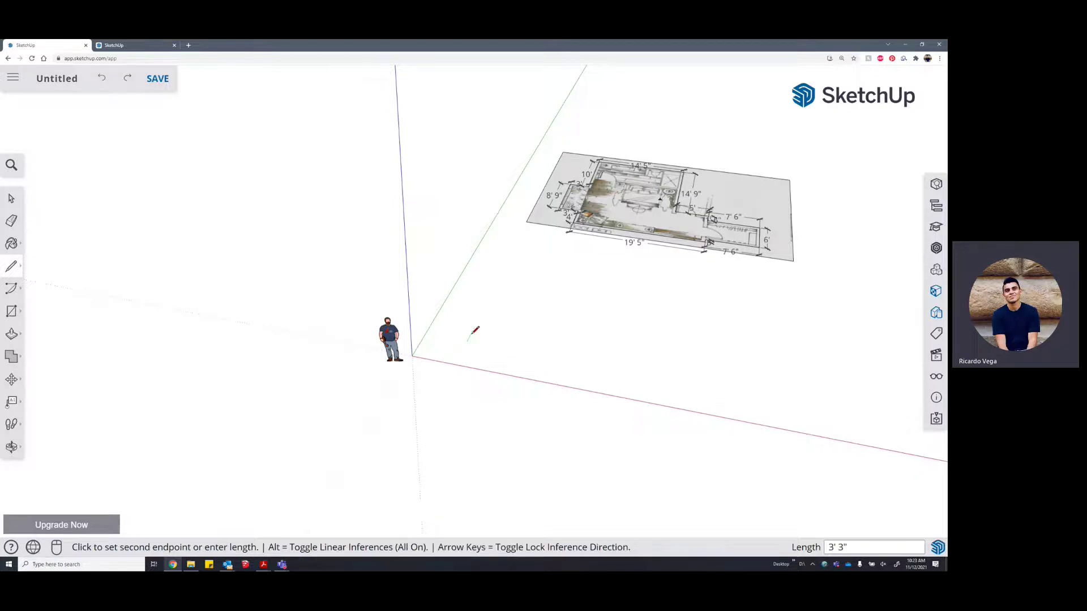
pyautogui.click(510, 259)
pyautogui.scroll(3, 569, 264)
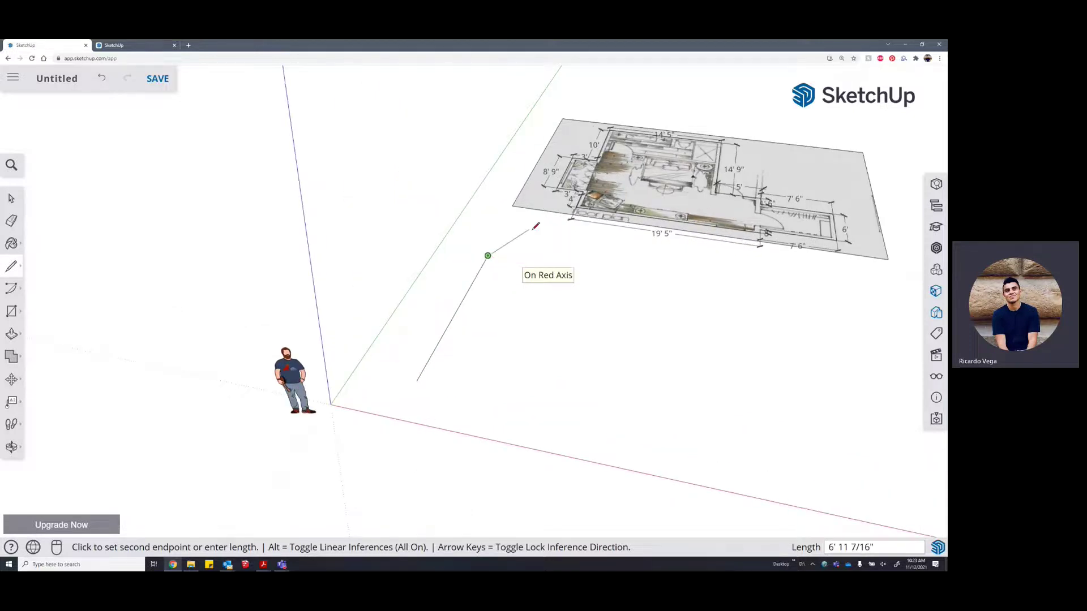
pyautogui.press('space')
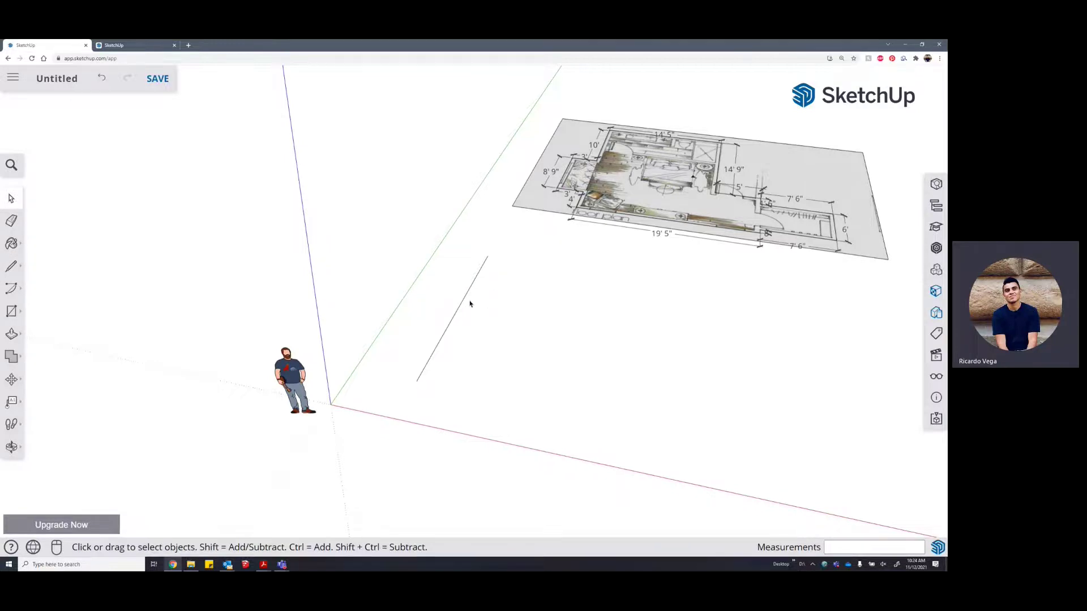
# With the Line tool active, examine the origin and the red, green and blue axes from several viewing angles
pyautogui.click(11, 267)
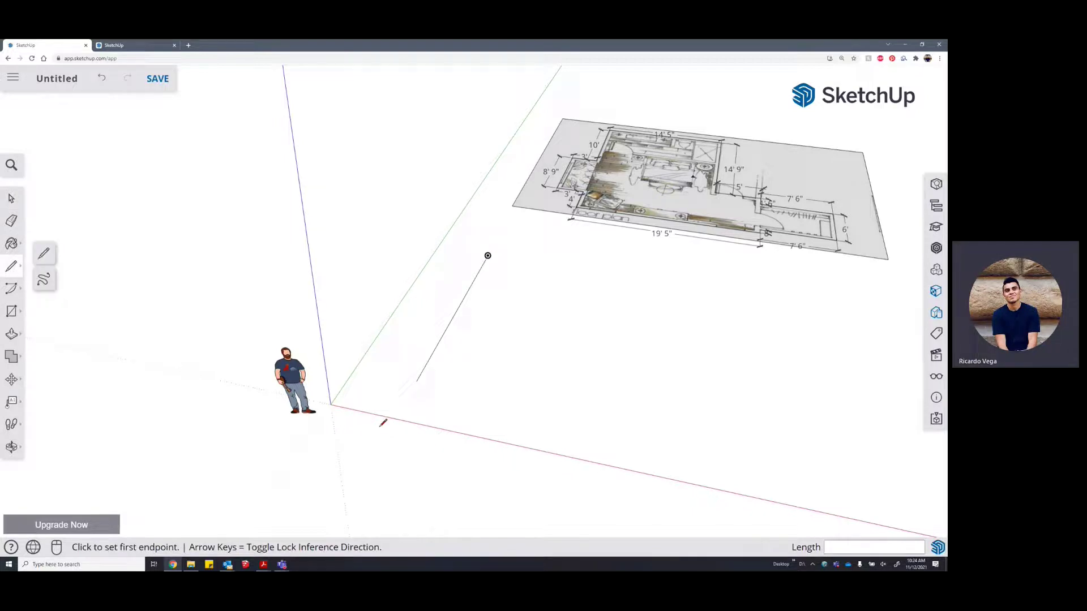
pyautogui.moveTo(345, 400); pyautogui.dragTo(422, 337, button='middle')
pyautogui.scroll(-2, 419, 338)
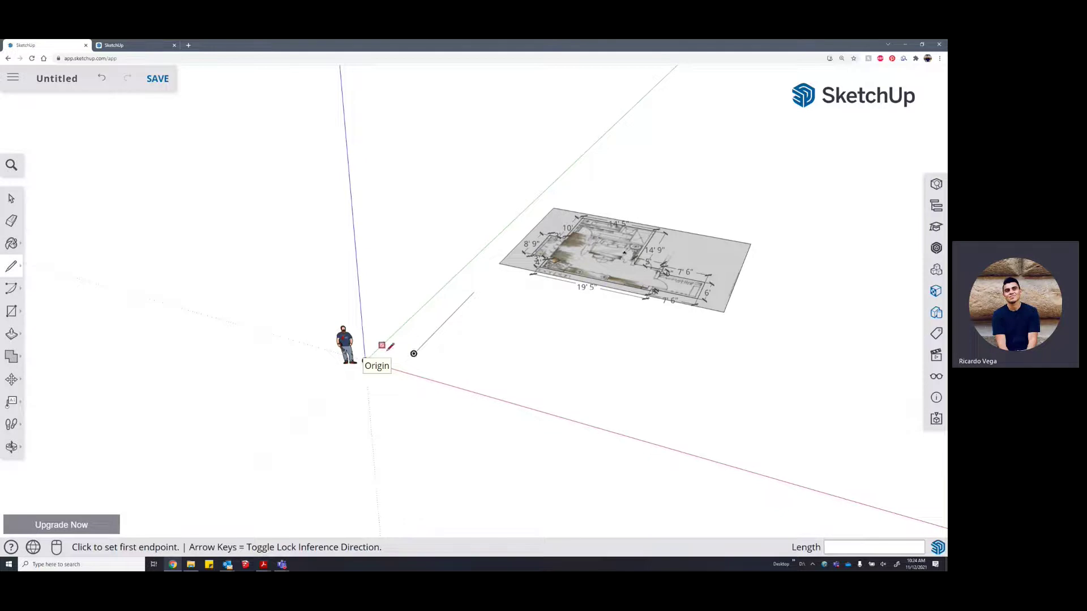
pyautogui.moveTo(450, 353); pyautogui.dragTo(342, 298, button='middle')
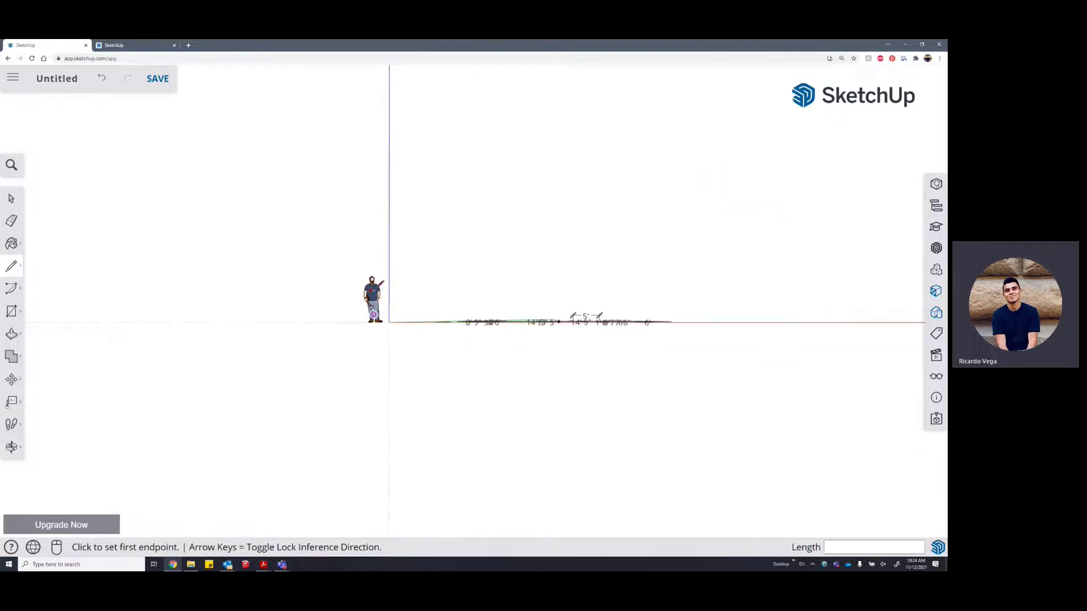
pyautogui.moveTo(391, 253)
pyautogui.mouseDown(button='middle')
pyautogui.moveTo(396, 339)
pyautogui.moveTo(357, 381)
pyautogui.mouseUp(button='middle')
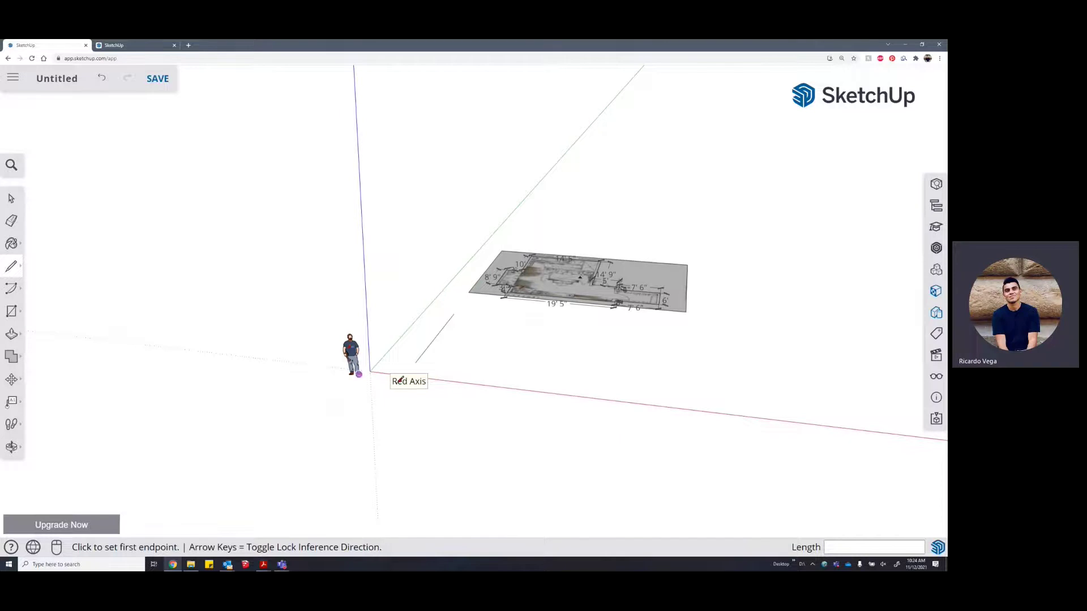
pyautogui.scroll(3, 447, 342)
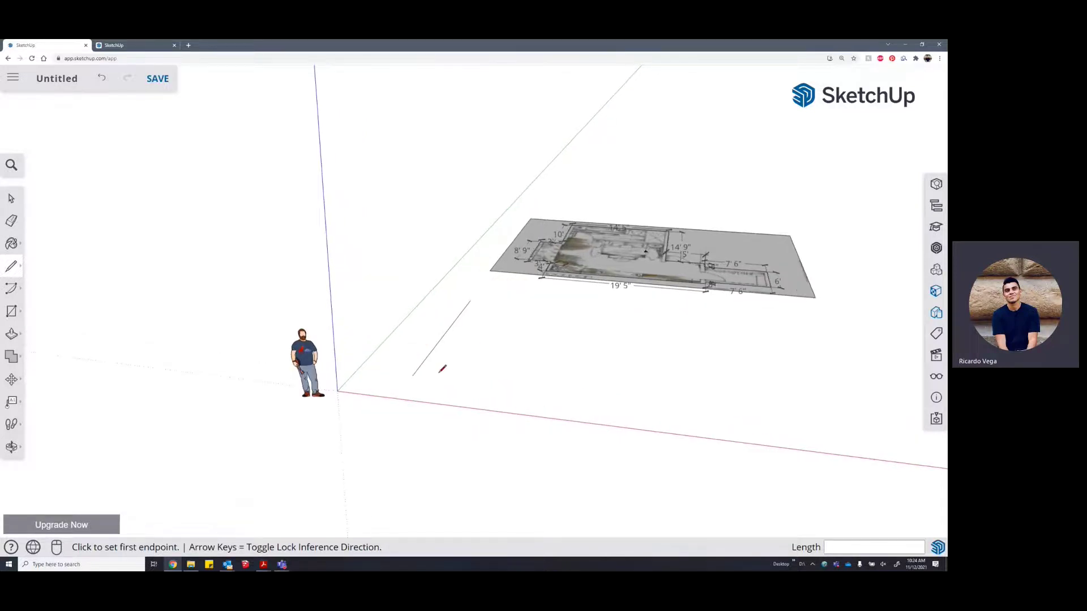
pyautogui.moveTo(454, 368)
pyautogui.mouseDown(button='middle')
pyautogui.moveTo(385, 444)
pyautogui.moveTo(413, 417)
pyautogui.mouseUp(button='middle')
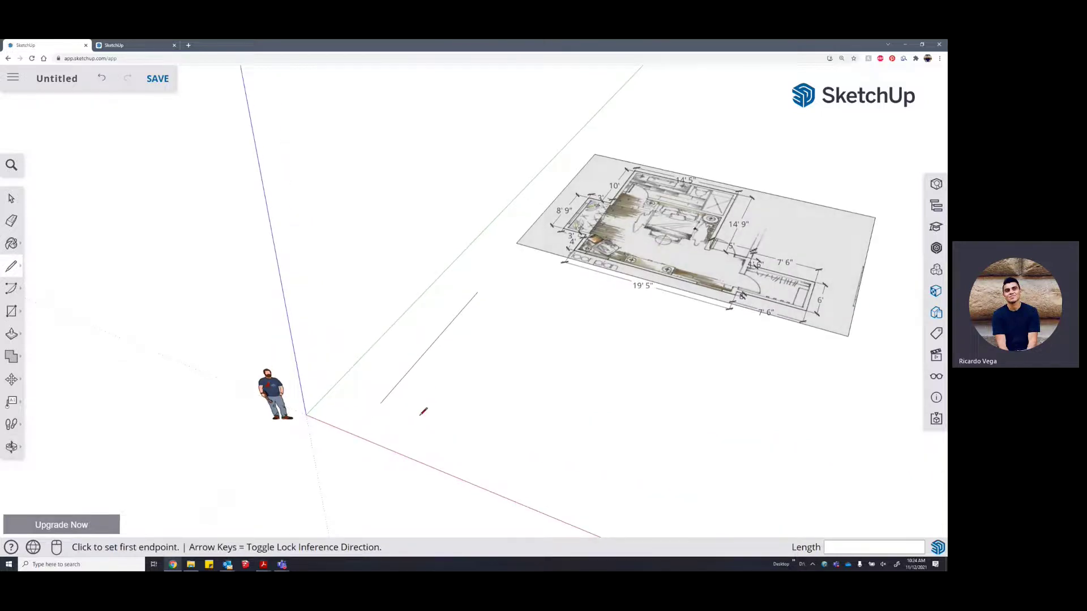
# Draw a 20' line along the green axis beside the first line, and continue it with a 5' segment along the red axis
pyautogui.click(430, 413)
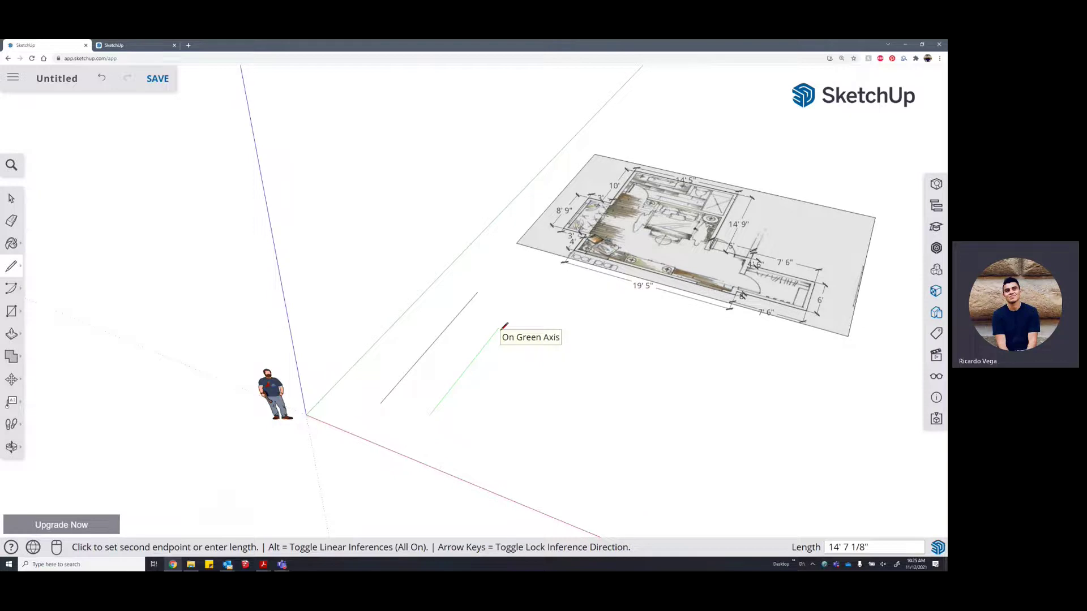
pyautogui.write('20')
pyautogui.press('Return')
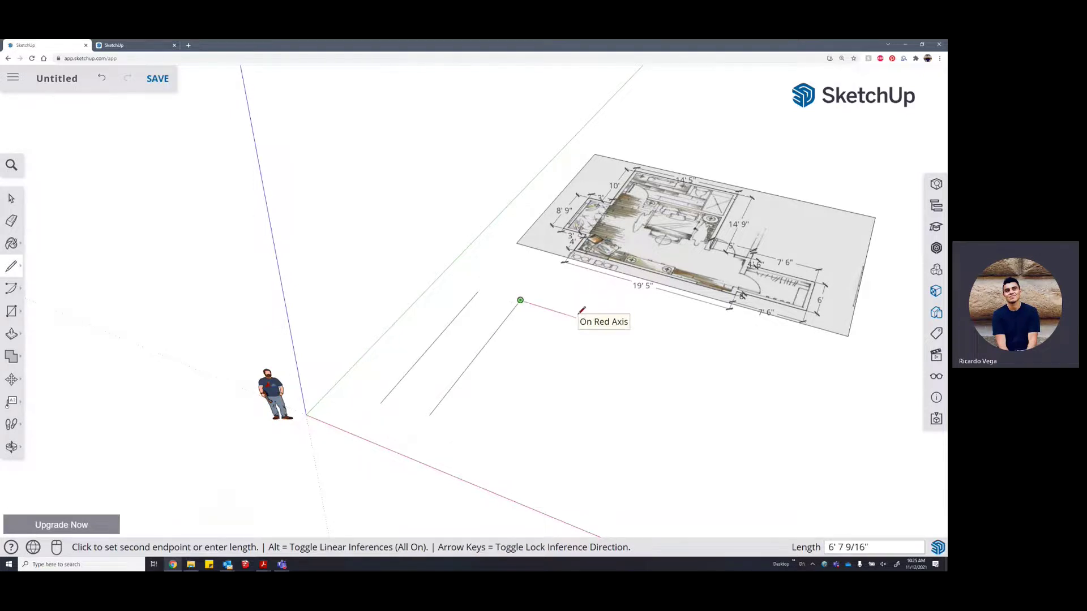
pyautogui.write('5')
pyautogui.press('Return')
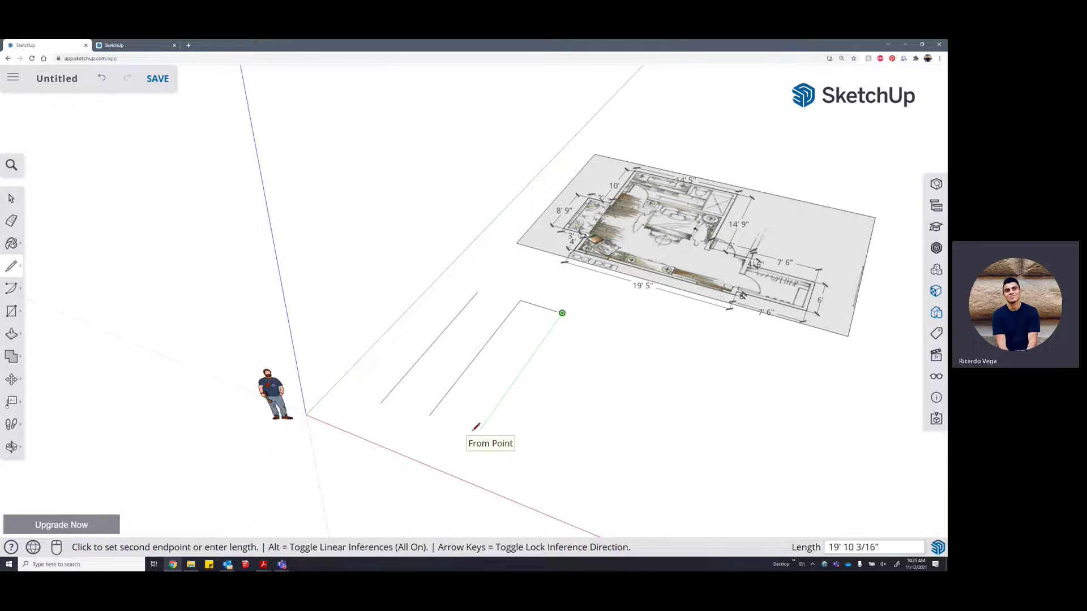
# Erase the separate first line, and draw the outline's third side 20' long from the 5' segment's end, parallel to the opposite side
pyautogui.press('e')
pyautogui.click(405, 376)
pyautogui.press('l')
pyautogui.click(562, 313)
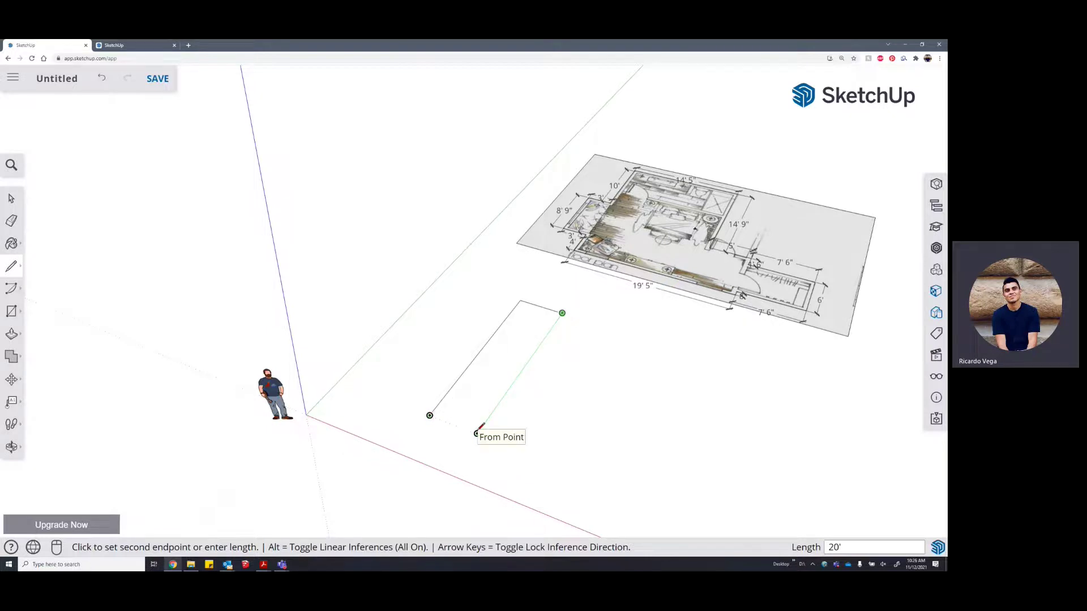
pyautogui.click(477, 432)
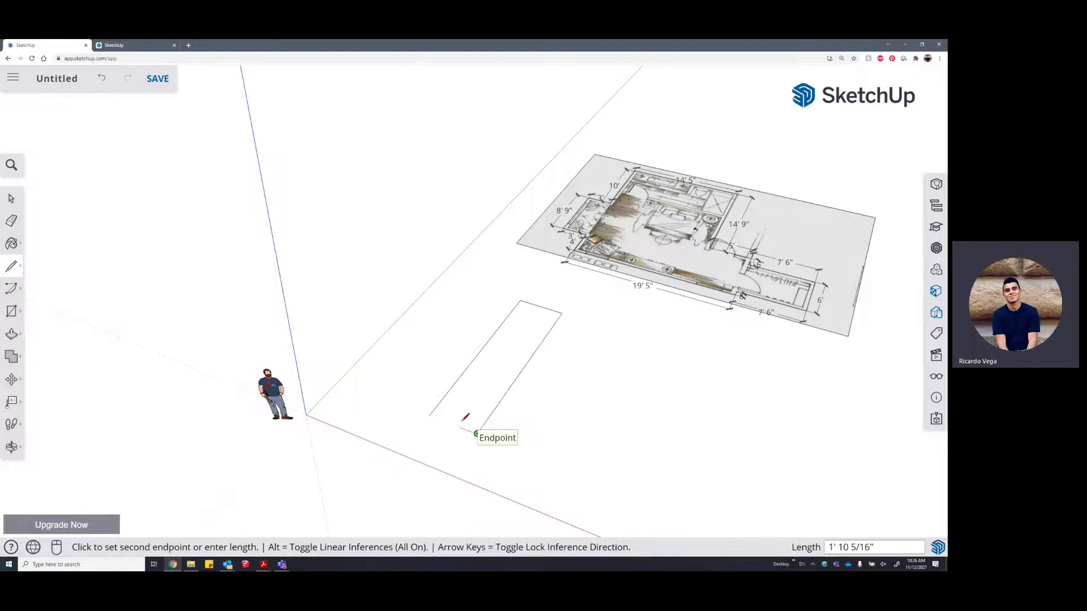
# Try locking a new line from the third side's open end to the green, blue and red axes in turn, and cancel it
pyautogui.scroll(3, 466, 419)
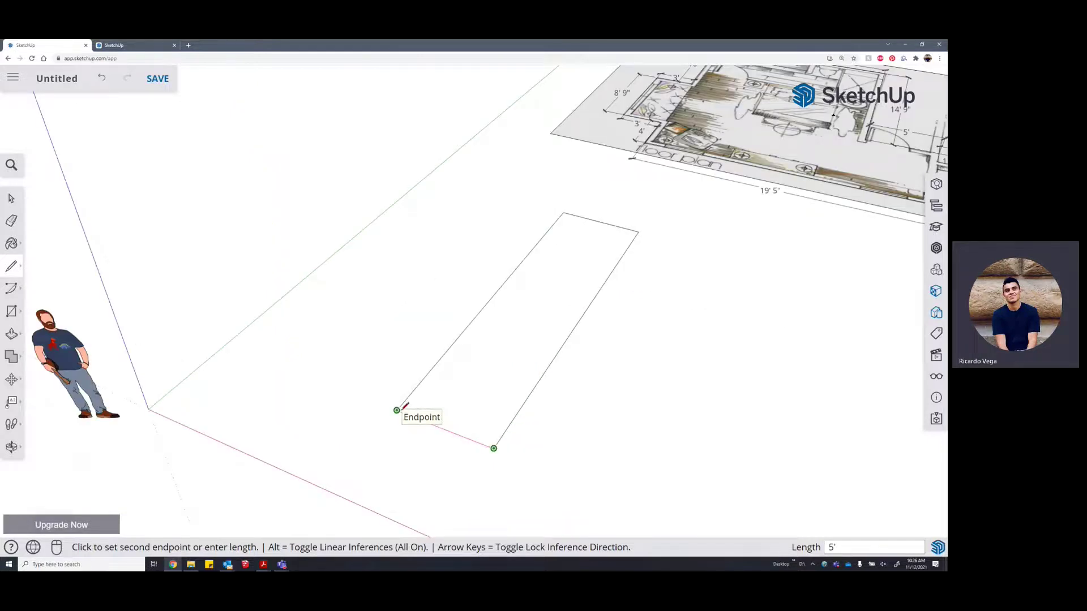
pyautogui.scroll(-1, 452, 357)
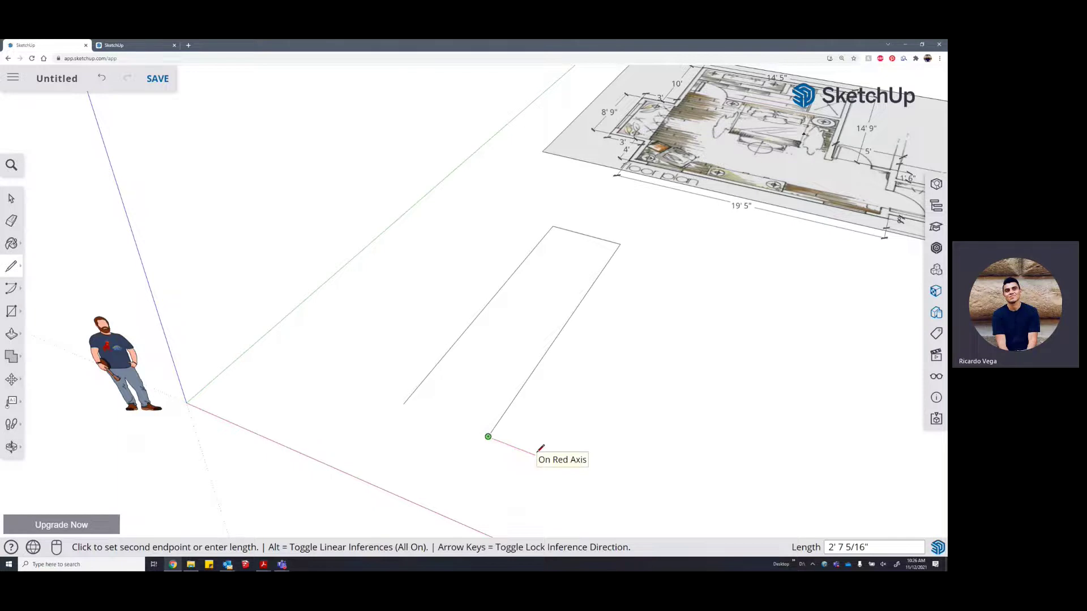
pyautogui.scroll(-2, 583, 427)
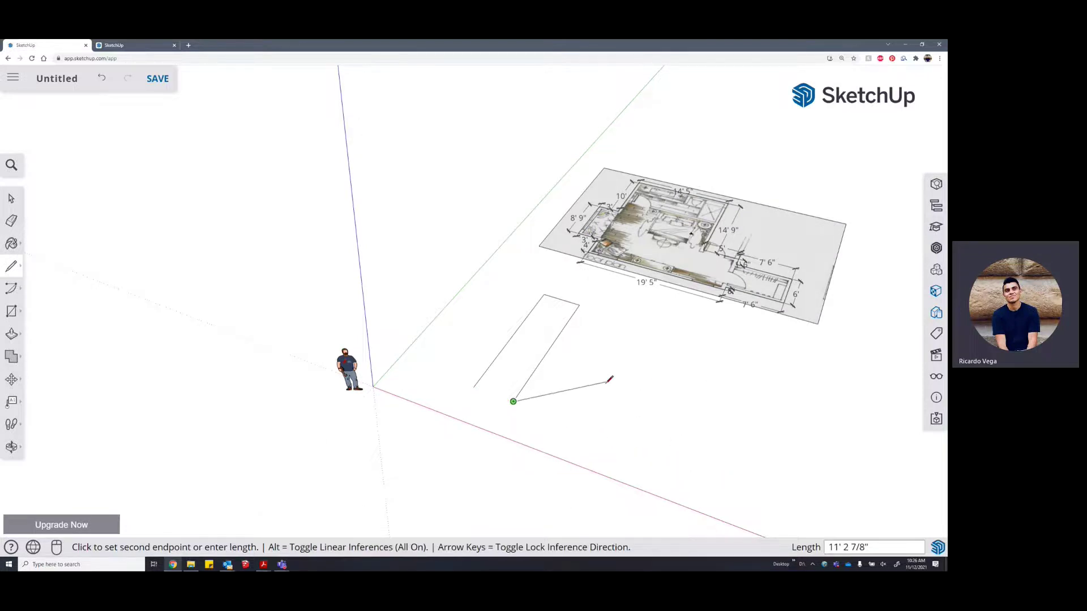
pyautogui.press('Left')
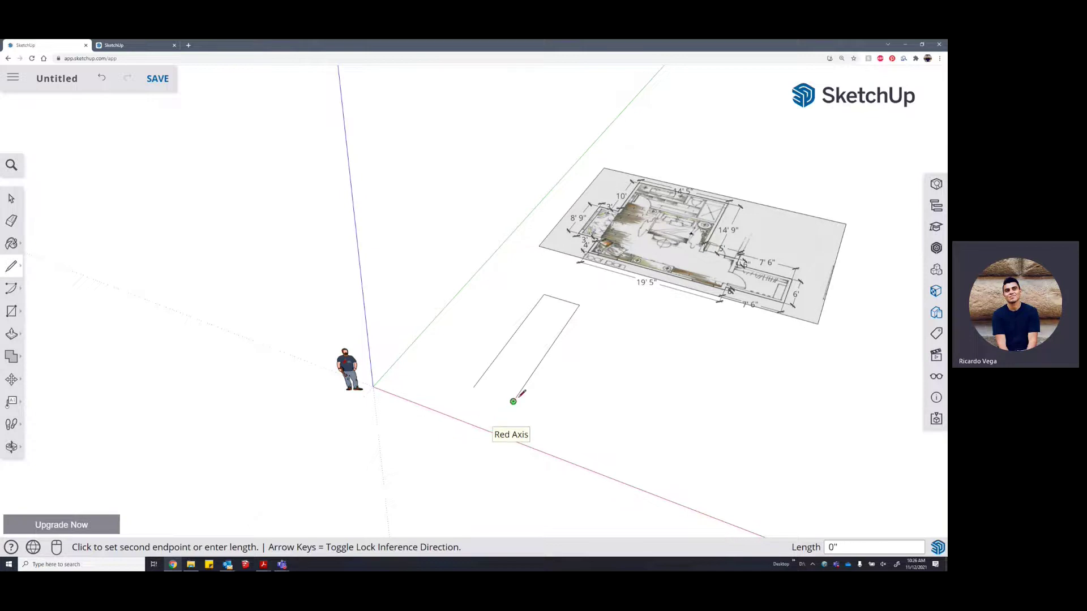
pyautogui.moveTo(512, 396); pyautogui.dragTo(534, 406, button='middle')
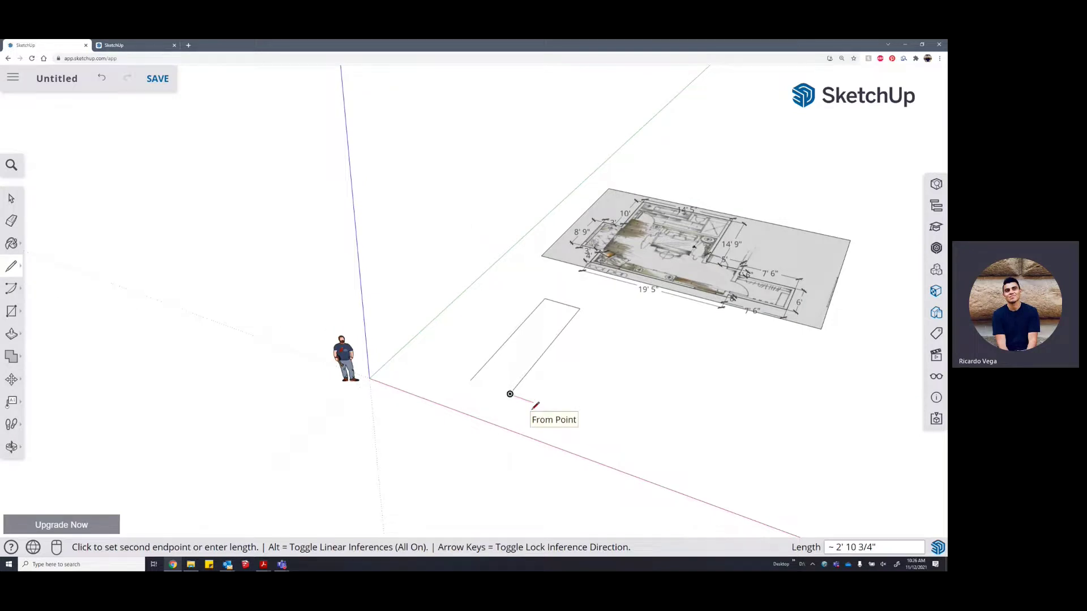
pyautogui.press('Left')
pyautogui.press('Right')
pyautogui.press('Up')
pyautogui.press('Up')
pyautogui.press('Up')
pyautogui.press('Up')
pyautogui.press('Up')
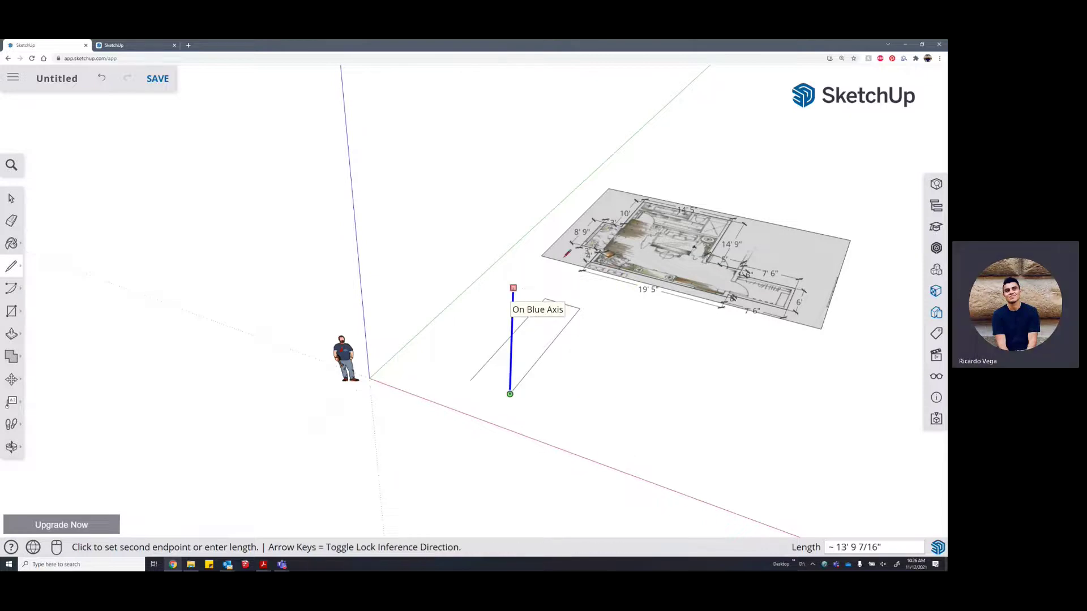
pyautogui.press('Left')
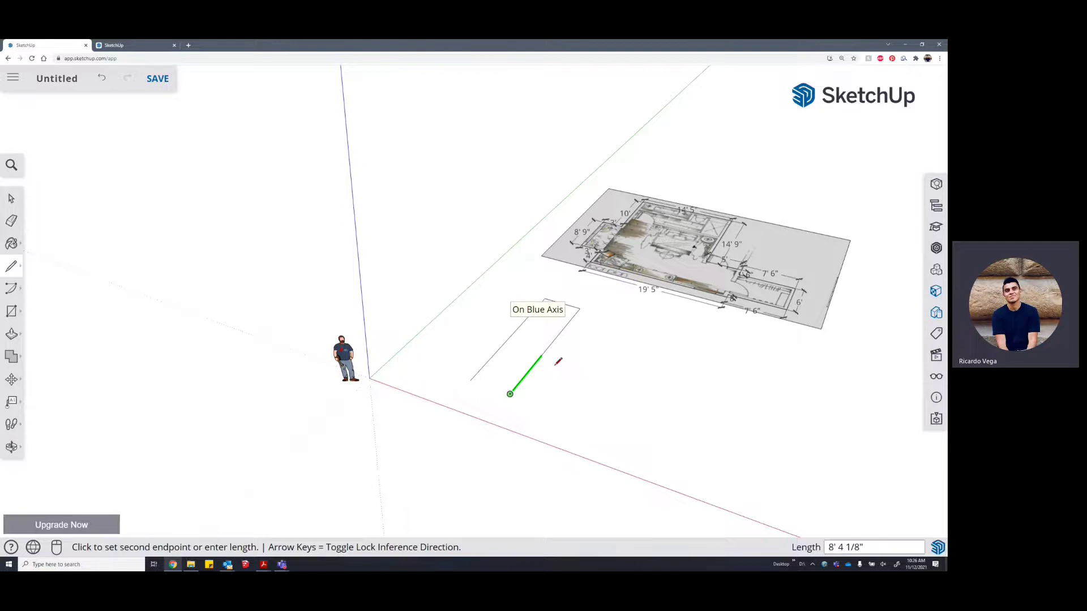
pyautogui.press('Right')
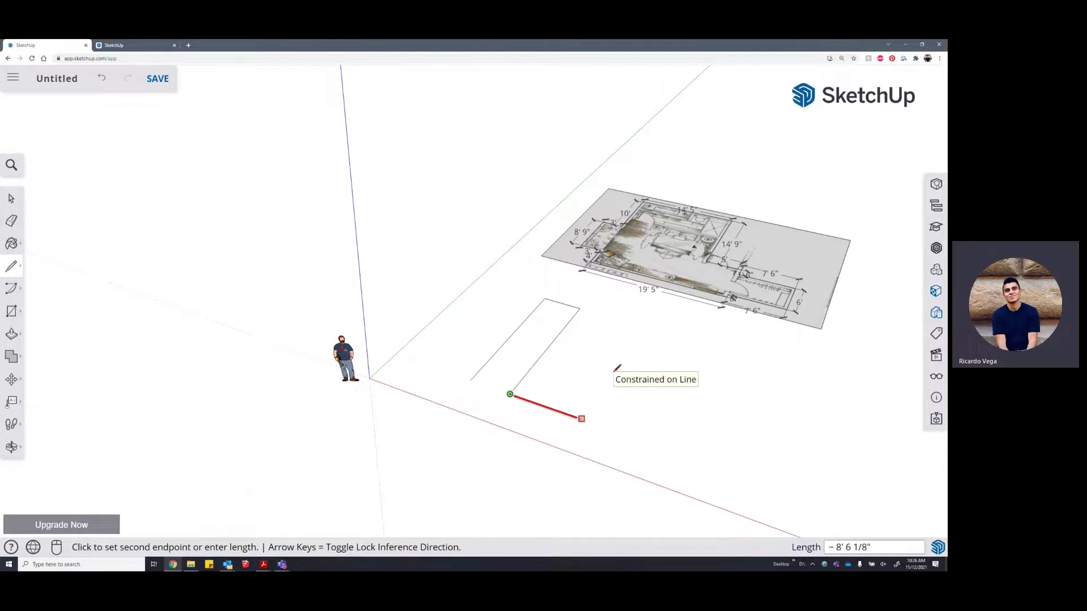
pyautogui.press('Escape')
pyautogui.click(510, 394)
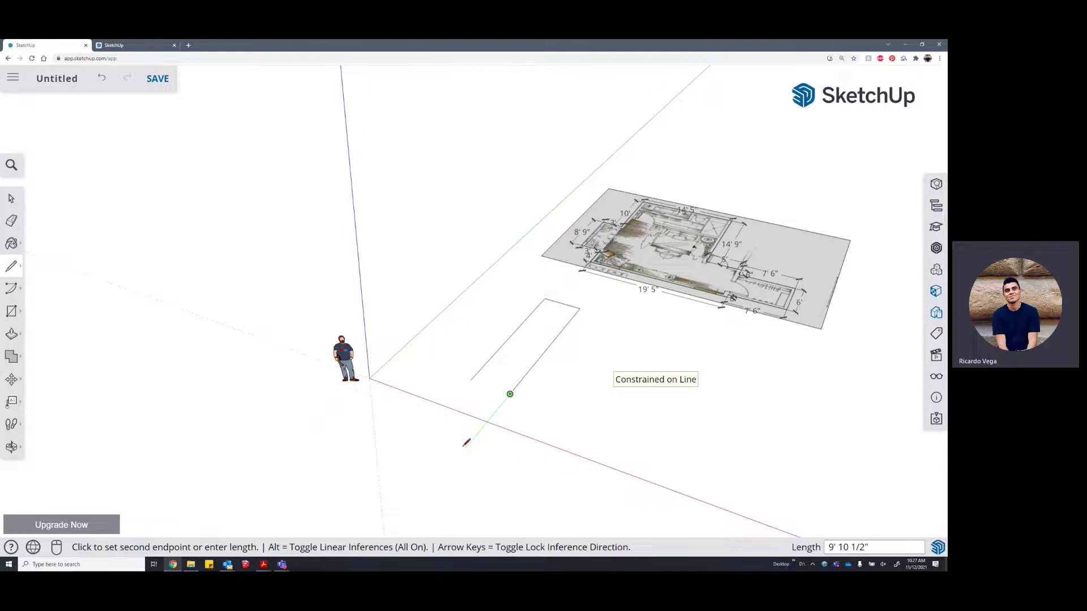
pyautogui.press('Escape')
pyautogui.click(536, 363)
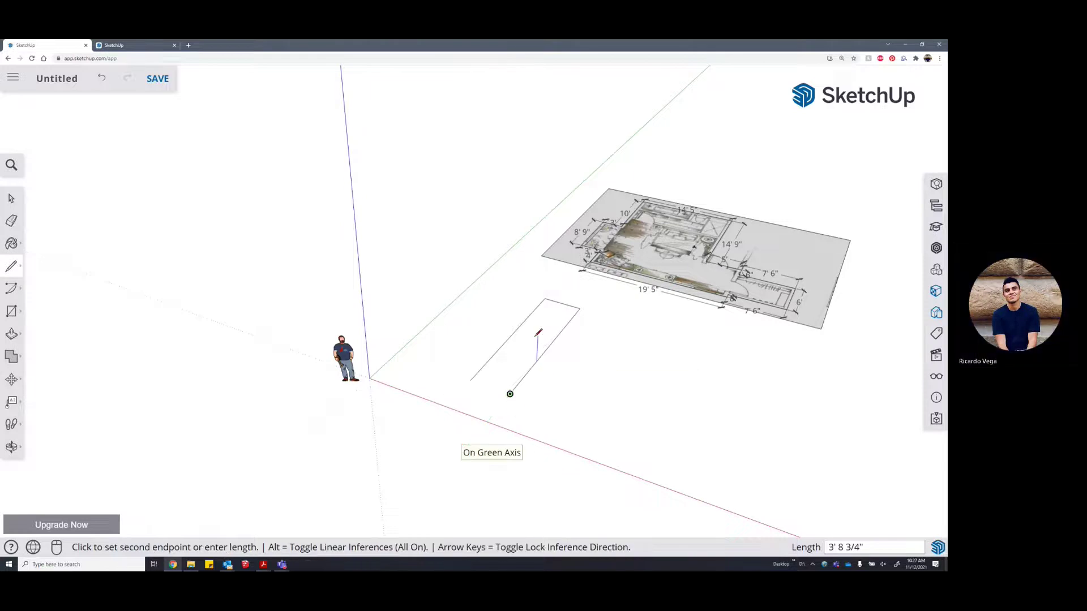
pyautogui.press('Escape')
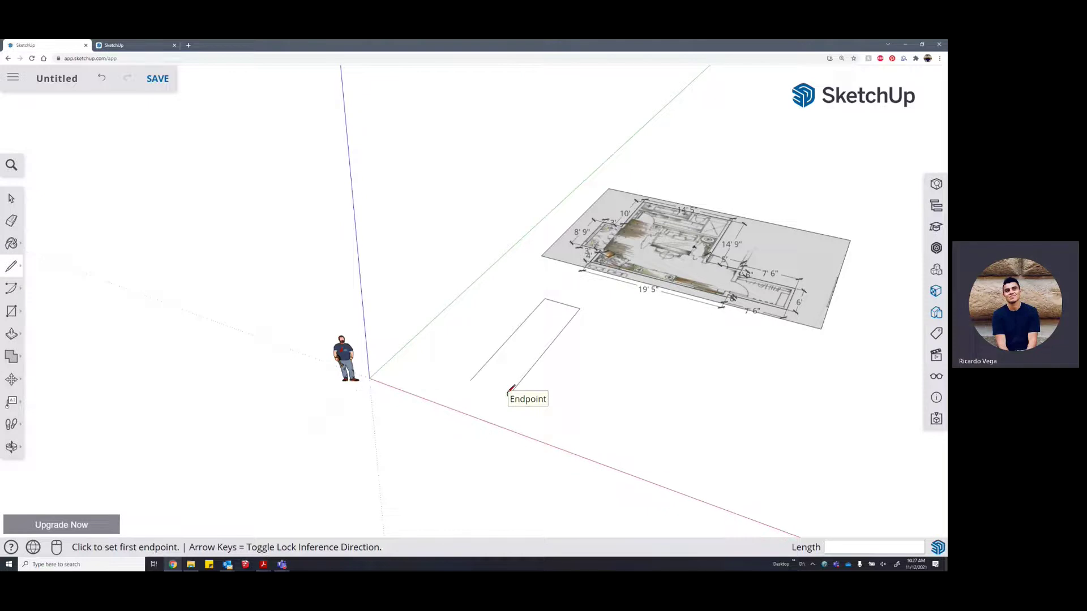
# Close the outline with a 5' line between the two open ends of the long sides, and end the Line command
pyautogui.scroll(1, 510, 391)
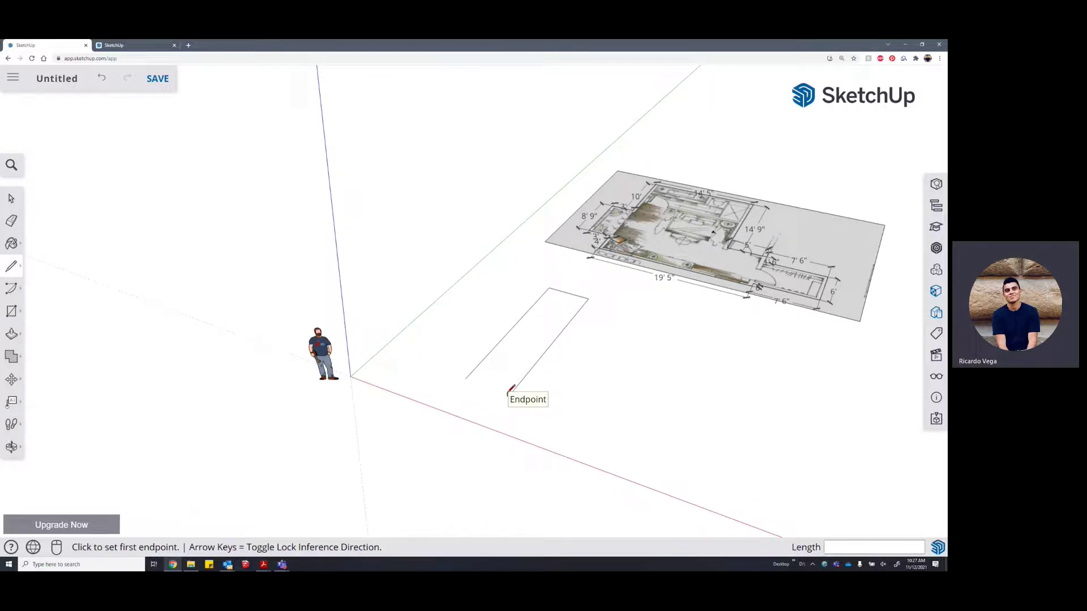
pyautogui.scroll(1, 509, 390)
pyautogui.click(452, 375)
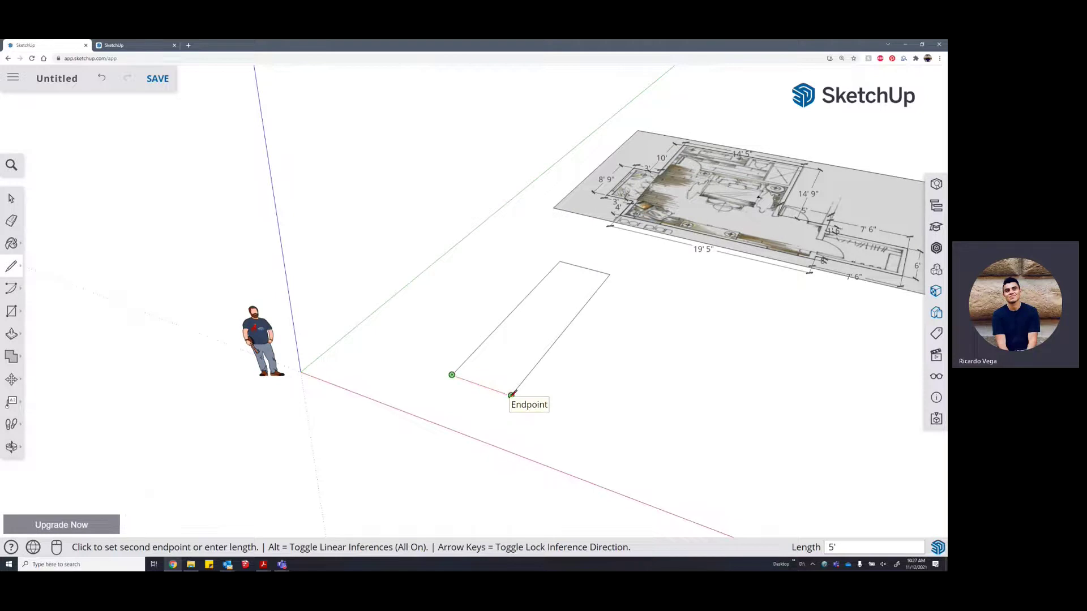
pyautogui.click(512, 395)
pyautogui.press('space')
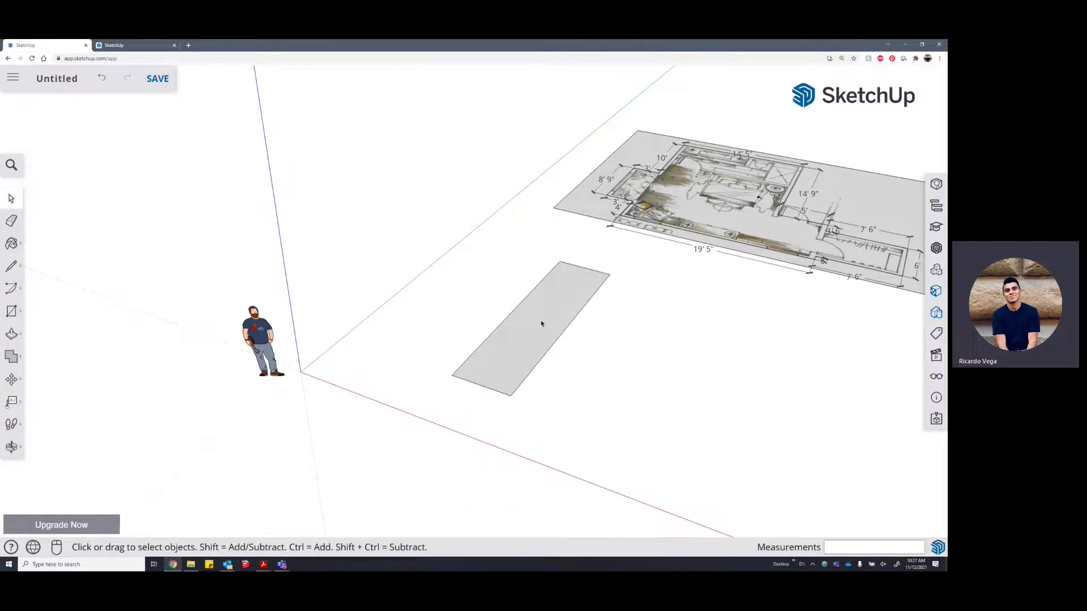
# Select the closed rectangle's face, its two long edges one at a time, and the face on its own again
pyautogui.scroll(2, 490, 365)
pyautogui.click(481, 371)
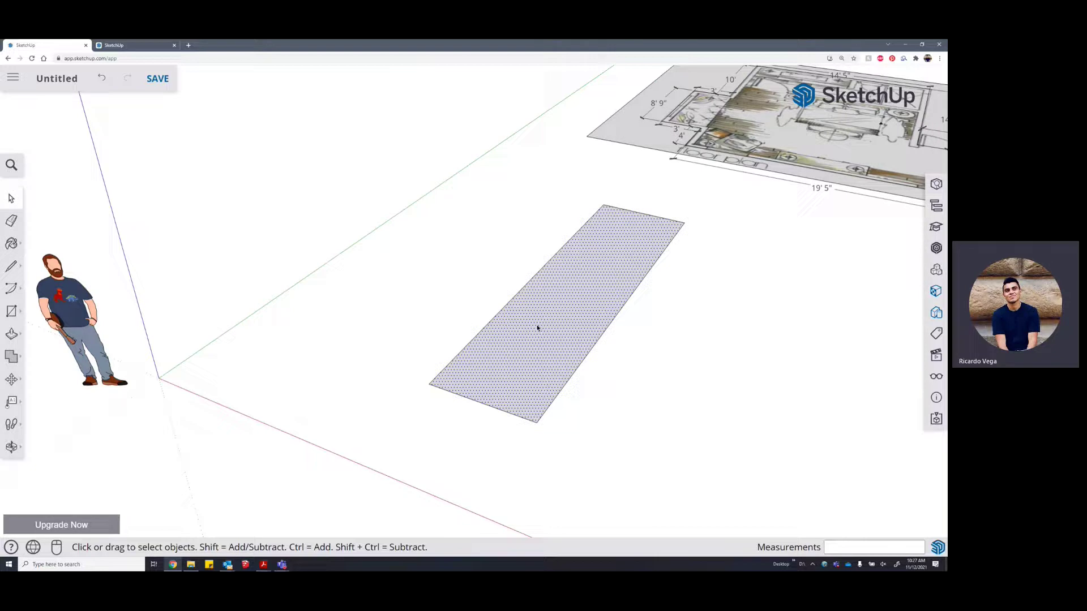
pyautogui.click(448, 394)
pyautogui.click(450, 363)
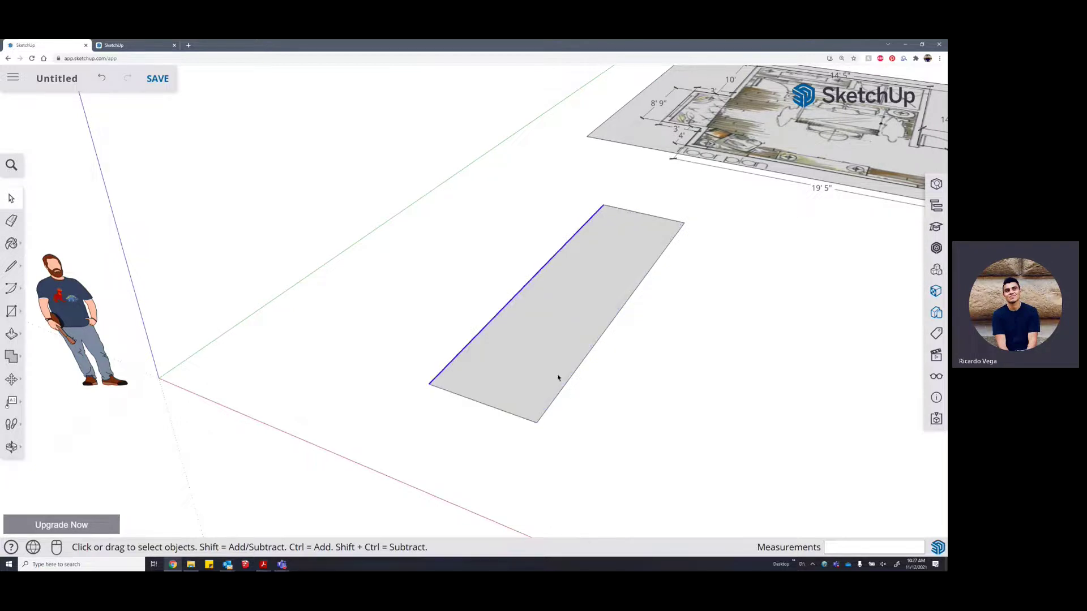
pyautogui.click(568, 384)
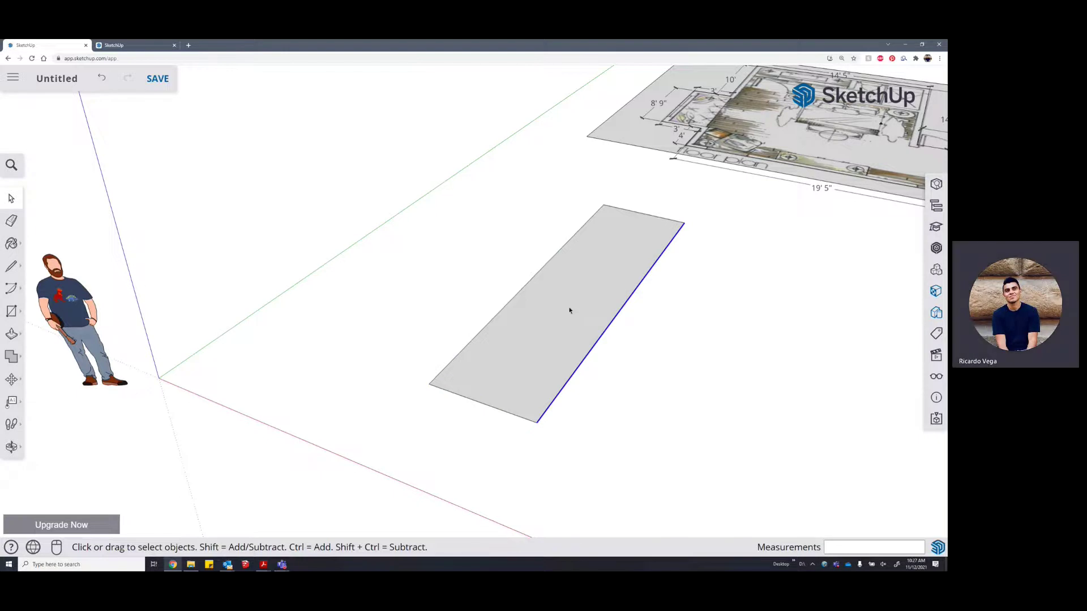
pyautogui.click(557, 318)
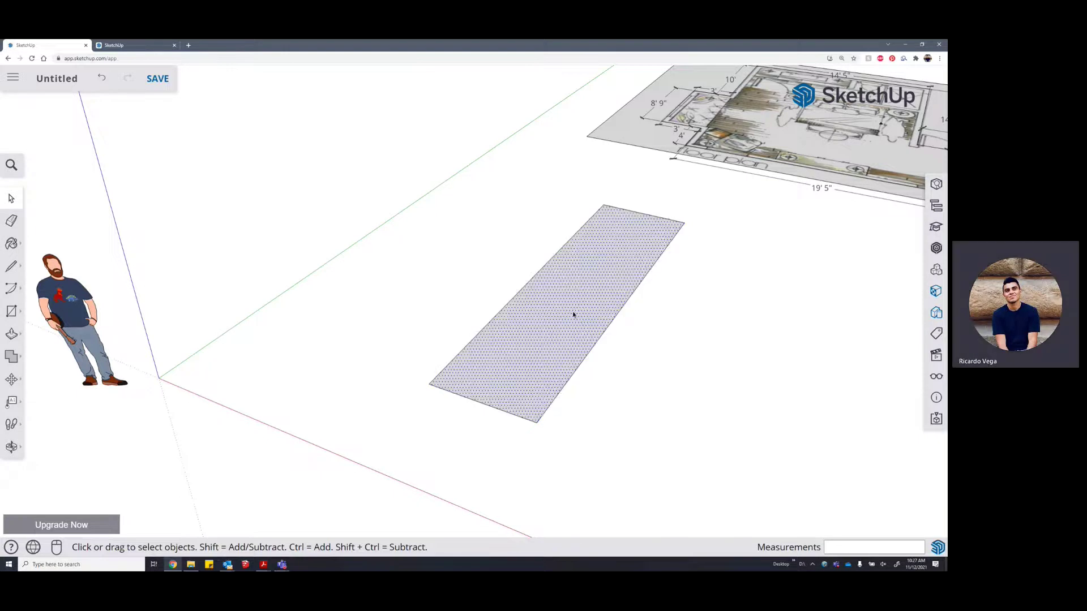
# Clear the selection, and select the rectangle's face together with its bounding edges
pyautogui.click(636, 361)
pyautogui.click(562, 321)
pyautogui.doubleClick(572, 304)
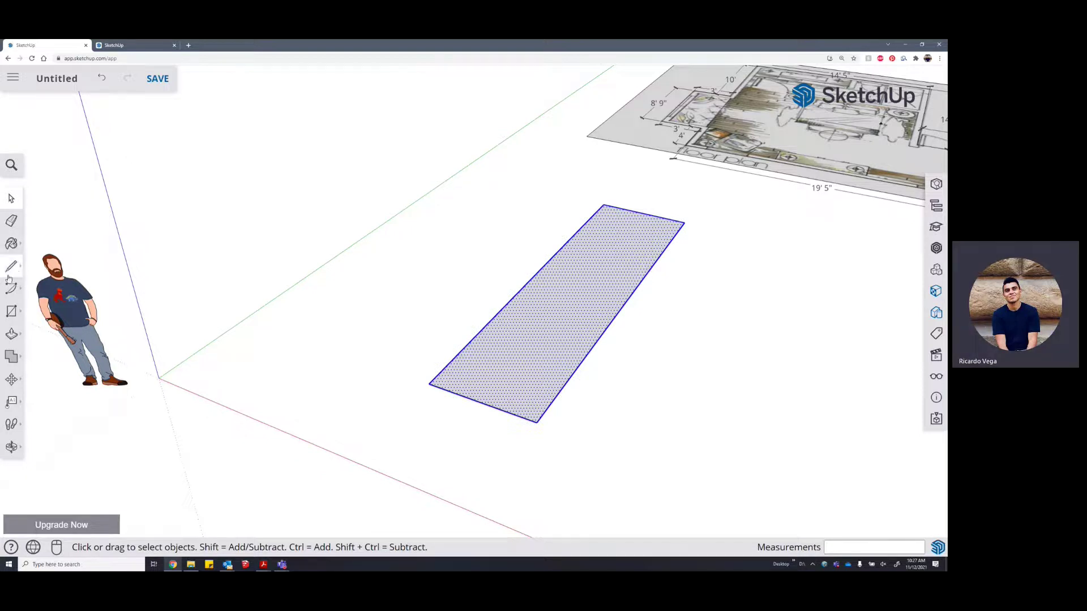
# Draw a smaller rectangle on the ground, starting on the first rectangle's long edge and sharing part of it, and end the Rectangle command
pyautogui.click(11, 311)
pyautogui.click(557, 397)
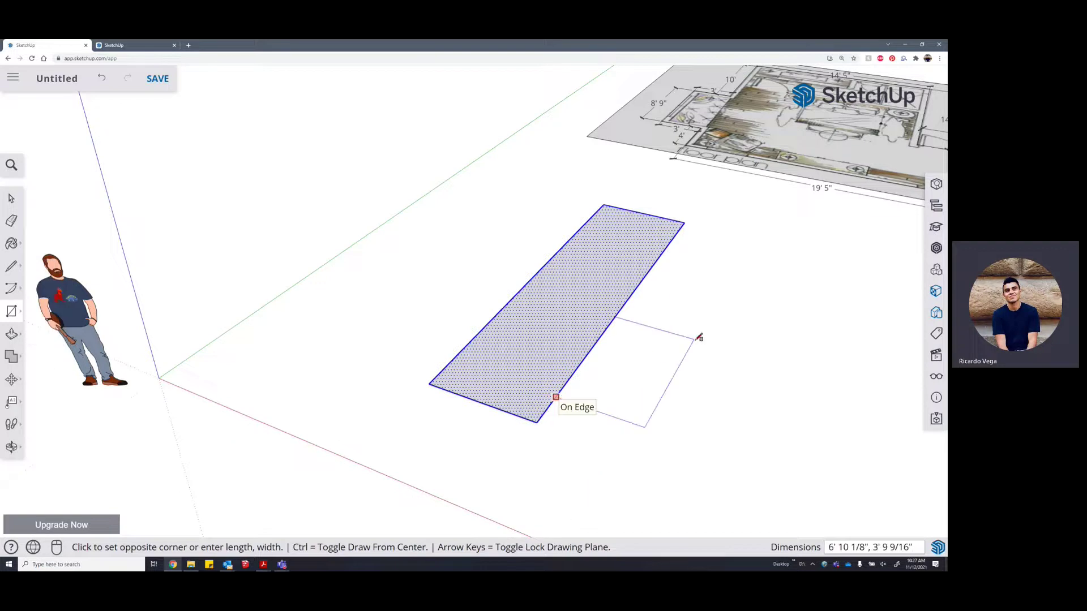
pyautogui.click(709, 320)
pyautogui.press('space')
# Select the smaller rectangle's face, extend the selection to its bounding edges, and select all geometry connected to it
pyautogui.click(739, 291)
pyautogui.click(644, 342)
pyautogui.doubleClick(645, 339)
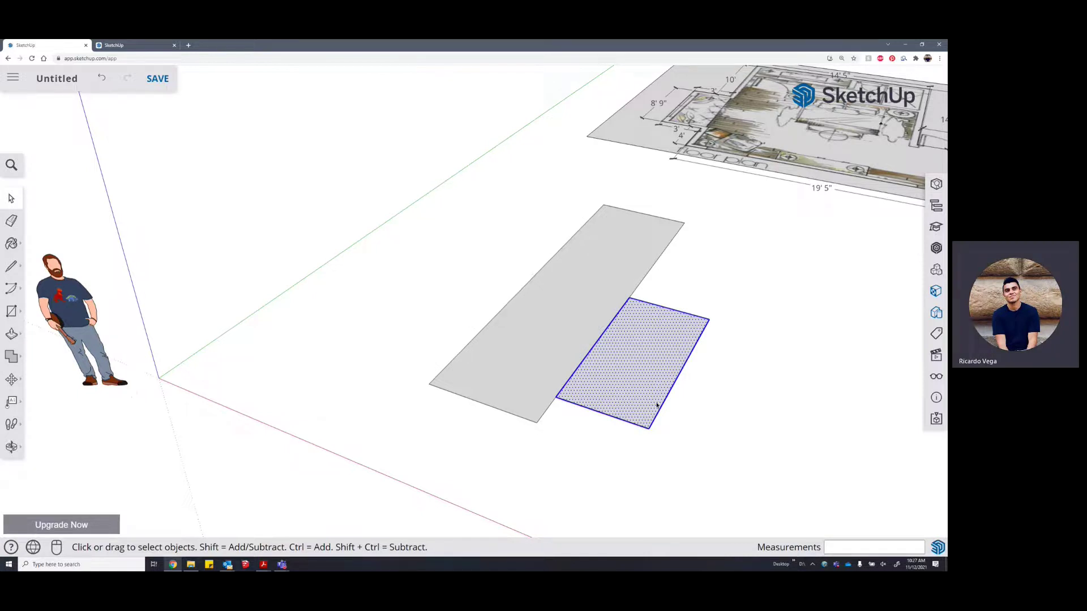
pyautogui.tripleClick(638, 351)
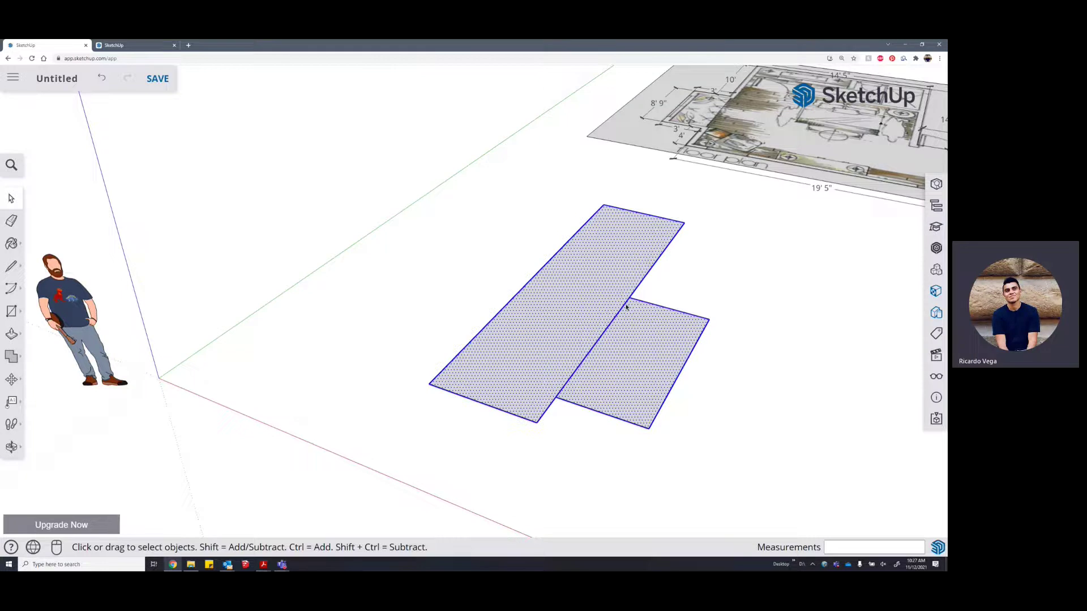
# Select the smaller rectangle's face and its outer edge individually, and select the long rectangle's face with its bounding edges
pyautogui.scroll(-2, 560, 285)
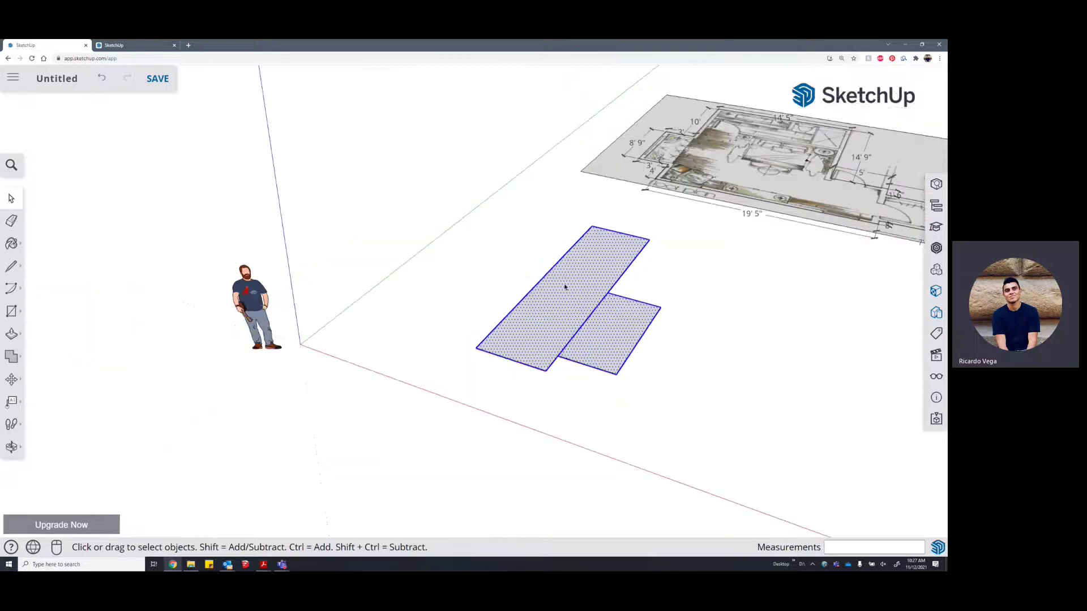
pyautogui.click(621, 332)
pyautogui.scroll(2, 627, 322)
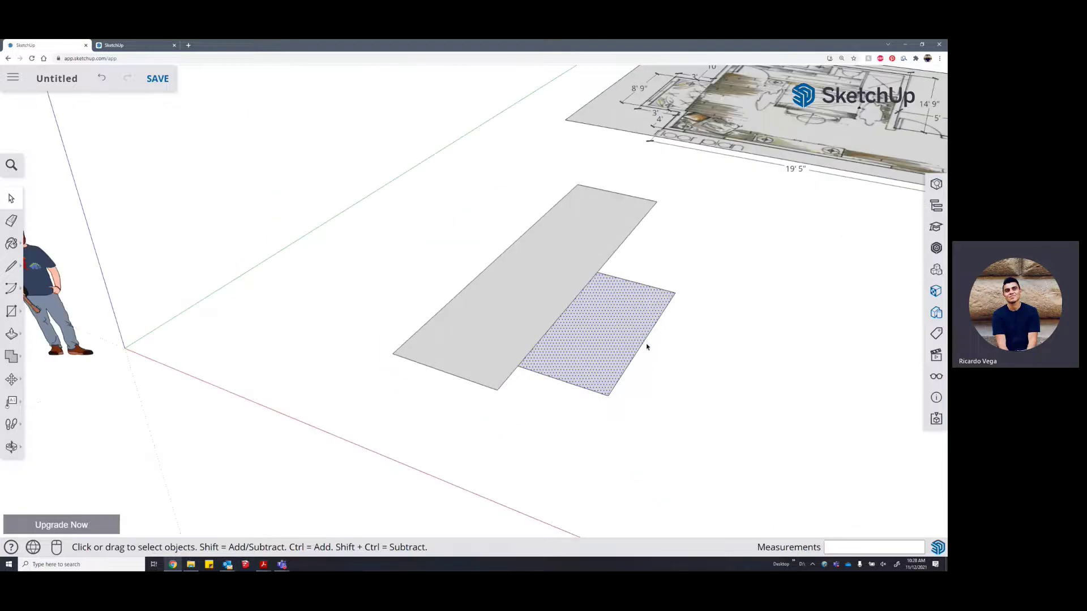
pyautogui.click(645, 341)
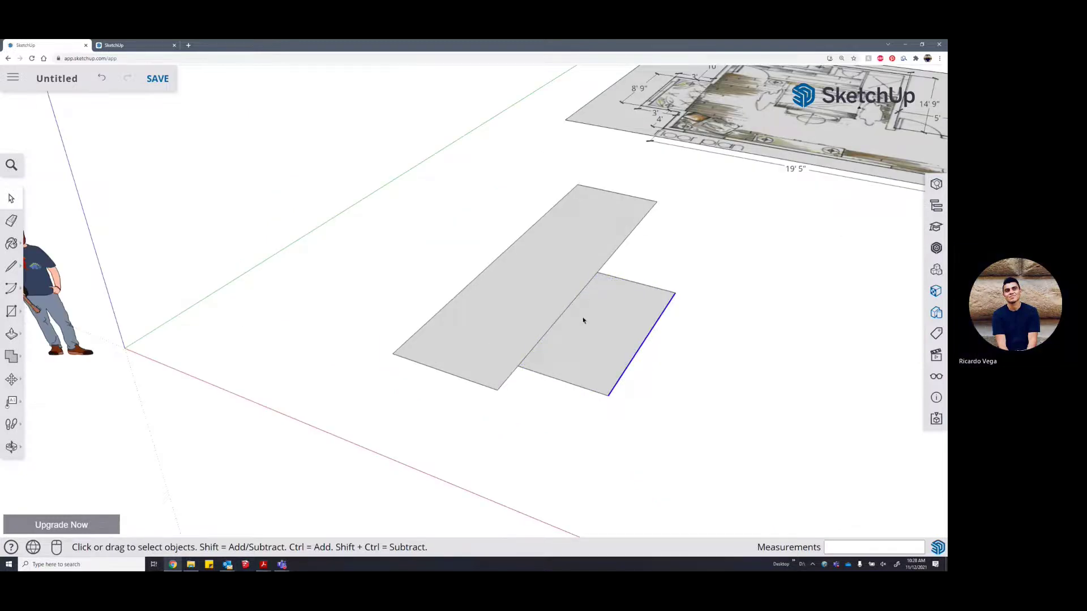
pyautogui.click(582, 317)
pyautogui.click(514, 320)
pyautogui.doubleClick(532, 313)
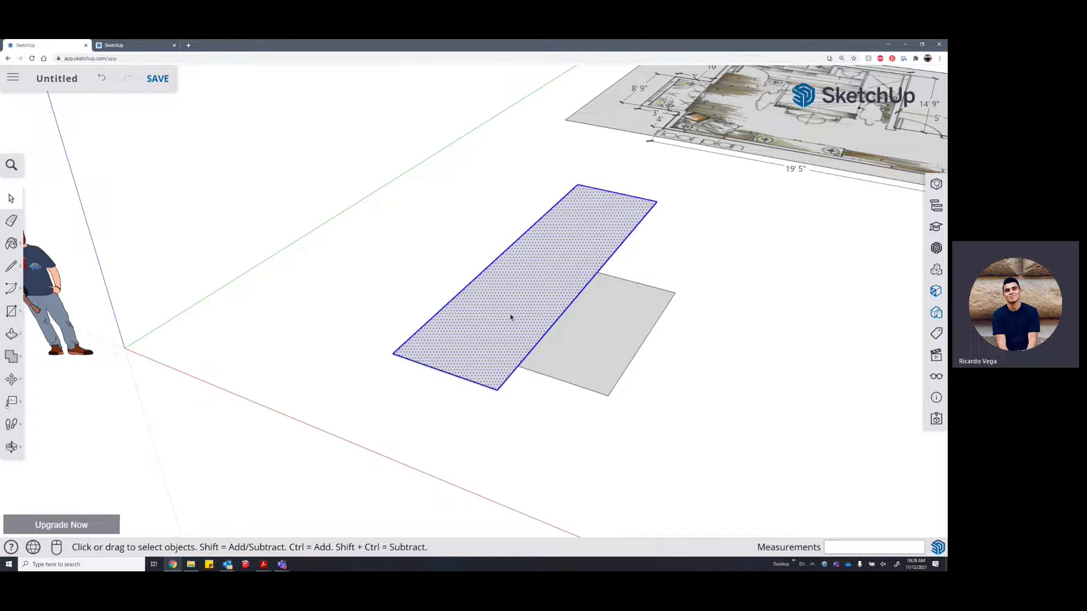
# Select all connected geometry of both rectangles, clear the selection, and select the whole connected shape again
pyautogui.tripleClick(587, 327)
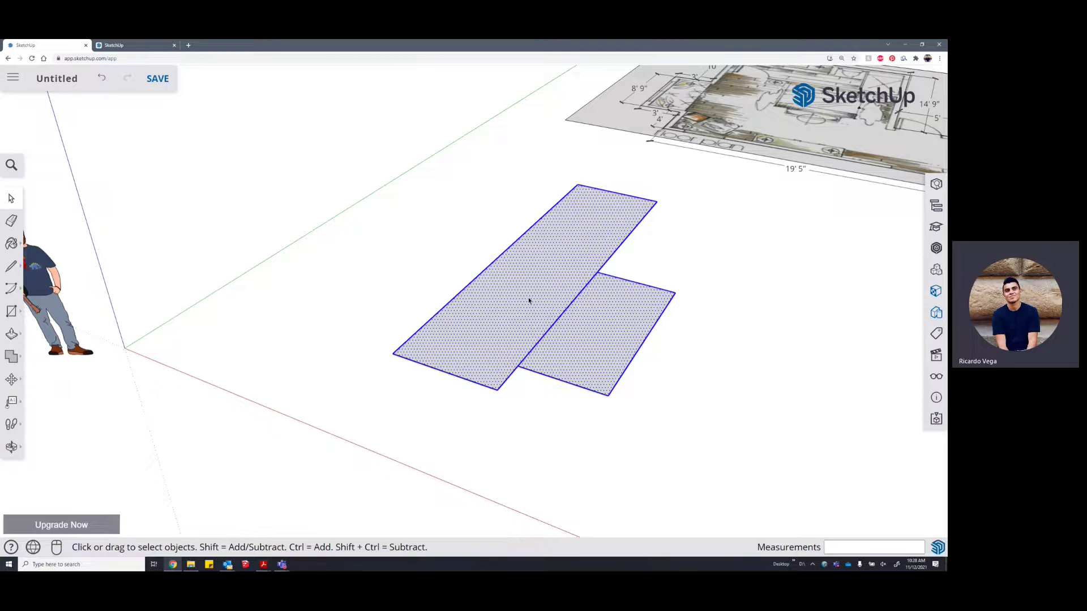
pyautogui.scroll(-3, 702, 317)
pyautogui.click(702, 335)
pyautogui.tripleClick(640, 285)
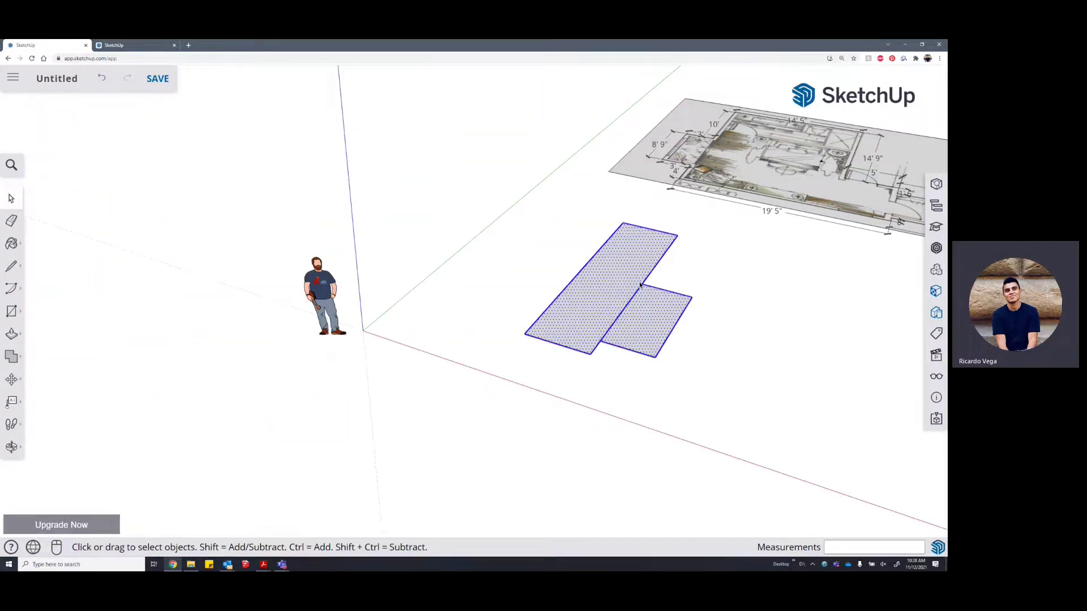
# Clear the selection, activate the Push/Pull tool, and enlarge the browser page zoom to 200%
pyautogui.click(56, 279)
pyautogui.click(12, 335)
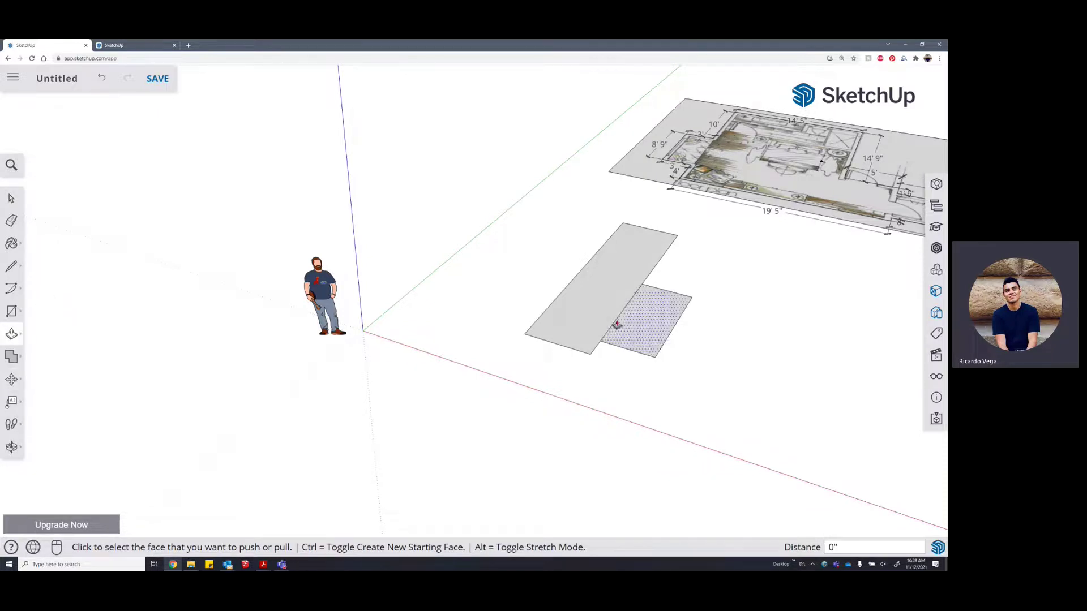
pyautogui.moveTo(521, 334); pyautogui.dragTo(453, 333, button='middle')
pyautogui.keyDown('ctrl'); pyautogui.scroll(6, 12, 337); pyautogui.keyUp('ctrl')
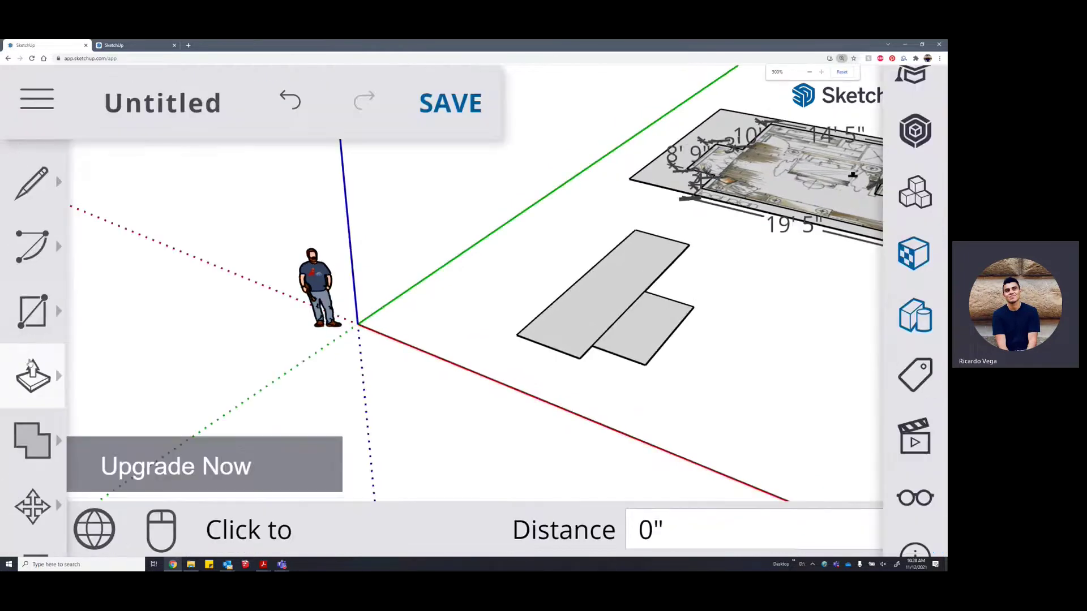
pyautogui.keyDown('ctrl'); pyautogui.scroll(-4, 41, 369); pyautogui.keyUp('ctrl')
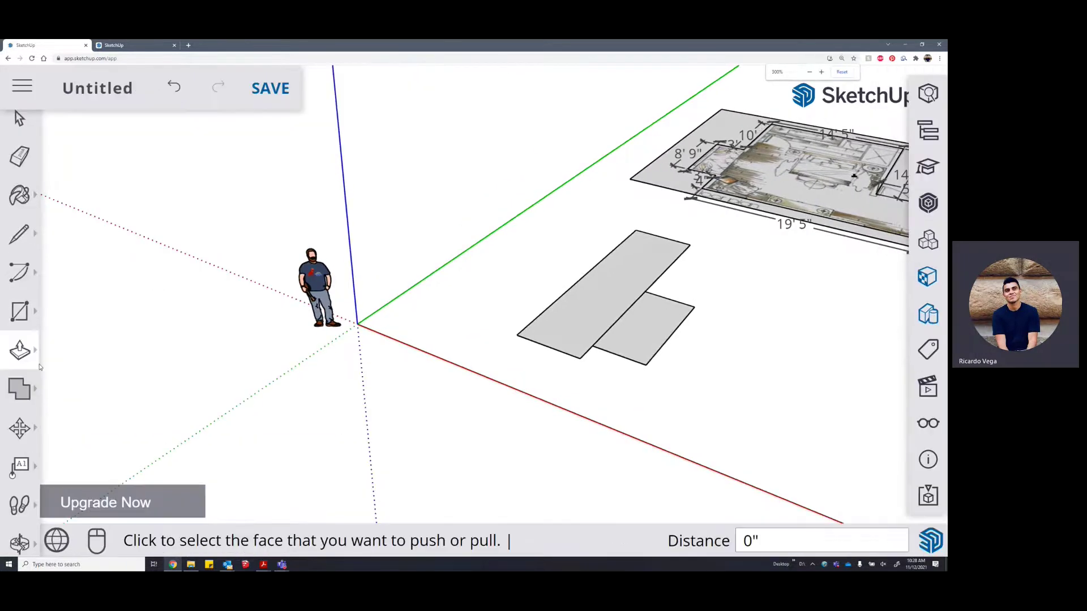
pyautogui.keyDown('ctrl'); pyautogui.scroll(-2, 29, 368); pyautogui.keyUp('ctrl')
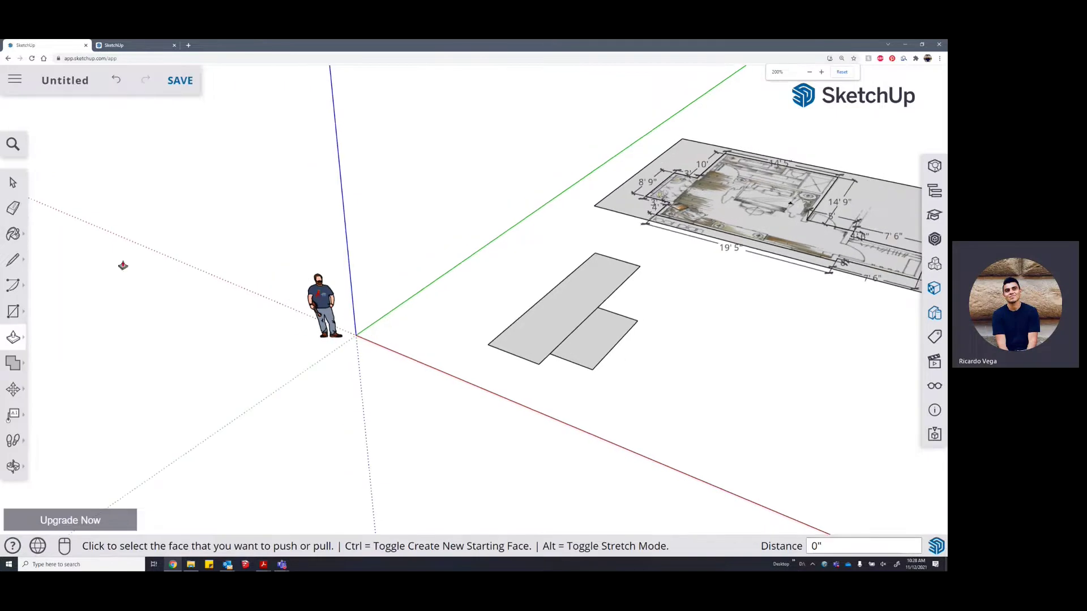
# Search the available tools for "push", close the search, and reactivate Push/Pull after returning to the Select tool
pyautogui.click(17, 147)
pyautogui.write('push')
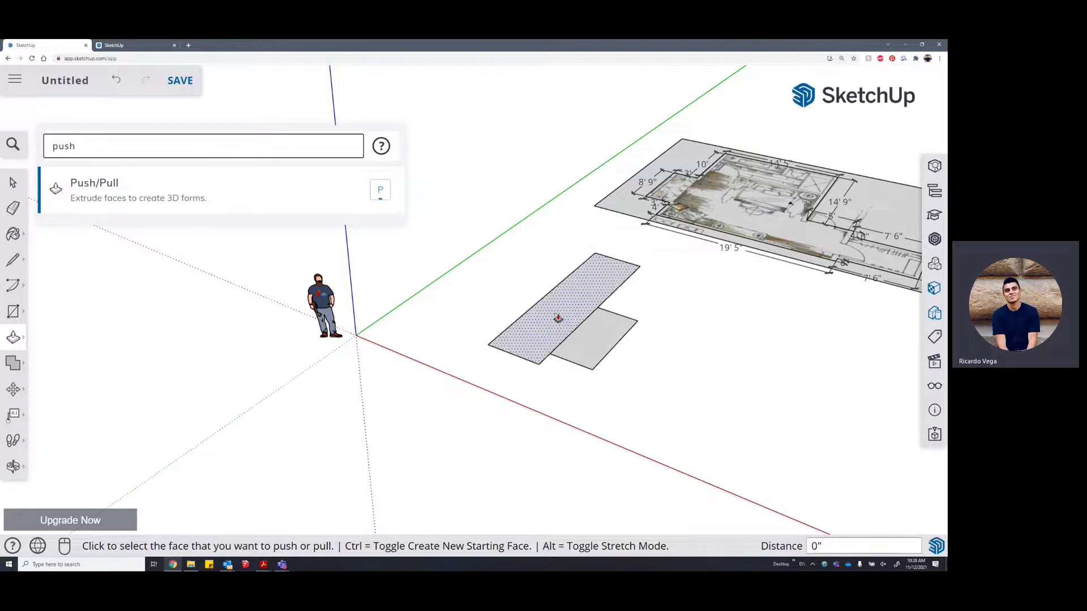
pyautogui.click(485, 294)
pyautogui.press('space')
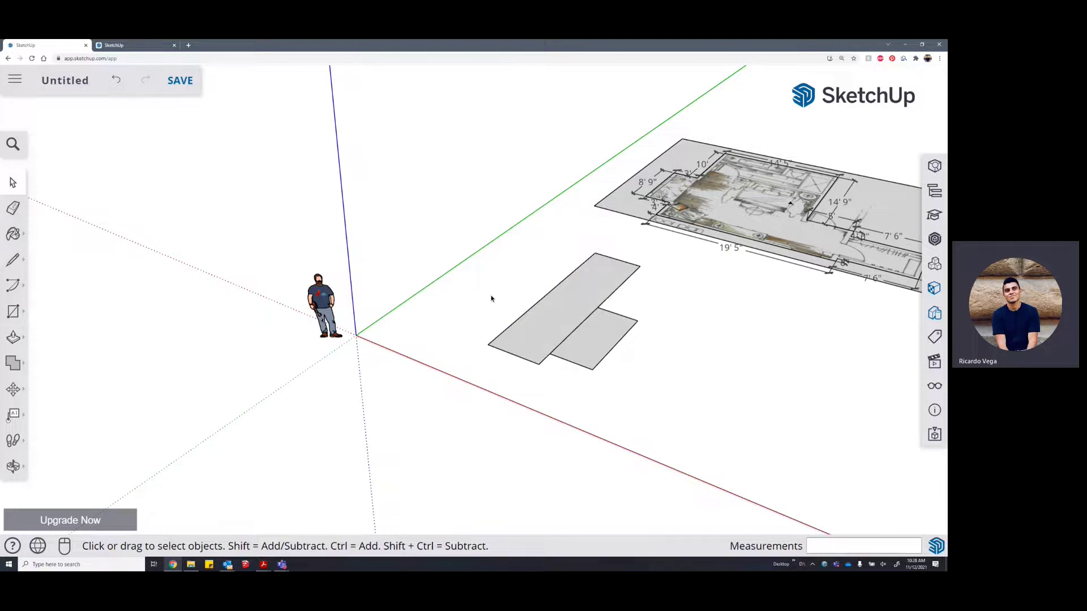
pyautogui.press('p')
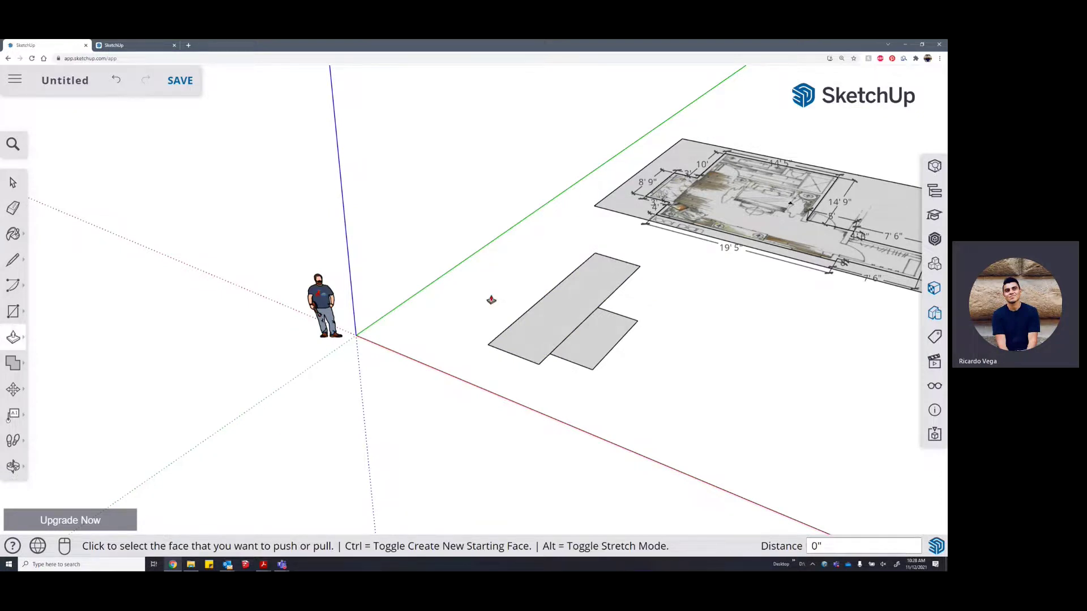
# Extrude the long rectangle's face 6' upward with Push/Pull
pyautogui.click(545, 330)
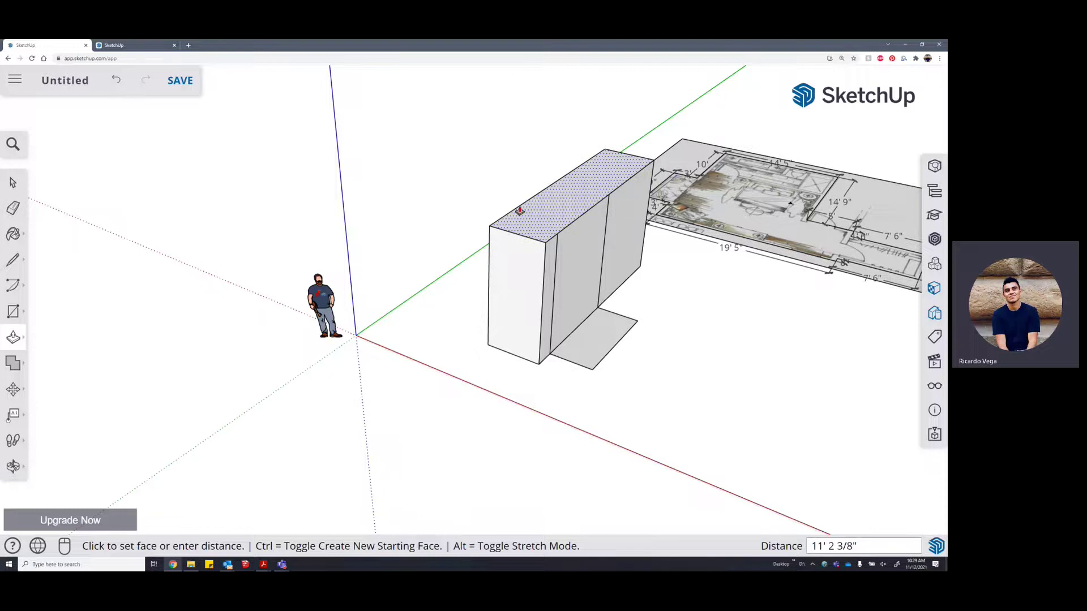
pyautogui.write('6')
pyautogui.press('Return')
# Extrude the smaller rectangle's face 12' upward beside the long box
pyautogui.moveTo(580, 286); pyautogui.dragTo(502, 371, button='middle')
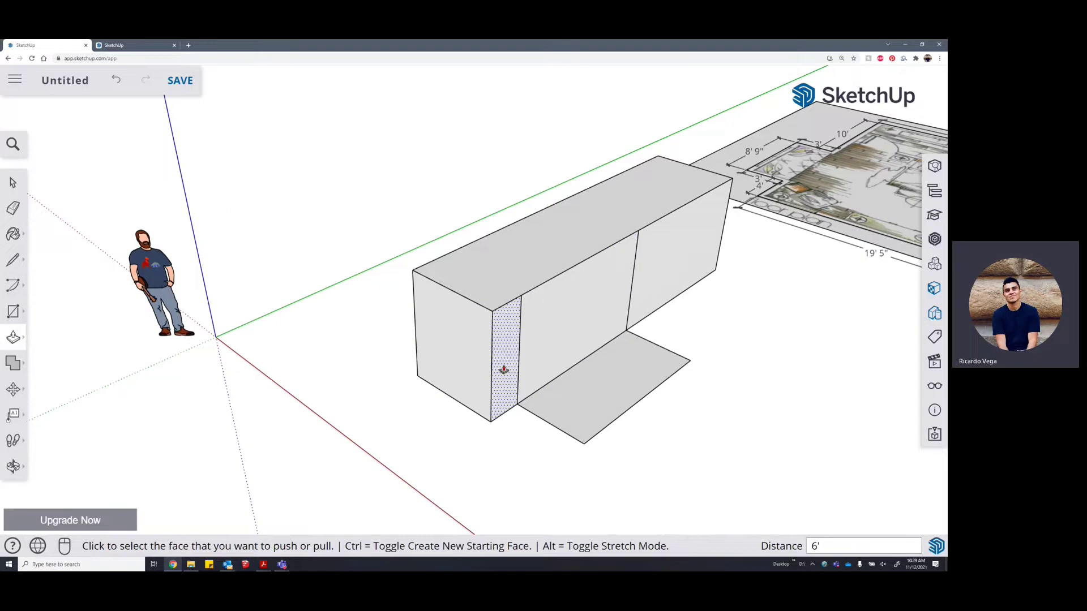
pyautogui.scroll(3, 519, 359)
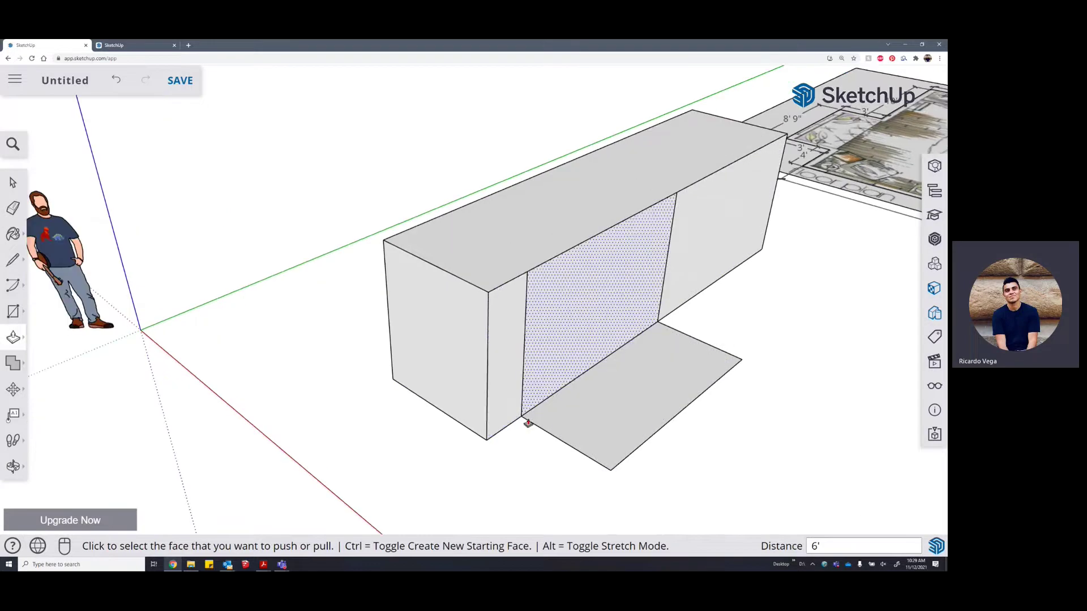
pyautogui.scroll(-2, 556, 422)
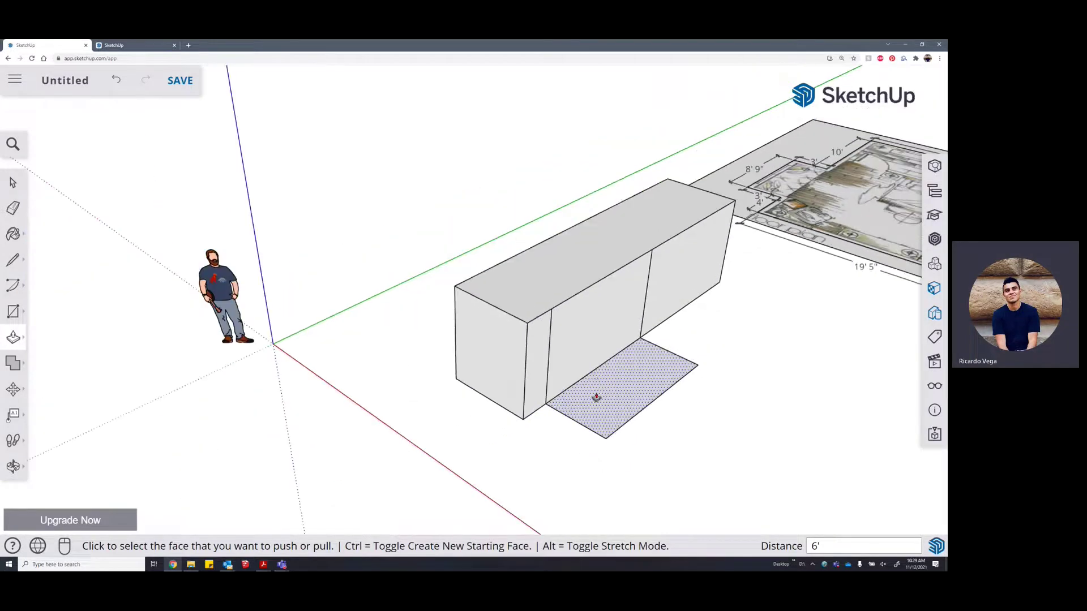
pyautogui.click(593, 384)
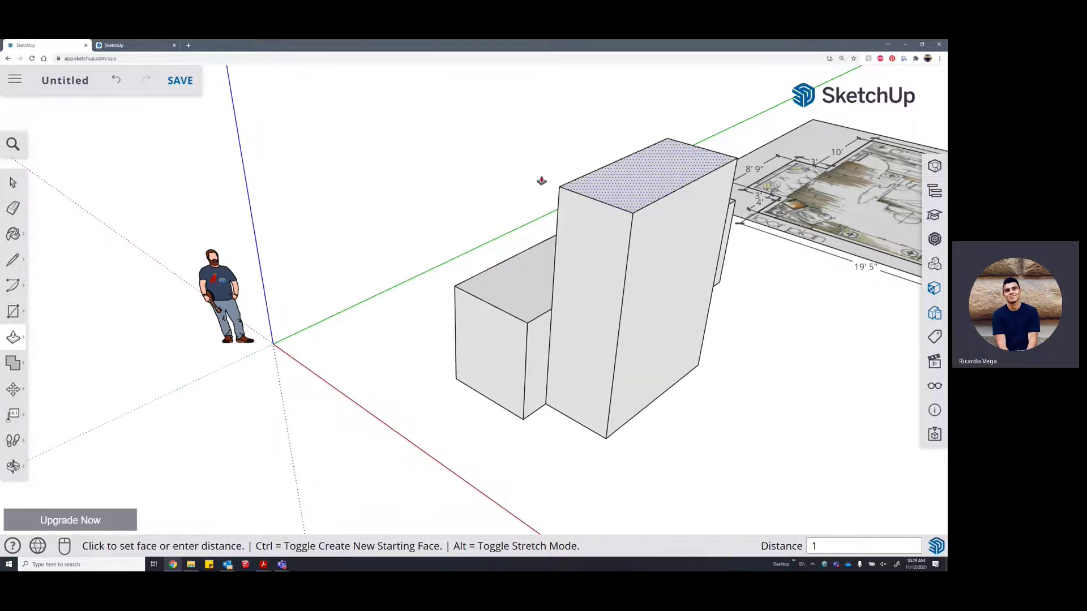
pyautogui.write("'")
pyautogui.press('Return')
# Pull the long box's near end face out 5' and push the tall box's outer side face inward 2'
pyautogui.moveTo(507, 252); pyautogui.dragTo(513, 245, button='middle')
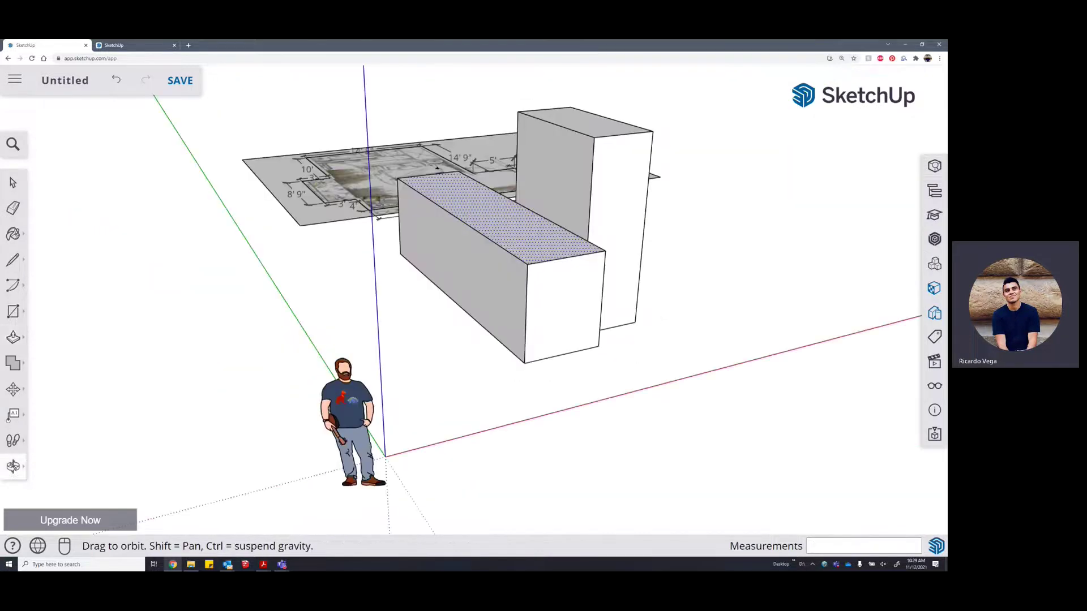
pyautogui.moveTo(516, 252); pyautogui.dragTo(426, 315, button='middle')
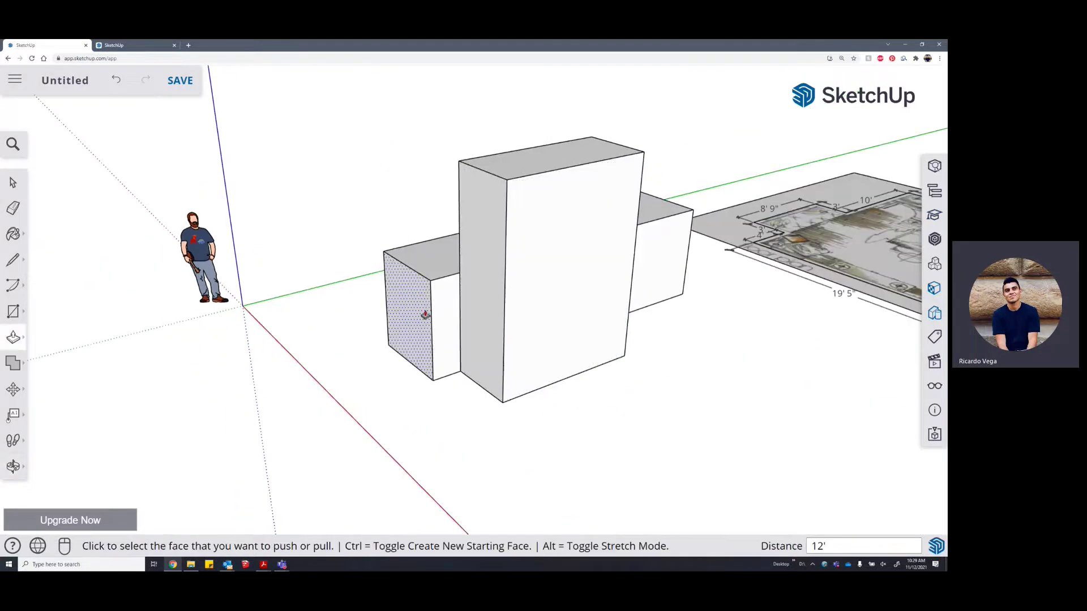
pyautogui.click(425, 314)
pyautogui.write("5'")
pyautogui.click(576, 285)
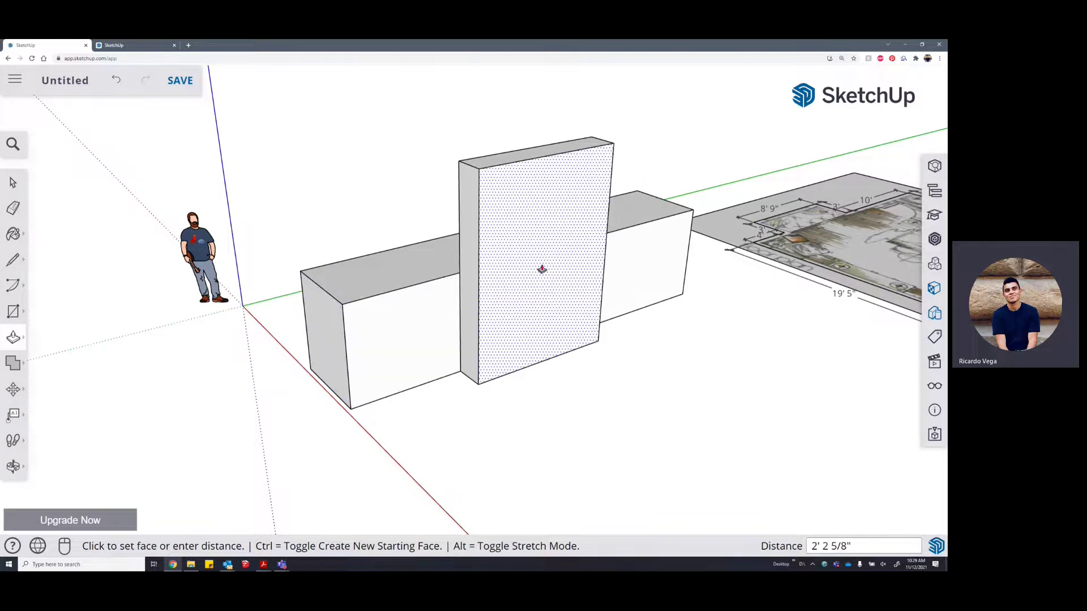
pyautogui.write('2')
pyautogui.press('Return')
# Pull the tall box's upper inner face out over the long box until it lines up with the origin
pyautogui.moveTo(433, 252); pyautogui.dragTo(545, 204, button='middle')
pyautogui.click(522, 204)
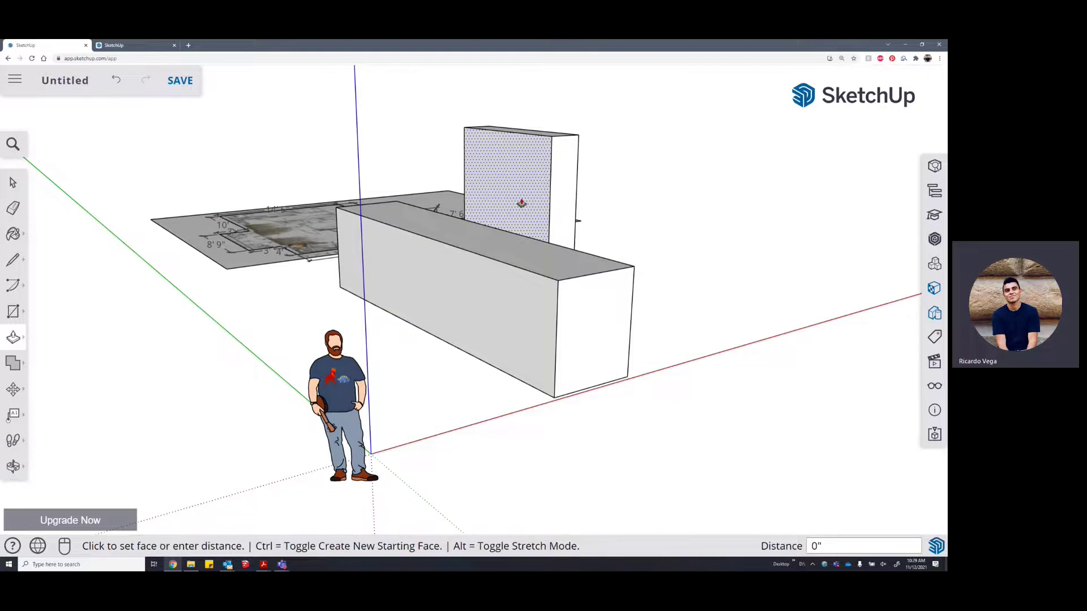
pyautogui.click(547, 244)
pyautogui.moveTo(543, 225); pyautogui.dragTo(783, 219, button='middle')
pyautogui.click(512, 193)
pyautogui.moveTo(395, 235); pyautogui.dragTo(159, 252, button='middle')
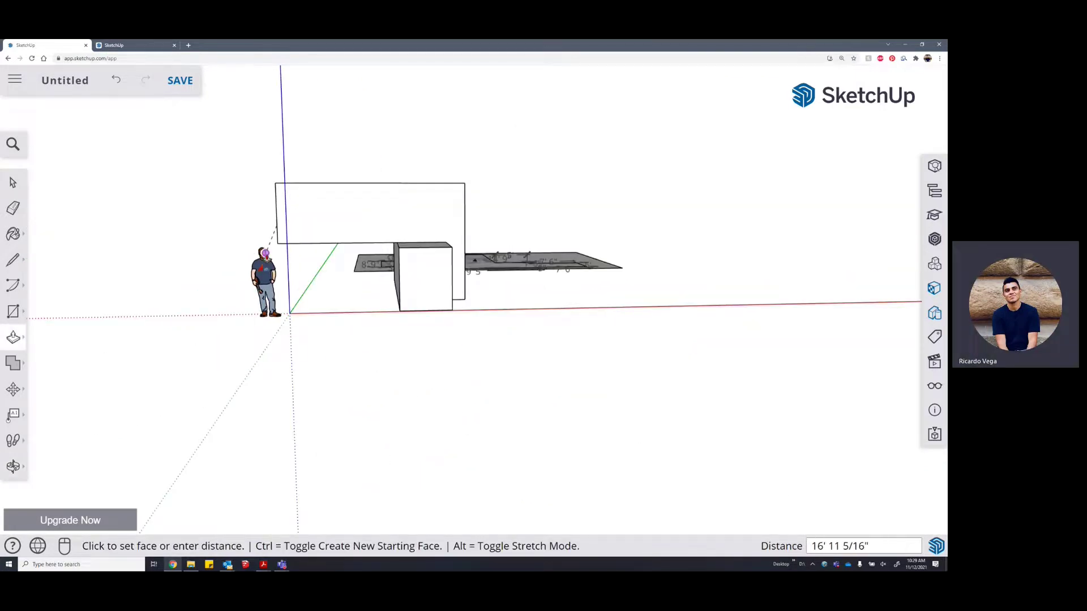
pyautogui.click(290, 315)
# Pull the tall block's outer side face and the rear section of the long box outward
pyautogui.moveTo(325, 299); pyautogui.dragTo(477, 279, button='middle')
pyautogui.click(478, 279)
pyautogui.click(626, 288)
pyautogui.moveTo(627, 289); pyautogui.dragTo(374, 266, button='middle')
pyautogui.click(532, 287)
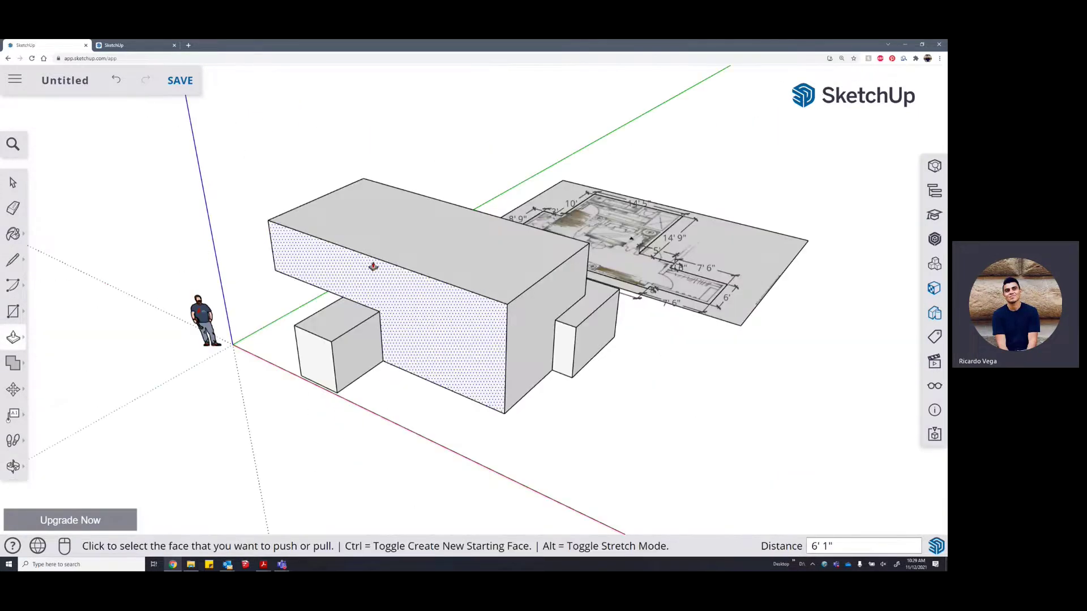
# Undo the outward pulls and the extension of the tall block over the long box
pyautogui.scroll(-3, 396, 275)
pyautogui.hotkey('ctrl', 'z')
pyautogui.hotkey('ctrl', 'z')
pyautogui.hotkey('ctrl', 'z')
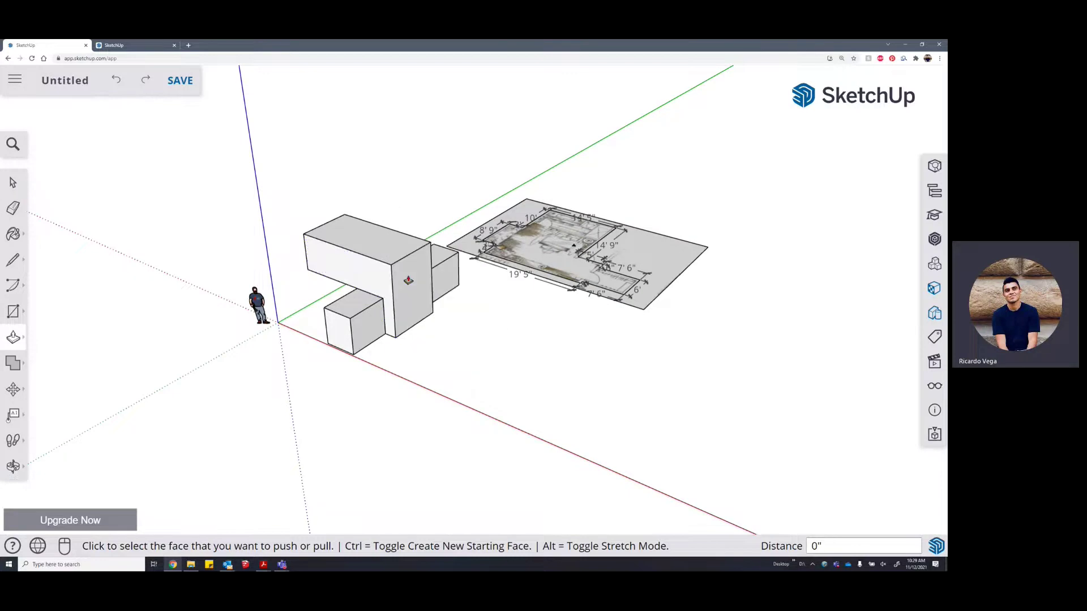
pyautogui.hotkey('ctrl', 'z')
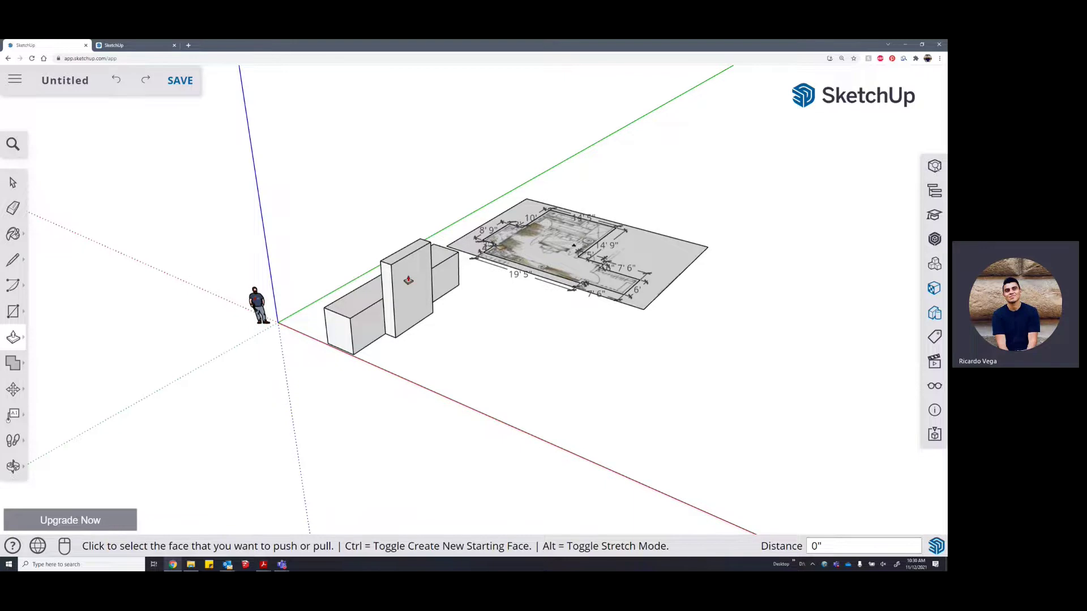
# Select the tall box's bottom face together with its bounding edges, viewed from below
pyautogui.click(12, 182)
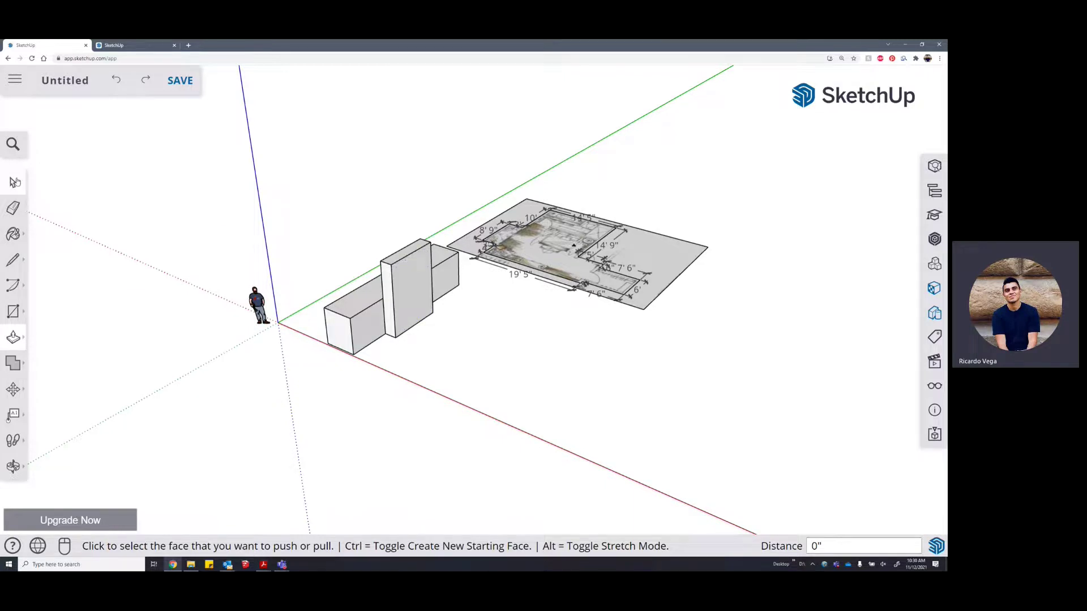
pyautogui.moveTo(416, 311)
pyautogui.mouseDown(button='middle')
pyautogui.moveTo(376, 291)
pyautogui.moveTo(532, 73)
pyautogui.moveTo(429, 312)
pyautogui.mouseUp(button='middle')
pyautogui.click(430, 311)
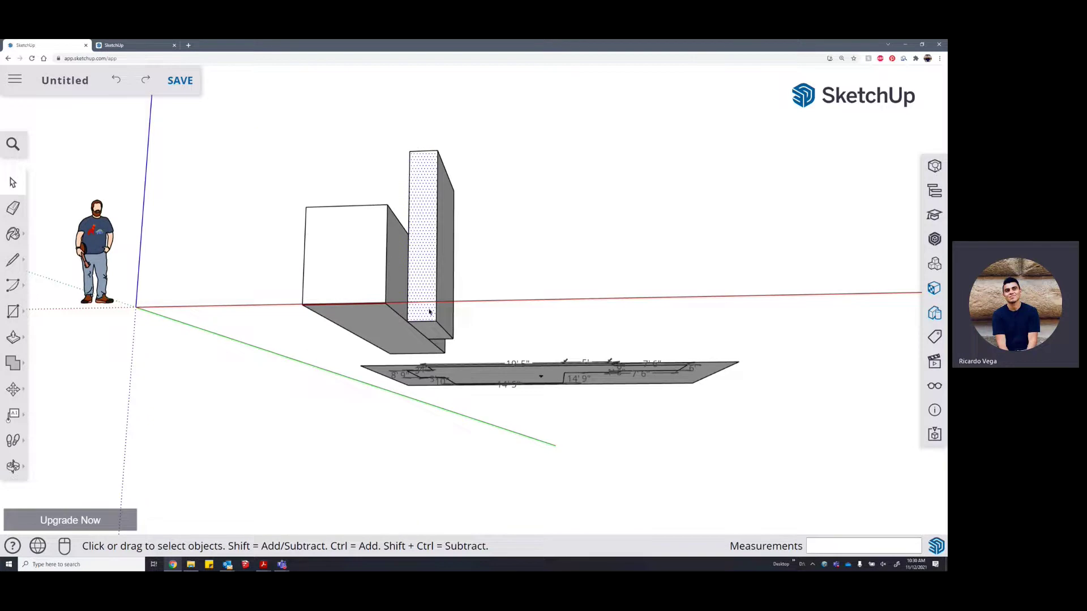
pyautogui.click(399, 331)
pyautogui.click(426, 332)
pyautogui.moveTo(426, 333); pyautogui.dragTo(430, 334, button='middle')
pyautogui.click(429, 327)
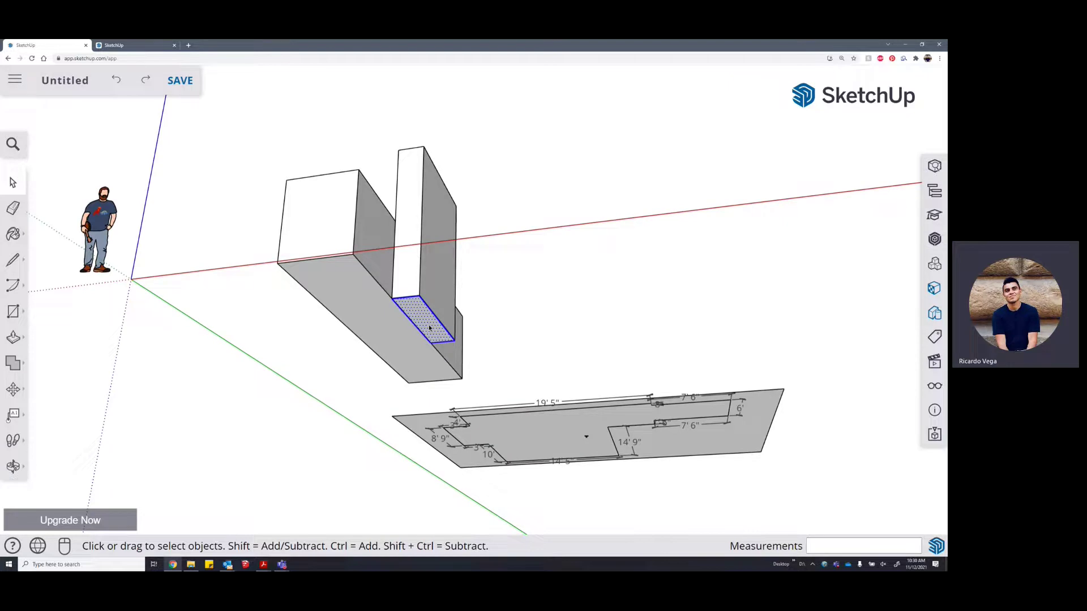
# Try to move the tall box's bottom face away from the connected long box, and abandon the move
pyautogui.scroll(2, 430, 327)
pyautogui.press('m')
pyautogui.click(424, 288)
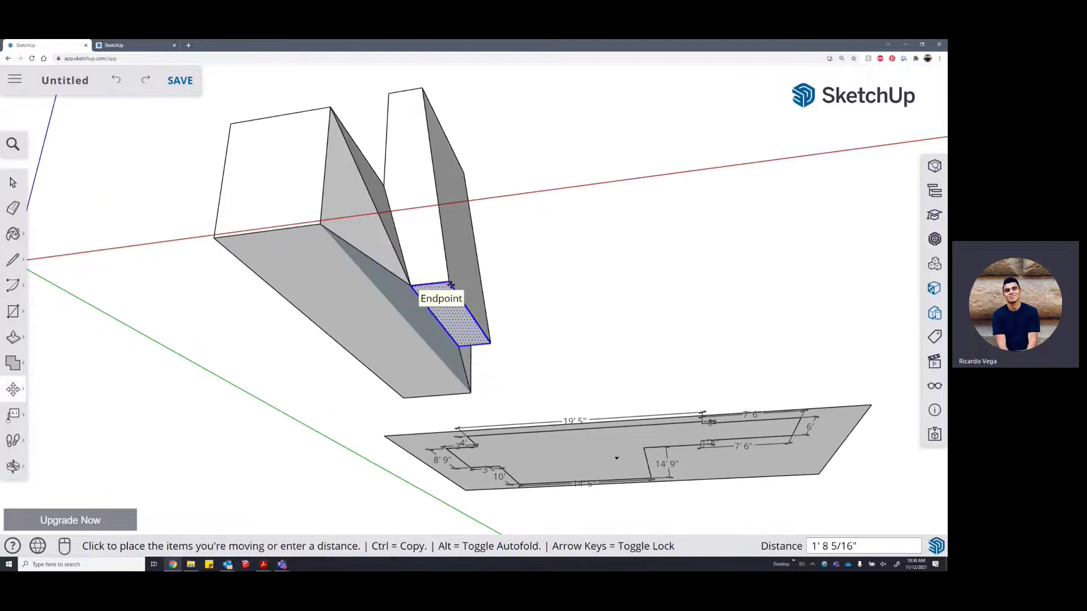
pyautogui.moveTo(566, 270); pyautogui.dragTo(434, 268, button='middle')
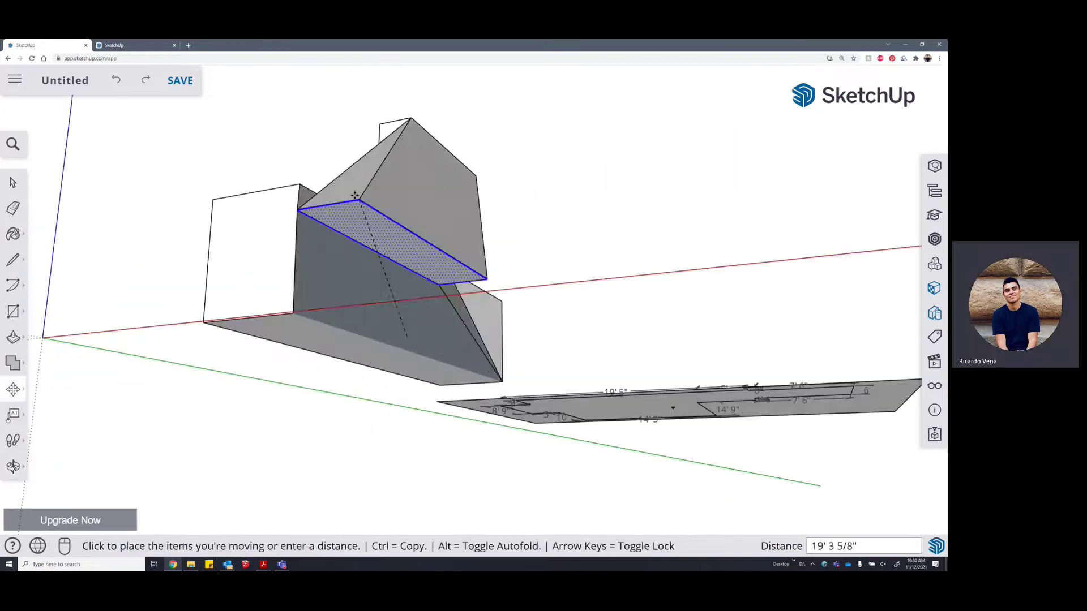
pyautogui.moveTo(380, 194); pyautogui.dragTo(432, 262, button='middle')
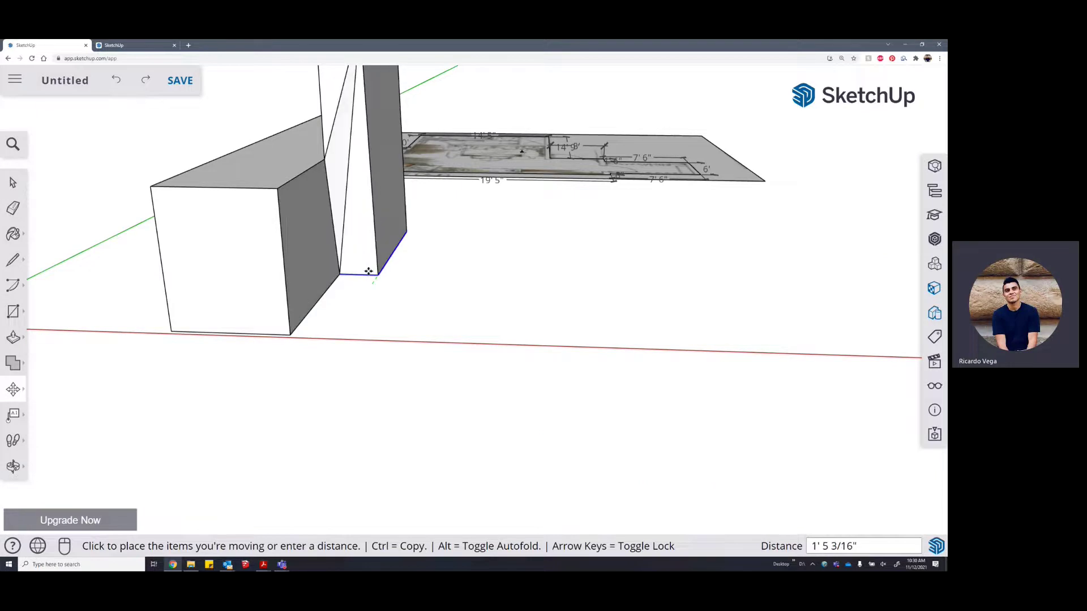
pyautogui.press('space')
# Undo the extrusions back to the two flat rectangles and clear the selection
pyautogui.scroll(-3, 466, 359)
pyautogui.moveTo(441, 338); pyautogui.dragTo(334, 375, button='middle')
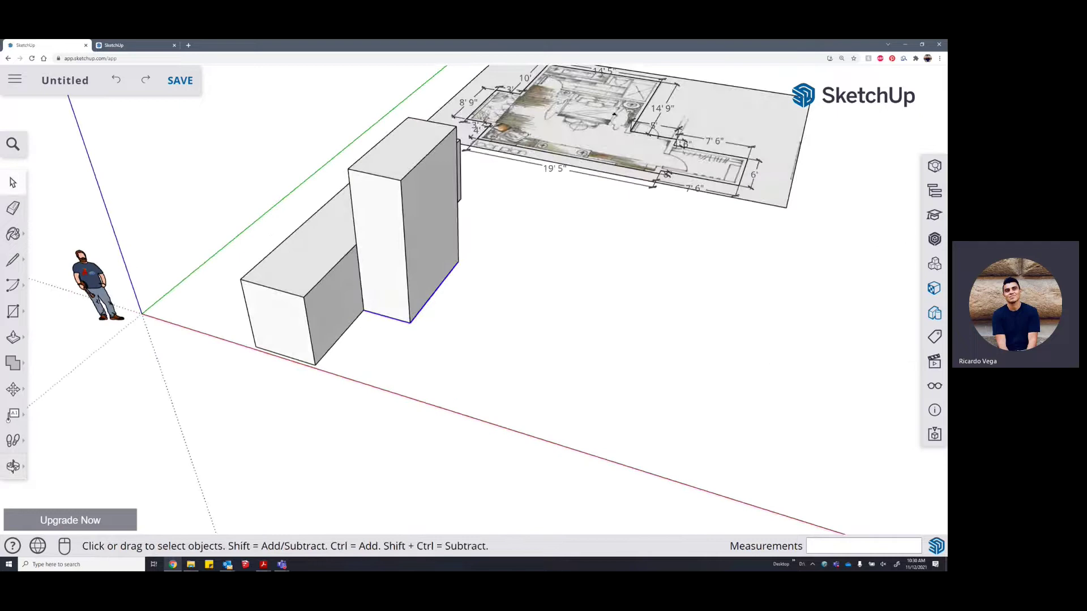
pyautogui.hotkey('ctrl', 'z')
pyautogui.hotkey('ctrl', 'z')
pyautogui.click(480, 335)
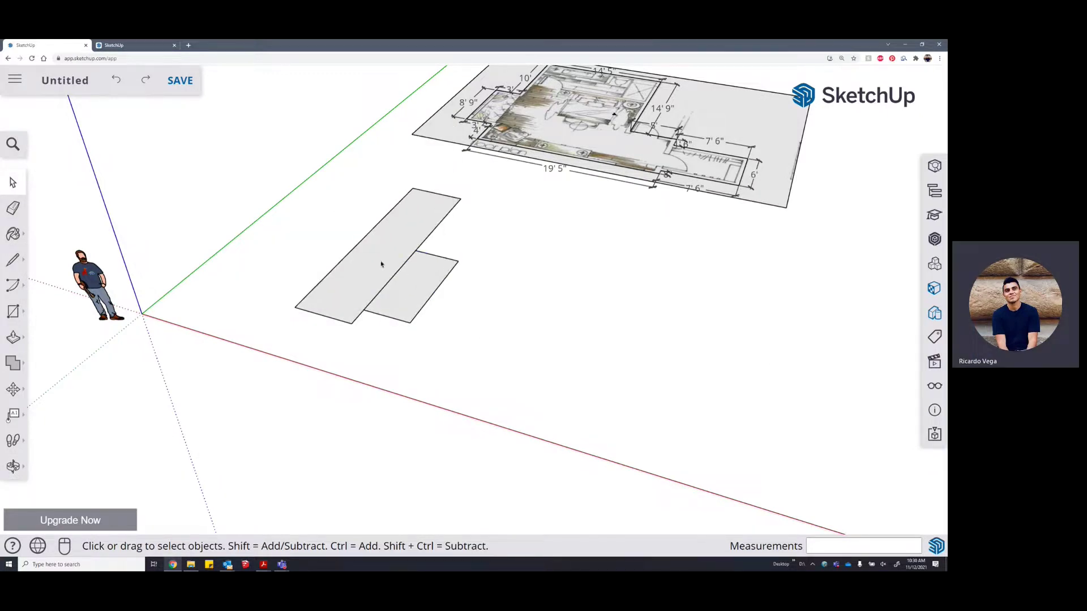
# Select each rectangle's face and the long rectangle's edge individually, and each face together with its bounding edges
pyautogui.click(398, 297)
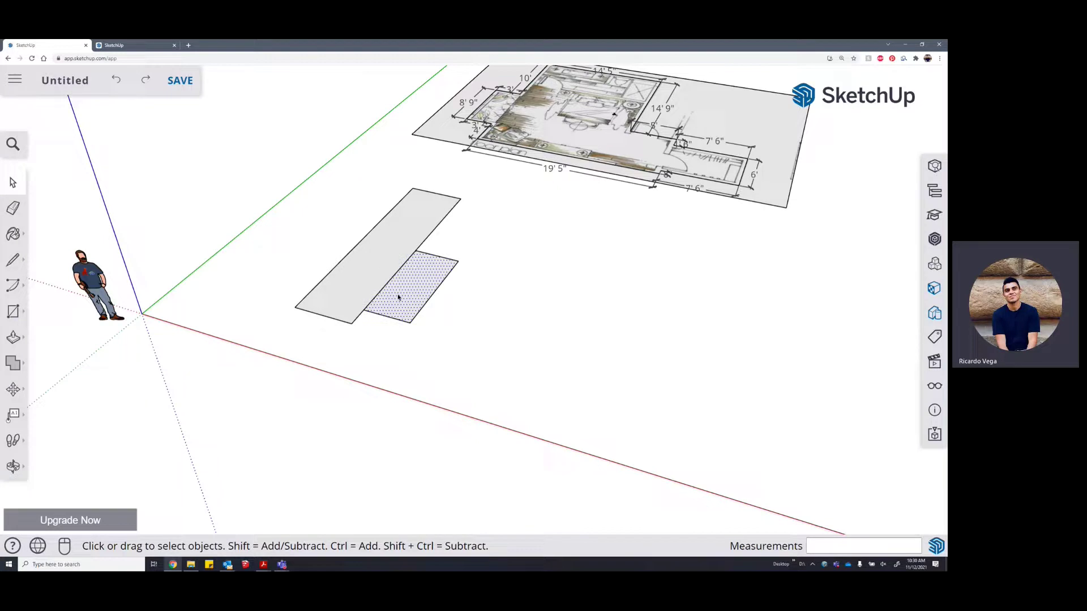
pyautogui.click(389, 264)
pyautogui.click(424, 244)
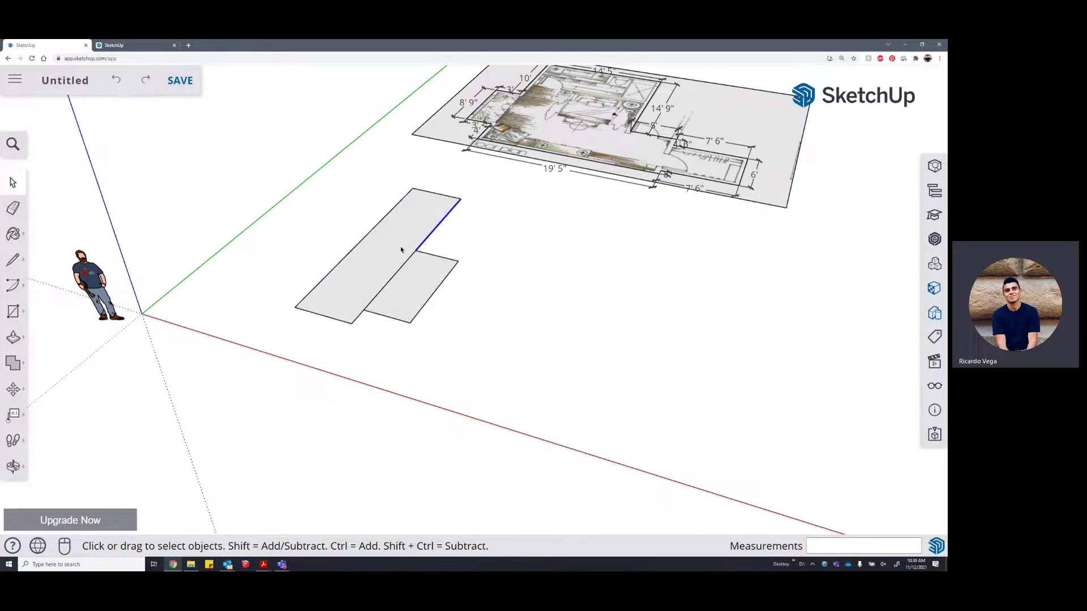
pyautogui.doubleClick(371, 260)
pyautogui.doubleClick(408, 279)
# Make a group from the smaller rectangle's face and its bounding edges
pyautogui.scroll(4, 437, 286)
pyautogui.click(490, 300)
pyautogui.doubleClick(452, 297)
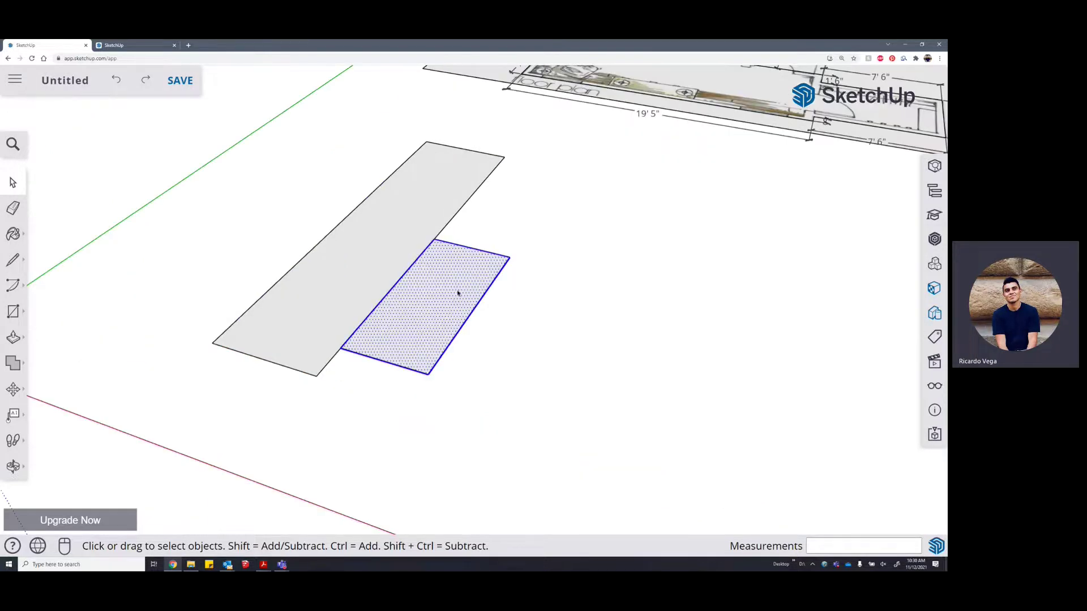
pyautogui.rightClick(452, 290)
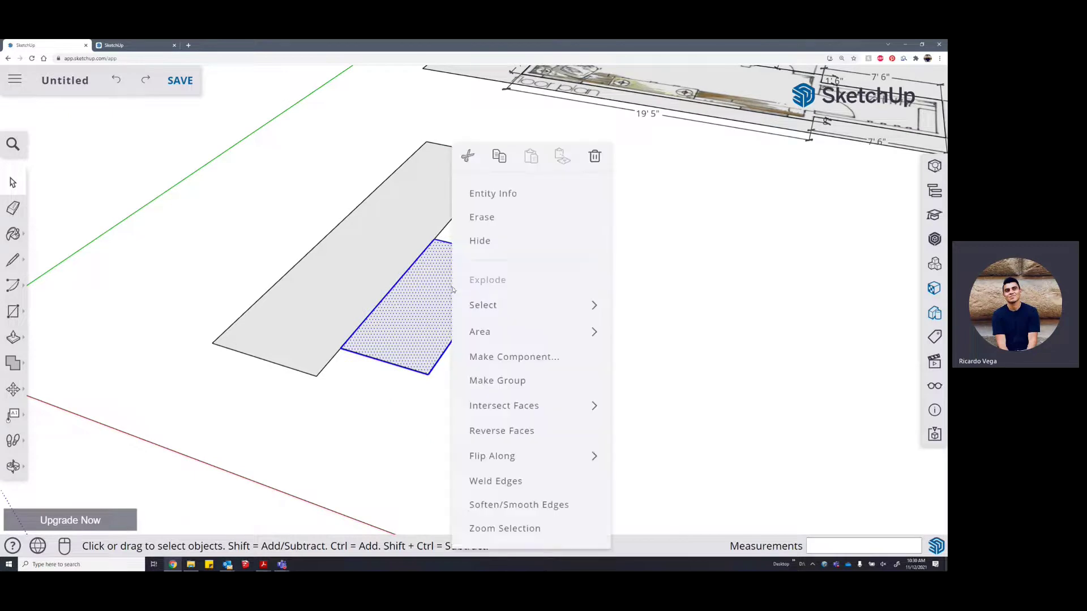
pyautogui.click(515, 383)
# Make a separate group from the long rectangle's face and its bounding edges
pyautogui.scroll(-3, 595, 334)
pyautogui.doubleClick(452, 284)
pyautogui.rightClick(451, 284)
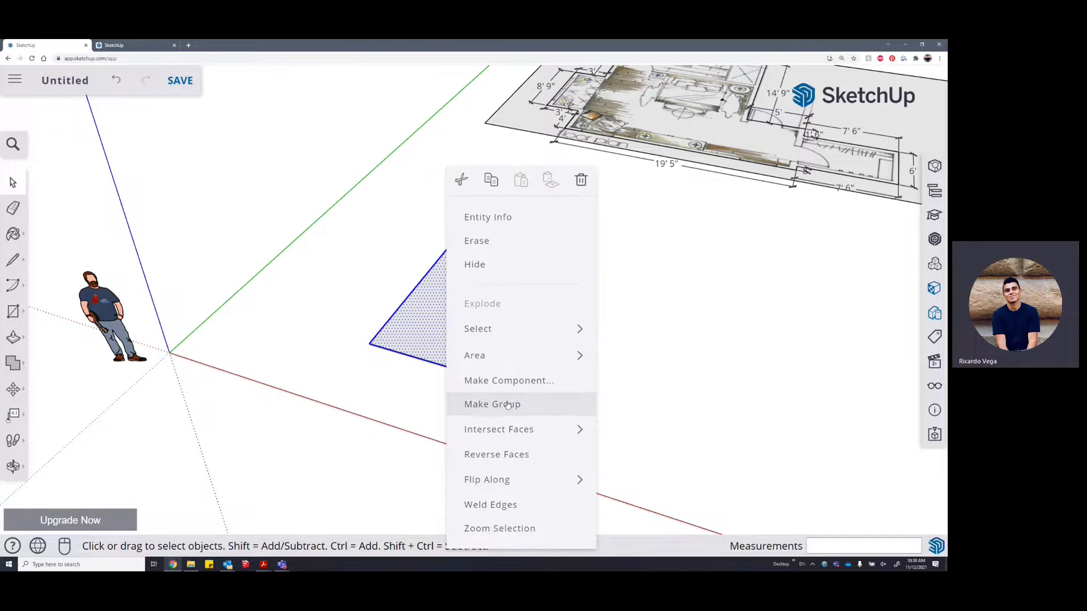
pyautogui.click(508, 405)
# Select the smaller rectangle's group and try Push/Pull on it without opening the group
pyautogui.moveTo(521, 339); pyautogui.dragTo(469, 293, button='middle')
pyautogui.click(592, 294)
pyautogui.scroll(3, 487, 314)
pyautogui.click(511, 319)
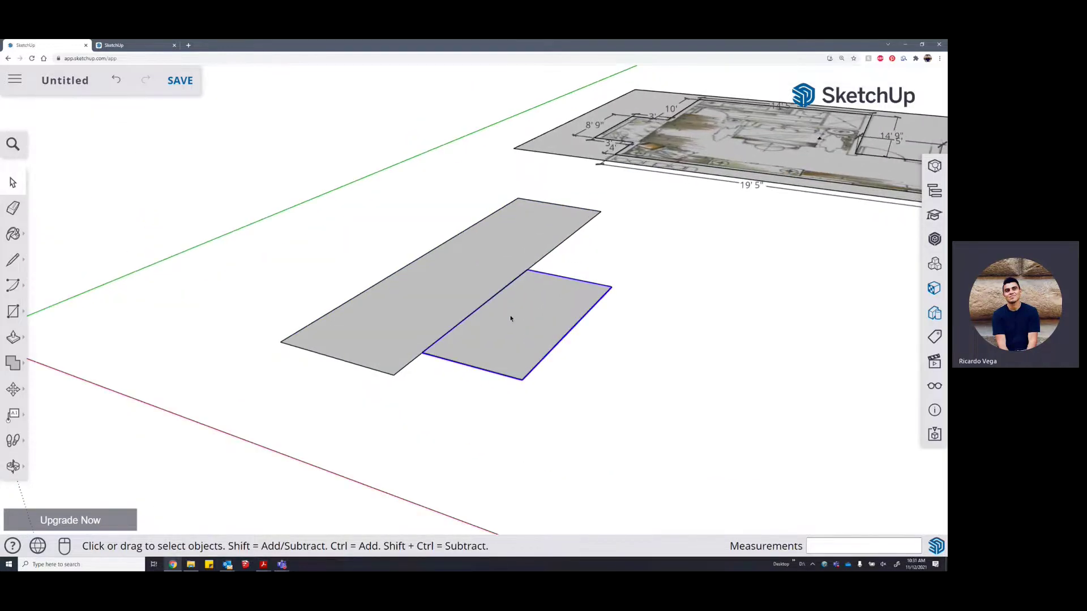
pyautogui.press('p')
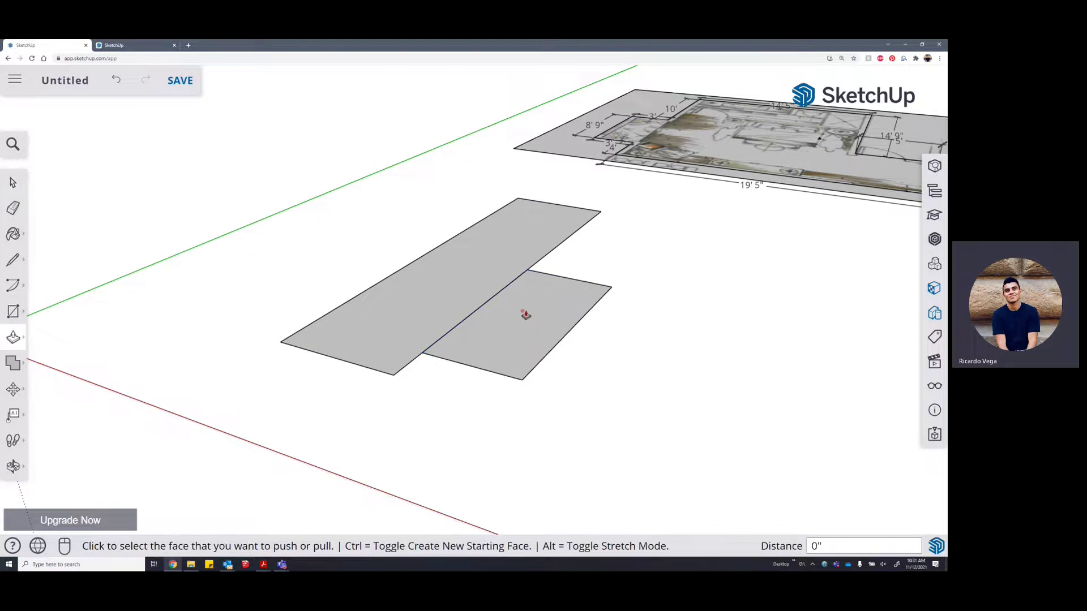
pyautogui.press('space')
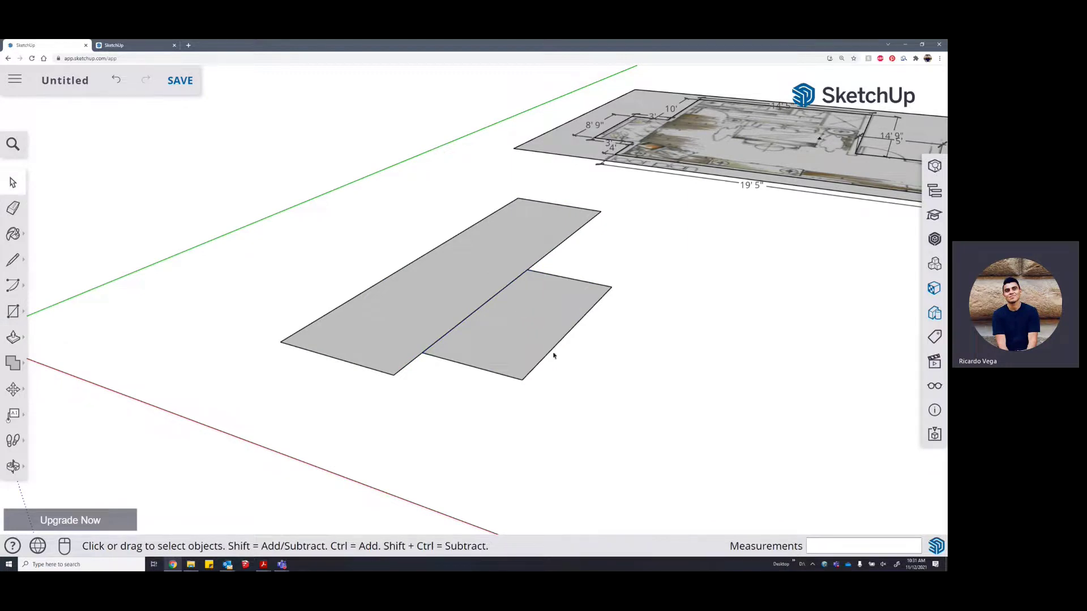
# Open the smaller rectangle's group for editing and extrude its face upward into a tall box
pyautogui.doubleClick(536, 323)
pyautogui.moveTo(536, 324); pyautogui.dragTo(665, 169, button='middle')
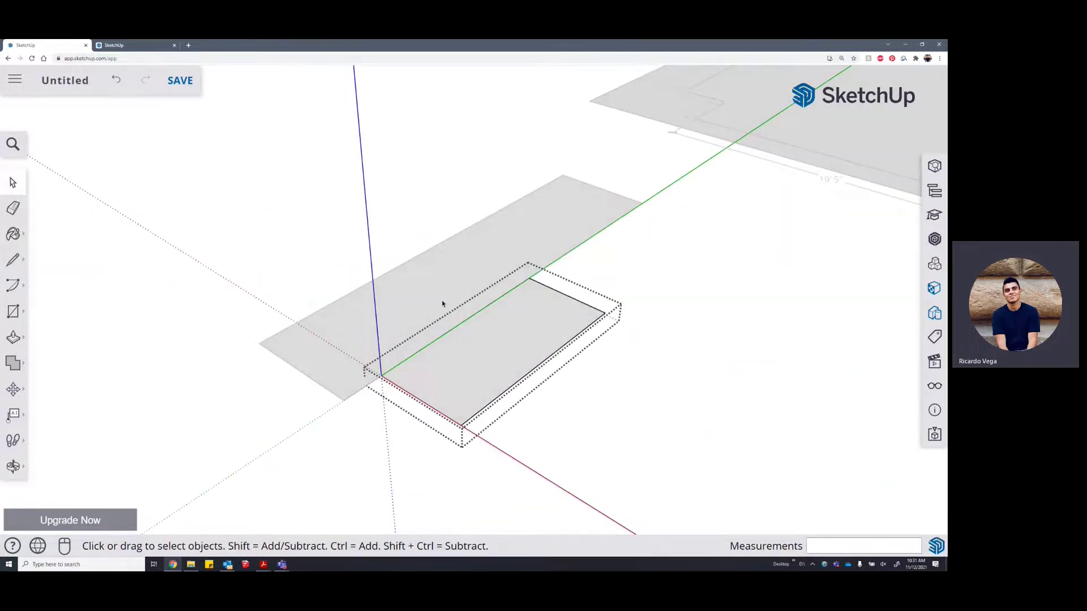
pyautogui.scroll(-3, 434, 338)
pyautogui.scroll(3, 447, 337)
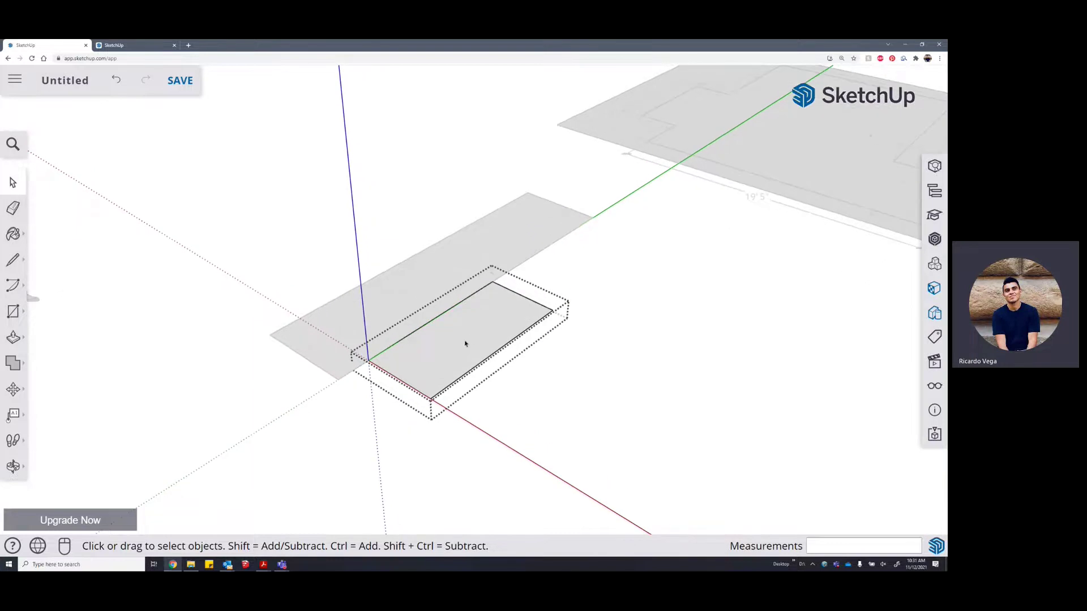
pyautogui.press('p')
pyautogui.click(473, 342)
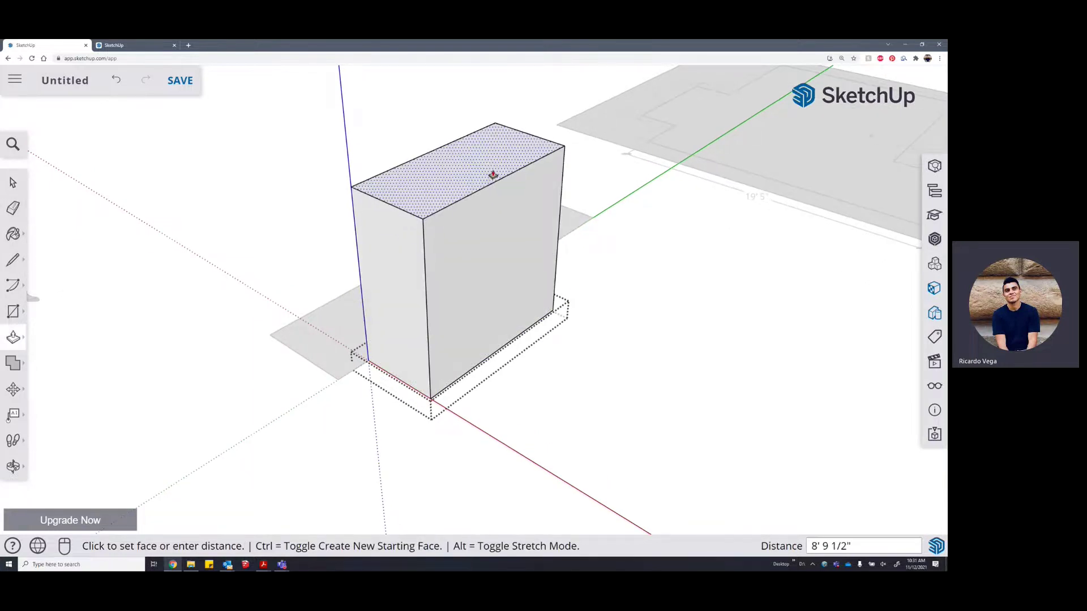
pyautogui.click(494, 175)
pyautogui.press('space')
# Open the long rectangle's group, extrude its face 6' upward, and exit the group
pyautogui.moveTo(491, 155); pyautogui.dragTo(568, 266, button='middle')
pyautogui.doubleClick(461, 299)
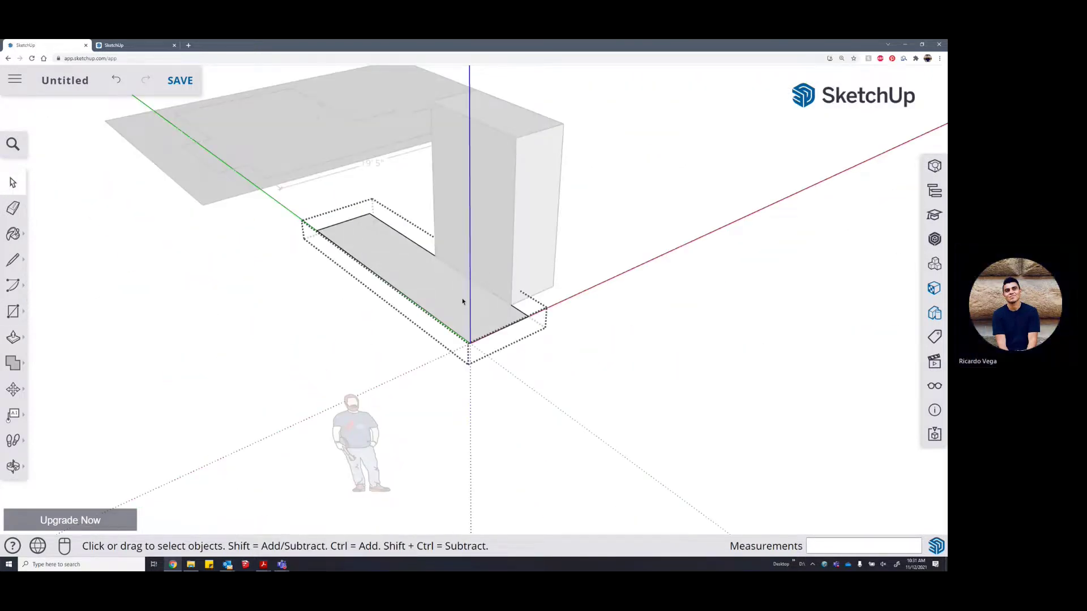
pyautogui.press('p')
pyautogui.click(454, 304)
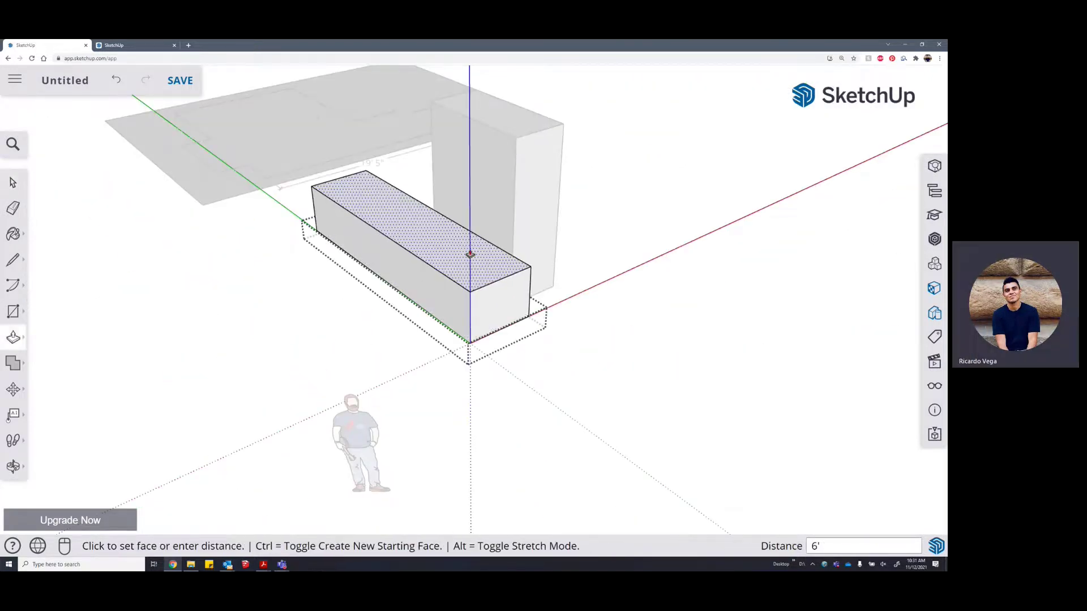
pyautogui.press('Return')
pyautogui.press('space')
pyautogui.press('Escape')
# Move the tall box by its lower corner so that it stands clear of the long box
pyautogui.moveTo(410, 233); pyautogui.dragTo(427, 264, button='middle')
pyautogui.click(542, 294)
pyautogui.moveTo(542, 293); pyautogui.dragTo(477, 237, button='middle')
pyautogui.press('m')
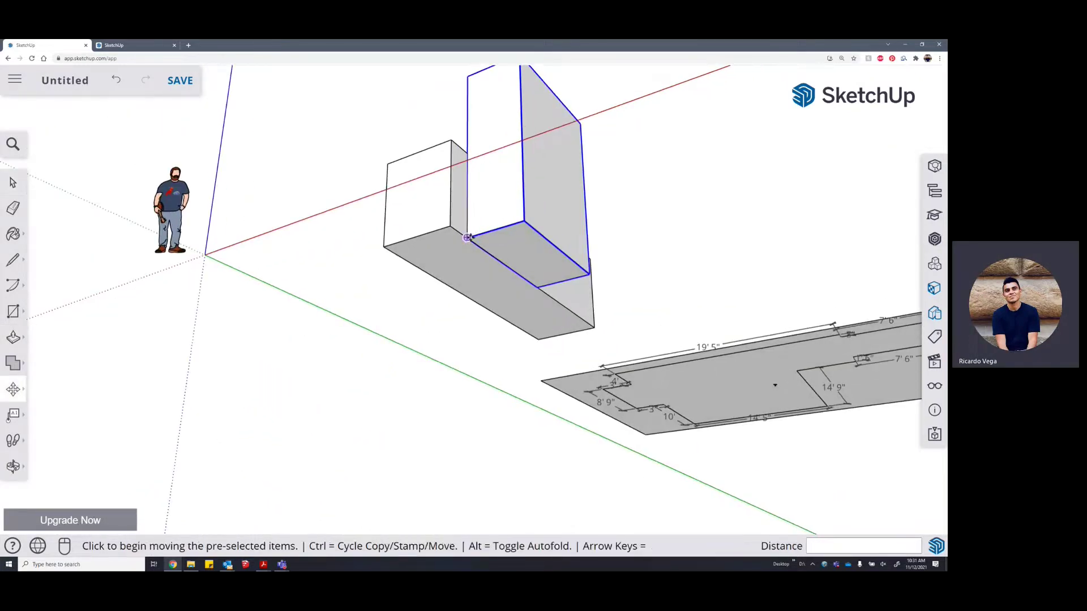
pyautogui.click(467, 238)
pyautogui.click(621, 193)
pyautogui.moveTo(623, 194); pyautogui.dragTo(700, 194, button='middle')
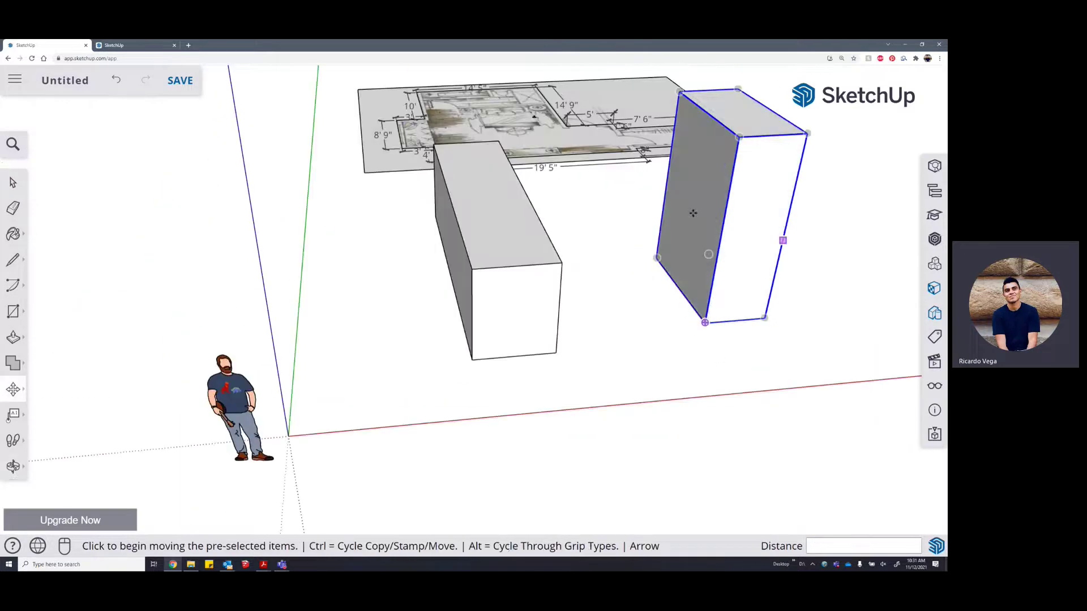
pyautogui.moveTo(583, 249); pyautogui.dragTo(493, 362, button='middle')
pyautogui.scroll(-3, 509, 362)
pyautogui.moveTo(675, 339); pyautogui.dragTo(596, 263, button='middle')
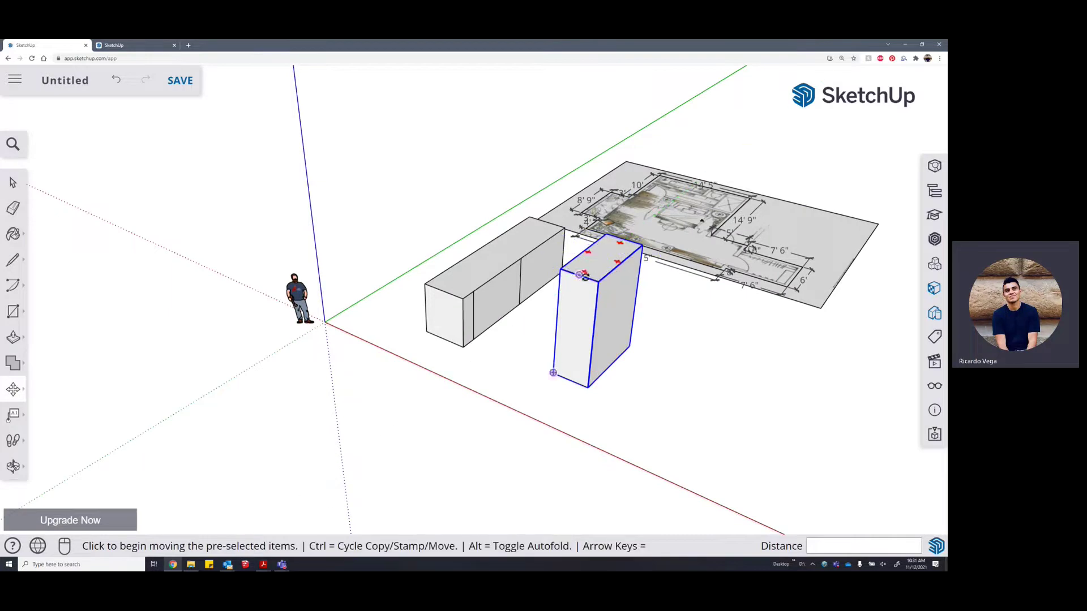
# Open the standing figure's group for editing and select individual pieces of the figure
pyautogui.press('space')
pyautogui.click(296, 291)
pyautogui.scroll(6, 301, 290)
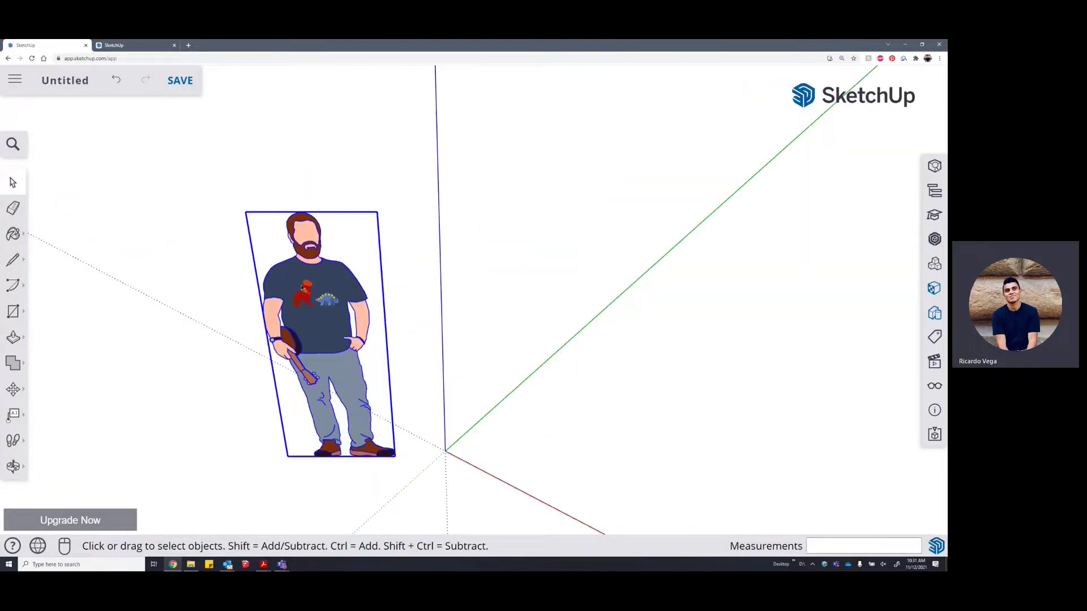
pyautogui.moveTo(312, 267); pyautogui.dragTo(321, 323, button='middle')
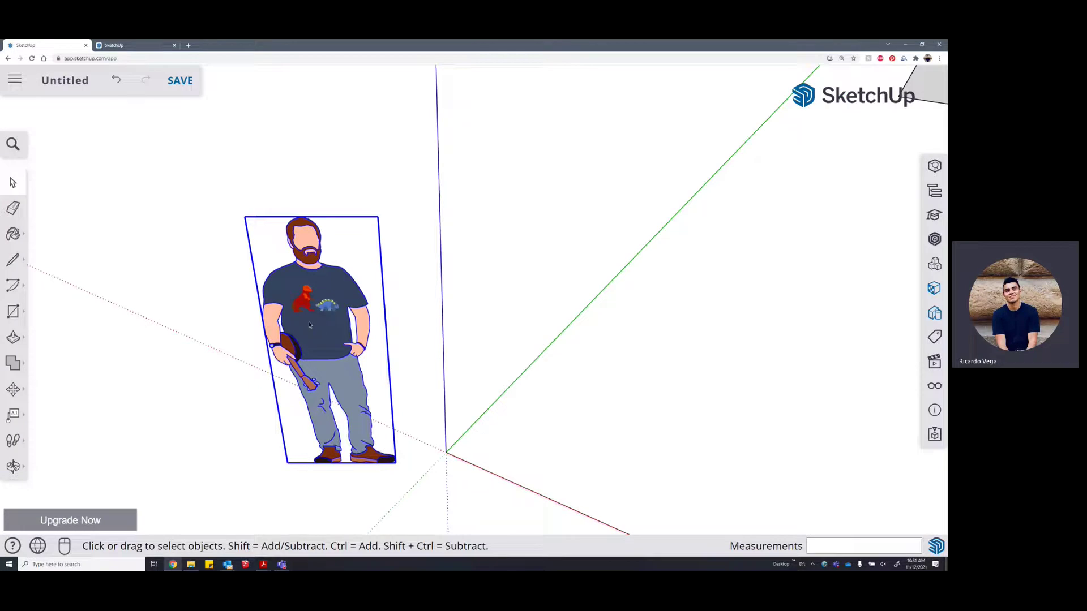
pyautogui.doubleClick(309, 324)
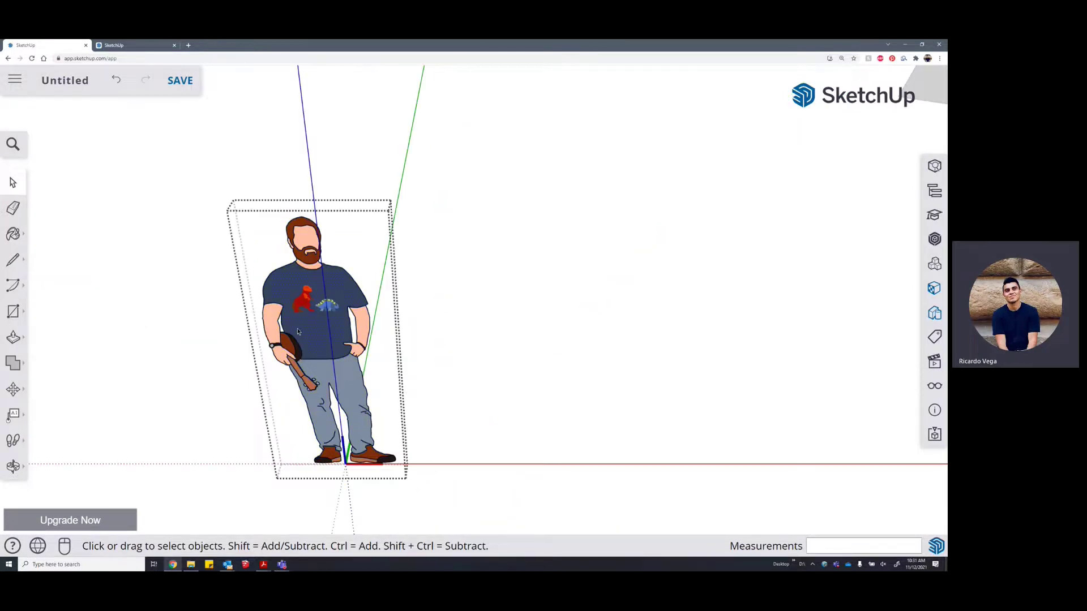
pyautogui.scroll(5, 279, 334)
pyautogui.click(271, 310)
pyautogui.click(509, 296)
pyautogui.scroll(-3, 502, 295)
pyautogui.moveTo(442, 290); pyautogui.dragTo(347, 288, button='middle')
pyautogui.scroll(4, 433, 182)
pyautogui.click(435, 184)
pyautogui.scroll(-3, 435, 204)
pyautogui.moveTo(488, 199); pyautogui.dragTo(450, 214, button='middle')
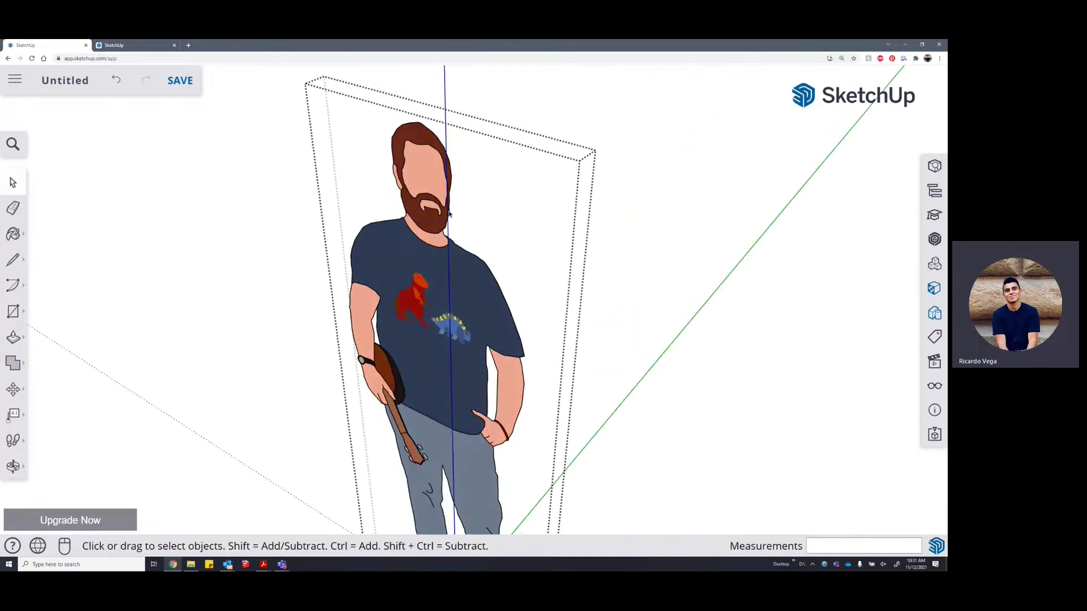
# Extrude the figure's hair-and-beard face outward by about 1 3/8" and exit the group
pyautogui.scroll(3, 450, 214)
pyautogui.press('p')
pyautogui.click(429, 220)
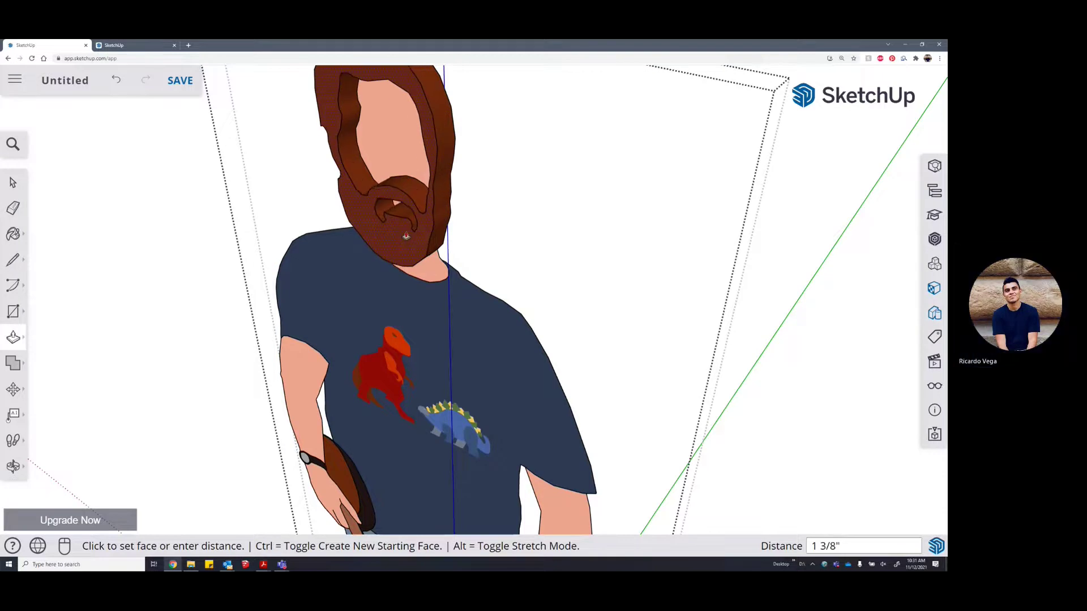
pyautogui.click(406, 236)
pyautogui.press('space')
pyautogui.scroll(-3, 406, 232)
pyautogui.click(523, 196)
pyautogui.moveTo(406, 232); pyautogui.dragTo(348, 280, button='middle')
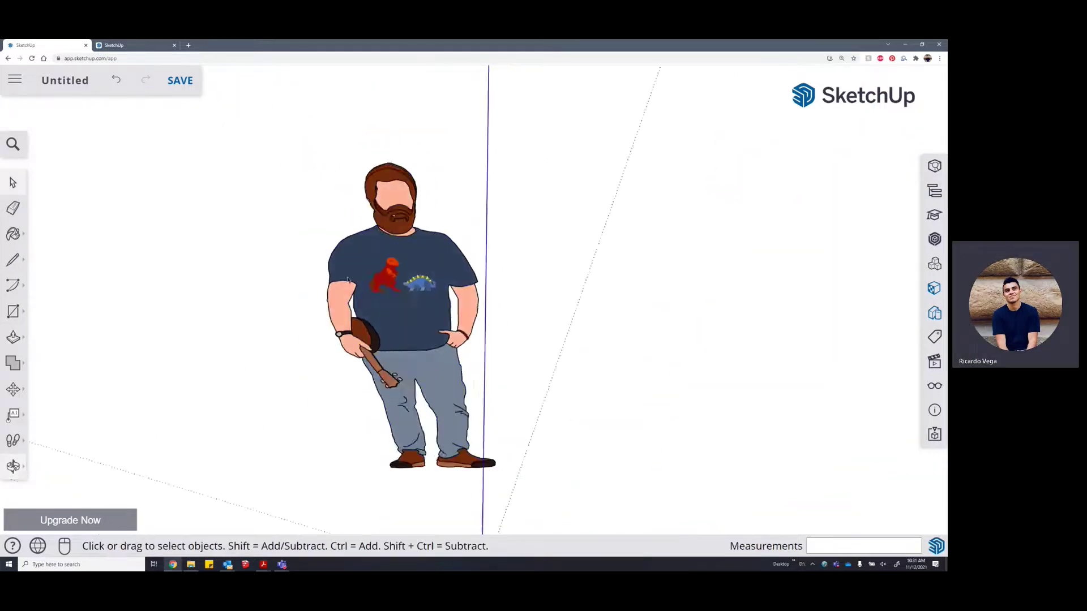
# Try Push/Pull on the figure from outside its group, and reopen and close the group
pyautogui.click(348, 280)
pyautogui.scroll(3, 395, 282)
pyautogui.press('p')
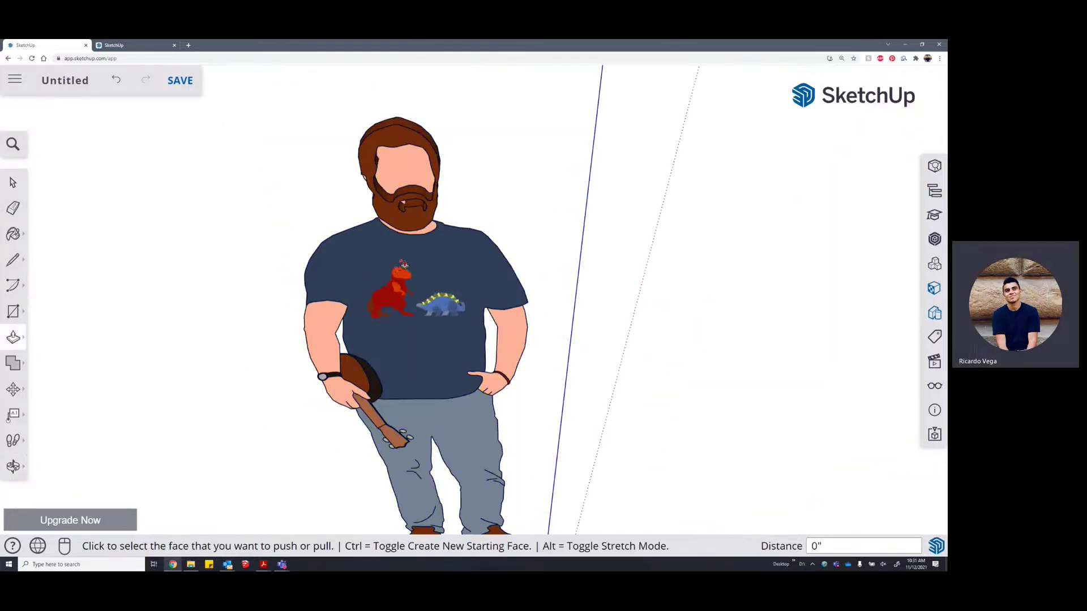
pyautogui.scroll(-2, 403, 264)
pyautogui.press('space')
pyautogui.doubleClick(401, 261)
pyautogui.scroll(-4, 377, 261)
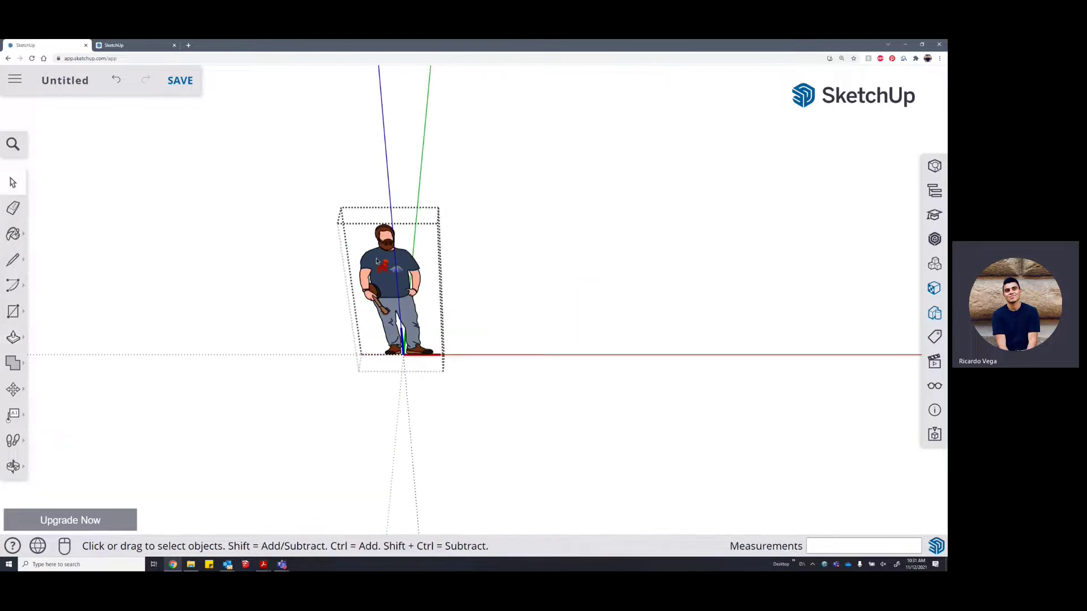
pyautogui.scroll(-4, 377, 261)
pyautogui.scroll(-3, 381, 264)
pyautogui.click(431, 320)
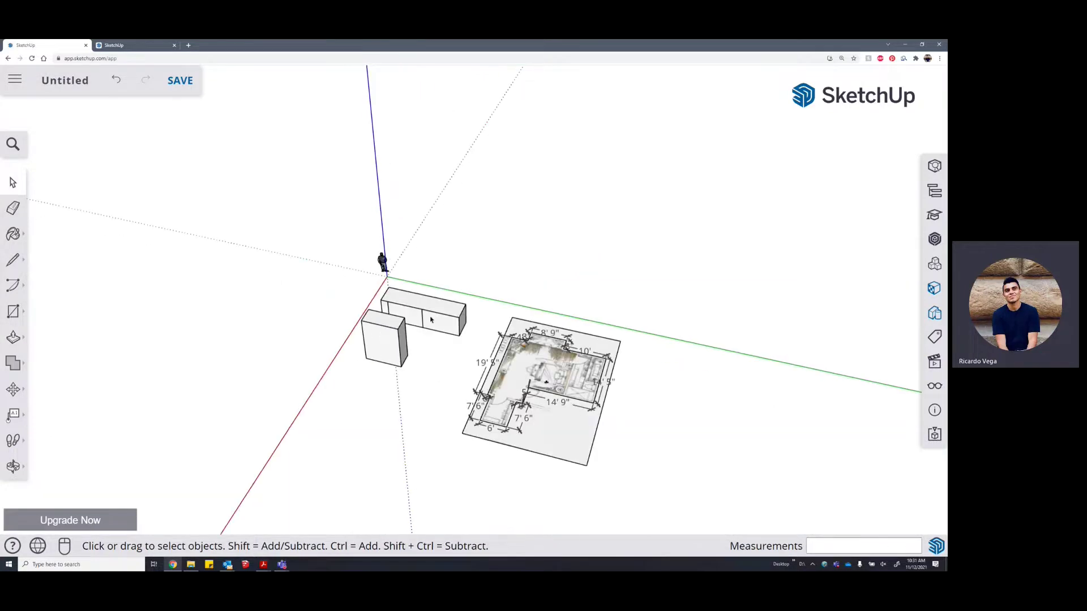
# Select the long box, enlarge the browser page zoom and activate the Move tool
pyautogui.moveTo(395, 319); pyautogui.dragTo(419, 357, button='middle')
pyautogui.scroll(3, 421, 357)
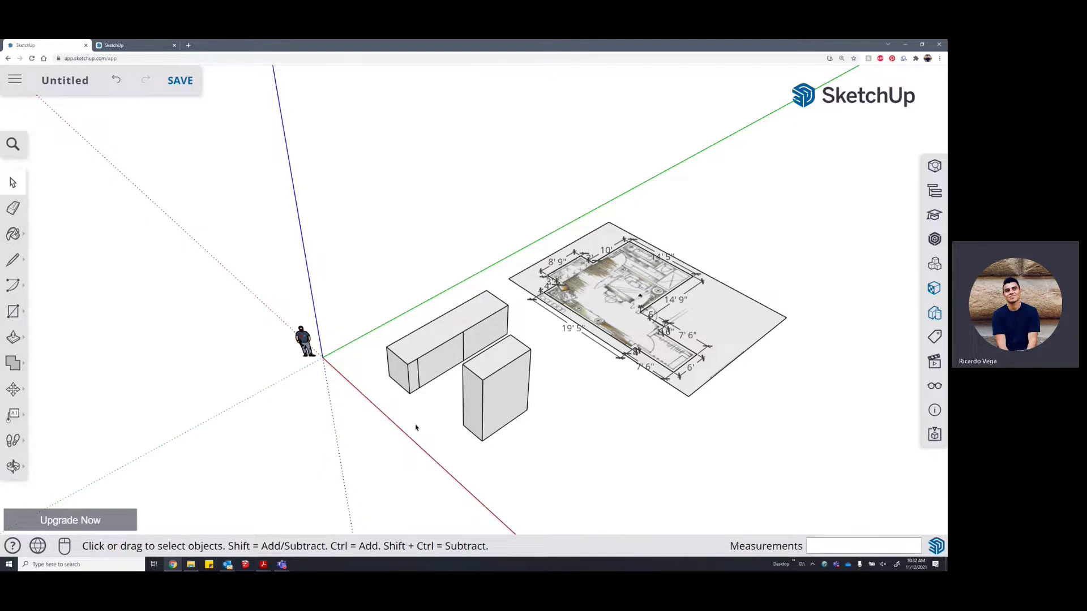
pyautogui.click(429, 368)
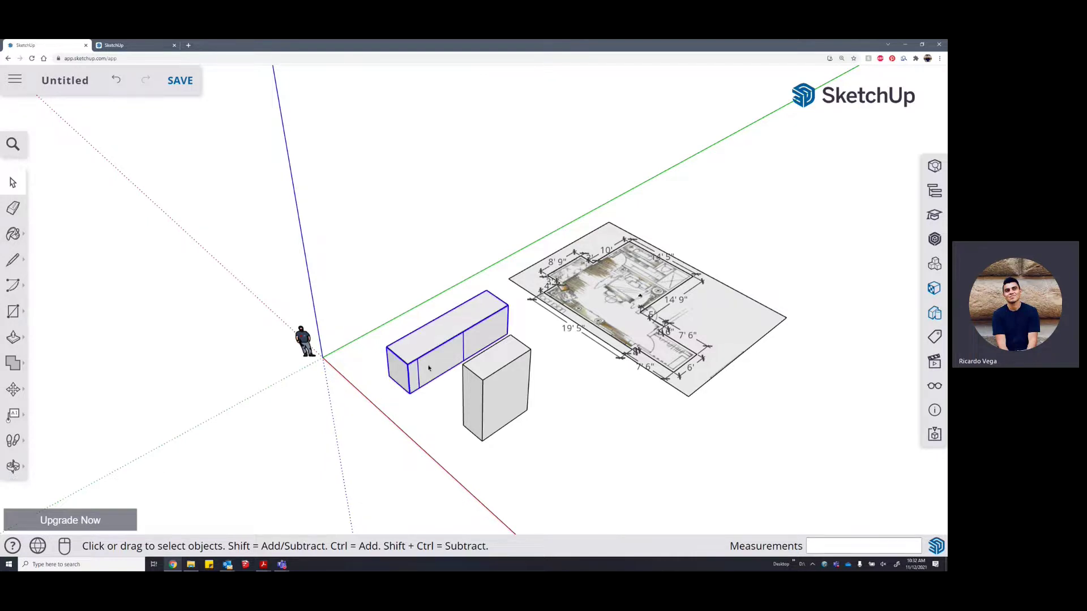
pyautogui.scroll(3, 419, 380)
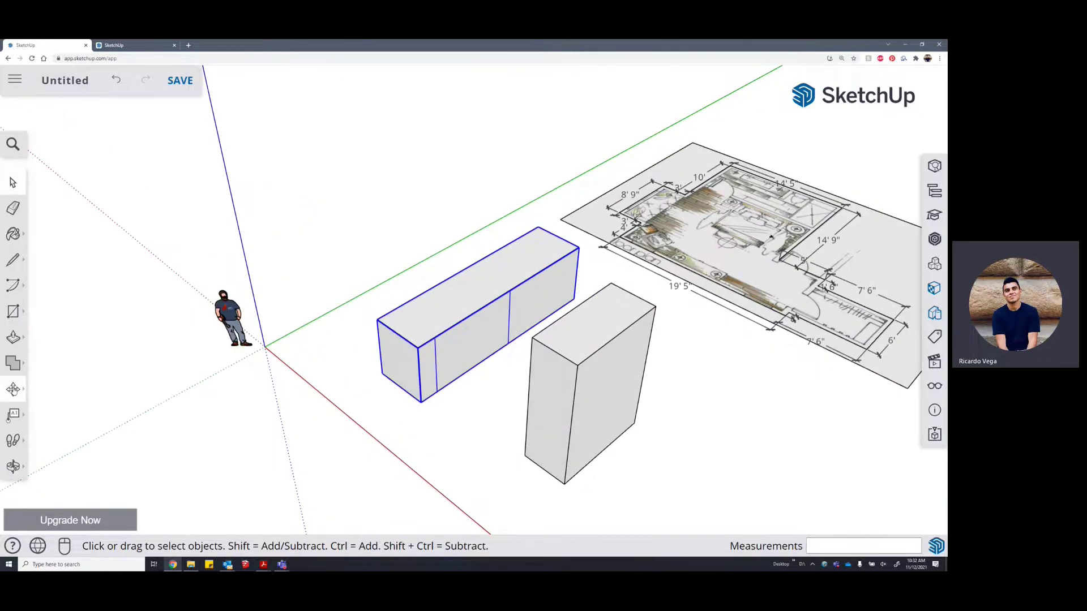
pyautogui.keyDown('ctrl'); pyautogui.scroll(4, 14, 392); pyautogui.keyUp('ctrl')
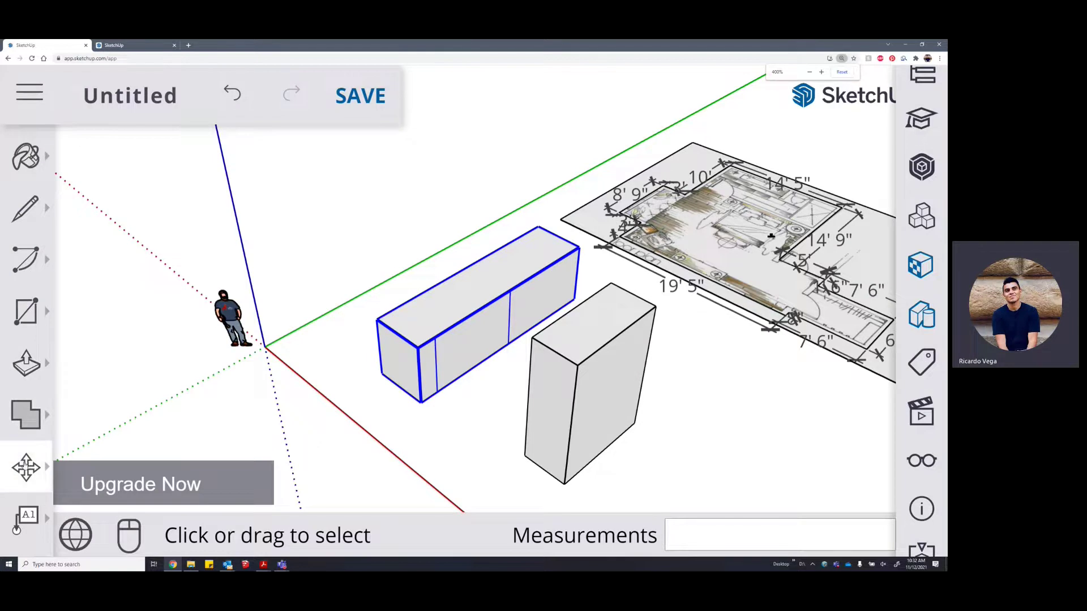
pyautogui.keyDown('ctrl'); pyautogui.scroll(-4, 25, 463); pyautogui.keyUp('ctrl')
pyautogui.click(17, 408)
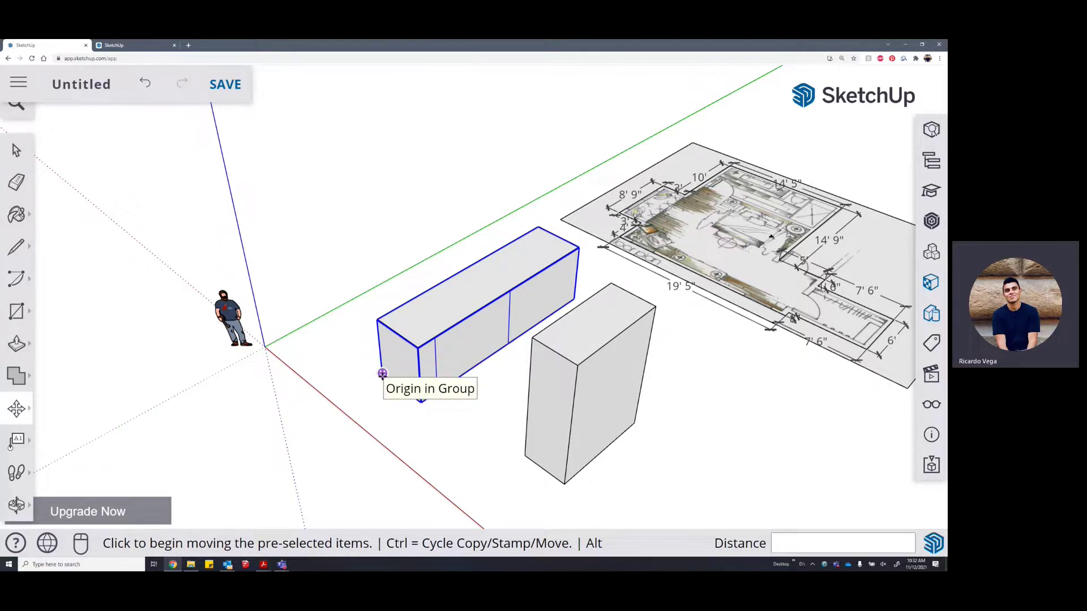
pyautogui.scroll(-5, 421, 402)
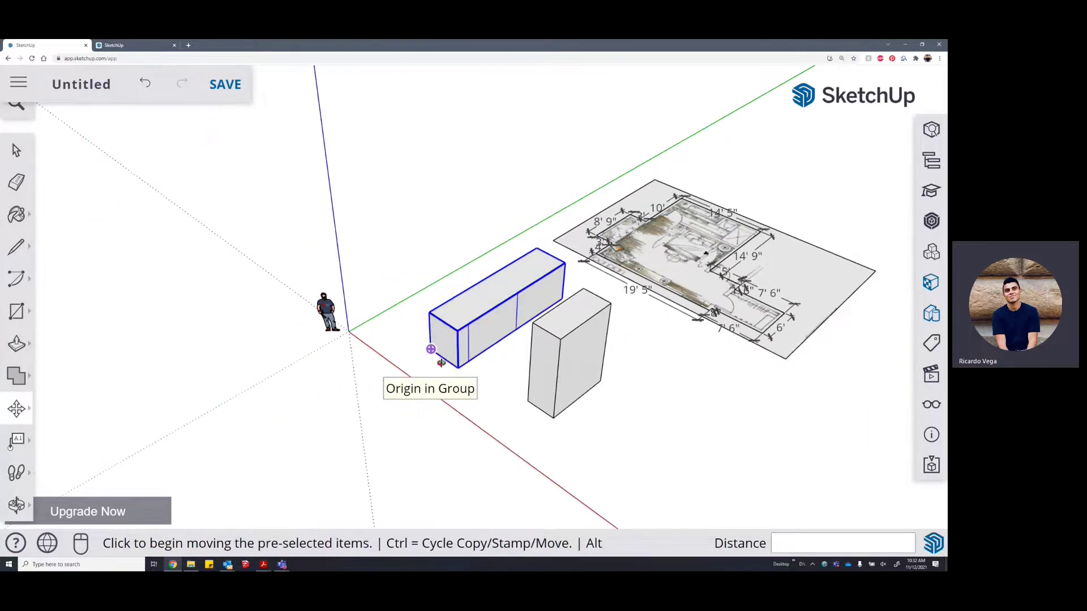
# Move the long box 10' along the red axis from its lower corner, moving the original instead of copying it
pyautogui.press('ctrl')
pyautogui.click(437, 349)
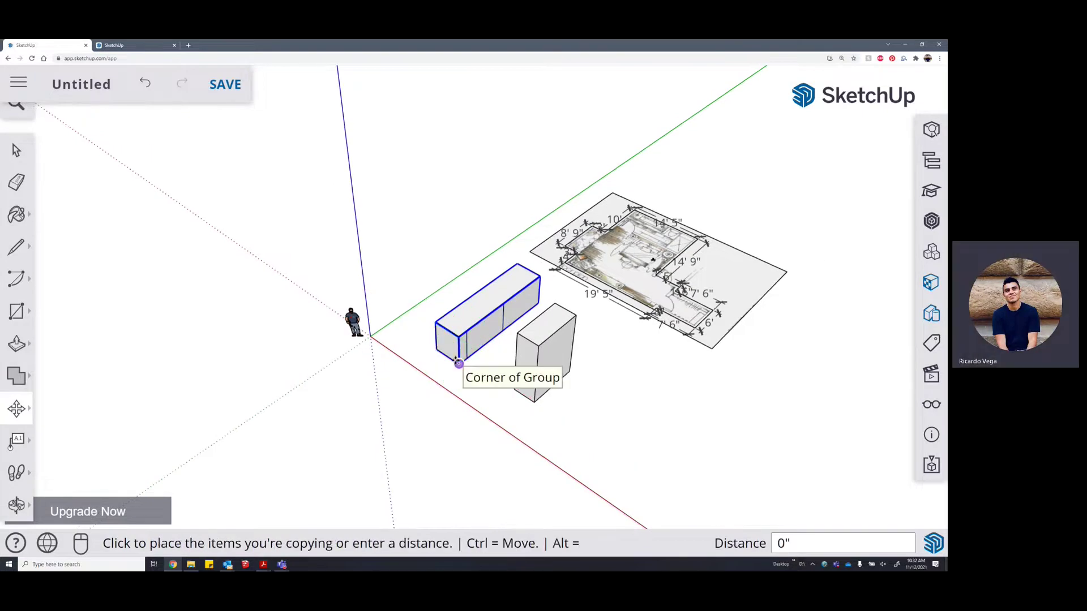
pyautogui.press('ctrl')
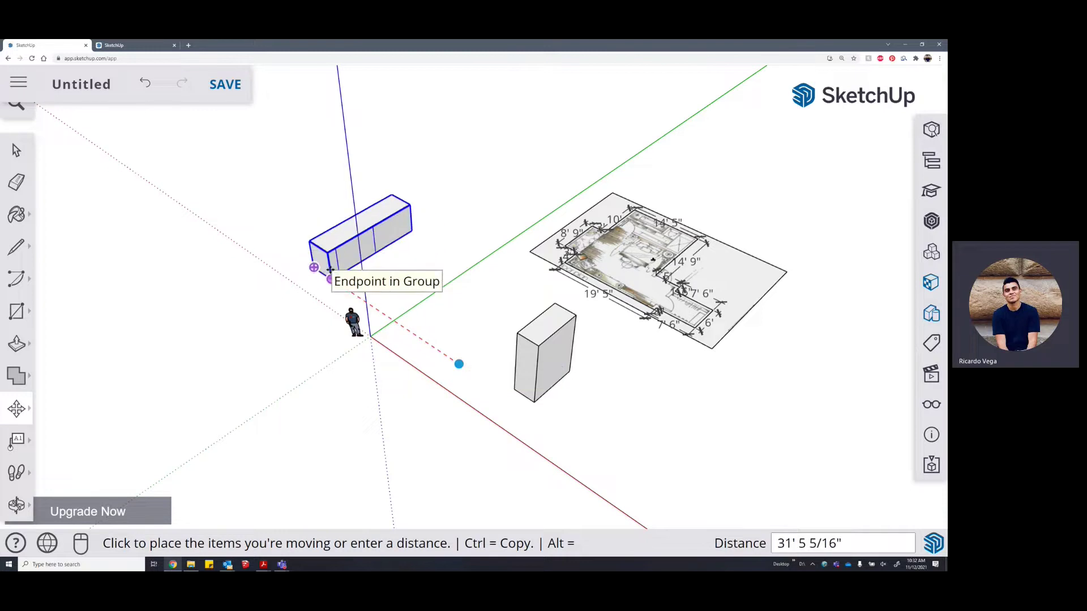
pyautogui.write("10'")
pyautogui.press('Return')
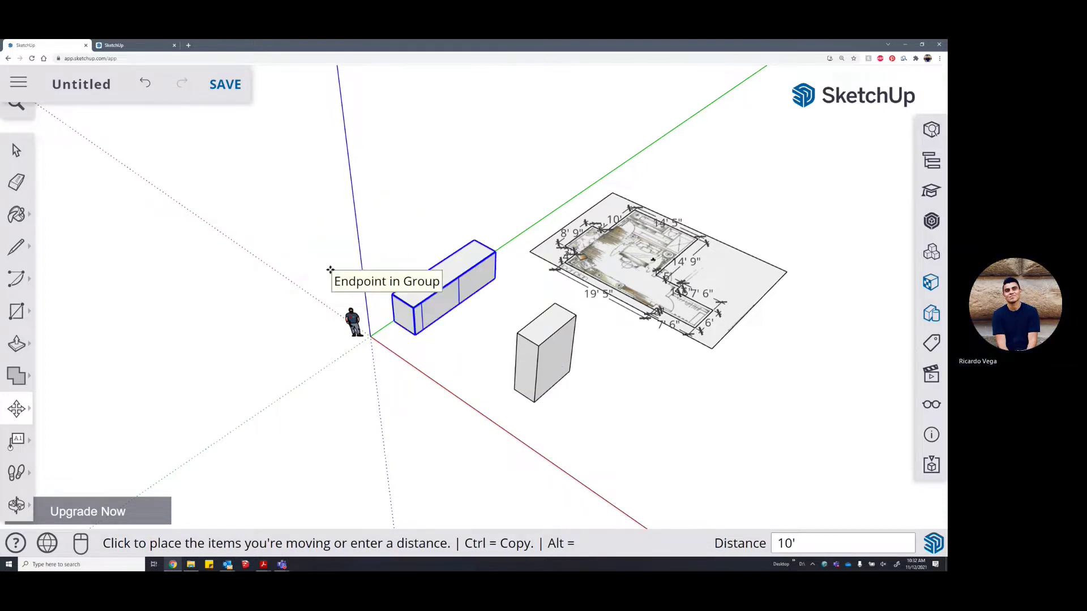
# Set the long box's move distance to 100' and then to 50'
pyautogui.write("100'")
pyautogui.press('Return')
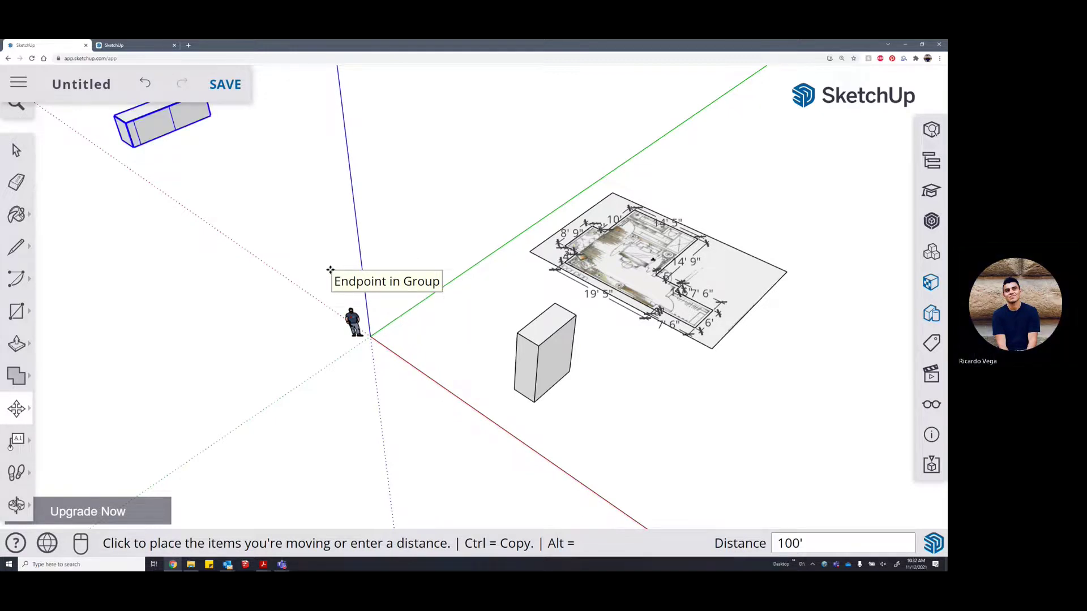
pyautogui.click(330, 270)
pyautogui.scroll(-2, 630, 414)
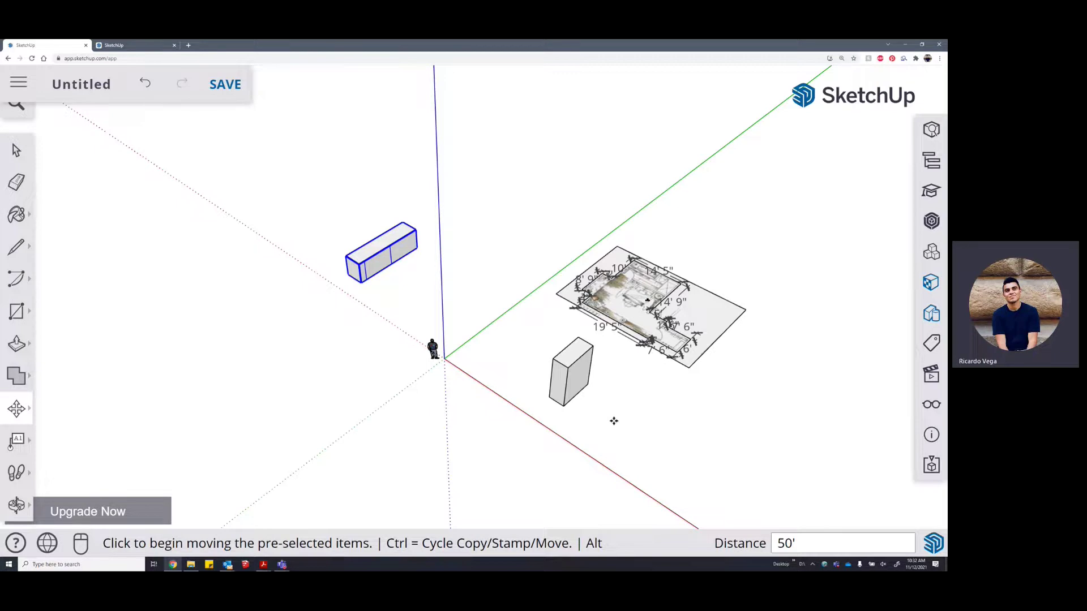
pyautogui.scroll(2, 572, 387)
pyautogui.scroll(1, 565, 390)
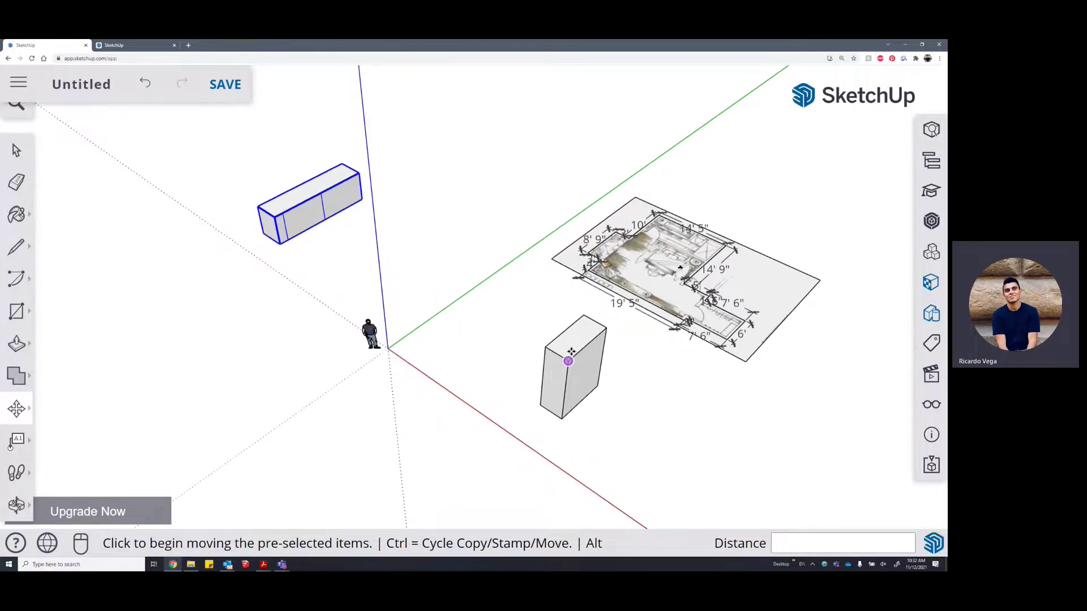
# Move the long box by its lower corner onto the upper edge of the tall box
pyautogui.moveTo(568, 361); pyautogui.dragTo(291, 262, button='middle')
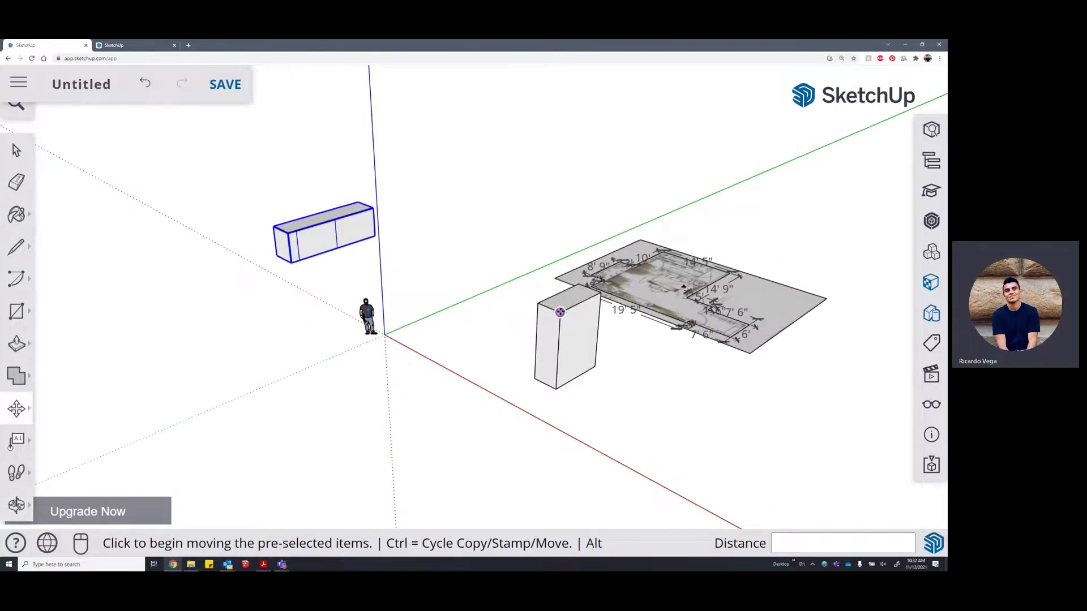
pyautogui.moveTo(286, 261)
pyautogui.scroll(1, 325, 269)
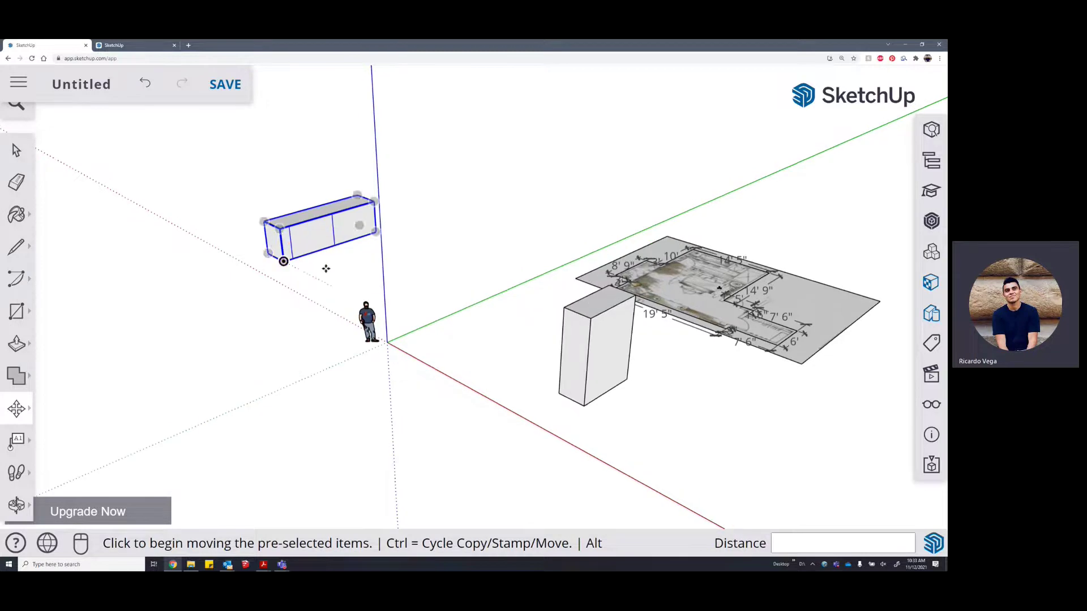
pyautogui.click(283, 261)
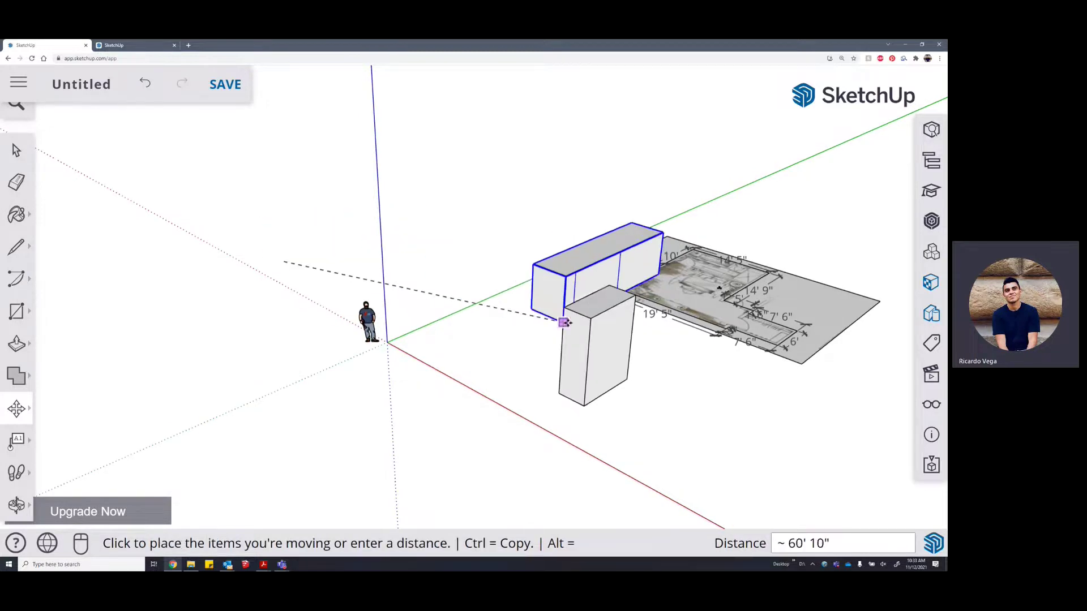
pyautogui.scroll(1, 591, 318)
pyautogui.scroll(1, 591, 318)
pyautogui.moveTo(590, 313); pyautogui.dragTo(575, 166, button='middle')
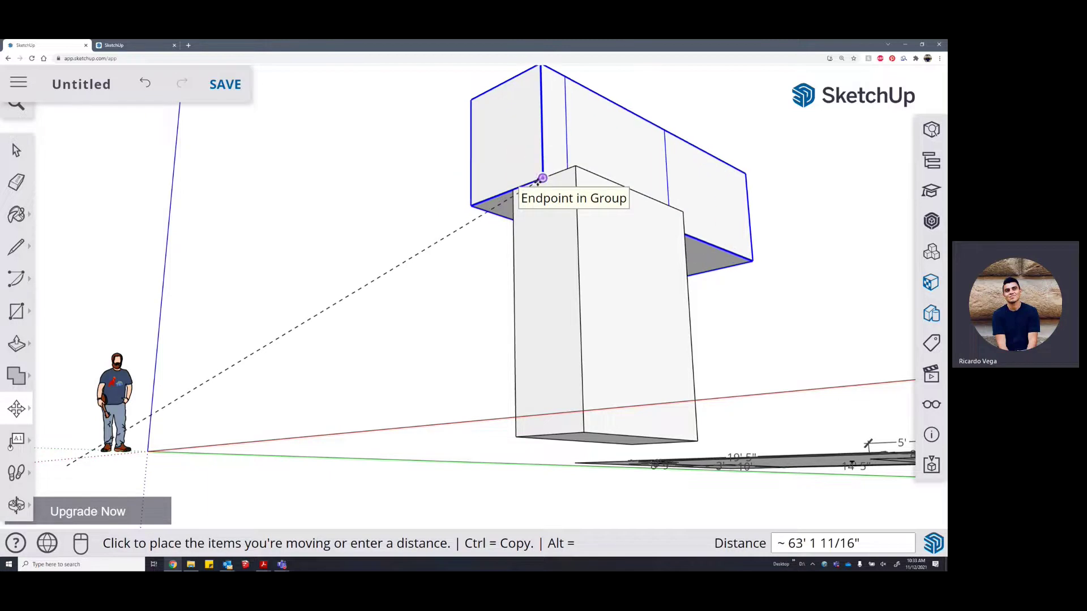
pyautogui.click(542, 177)
# Slide the long box along the red axis over the tall box, aiming for the tall box's upper corner
pyautogui.moveTo(539, 184); pyautogui.dragTo(738, 272, button='middle')
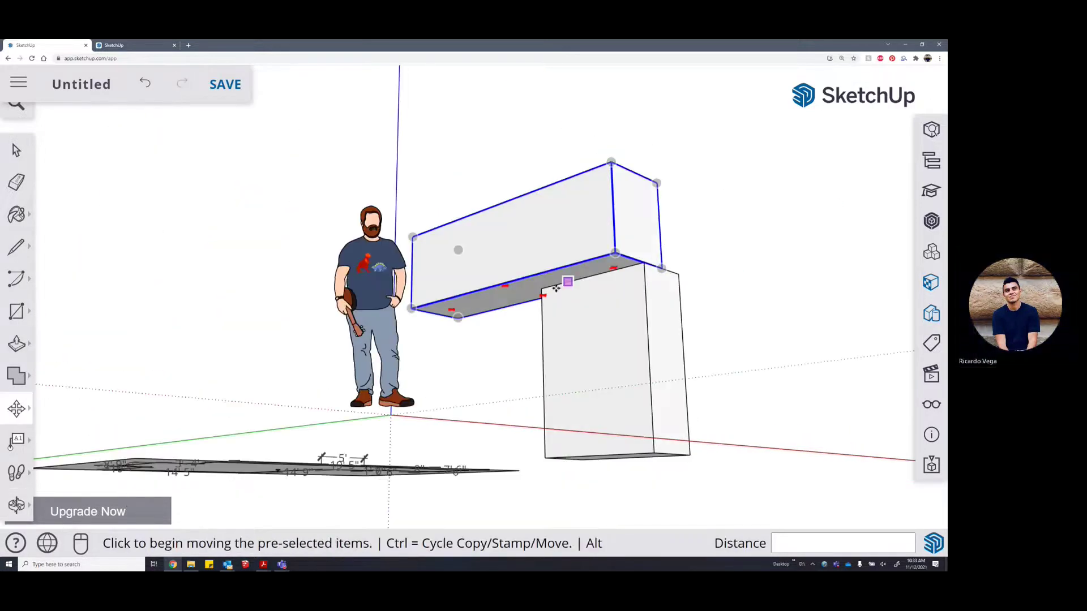
pyautogui.scroll(3, 527, 302)
pyautogui.click(434, 324)
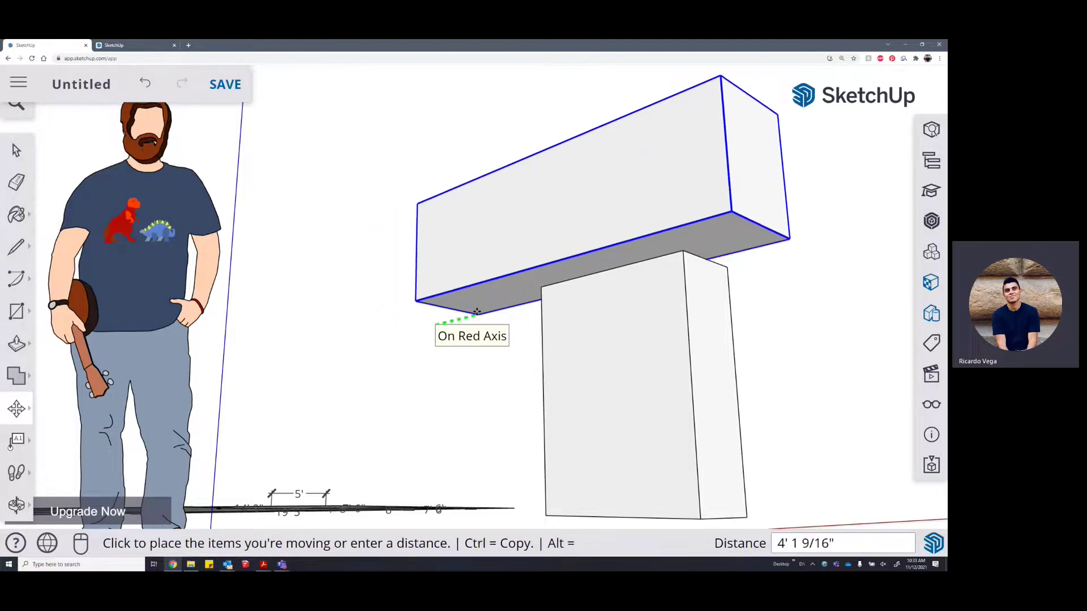
pyautogui.click(538, 292)
pyautogui.moveTo(616, 313); pyautogui.dragTo(288, 357, button='middle')
pyautogui.scroll(-5, 463, 306)
pyautogui.moveTo(484, 304); pyautogui.dragTo(483, 342, button='middle')
# Move the tall box by its lower corner onto the upper front corner of the long box
pyautogui.press('space')
pyautogui.click(486, 368)
pyautogui.scroll(2, 494, 407)
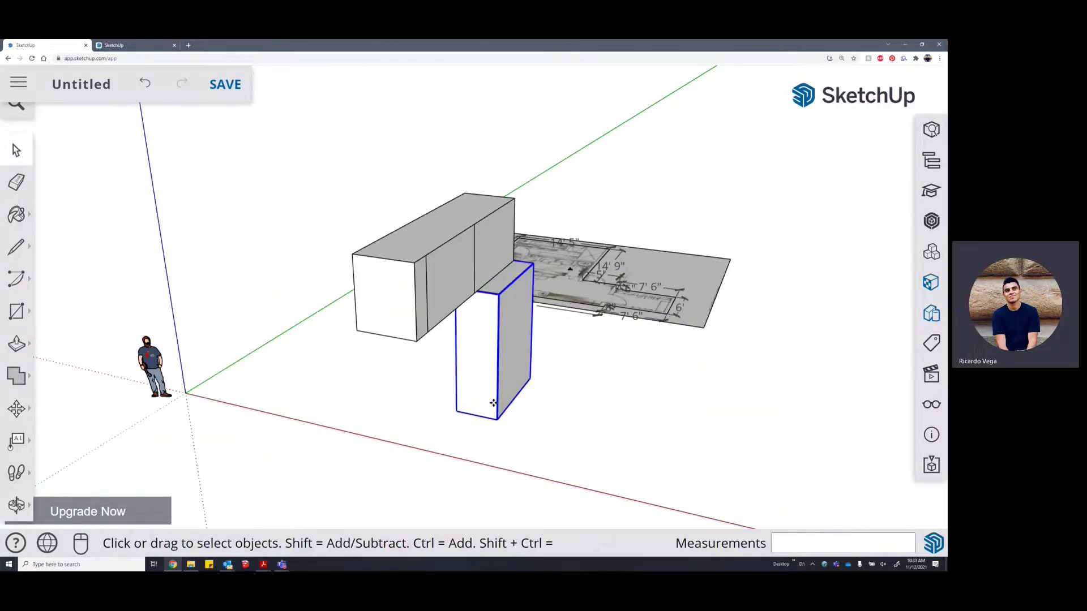
pyautogui.press('m')
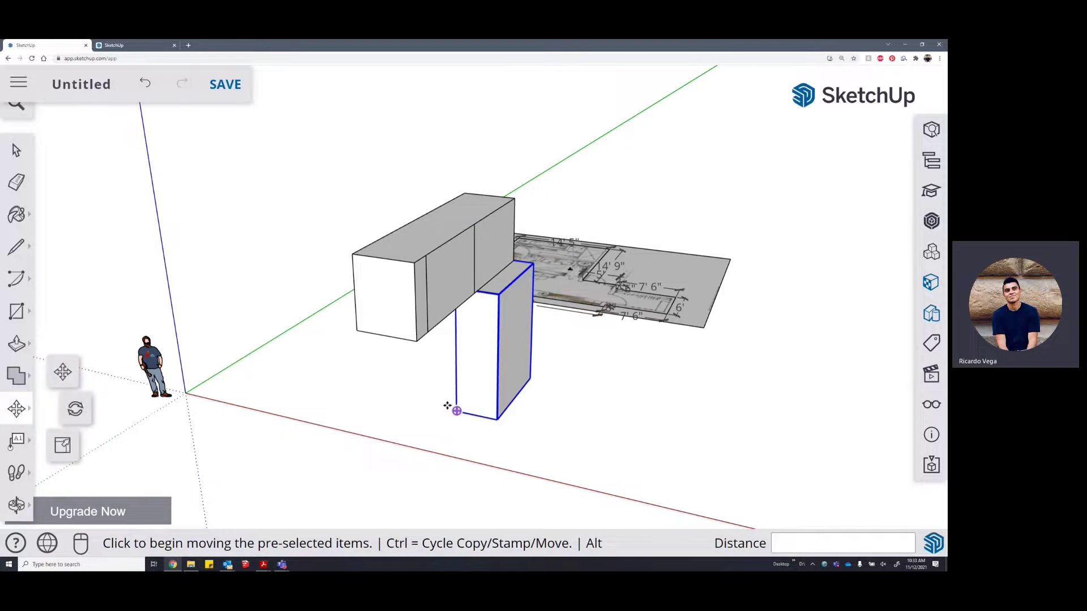
pyautogui.click(16, 408)
pyautogui.click(497, 420)
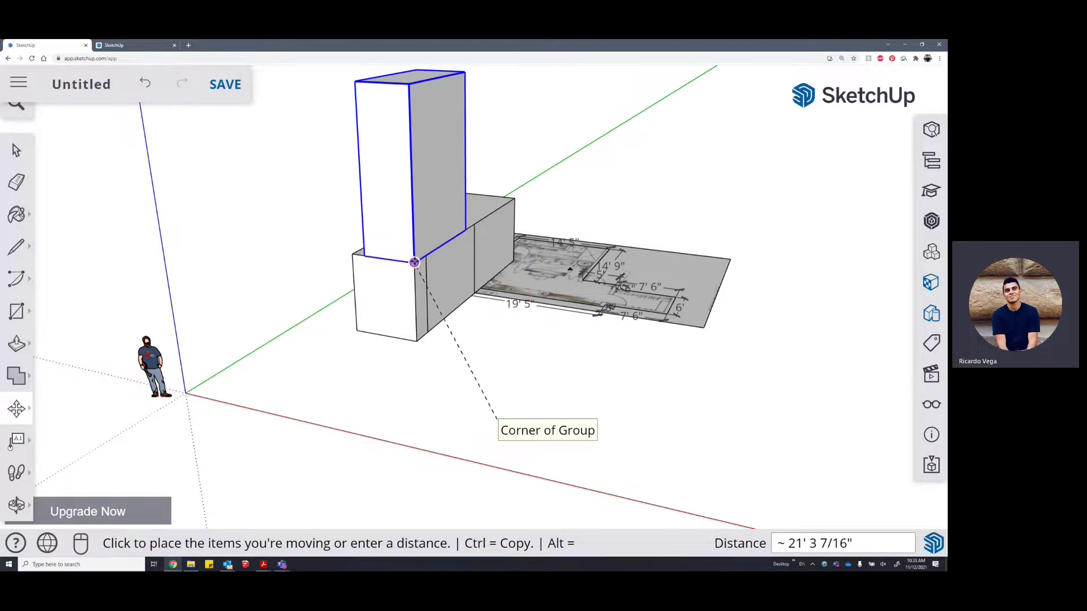
pyautogui.click(414, 262)
pyautogui.moveTo(413, 260); pyautogui.dragTo(398, 238, button='middle')
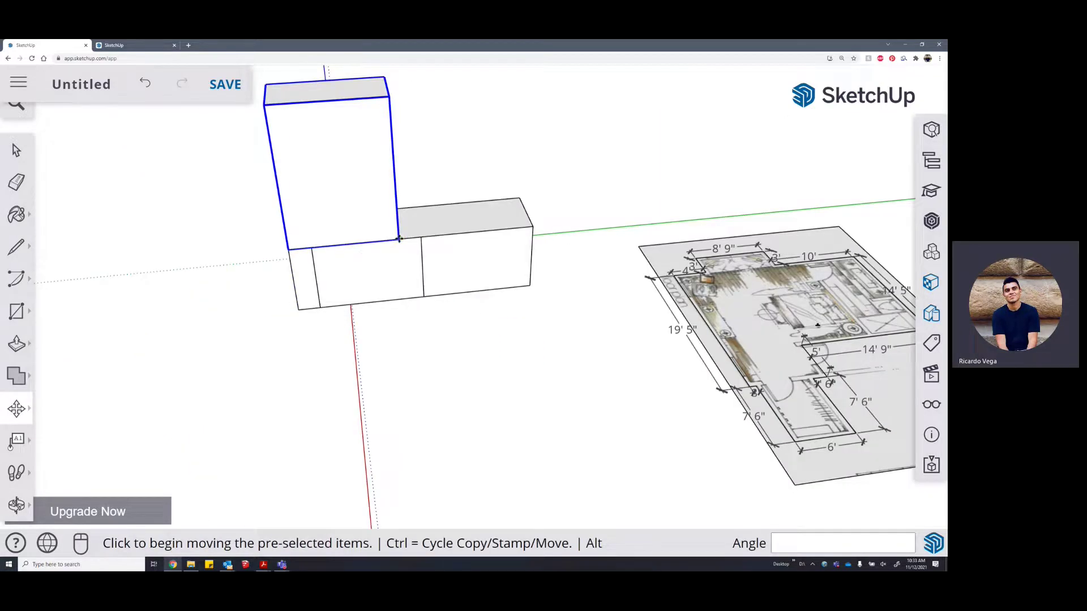
# Move the tall box by its lower corners to the long box's upper far corner, its near corner and back to the far corner
pyautogui.click(398, 239)
pyautogui.click(532, 227)
pyautogui.moveTo(428, 236); pyautogui.dragTo(490, 247, button='middle')
pyautogui.click(466, 241)
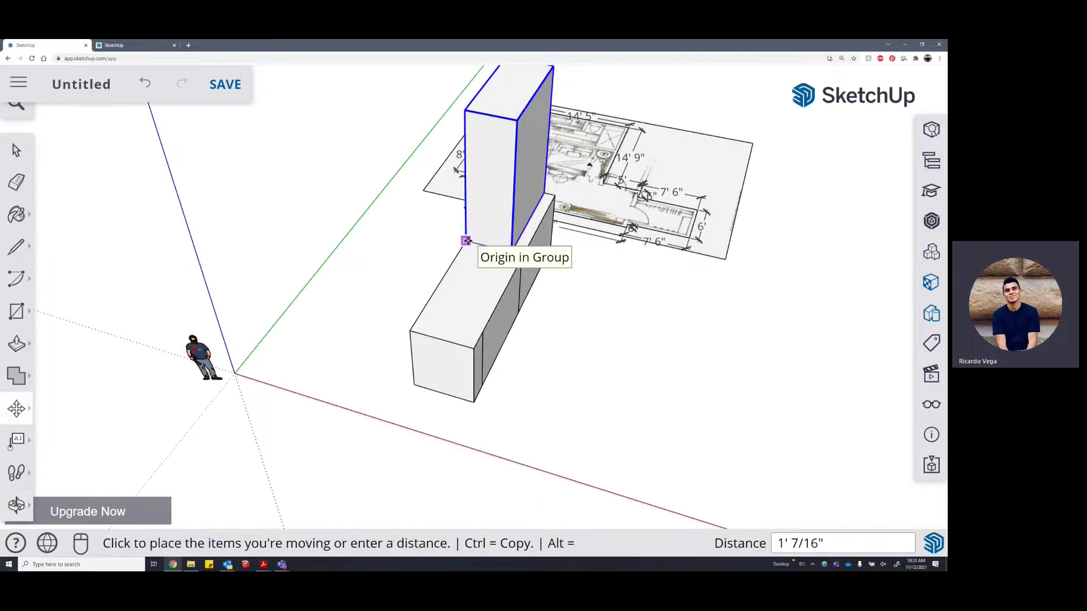
pyautogui.click(409, 330)
pyautogui.click(501, 269)
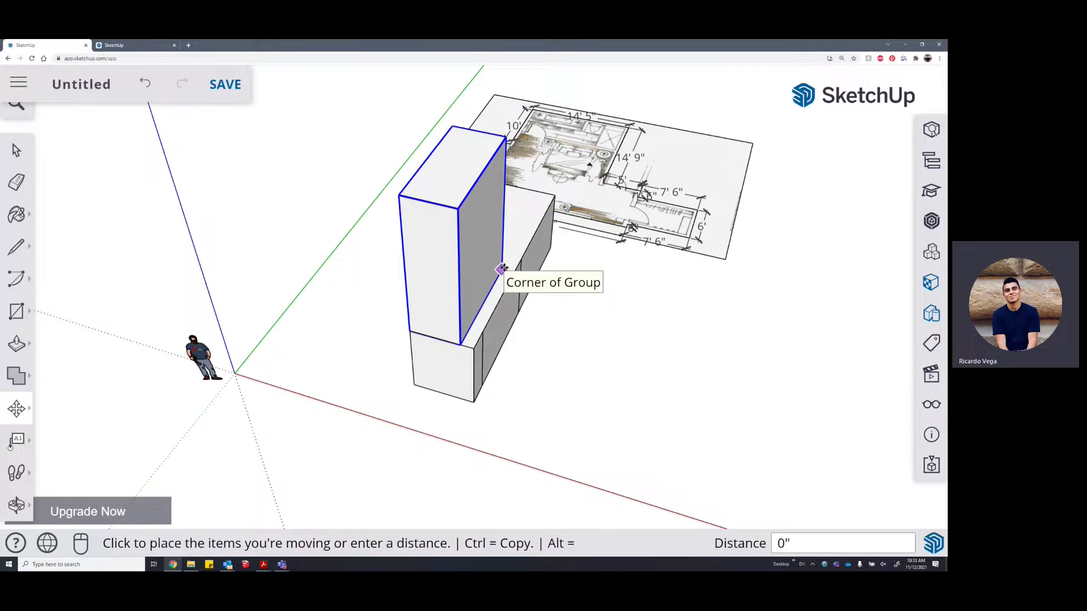
pyautogui.click(555, 199)
# Delete both the tall box and the long box
pyautogui.scroll(-3, 512, 400)
pyautogui.moveTo(512, 400); pyautogui.dragTo(455, 275, button='middle')
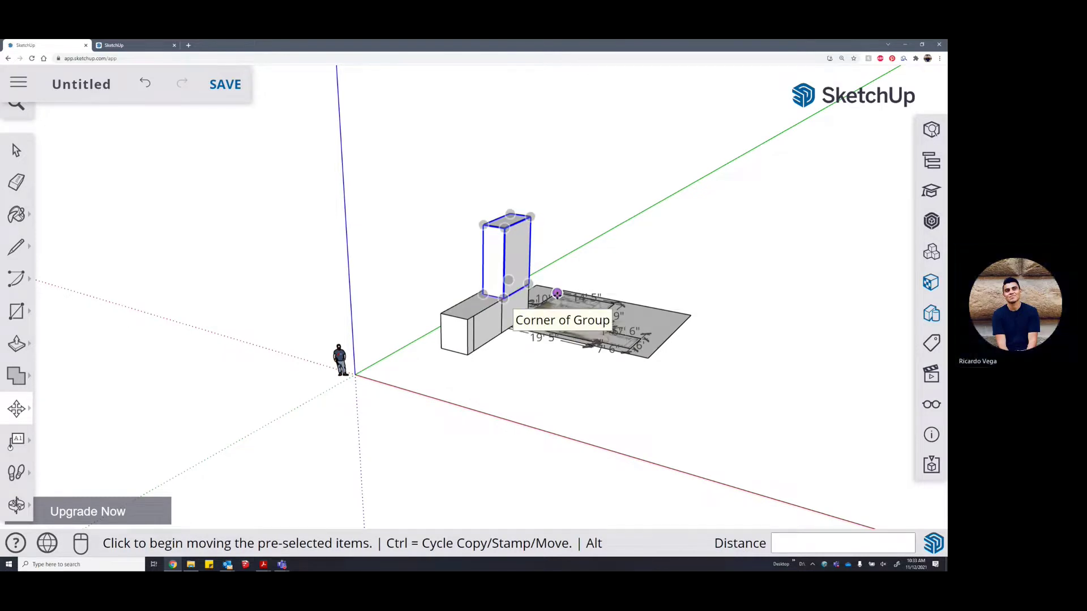
pyautogui.moveTo(509, 281); pyautogui.dragTo(479, 352, button='middle')
pyautogui.press('space')
pyautogui.keyDown('shift'); pyautogui.click(478, 348); pyautogui.keyUp('shift')
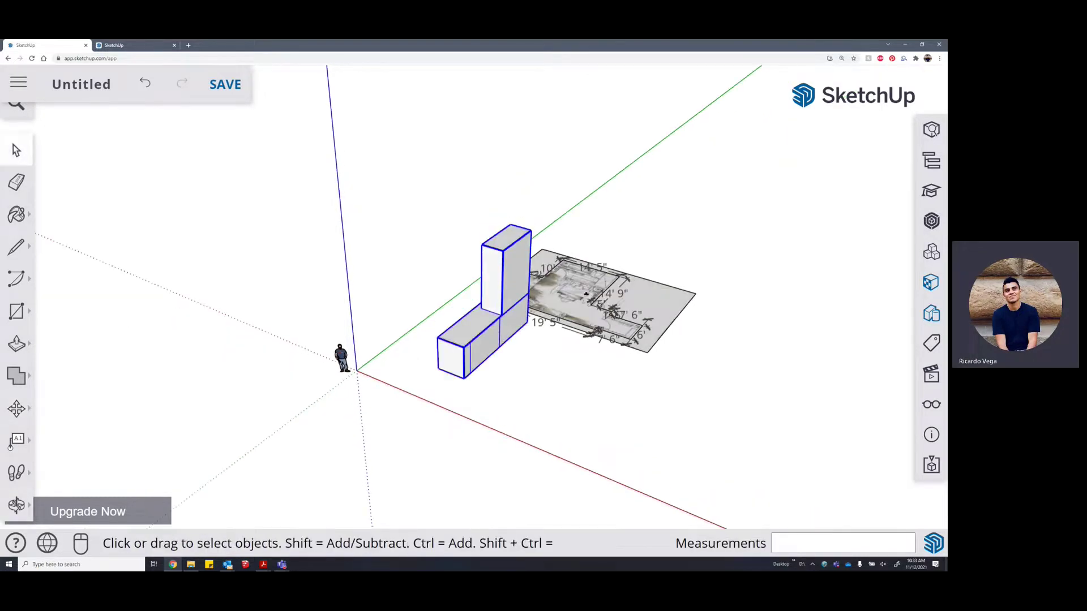
pyautogui.press('Delete')
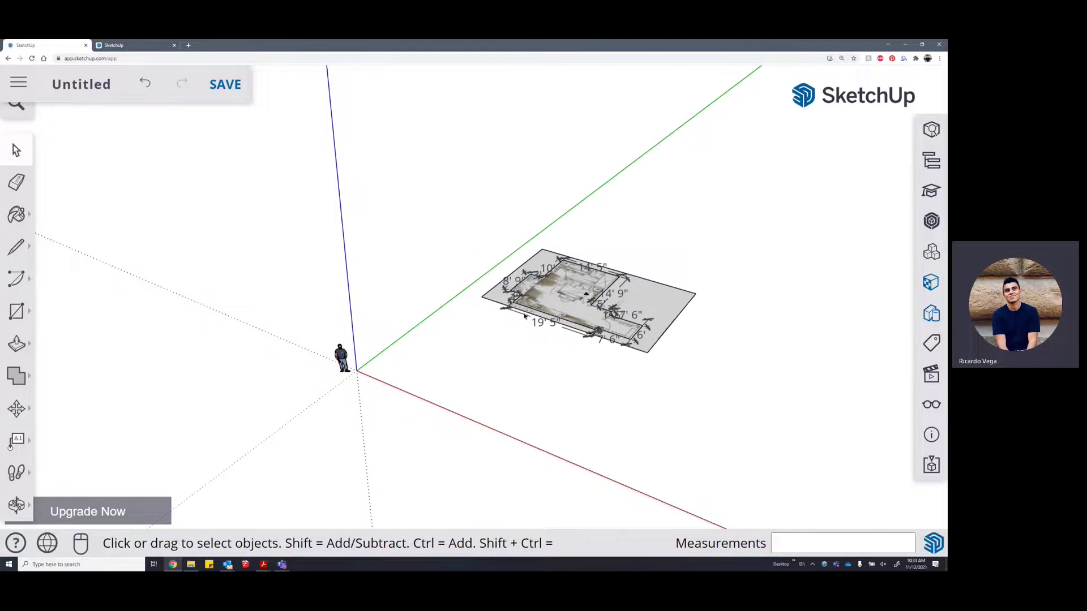
# Start the room outline in the open area beside the floor plan with a 4' line along the green axis
pyautogui.scroll(10, 479, 350)
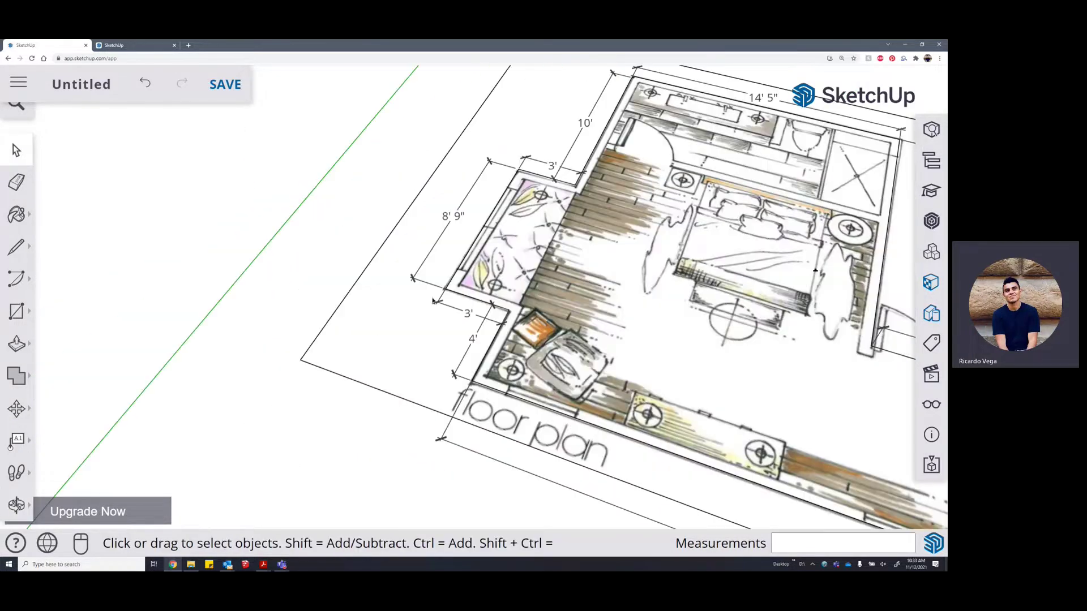
pyautogui.scroll(-4, 433, 301)
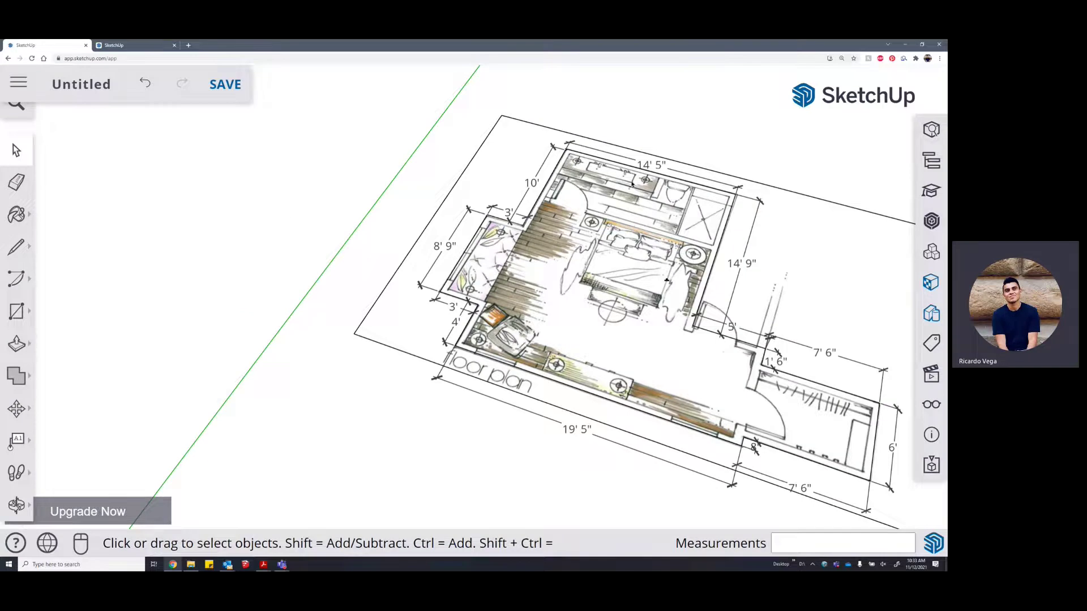
pyautogui.scroll(-2, 585, 195)
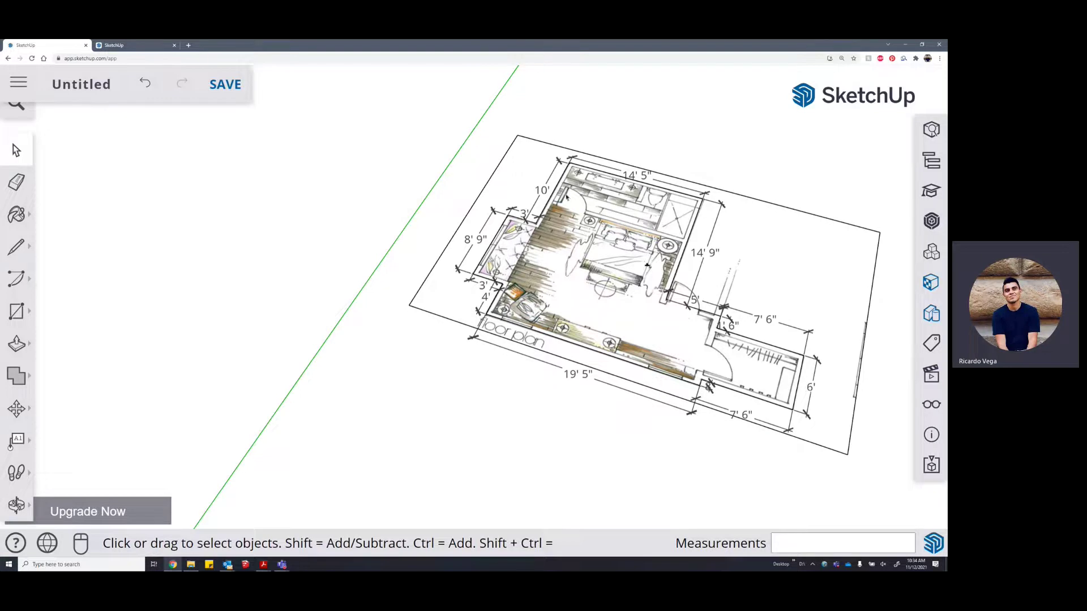
pyautogui.scroll(-2, 566, 190)
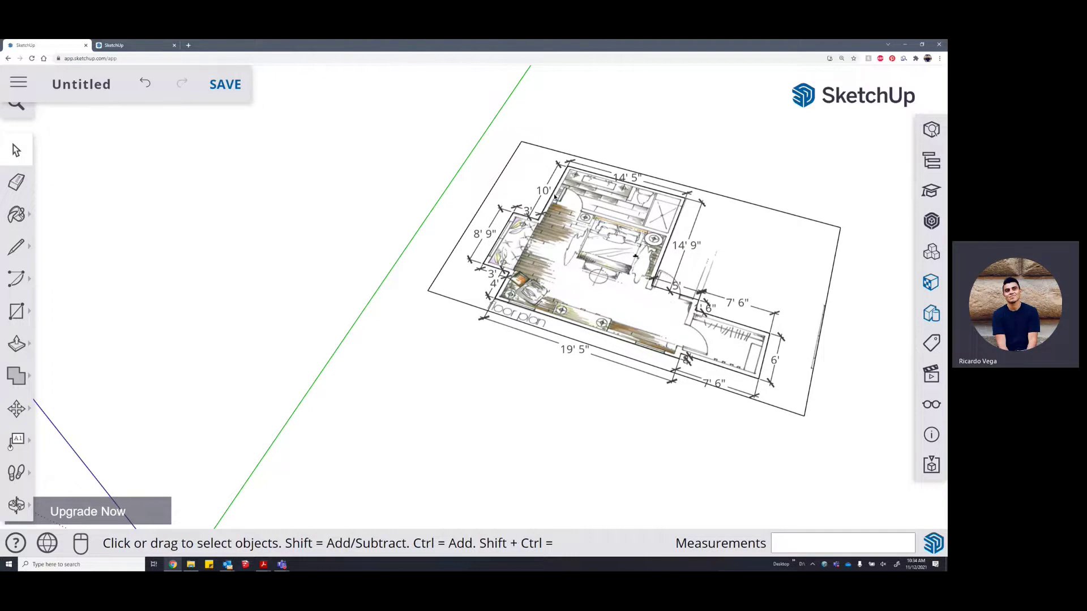
pyautogui.click(16, 249)
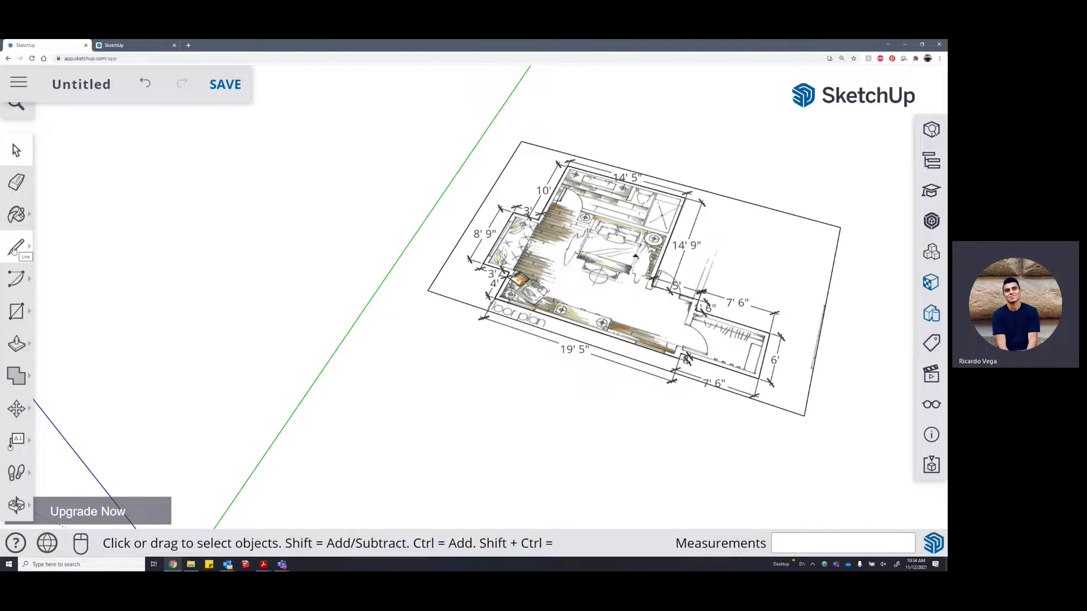
pyautogui.click(15, 250)
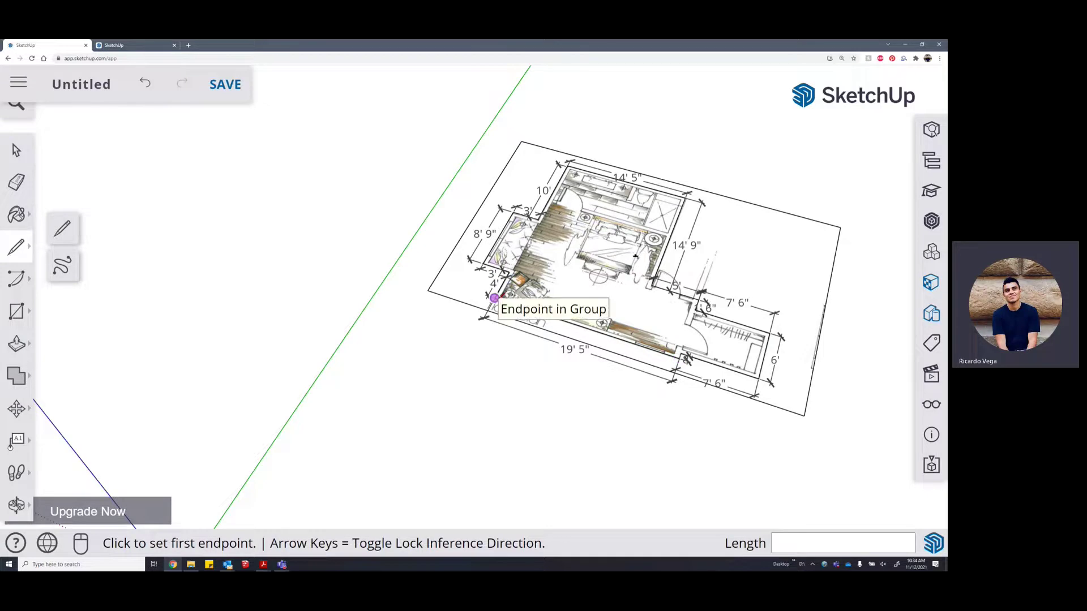
pyautogui.scroll(3, 501, 292)
pyautogui.scroll(-7, 512, 260)
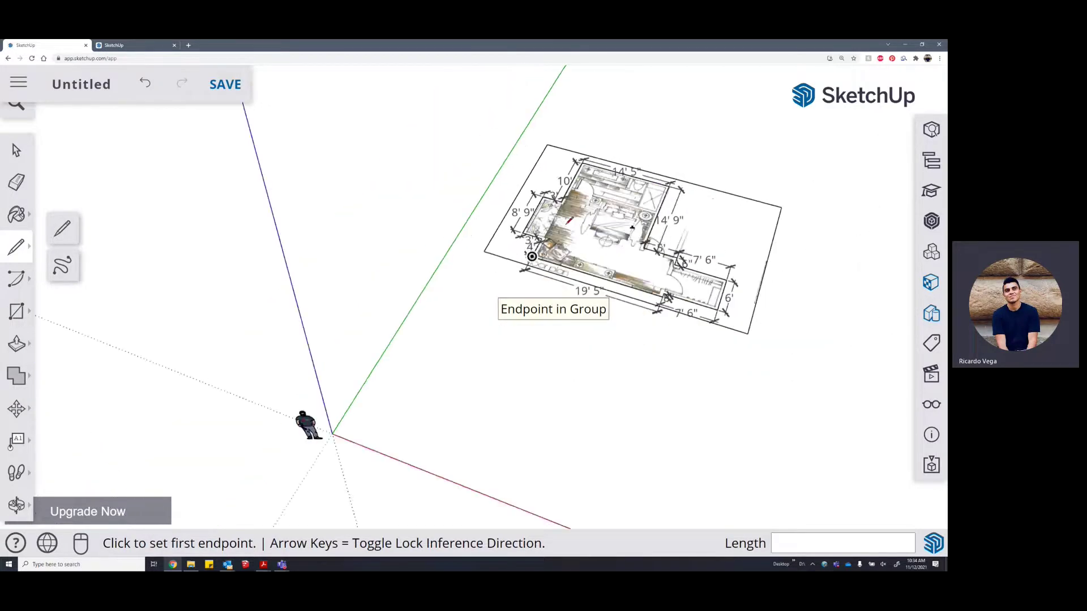
pyautogui.scroll(3, 510, 280)
pyautogui.click(473, 358)
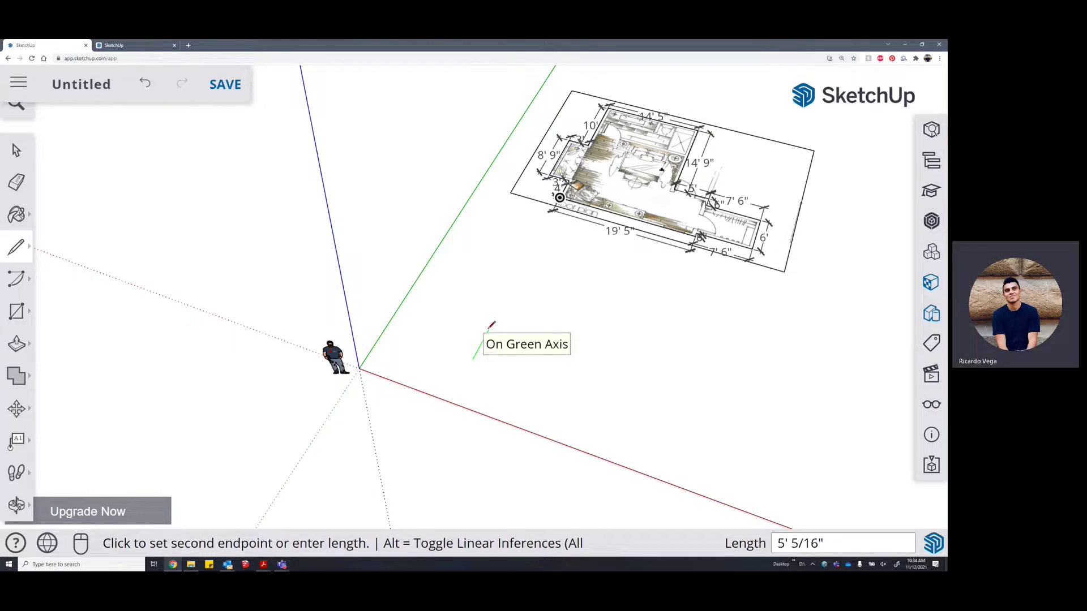
pyautogui.write("4'")
pyautogui.press('Return')
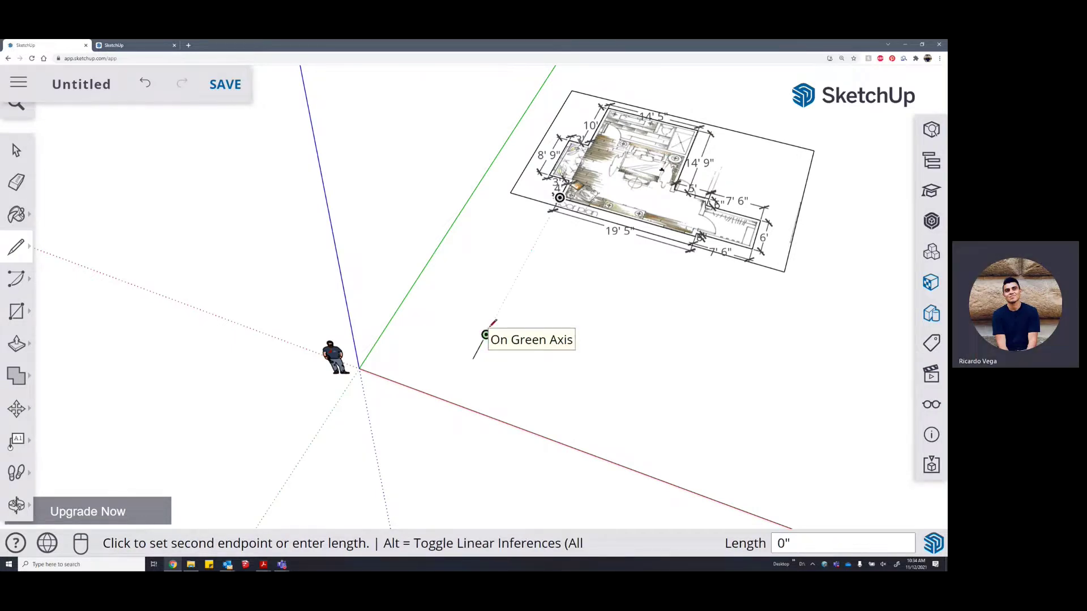
# Continue the outline with a 3' segment outward along the red axis and an 8'9" segment along the green axis
pyautogui.scroll(4, 545, 196)
pyautogui.scroll(-5, 566, 176)
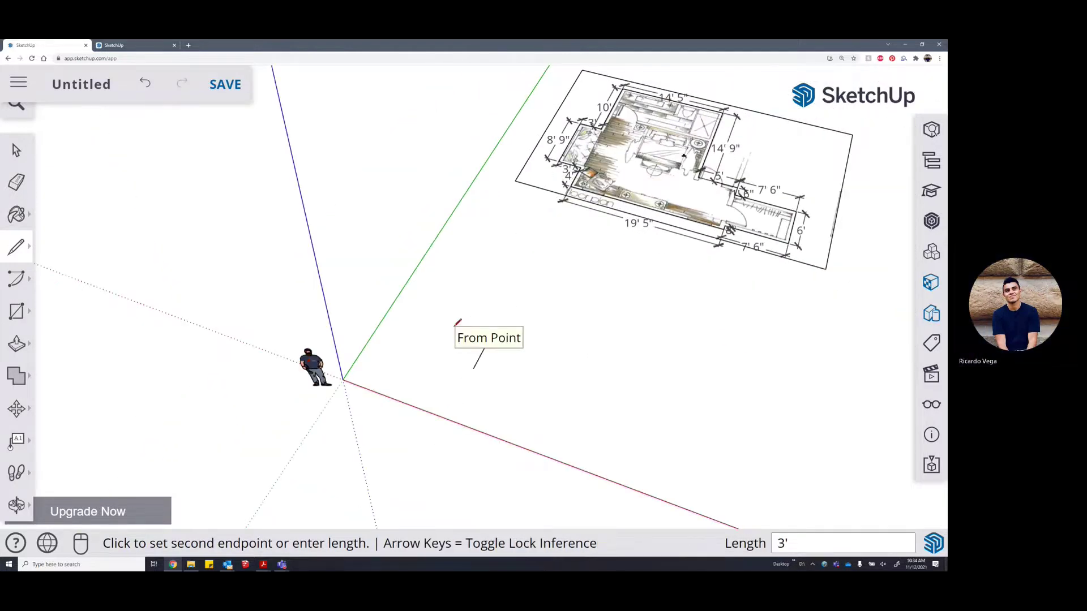
pyautogui.write('8')
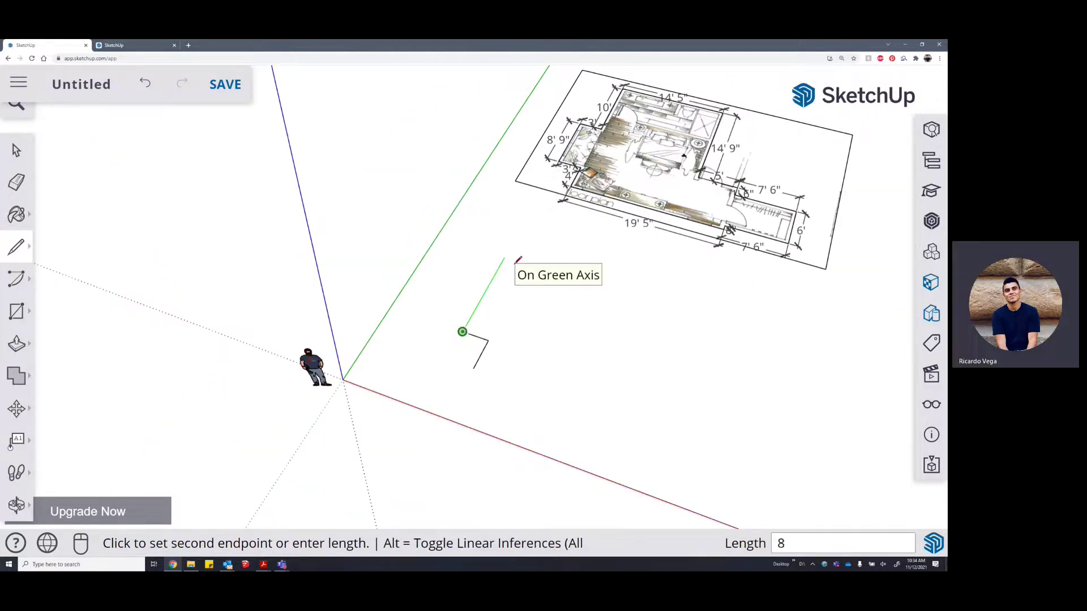
pyautogui.write('\'9"')
pyautogui.press('Return')
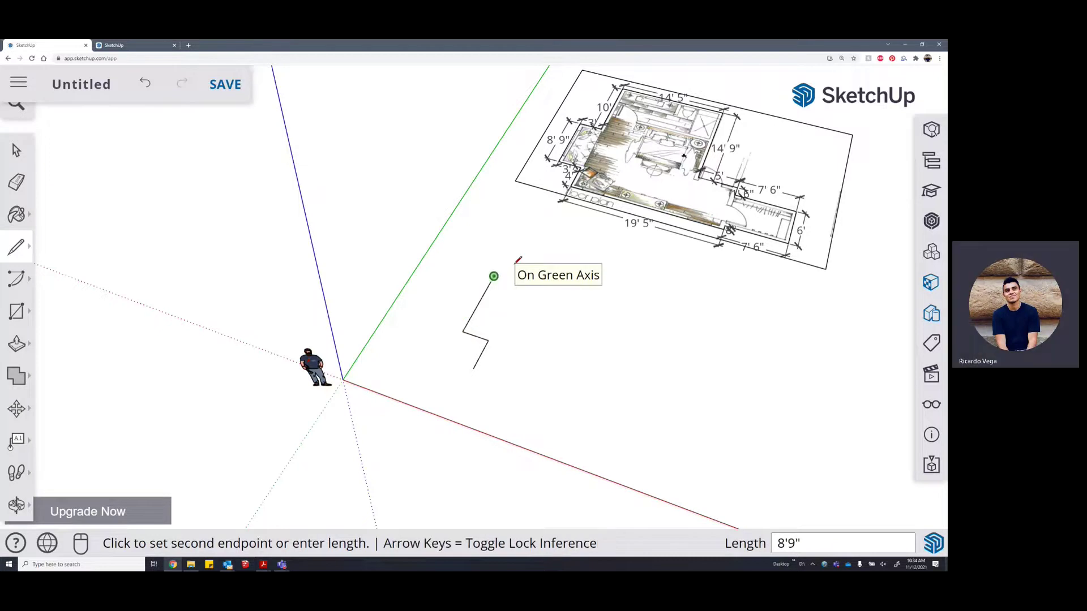
# Return the outline inward along the red axis, then draw 10' along the green axis and 14'5" along the red axis
pyautogui.click(518, 284)
pyautogui.write("10'")
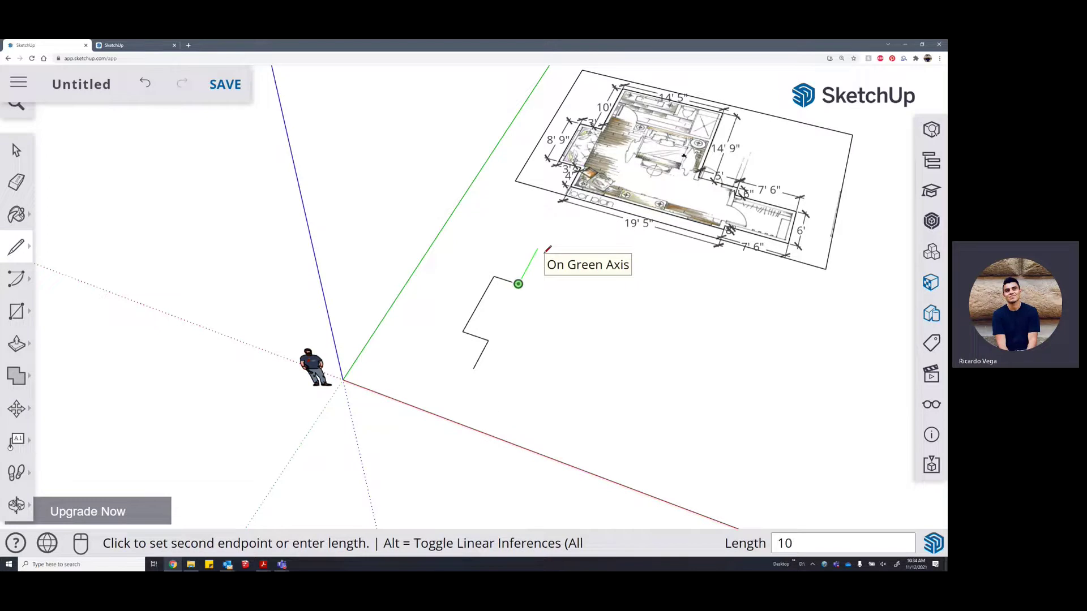
pyautogui.press('Return')
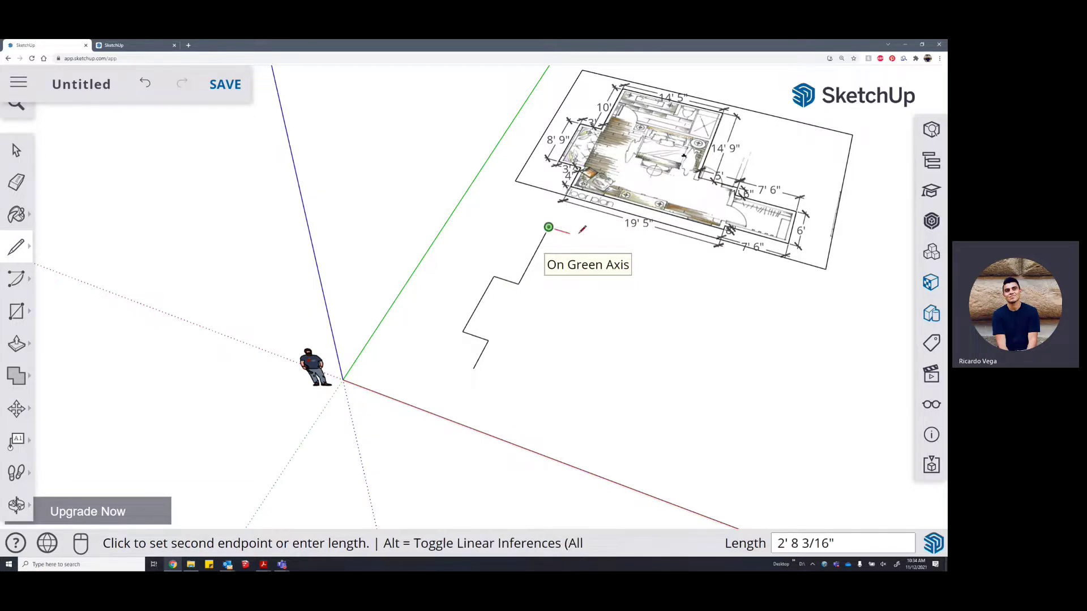
pyautogui.write('14\'5"')
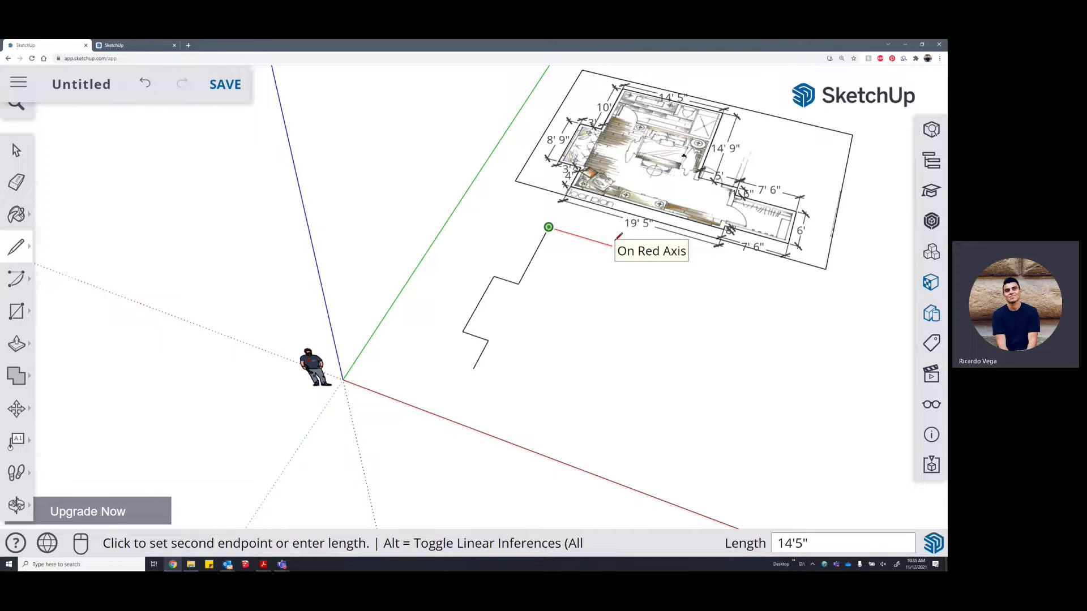
pyautogui.press('Return')
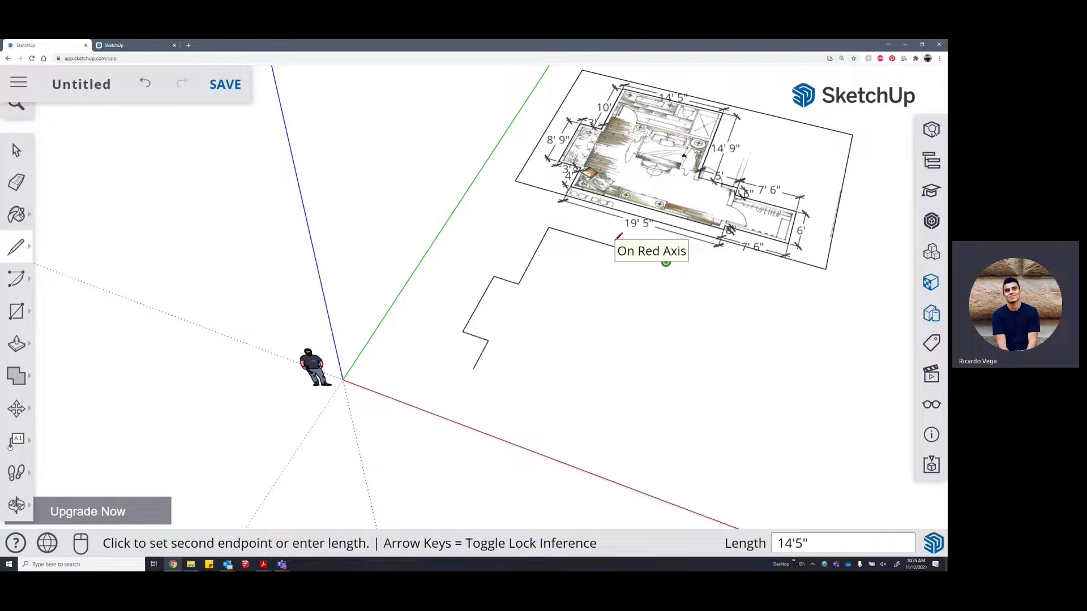
# Continue the outline with 14'9" back along the green axis, 5' along the red axis and a 6" jog along the green axis
pyautogui.write('1')
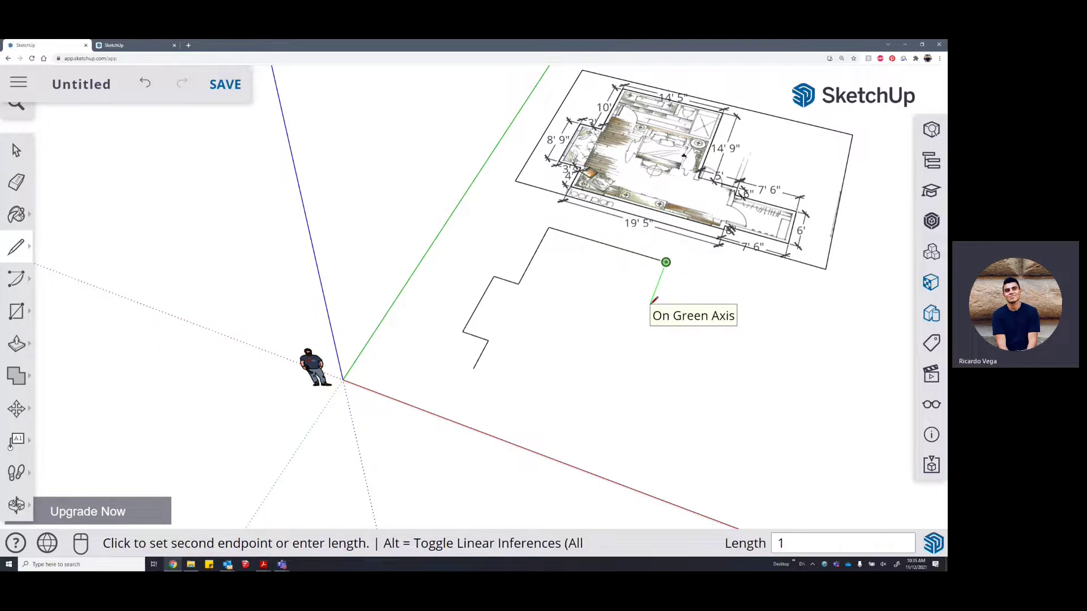
pyautogui.write('4\'9"')
pyautogui.press('Return')
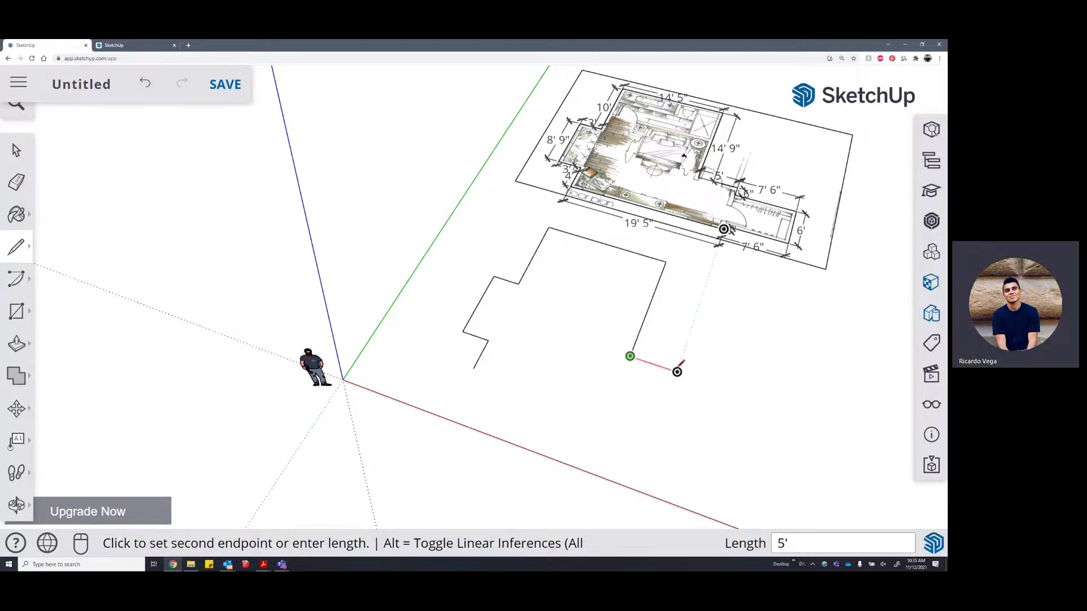
pyautogui.click(677, 372)
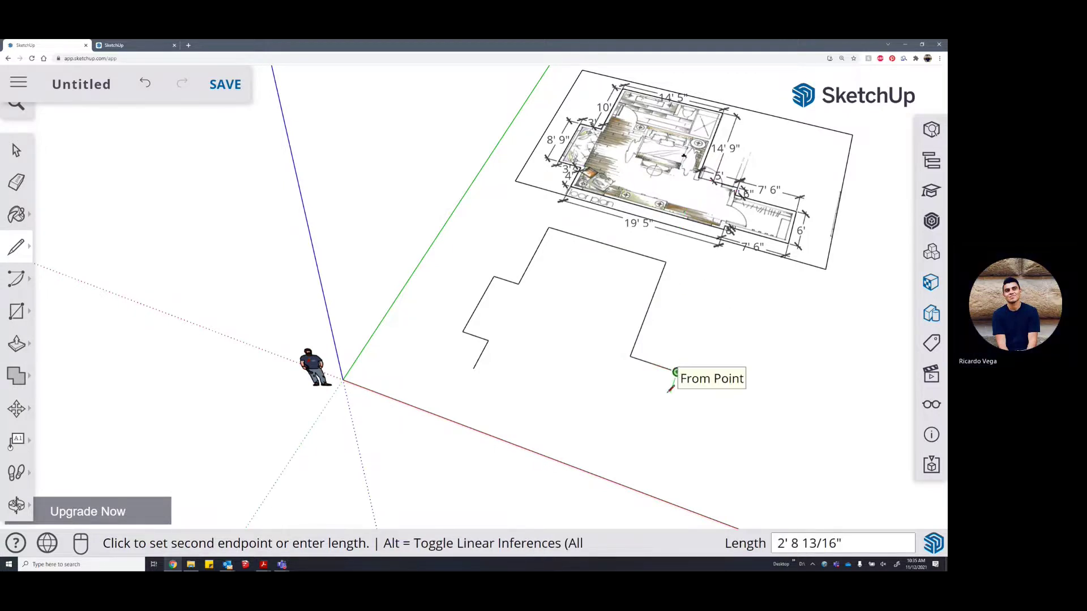
pyautogui.write('6"')
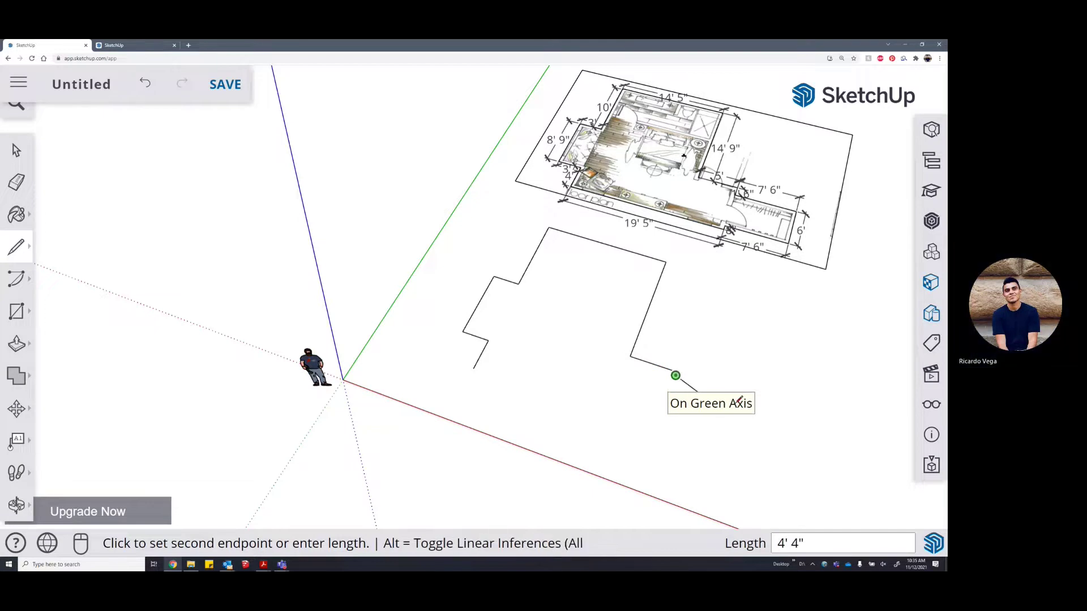
# Draw the closet walls 7'6" along the red axis and 6' along the green axis
pyautogui.write('7.')
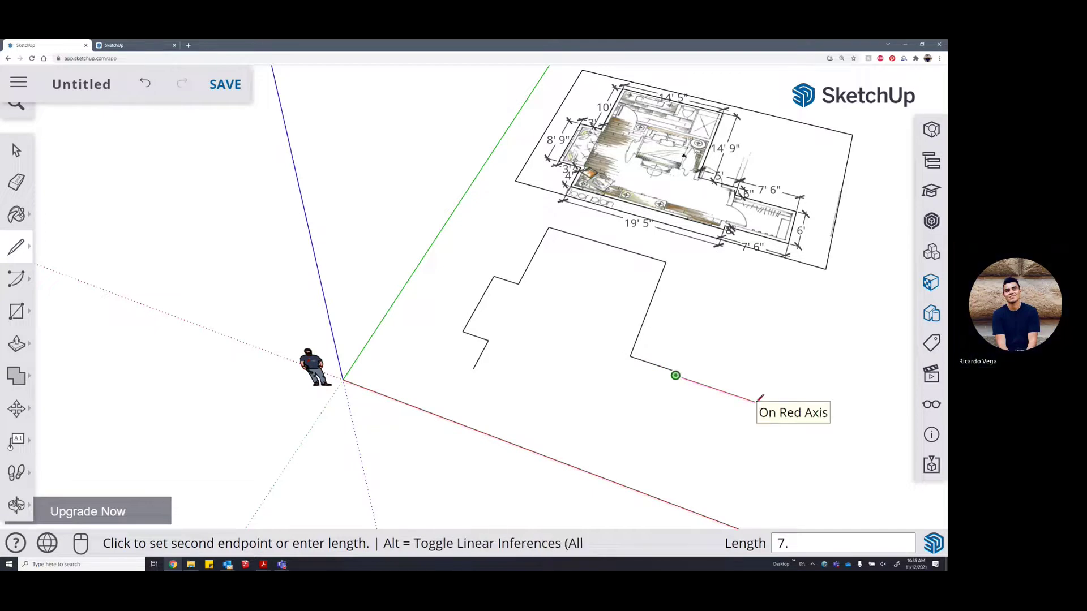
pyautogui.press('BackSpace')
pyautogui.write('\'6"')
pyautogui.press('Return')
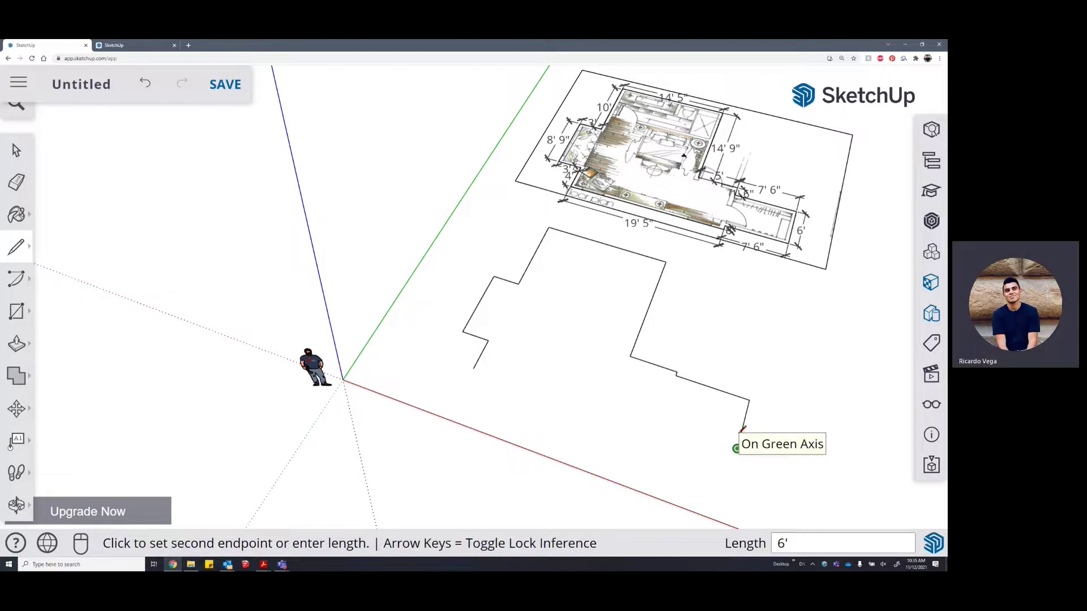
# Draw the closet's return wall along the red axis, parallel to its 7'6" wall, and add an 8" jog along the green axis
pyautogui.write("7'")
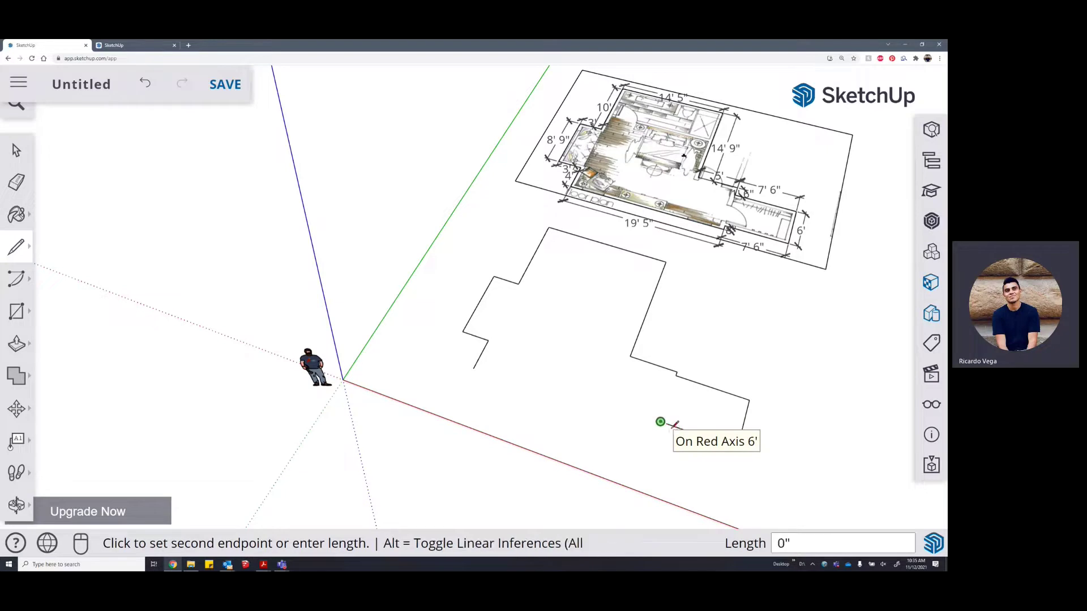
pyautogui.scroll(1, 668, 426)
pyautogui.scroll(2, 741, 259)
pyautogui.scroll(-3, 742, 116)
pyautogui.scroll(3, 663, 326)
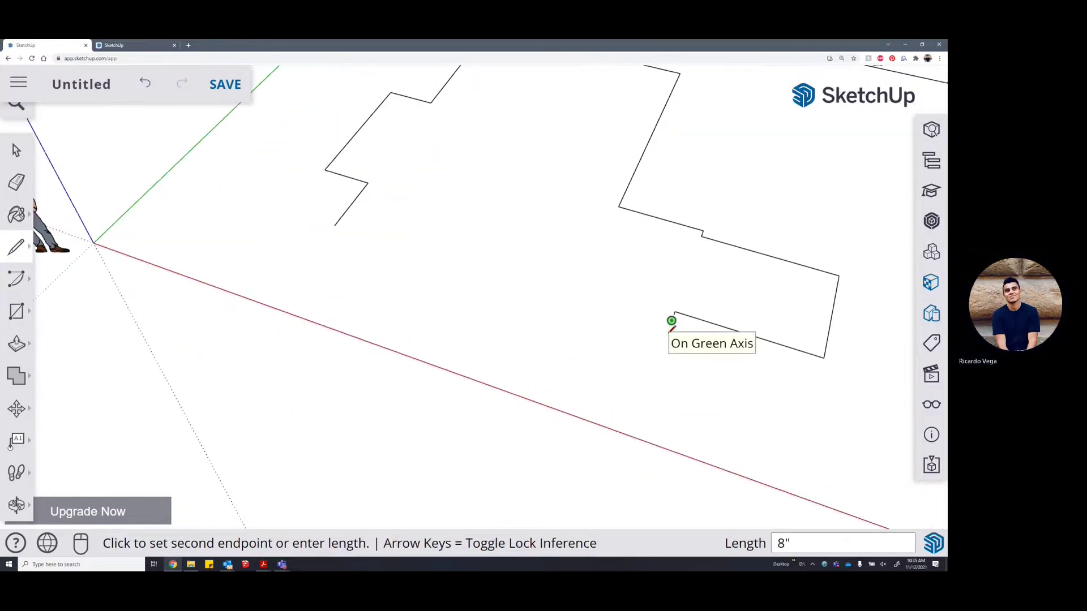
# Draw a 19'5" segment back along the red axis to the outline's first 4' line
pyautogui.scroll(-3, 671, 321)
pyautogui.write('19\'5"')
pyautogui.press('Return')
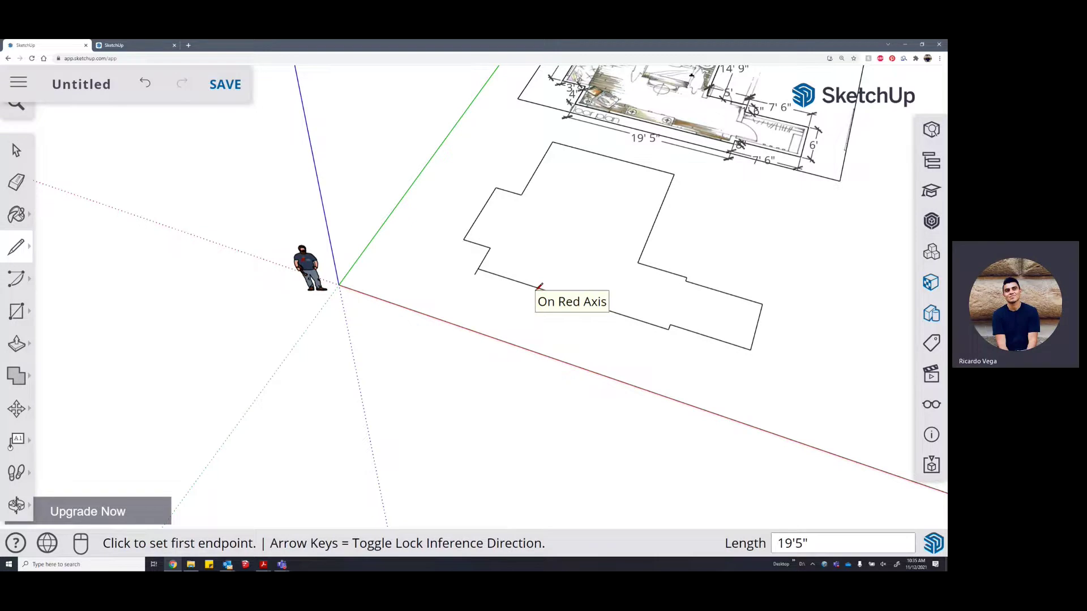
# Retrace the first green-axis wall from the notch corner to its intersection with the 19'5" wall
pyautogui.moveTo(606, 291); pyautogui.dragTo(461, 282, button='middle')
pyautogui.scroll(-3, 468, 281)
pyautogui.scroll(6, 462, 286)
pyautogui.scroll(-2, 383, 336)
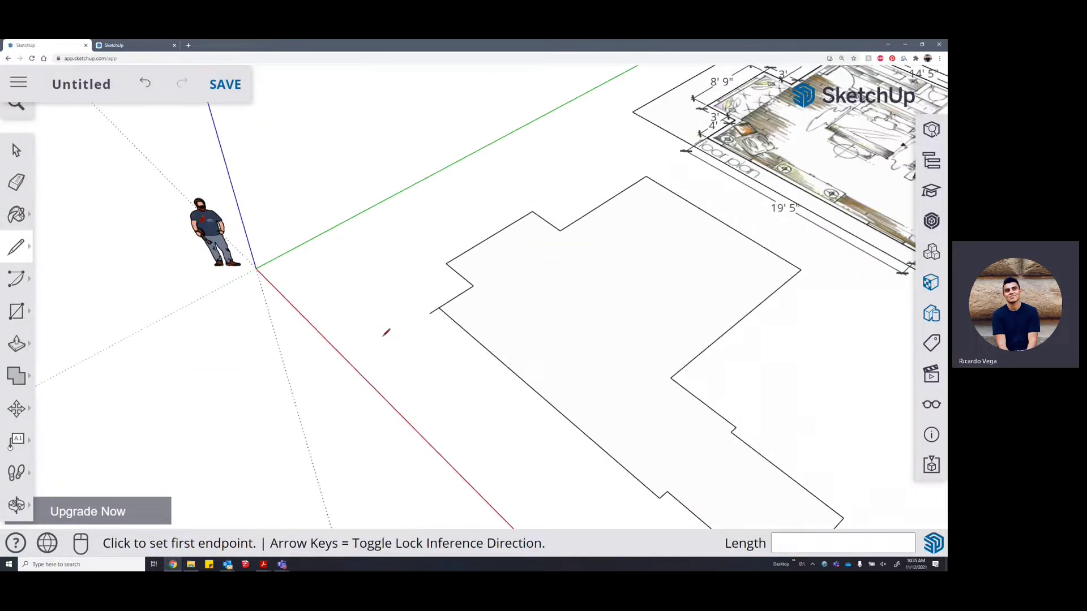
pyautogui.scroll(-3, 386, 333)
pyautogui.scroll(3, 422, 312)
pyautogui.click(439, 307)
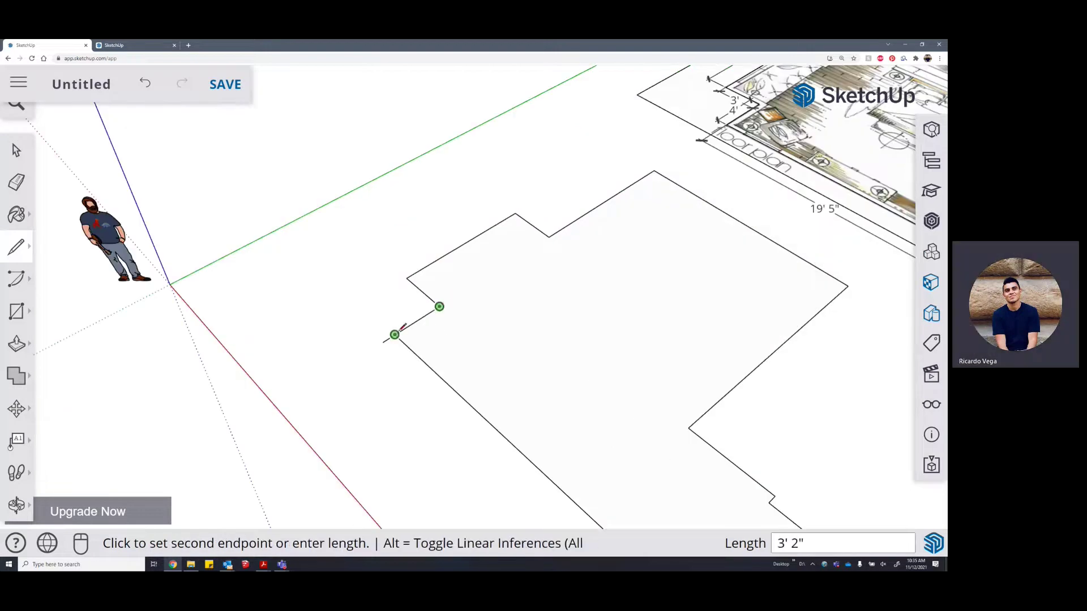
pyautogui.click(394, 334)
# Remove the 19'5" wall and the retraced edge so that the outline is open again
pyautogui.scroll(-4, 395, 334)
pyautogui.moveTo(734, 277); pyautogui.dragTo(739, 274, button='middle')
pyautogui.scroll(5, 736, 266)
pyautogui.scroll(-6, 726, 267)
pyautogui.press('space')
pyautogui.scroll(3, 500, 398)
pyautogui.click(500, 398)
# Select the closet walls with their 8" jog and move them 1' along the green axis, away from the 6" jog
pyautogui.moveTo(602, 488); pyautogui.dragTo(441, 374)
pyautogui.scroll(2, 540, 348)
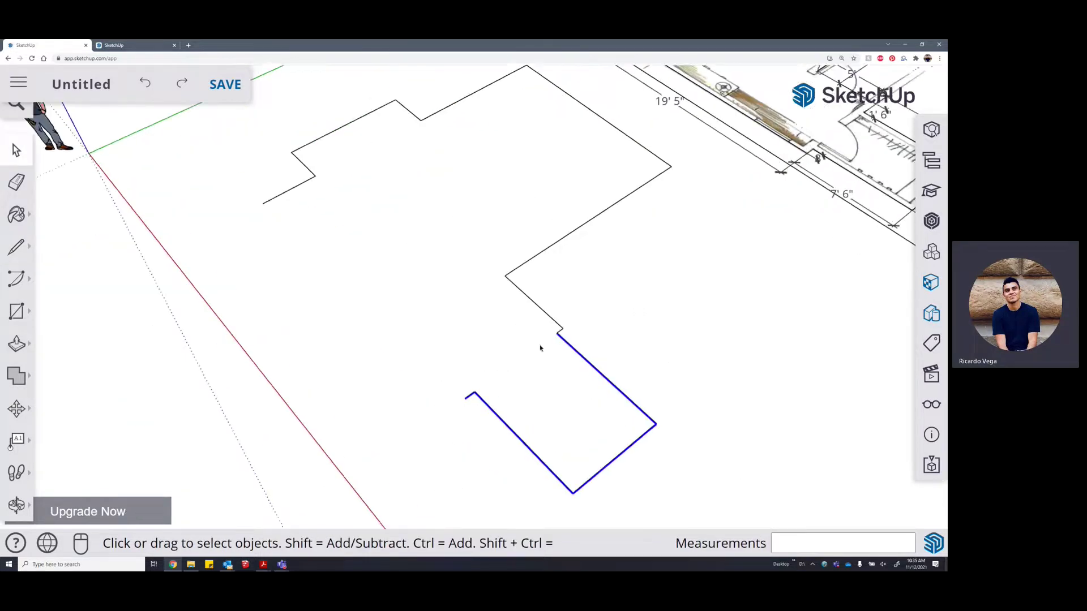
pyautogui.scroll(1, 540, 348)
pyautogui.press('m')
pyautogui.click(561, 327)
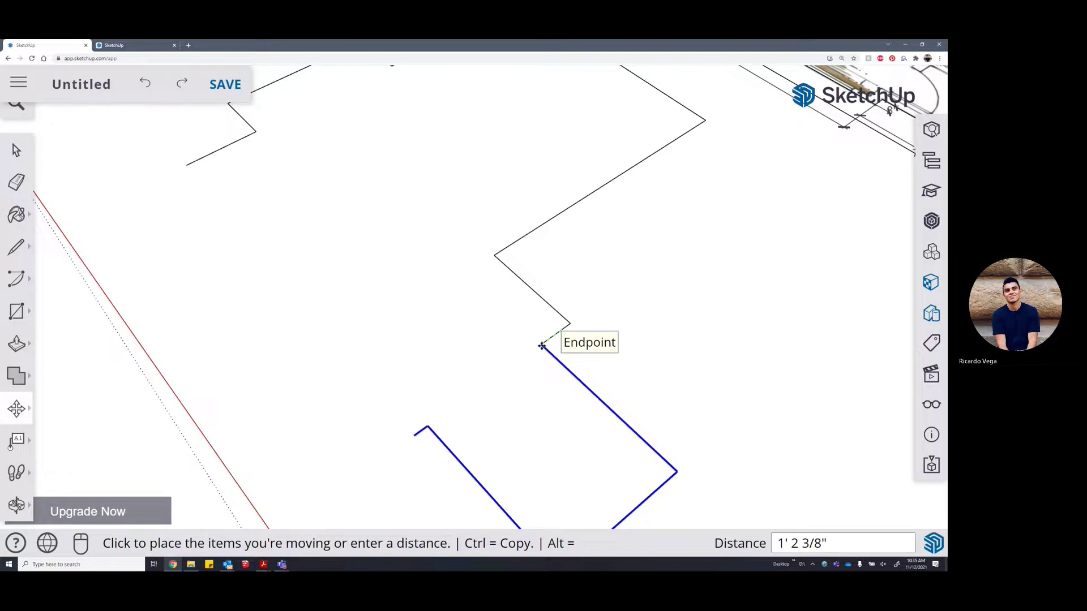
pyautogui.write("1'")
pyautogui.press('Return')
pyautogui.press('space')
# Draw the long wall line along the red axis from the end of the 8" jog, aligned with the open endpoint of the first wall
pyautogui.press('l')
pyautogui.scroll(-3, 548, 356)
pyautogui.click(472, 399)
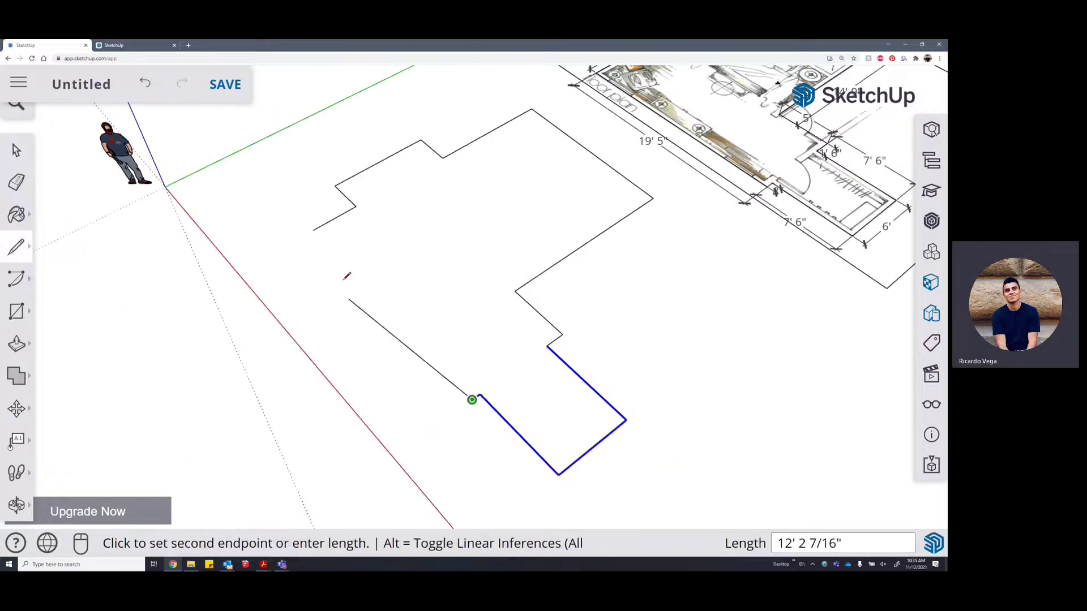
pyautogui.click(313, 230)
pyautogui.moveTo(313, 230); pyautogui.dragTo(485, 306, button='middle')
pyautogui.scroll(4, 285, 297)
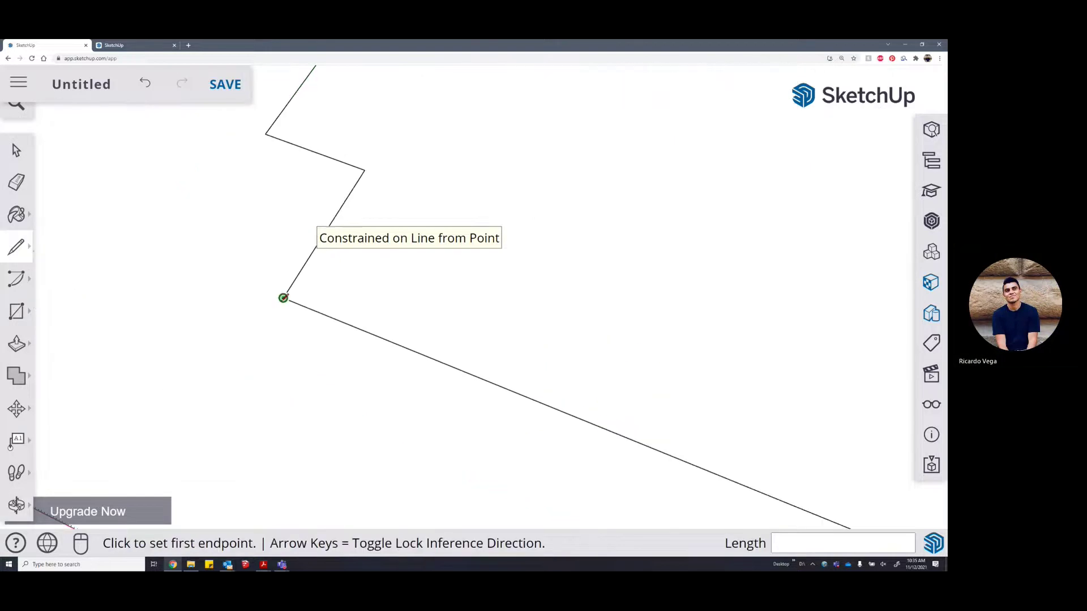
# Redraw the first green-axis wall from the notch corner to the end of the long wall, closing the outline into a face
pyautogui.click(364, 170)
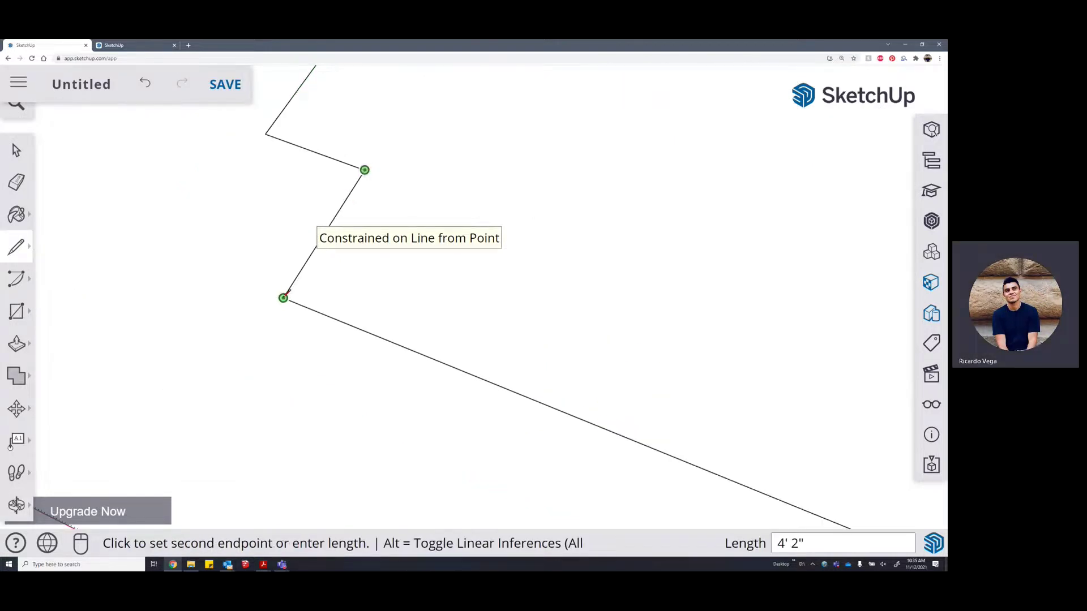
pyautogui.click(283, 298)
pyautogui.scroll(-5, 385, 299)
pyautogui.moveTo(391, 298)
pyautogui.mouseDown(button='middle')
pyautogui.moveTo(430, 328)
pyautogui.moveTo(439, 245)
pyautogui.moveTo(340, 245)
pyautogui.moveTo(456, 333)
pyautogui.moveTo(551, 348)
pyautogui.mouseUp(button='middle')
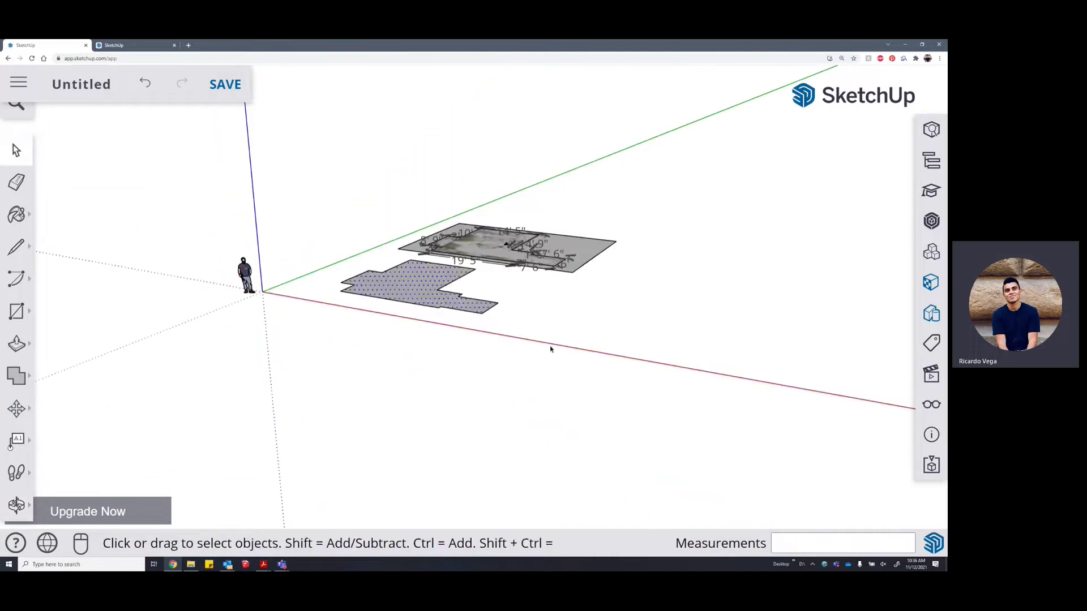
pyautogui.scroll(3, 419, 282)
pyautogui.moveTo(408, 272); pyautogui.dragTo(422, 323, button='middle')
pyautogui.scroll(-3, 466, 148)
pyautogui.scroll(2, 464, 148)
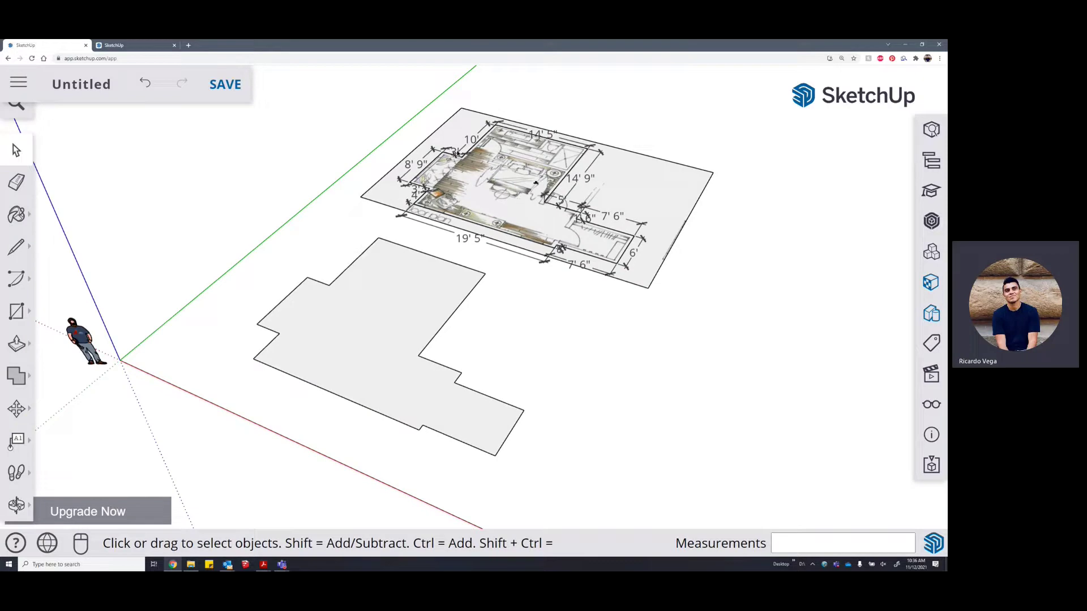
pyautogui.doubleClick(457, 153)
pyautogui.click(457, 153)
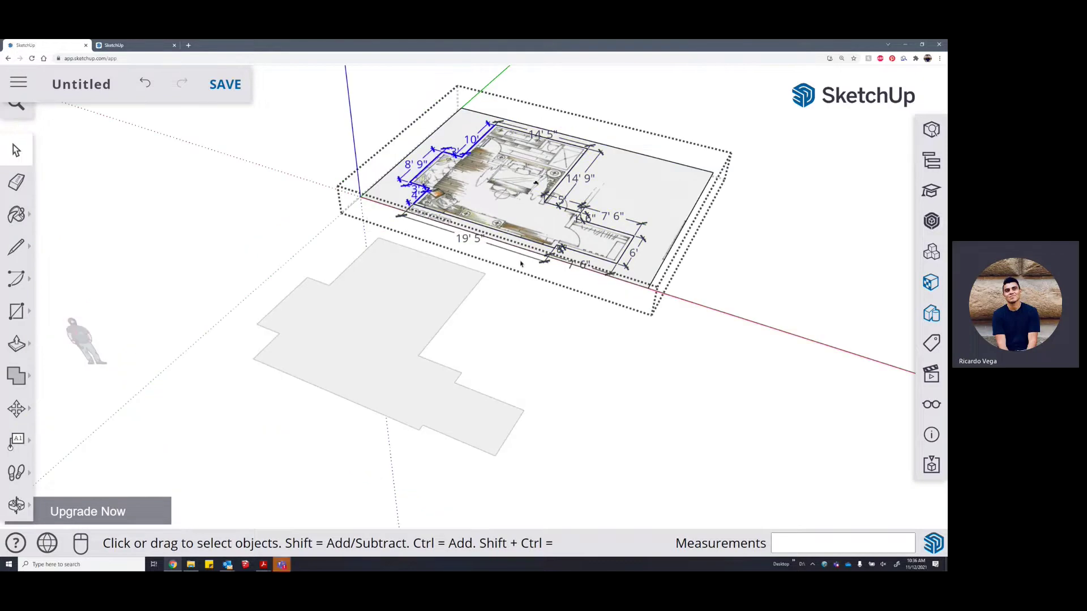
pyautogui.scroll(3, 462, 158)
pyautogui.scroll(-5, 474, 176)
pyautogui.press('Escape')
# Look through the Move and Push/Pull tool groups and reduce the browser page zoom to 175%
pyautogui.moveTo(529, 152); pyautogui.dragTo(515, 308, button='middle')
pyautogui.scroll(4, 496, 166)
pyautogui.scroll(5, 508, 223)
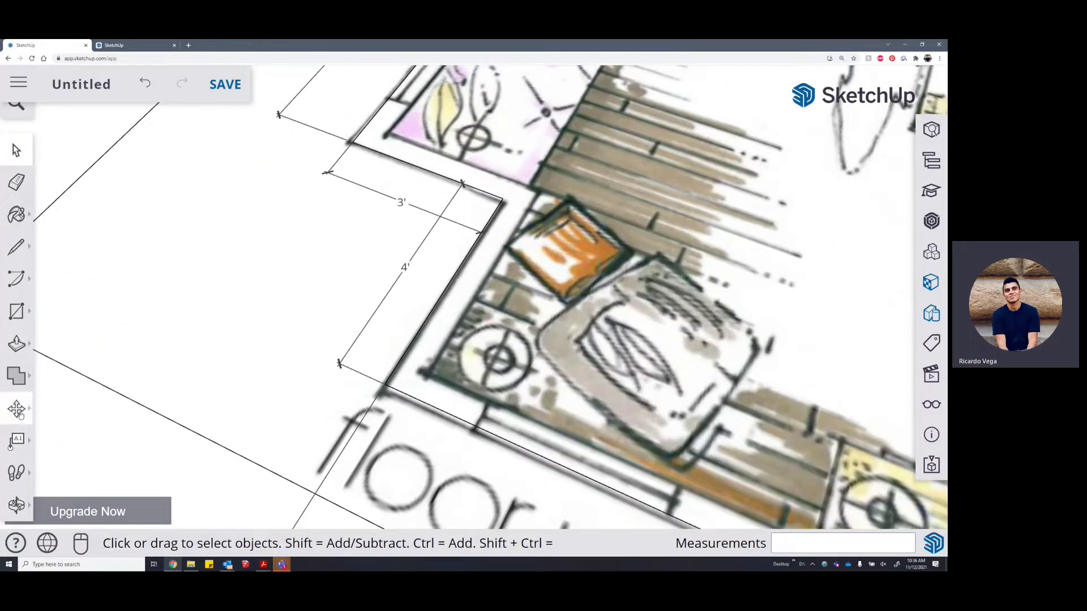
pyautogui.click(18, 412)
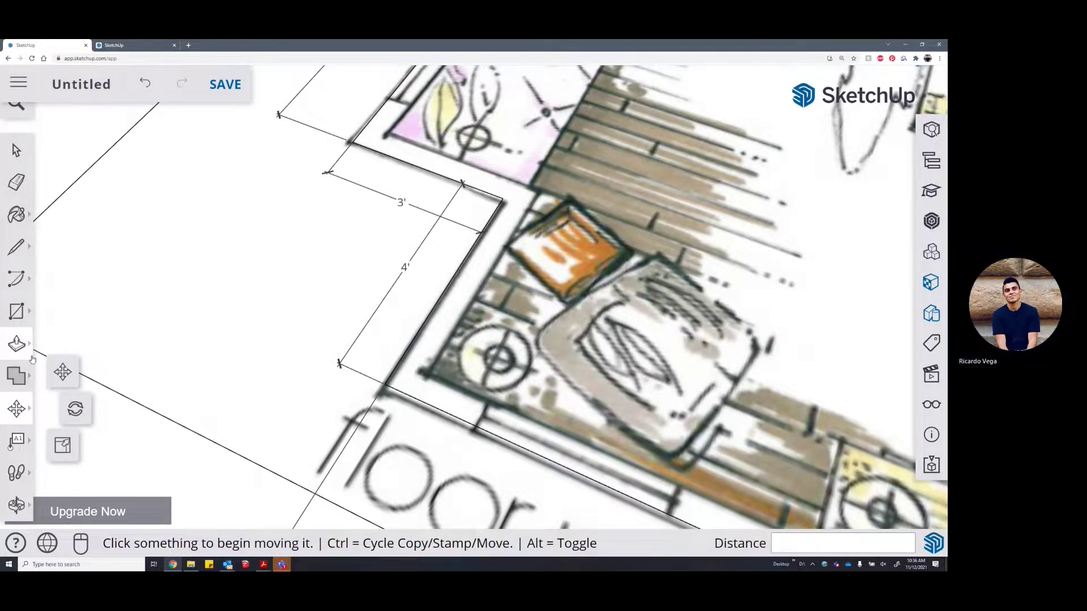
pyautogui.click(17, 343)
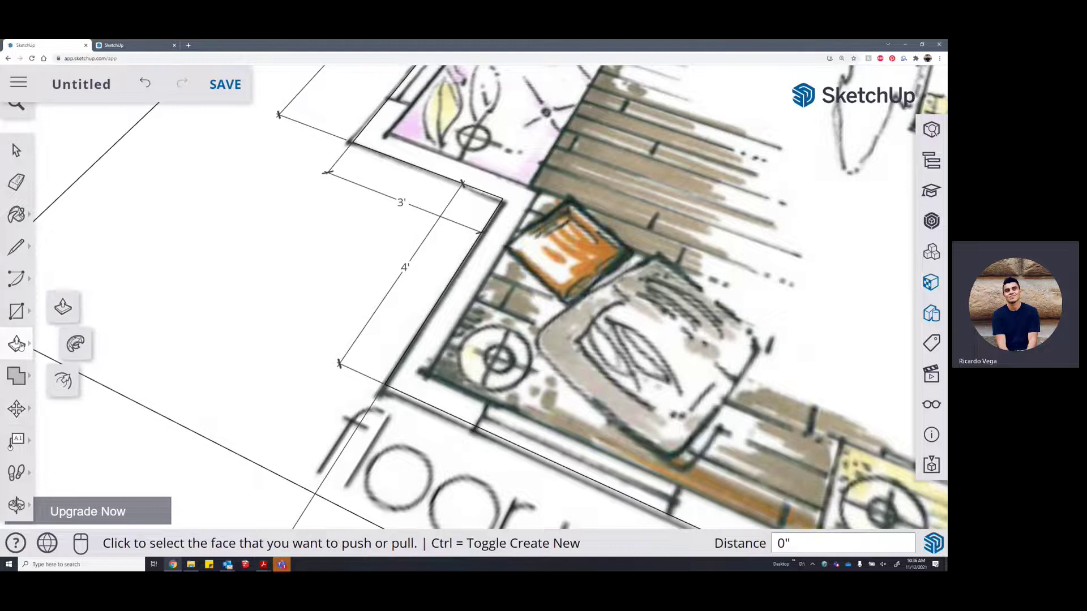
pyautogui.hotkey('ctrl', '-')
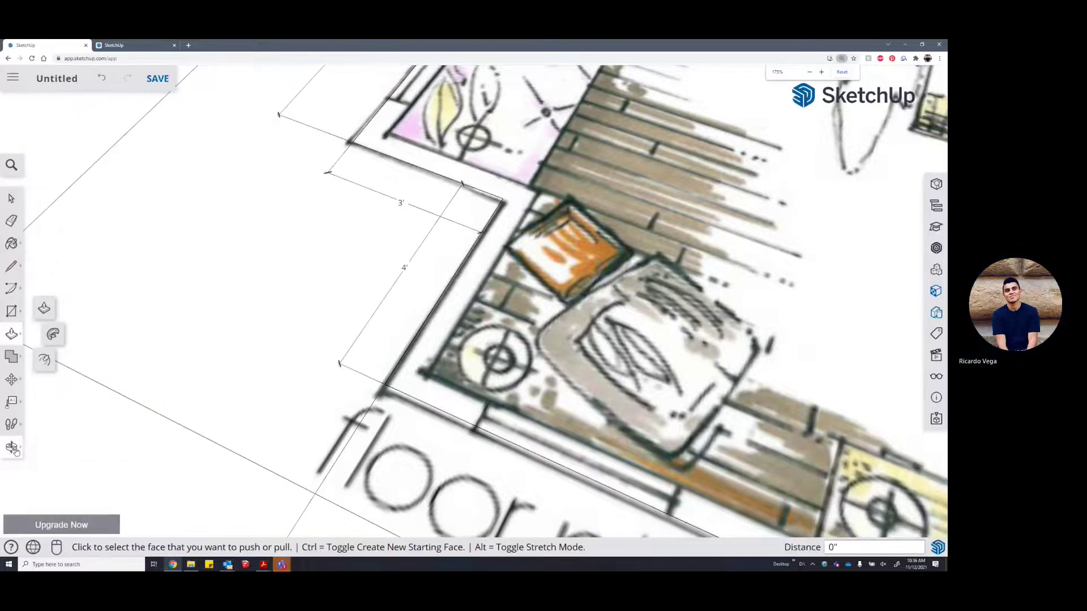
# Choose Tape Measure from the measuring tools and look it up in the search with "tape"
pyautogui.click(12, 402)
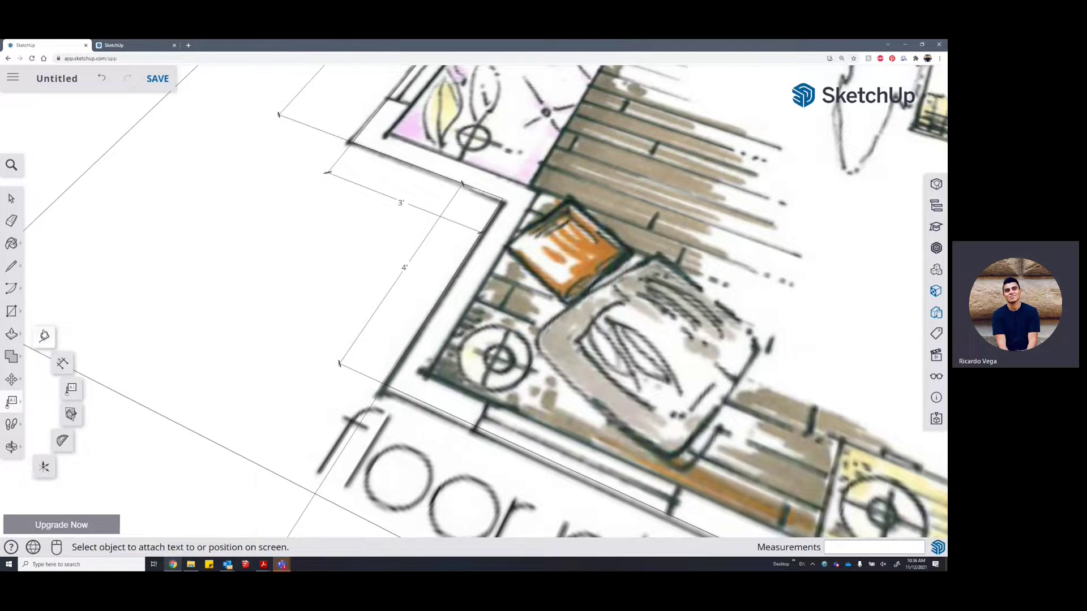
pyautogui.click(44, 338)
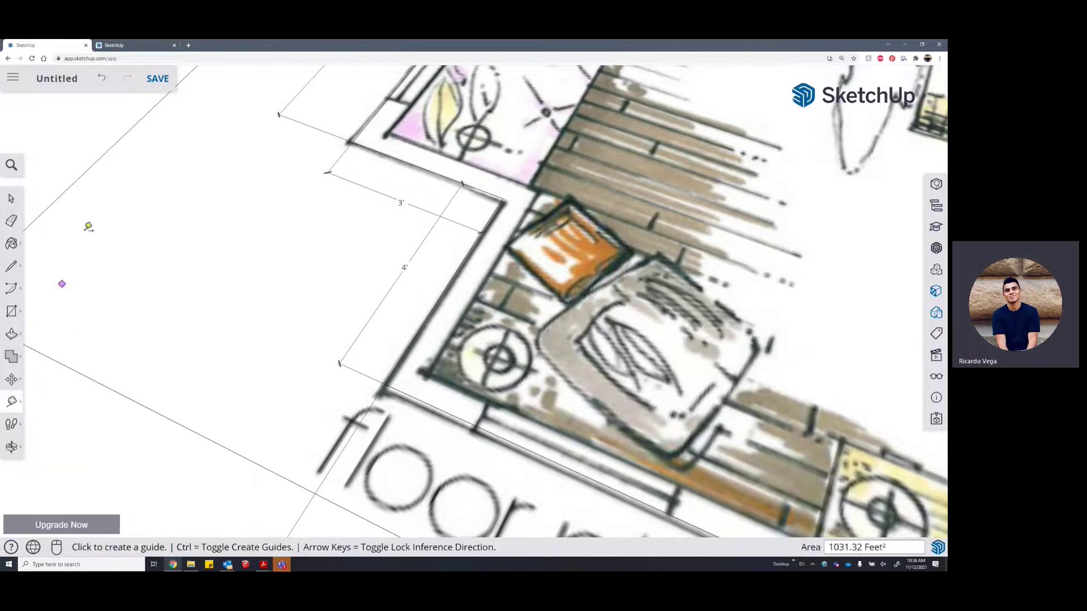
pyautogui.click(12, 166)
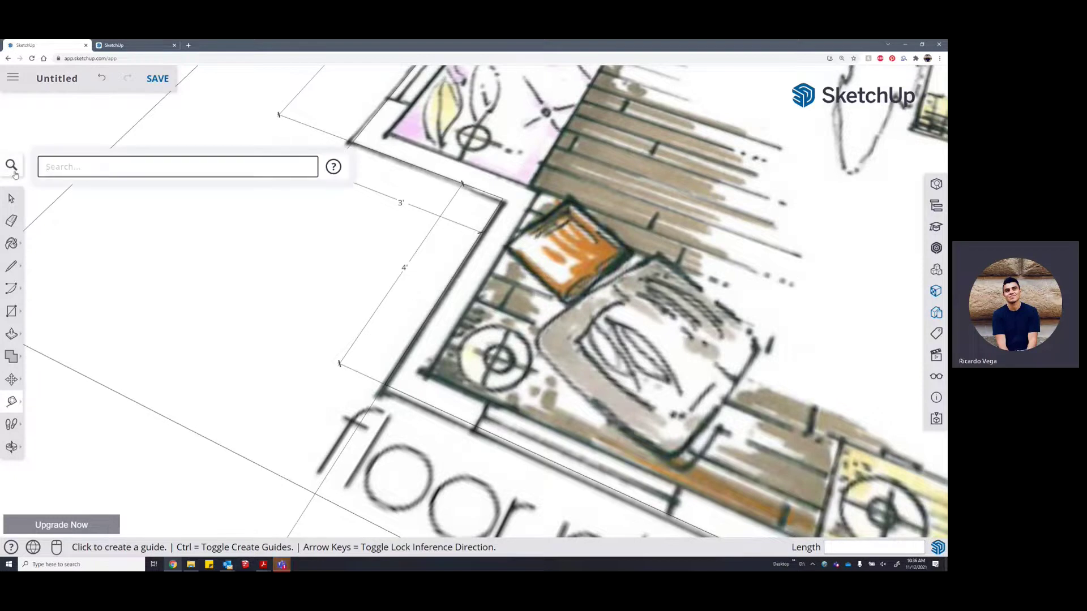
pyautogui.write('tape')
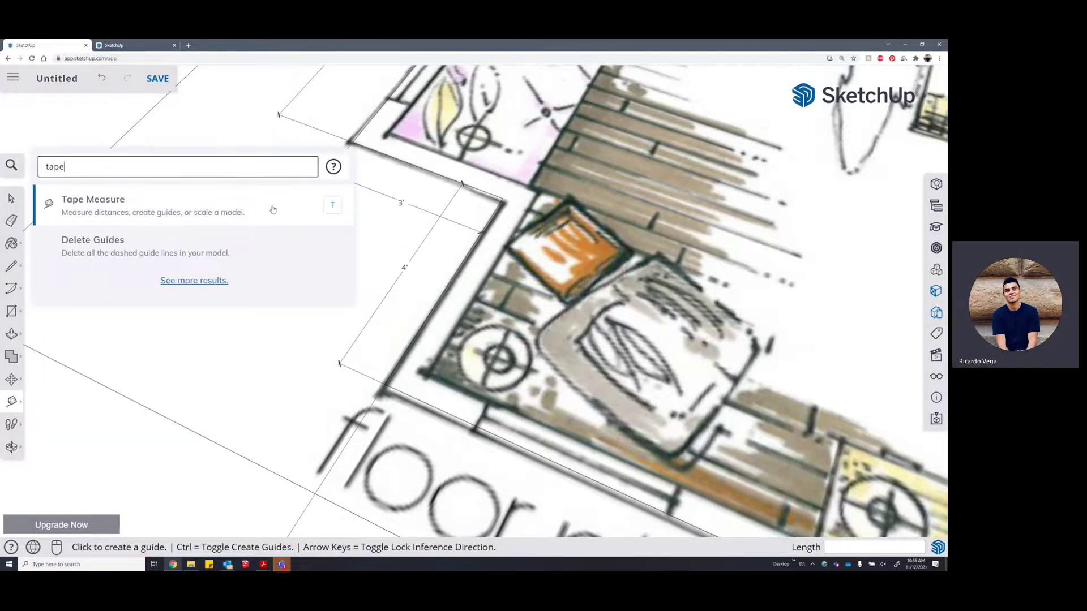
pyautogui.scroll(-2, 409, 161)
pyautogui.click(409, 161)
# Measure the thickness of the floor plan's wall beside the 4' dimension with Tape Measure, without placing a guide
pyautogui.press('space')
pyautogui.scroll(-5, 409, 161)
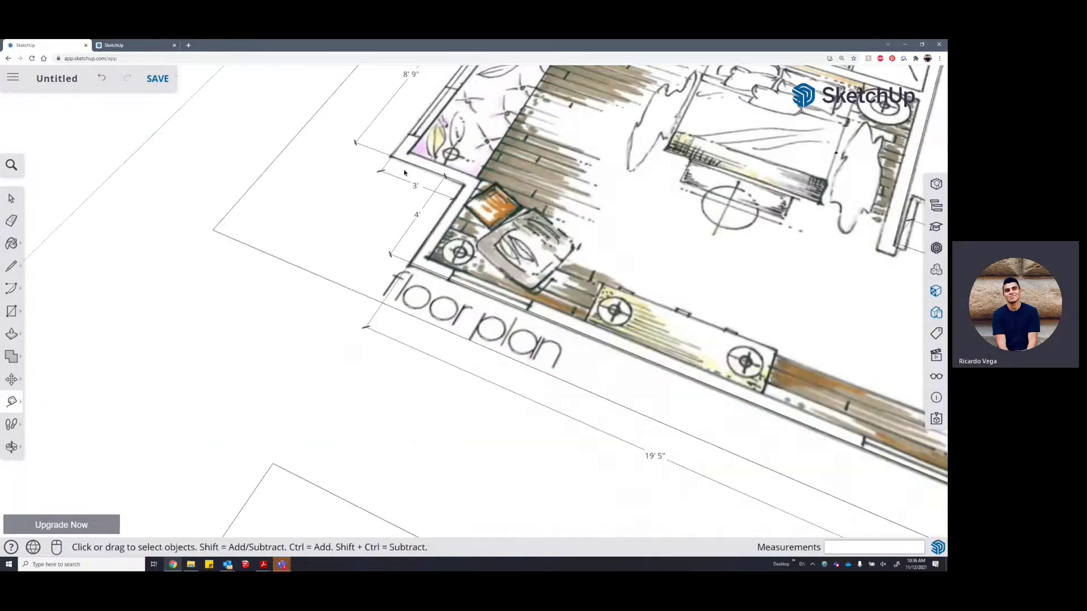
pyautogui.scroll(5, 426, 200)
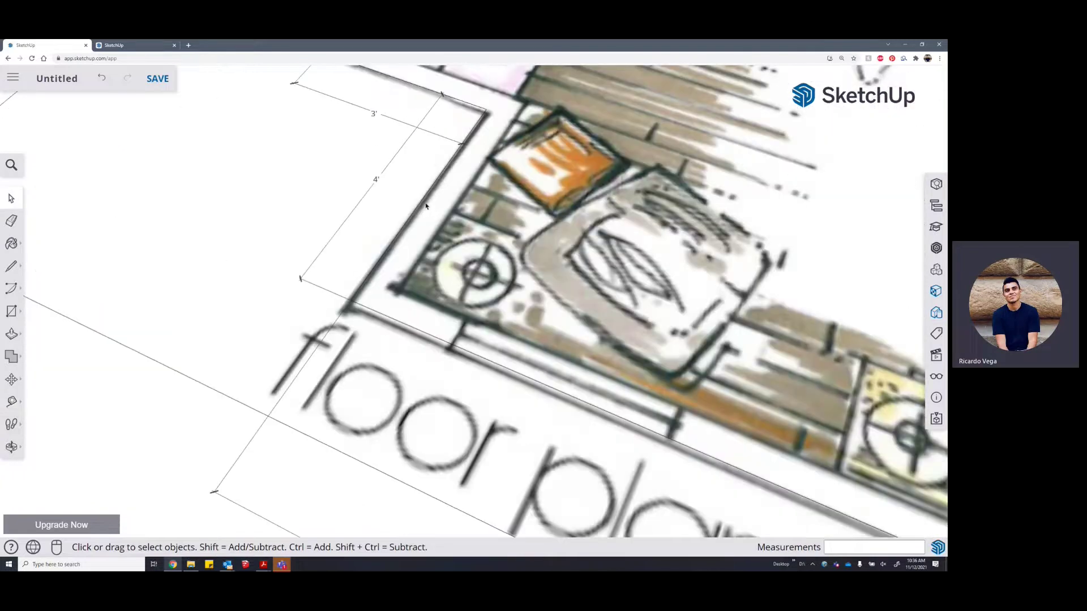
pyautogui.scroll(2, 426, 206)
pyautogui.press('t')
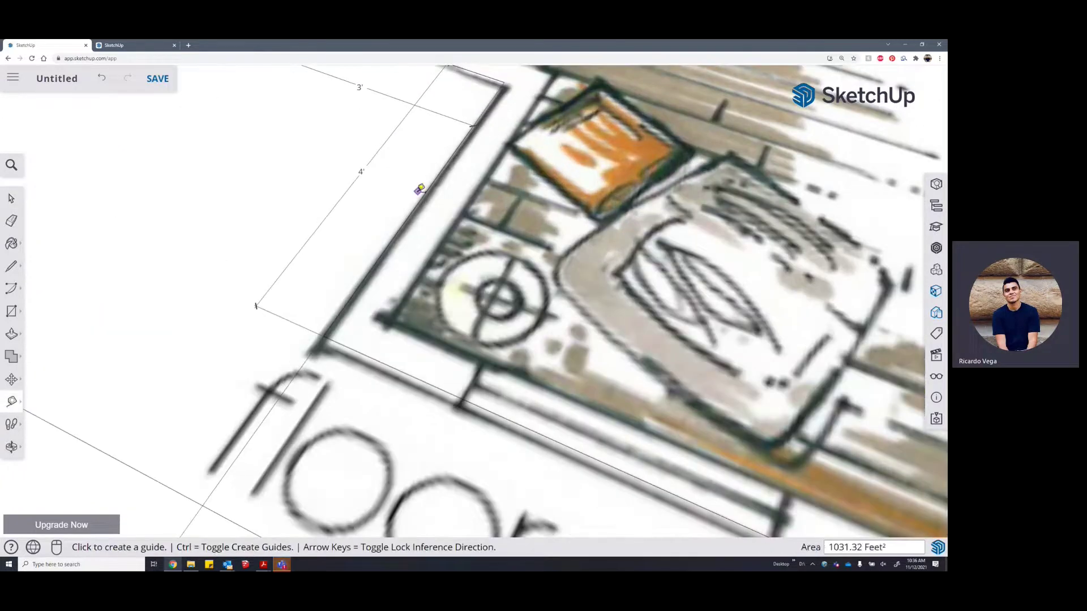
pyautogui.click(424, 194)
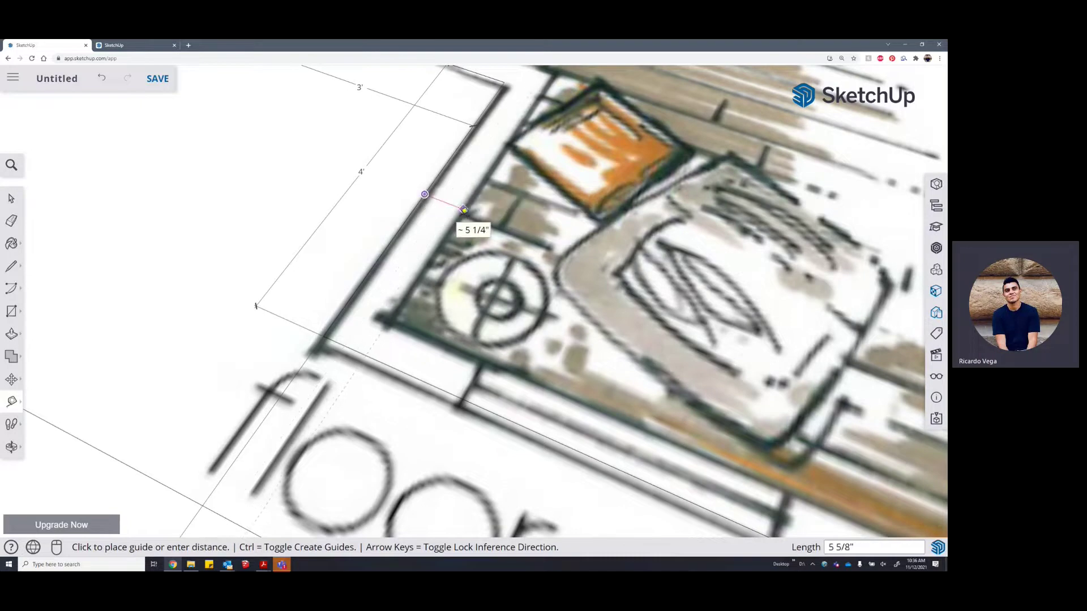
pyautogui.scroll(-3, 463, 210)
pyautogui.scroll(4, 462, 213)
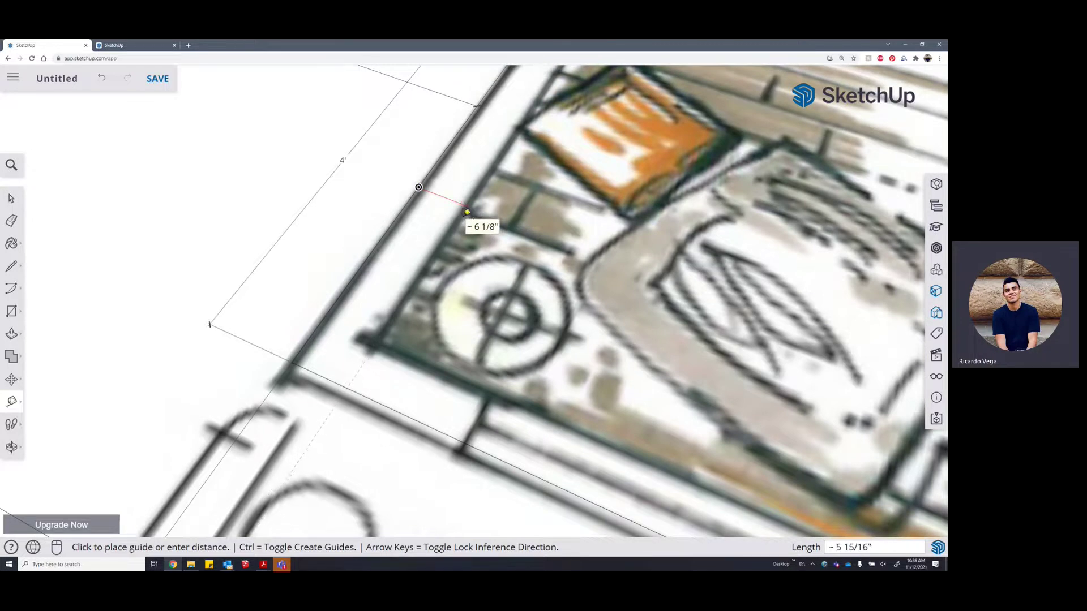
pyautogui.press('space')
pyautogui.scroll(-10, 464, 218)
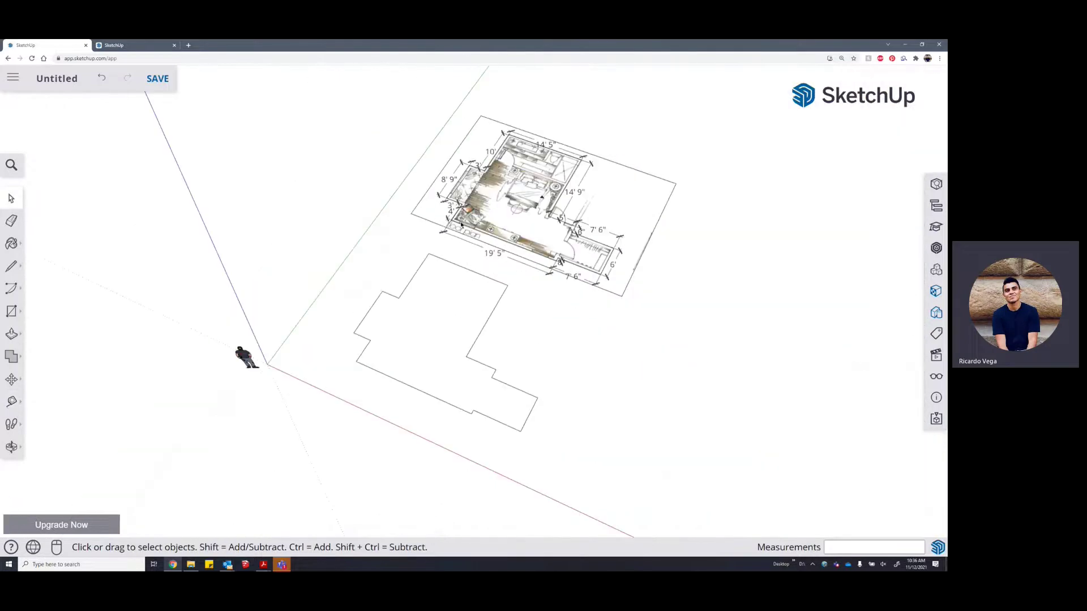
# Find the Offset tool by searching for "off" and offset the room outline inward by 6" to form the wall thickness
pyautogui.moveTo(492, 286); pyautogui.dragTo(479, 327, button='middle')
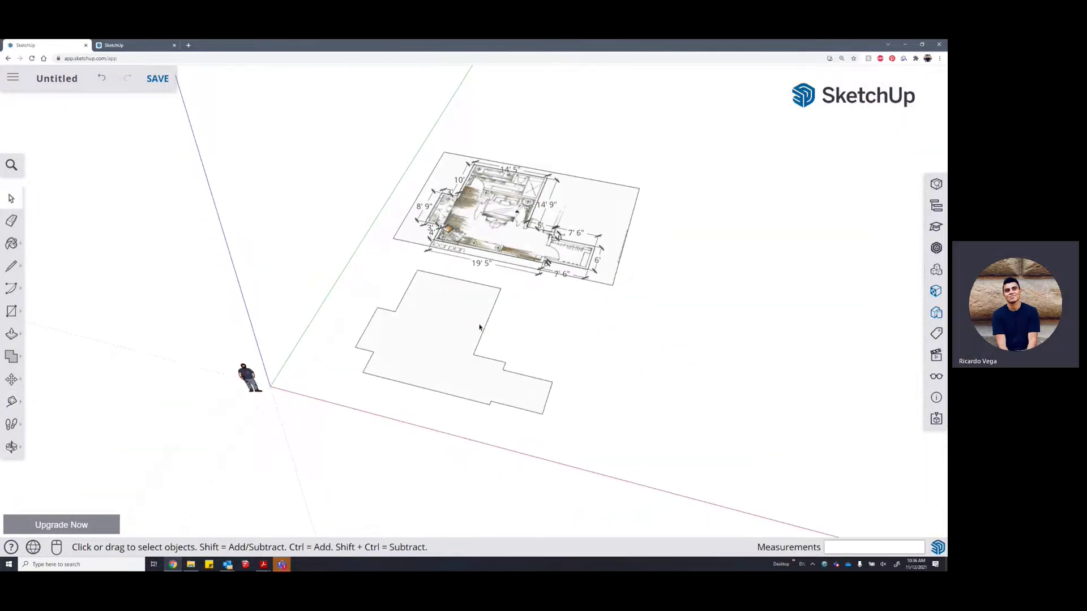
pyautogui.scroll(3, 390, 368)
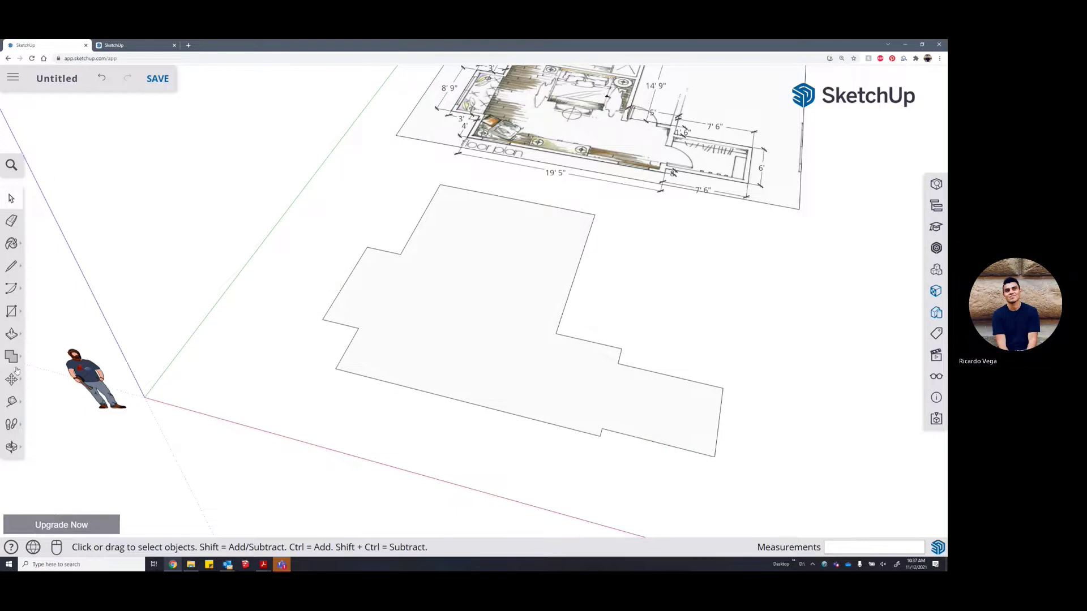
pyautogui.click(12, 164)
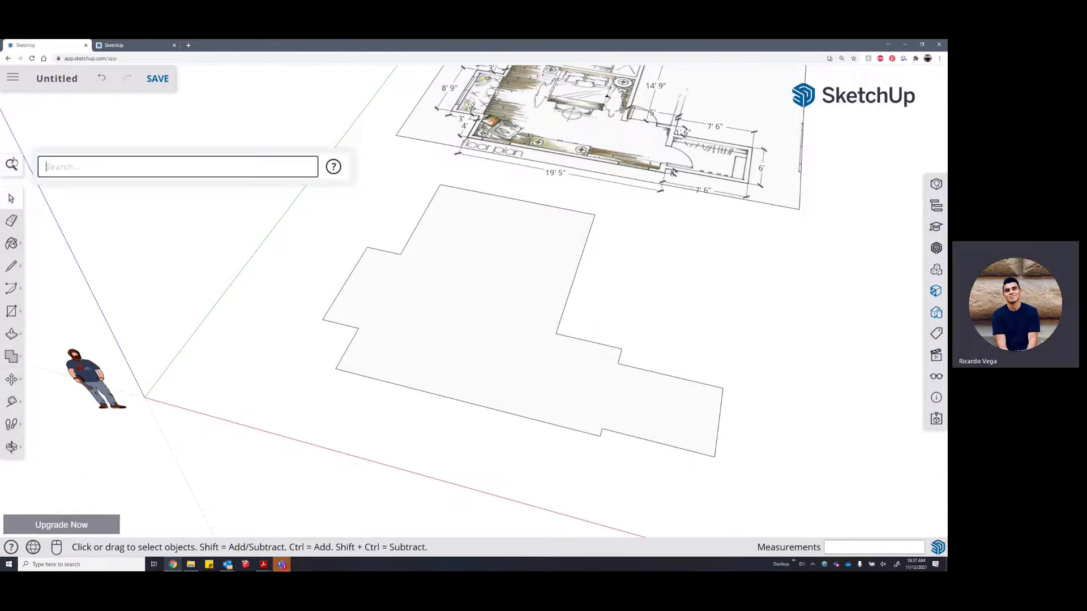
pyautogui.write('off')
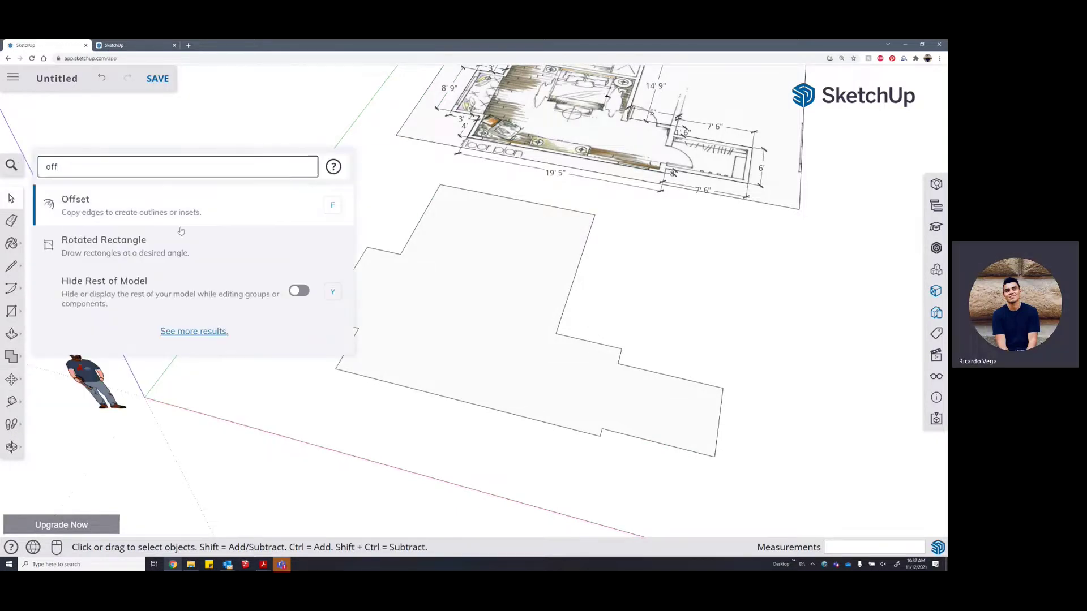
pyautogui.click(197, 211)
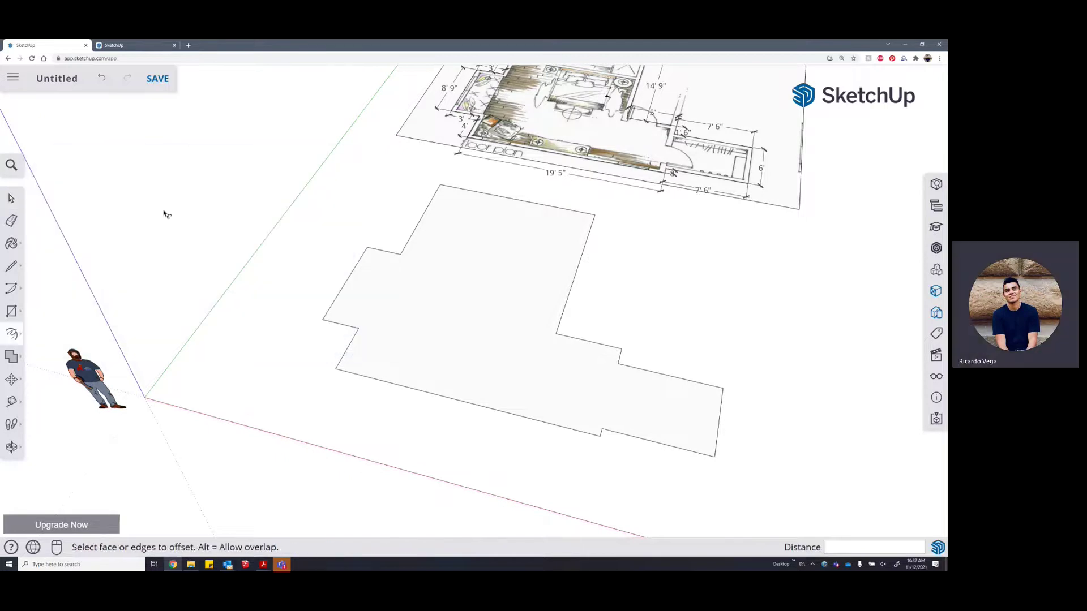
pyautogui.scroll(3, 383, 274)
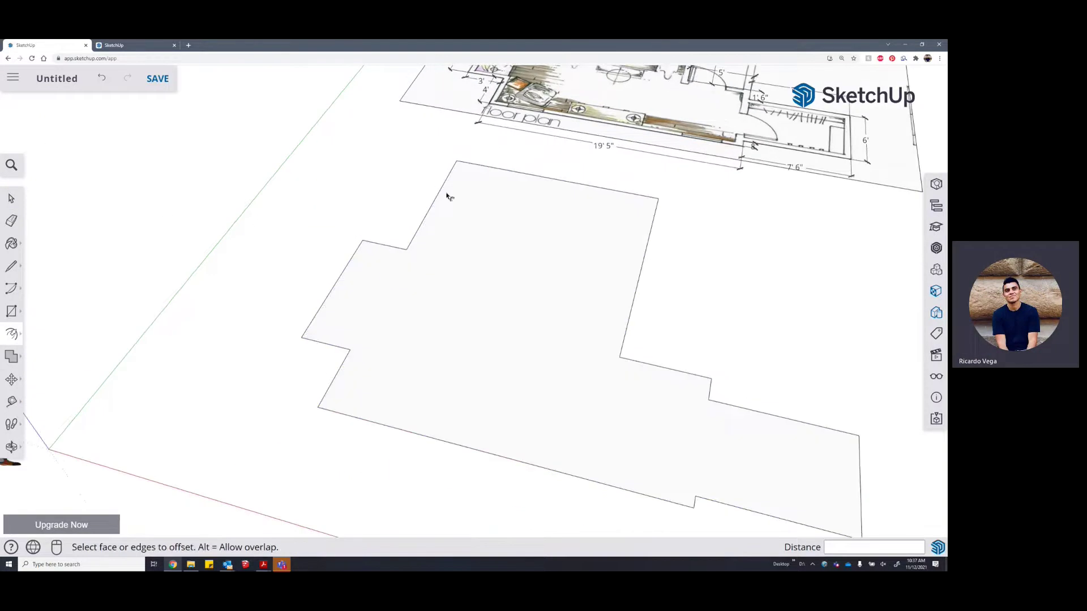
pyautogui.click(350, 280)
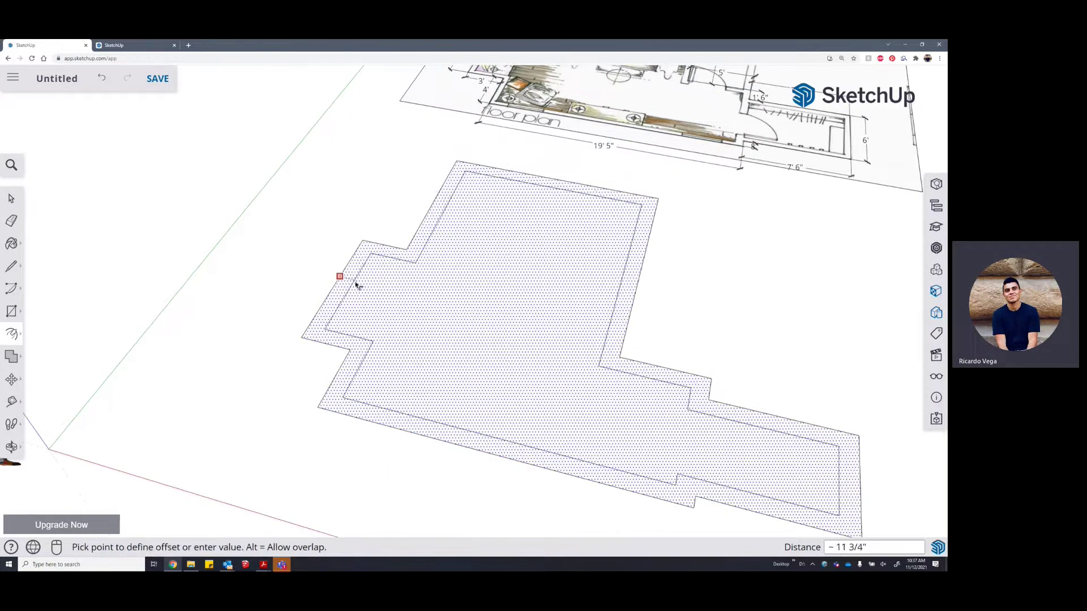
pyautogui.scroll(-3, 321, 265)
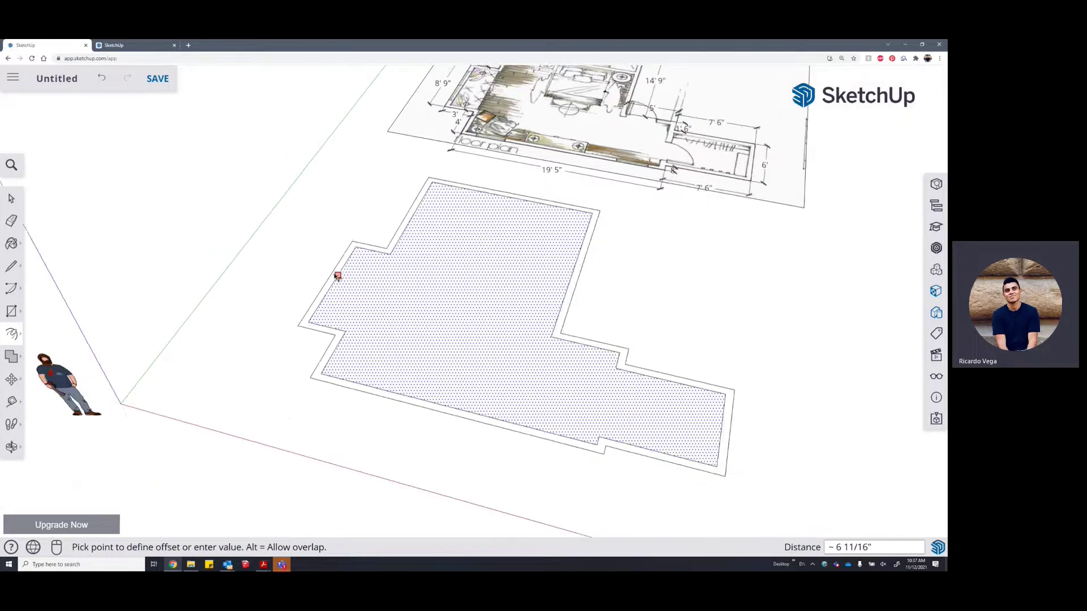
pyautogui.scroll(5, 457, 142)
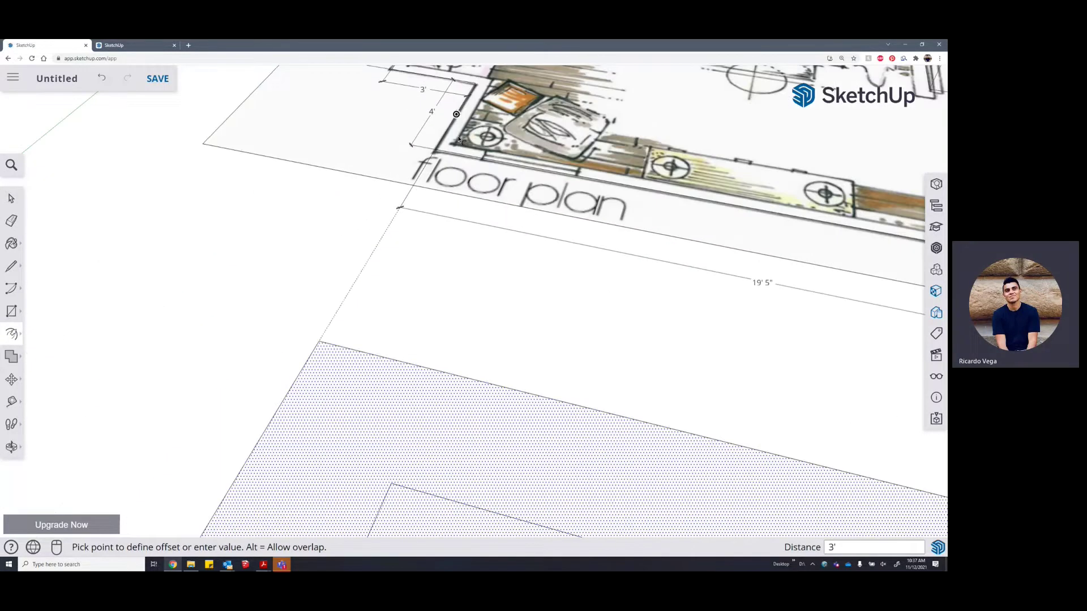
pyautogui.scroll(-5, 457, 140)
pyautogui.scroll(3, 359, 306)
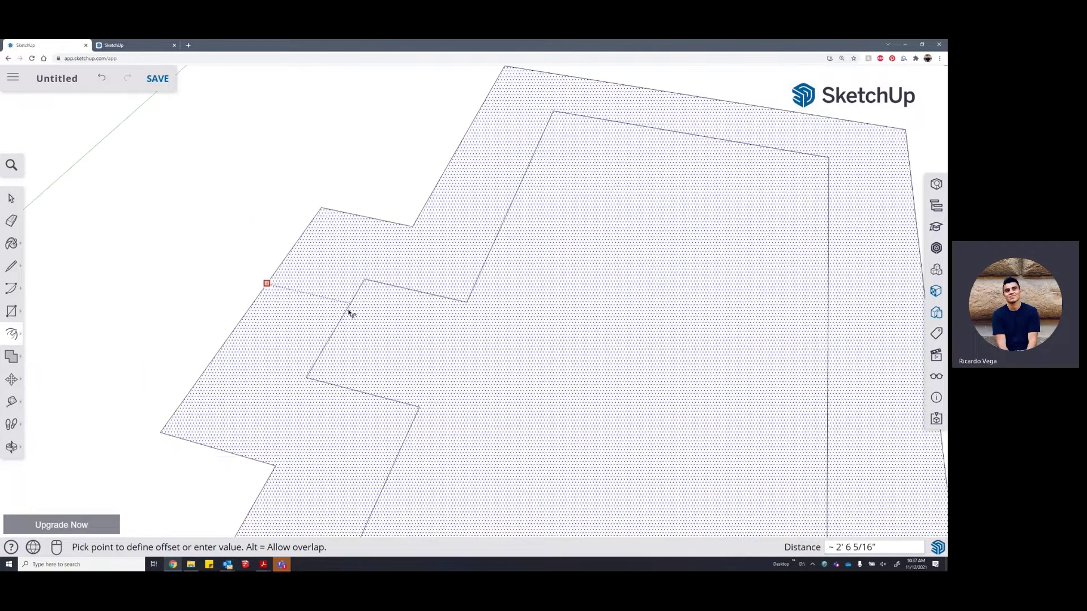
pyautogui.write('6')
pyautogui.press('Return')
pyautogui.press('space')
pyautogui.scroll(-5, 317, 283)
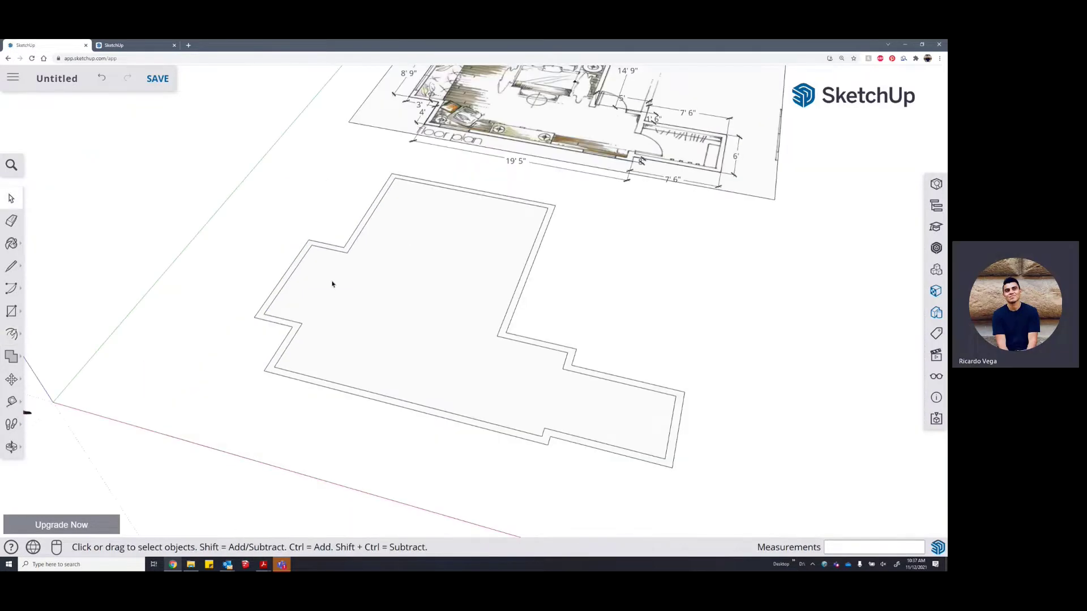
# Compare the offset wall outline with the floor plan's interior walls and door openings
pyautogui.scroll(2, 584, 471)
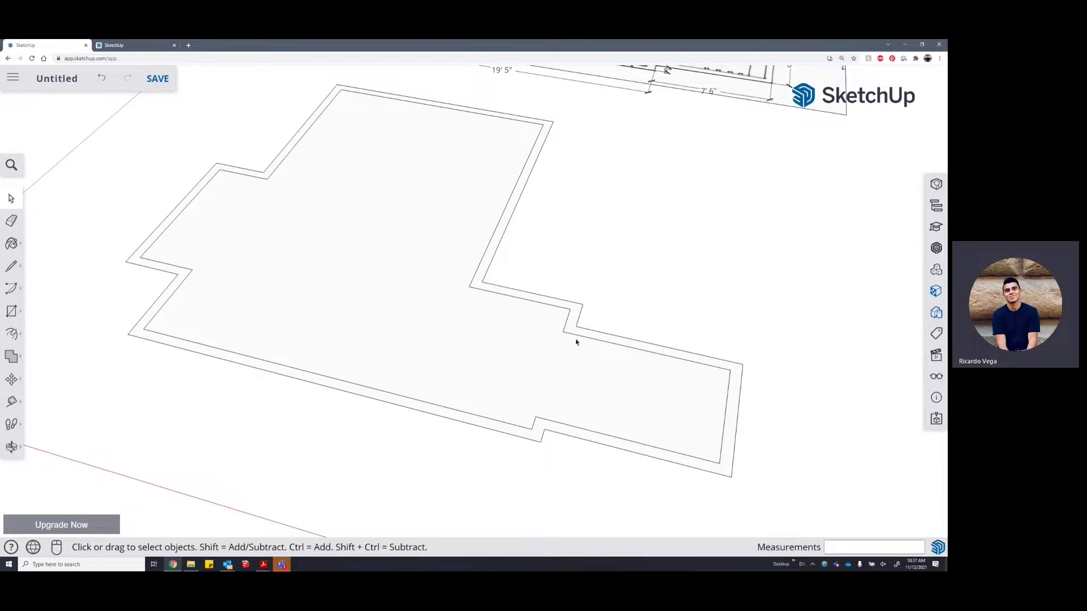
pyautogui.moveTo(552, 122); pyautogui.dragTo(432, 294, button='middle')
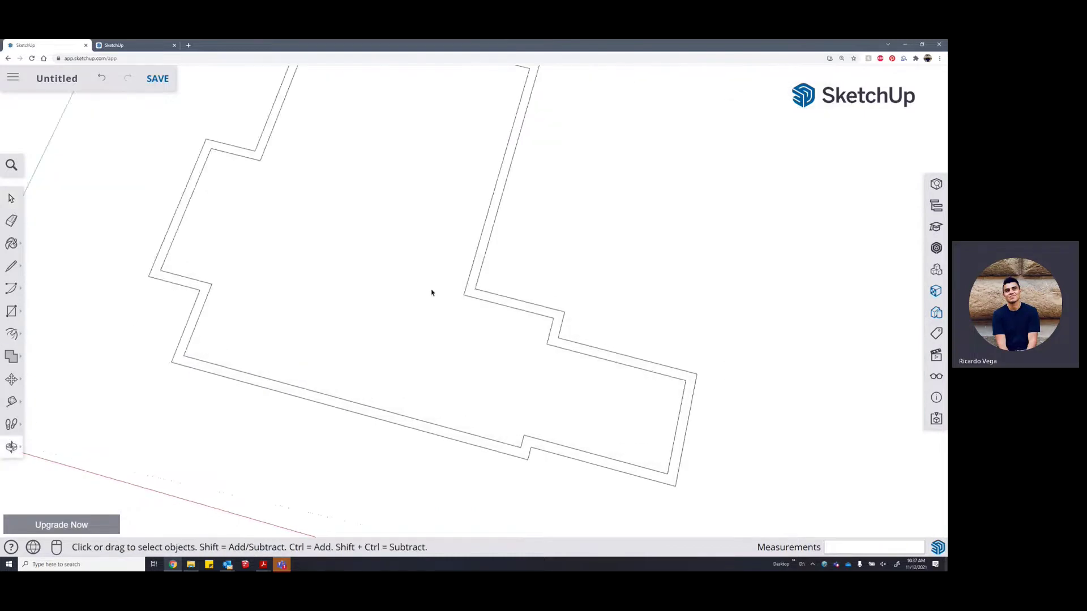
pyautogui.scroll(-3, 482, 349)
pyautogui.scroll(3, 480, 102)
pyautogui.scroll(-2, 538, 315)
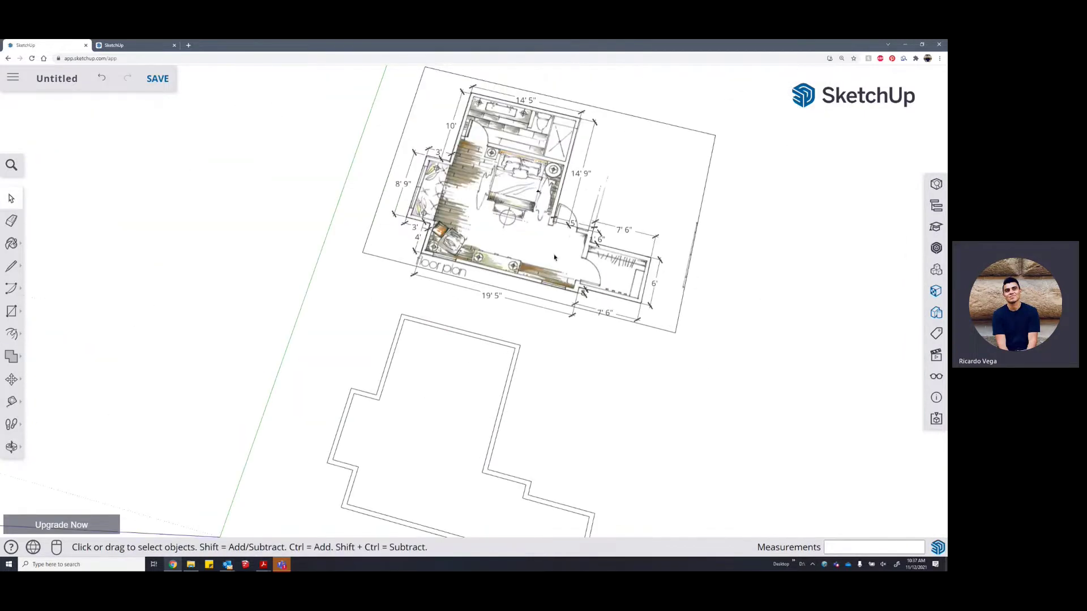
pyautogui.scroll(2, 552, 146)
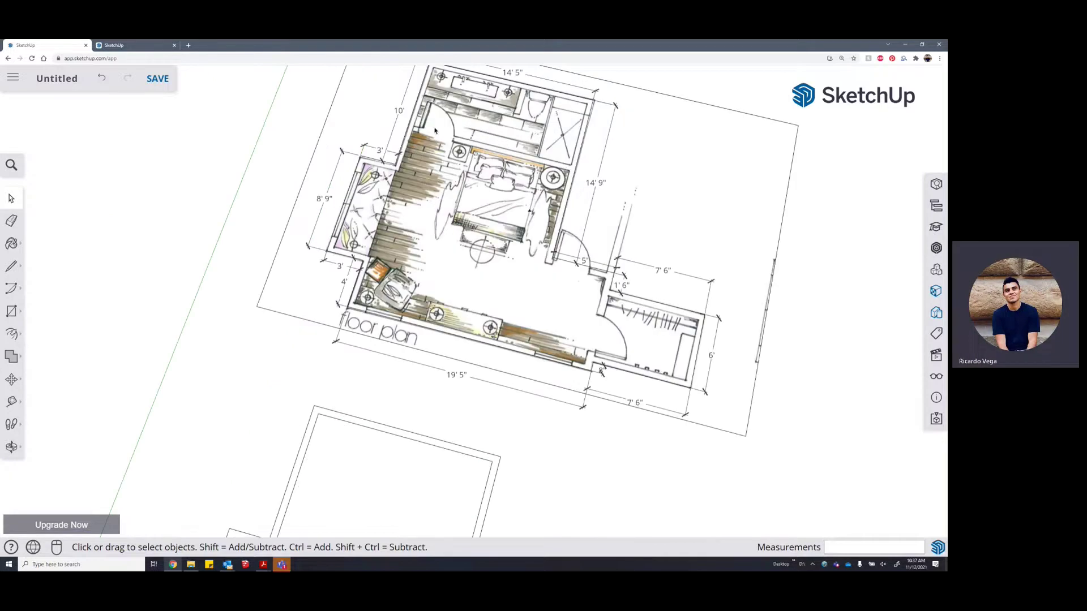
# Examine the door opening beside the 5' dimension on the floor plan against the offset wall outline
pyautogui.scroll(-2, 538, 161)
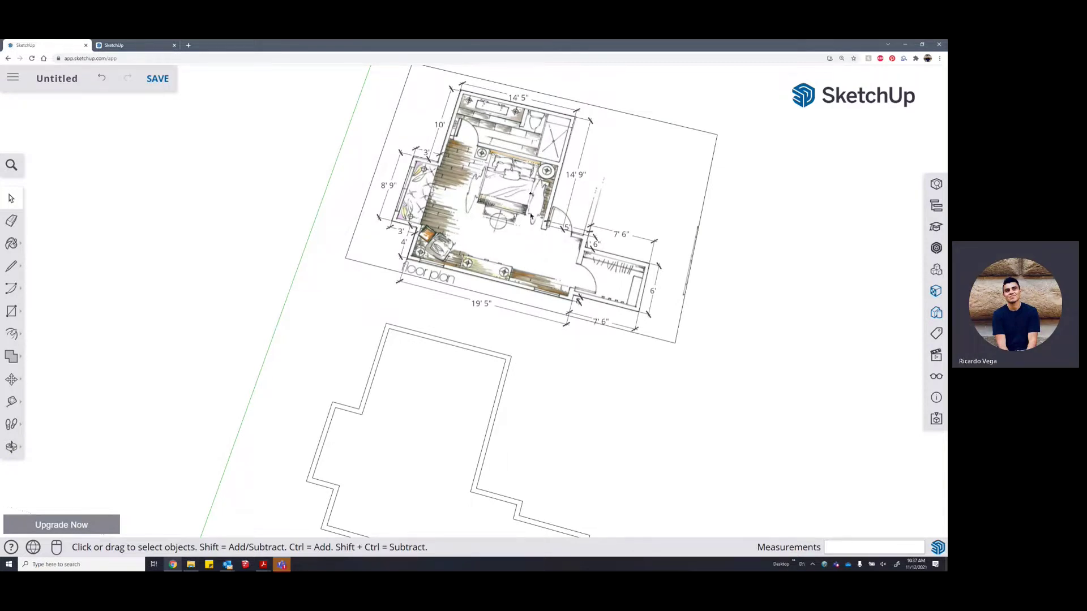
pyautogui.scroll(-4, 530, 215)
pyautogui.moveTo(498, 340); pyautogui.dragTo(539, 218, button='middle')
pyautogui.scroll(6, 542, 211)
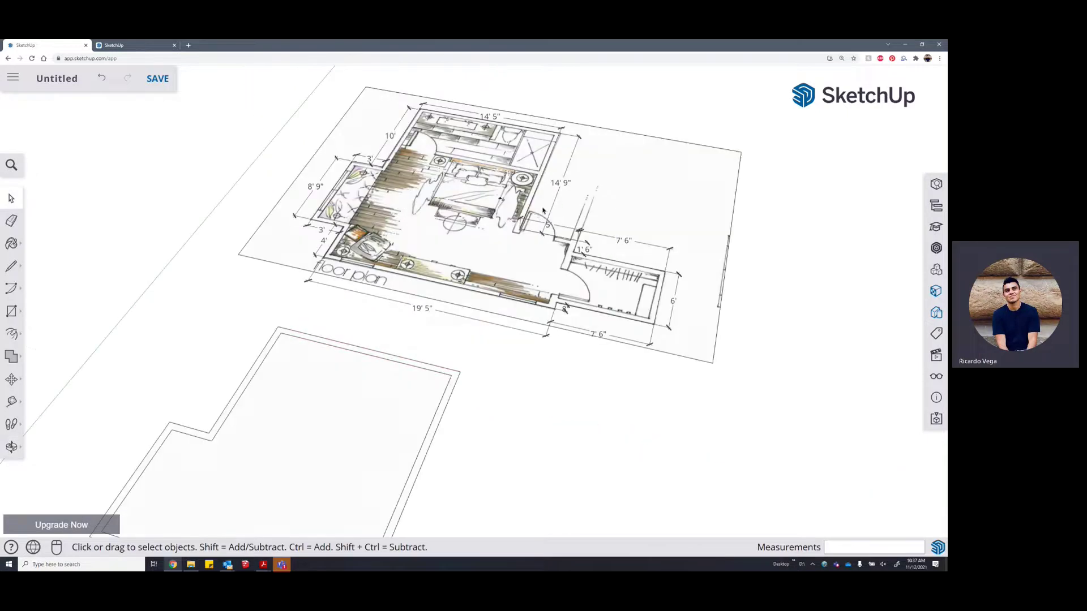
pyautogui.scroll(-3, 543, 211)
pyautogui.scroll(5, 543, 200)
pyautogui.scroll(-4, 487, 191)
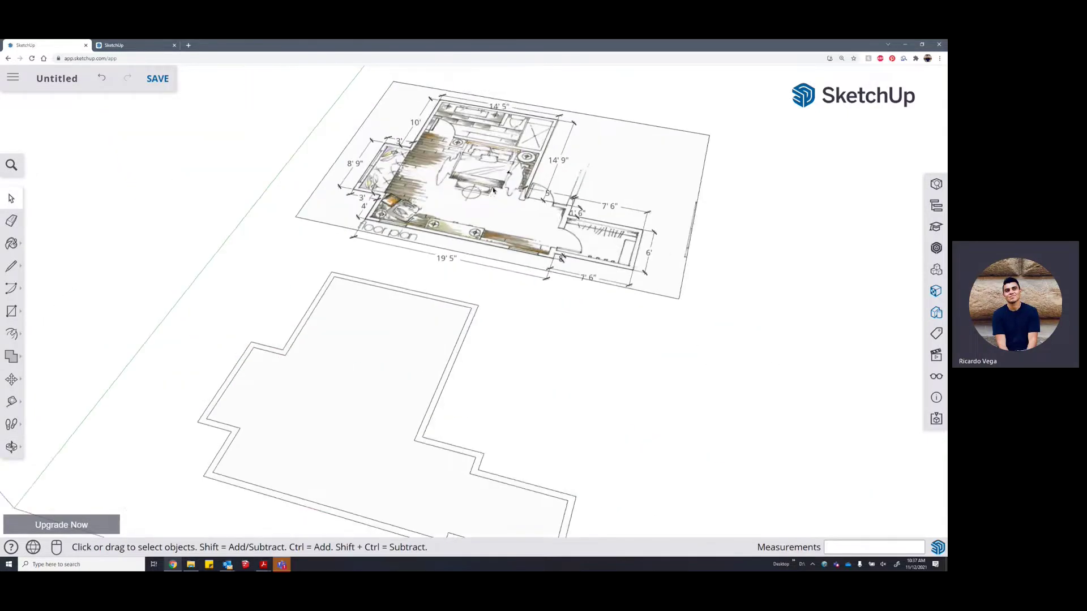
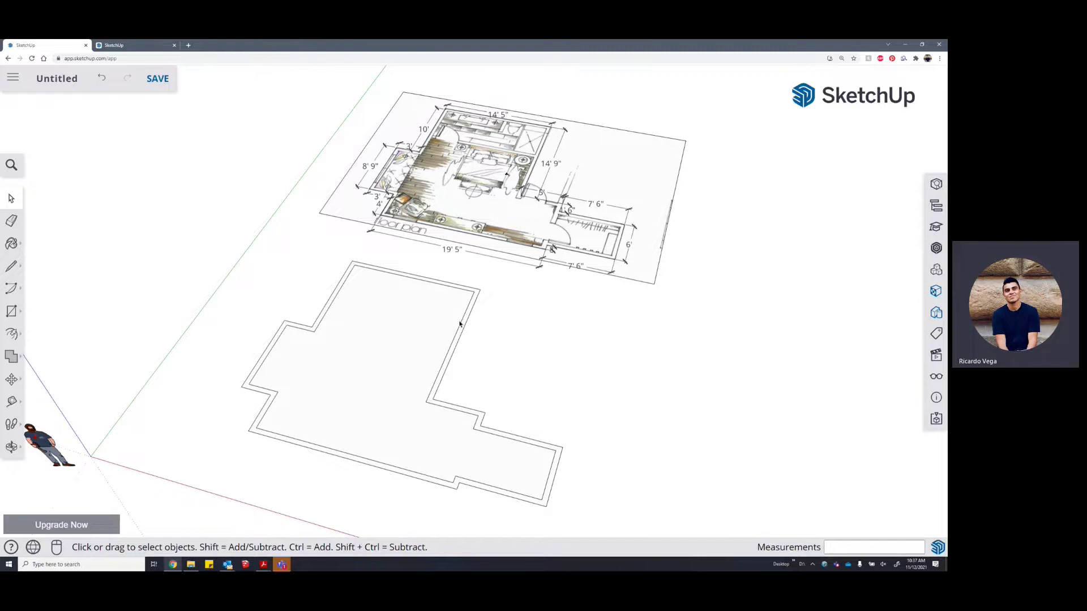
pyautogui.scroll(10, 515, 215)
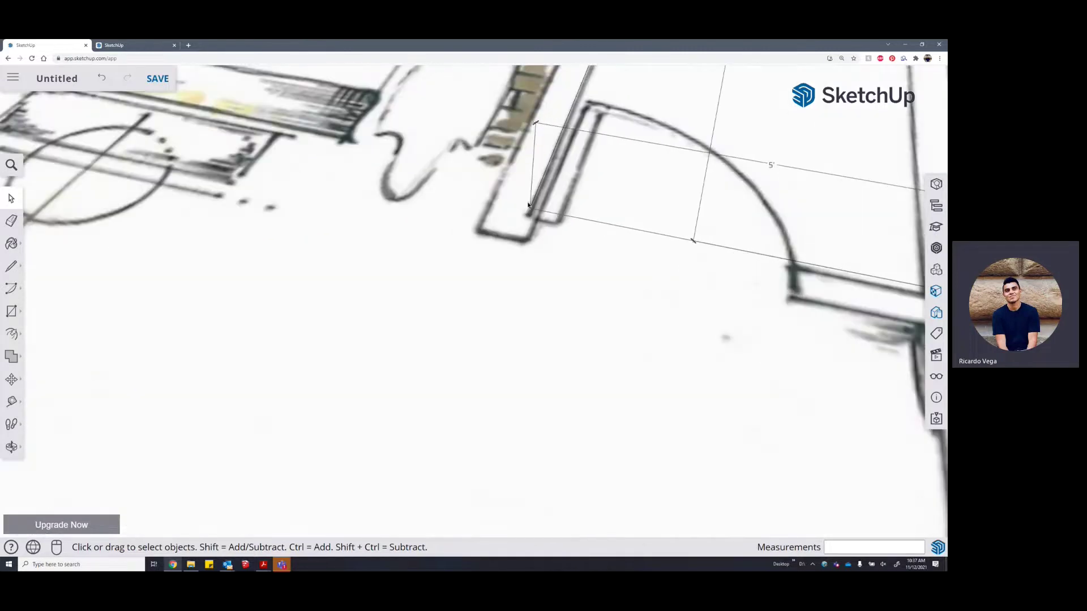
pyautogui.scroll(-10, 529, 205)
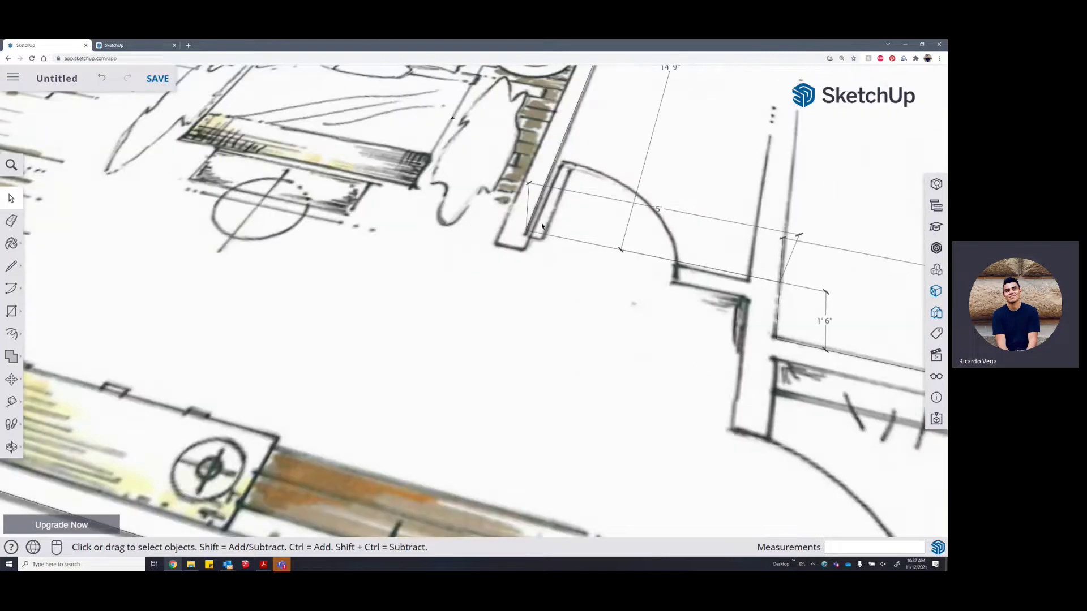
pyautogui.scroll(-2, 557, 197)
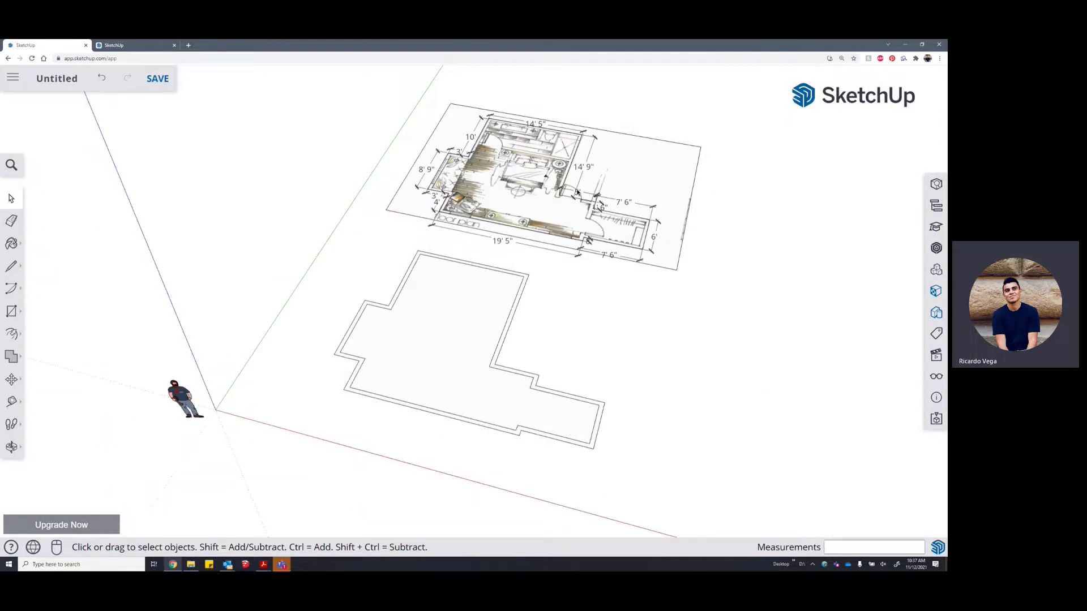
# Measure the short setback at the wall end beside the door near the 5' dimension with Tape Measure, without placing a guide
pyautogui.scroll(10, 547, 223)
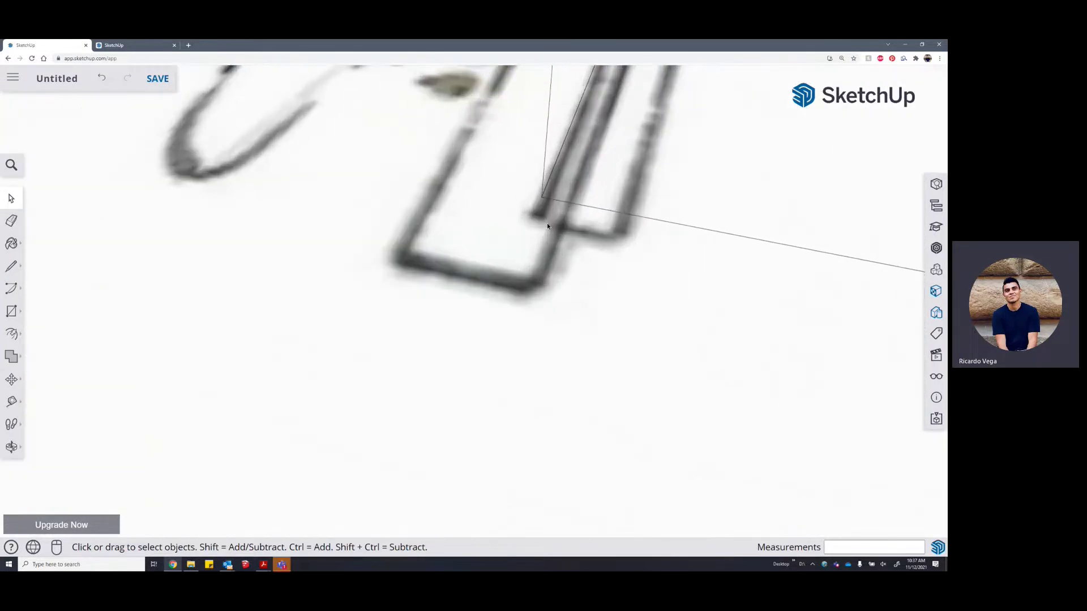
pyautogui.press('t')
pyautogui.click(547, 226)
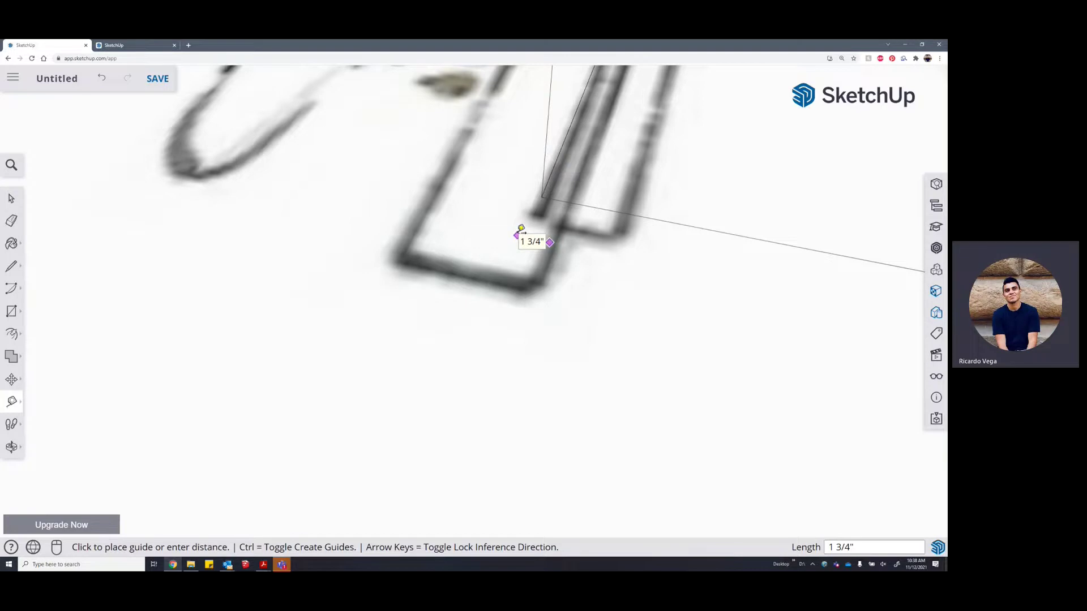
pyautogui.press('space')
pyautogui.scroll(-10, 552, 203)
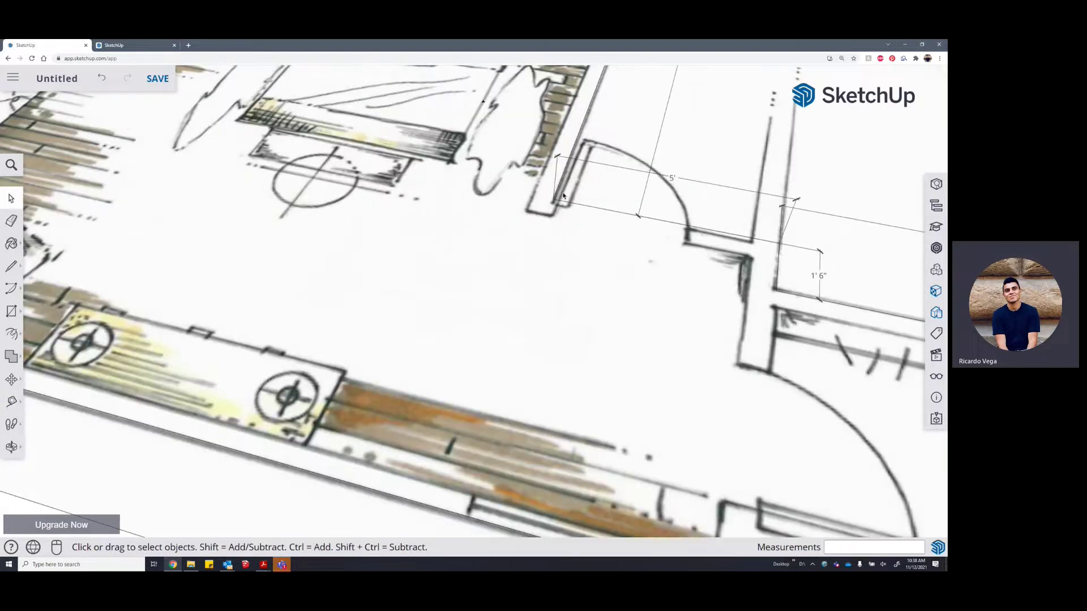
# Place a guide point with Tape Measure on the wall outline's edge, just beside the matching corner near the door opening
pyautogui.scroll(10, 514, 324)
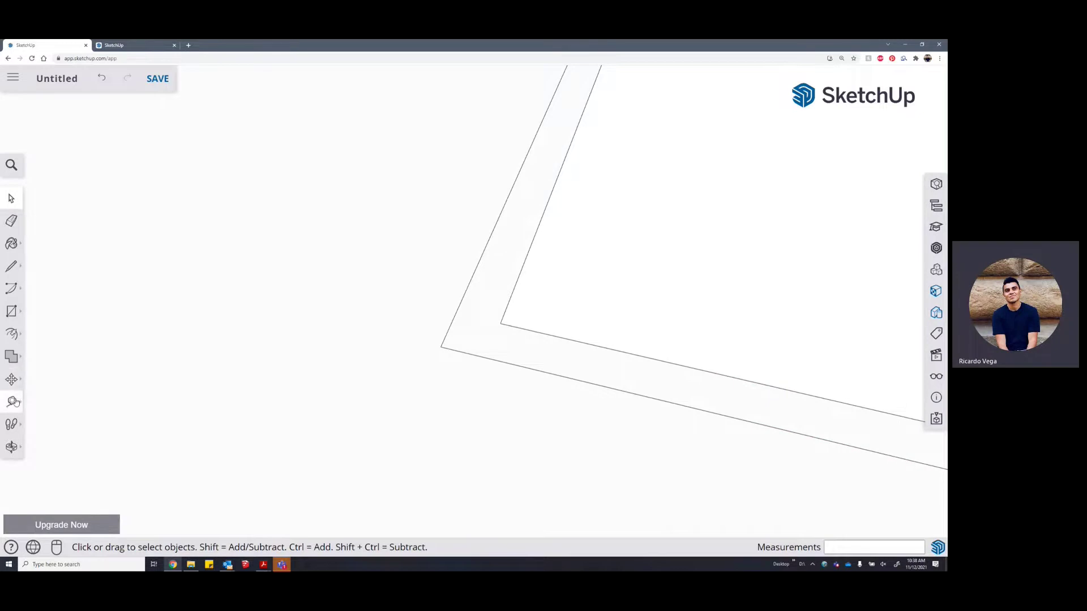
pyautogui.click(12, 402)
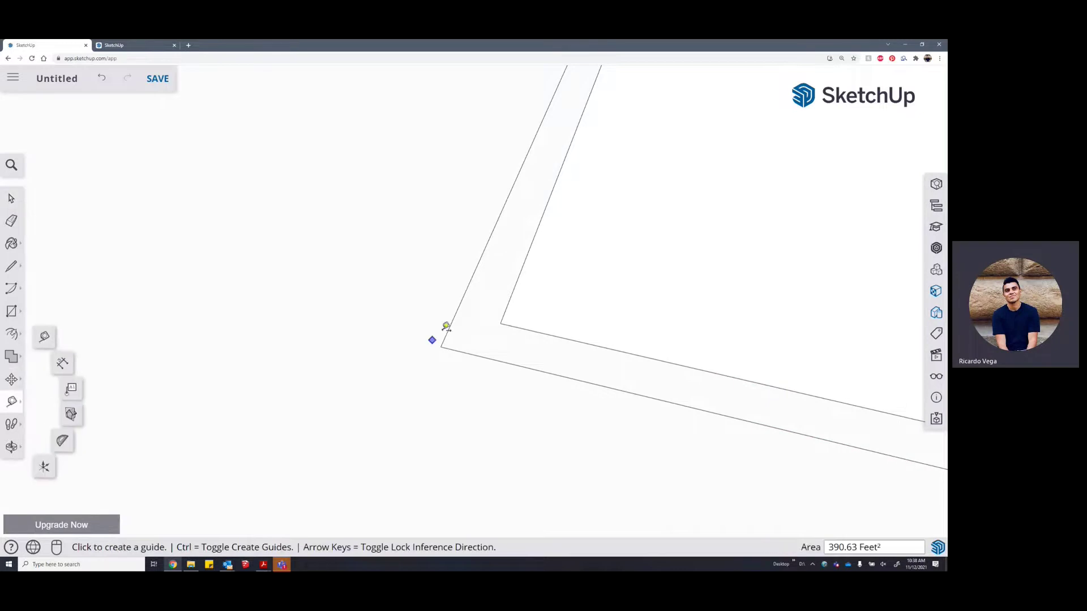
pyautogui.click(502, 322)
pyautogui.click(547, 332)
pyautogui.scroll(4, 524, 323)
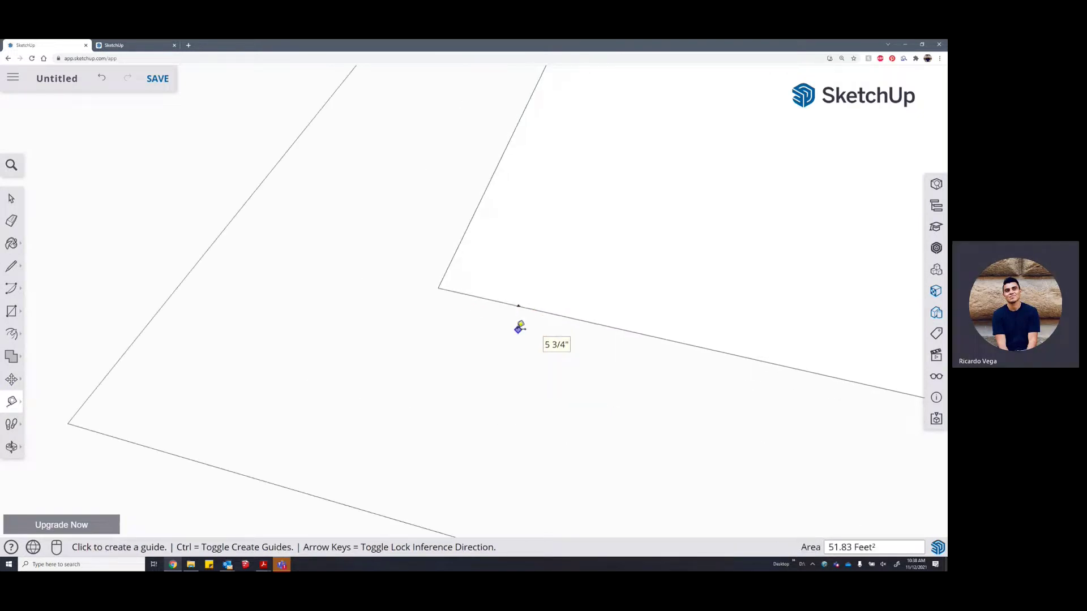
pyautogui.scroll(-3, 521, 305)
pyautogui.scroll(-4, 510, 308)
pyautogui.scroll(3, 487, 306)
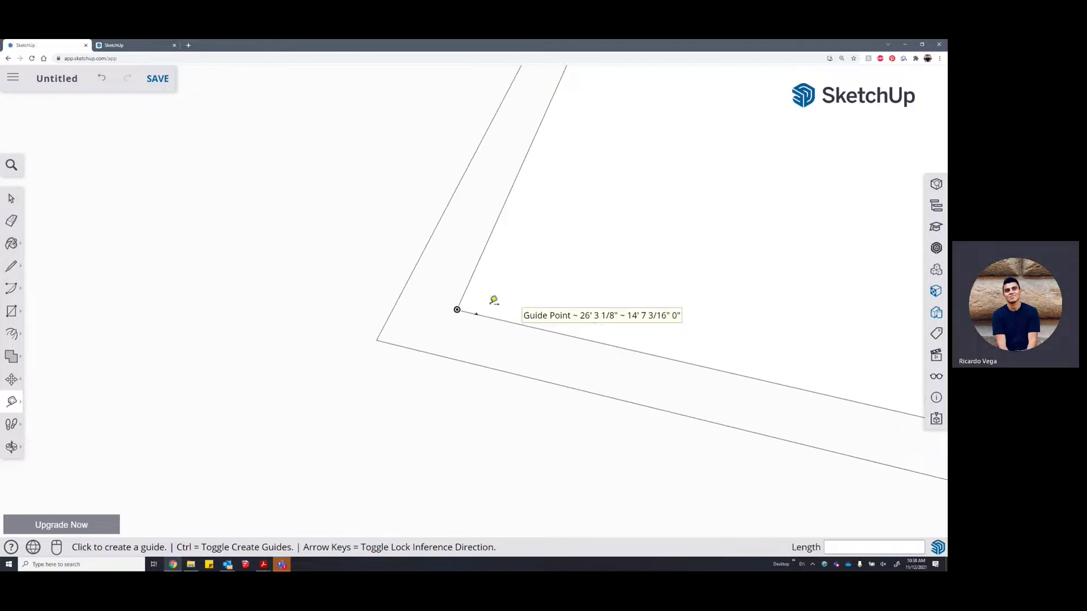
# Create a guide line parallel to the 14' 9" wall edge at a 2" distance, marking the start of the door opening
pyautogui.click(479, 294)
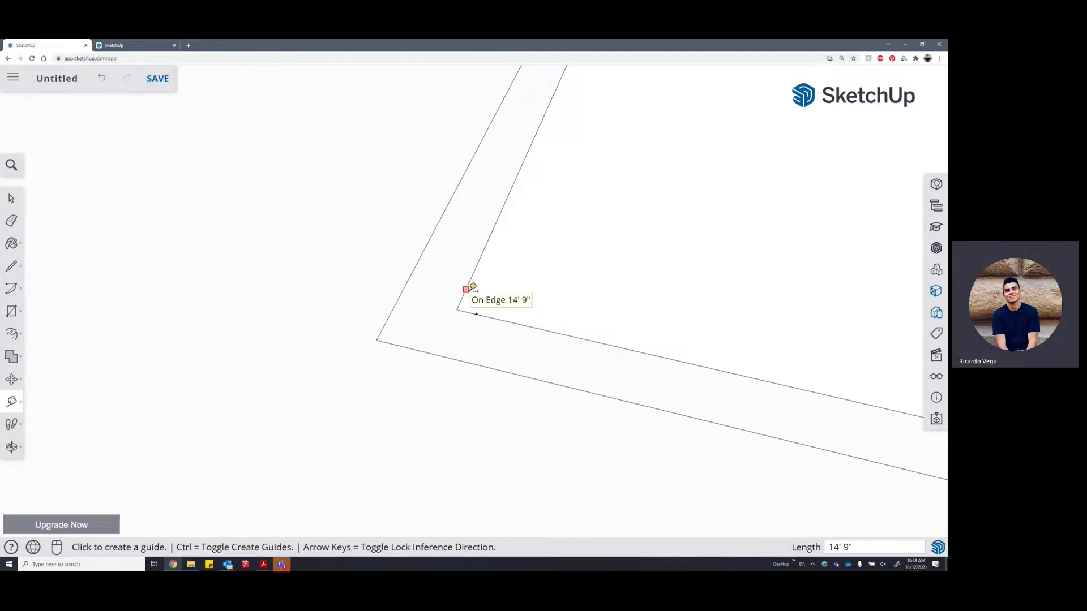
pyautogui.scroll(-2, 459, 306)
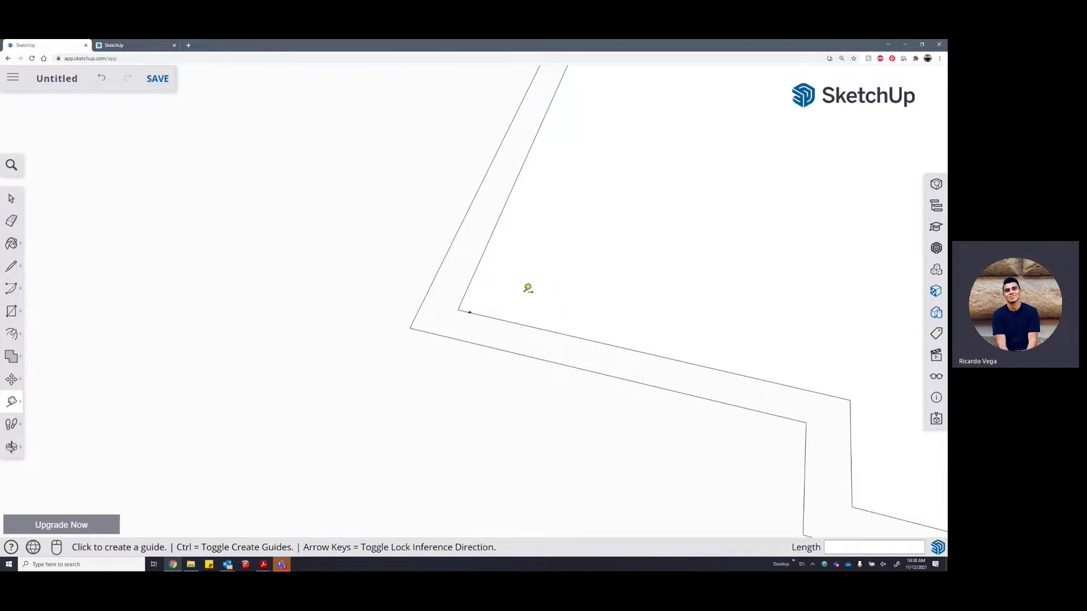
pyautogui.click(480, 264)
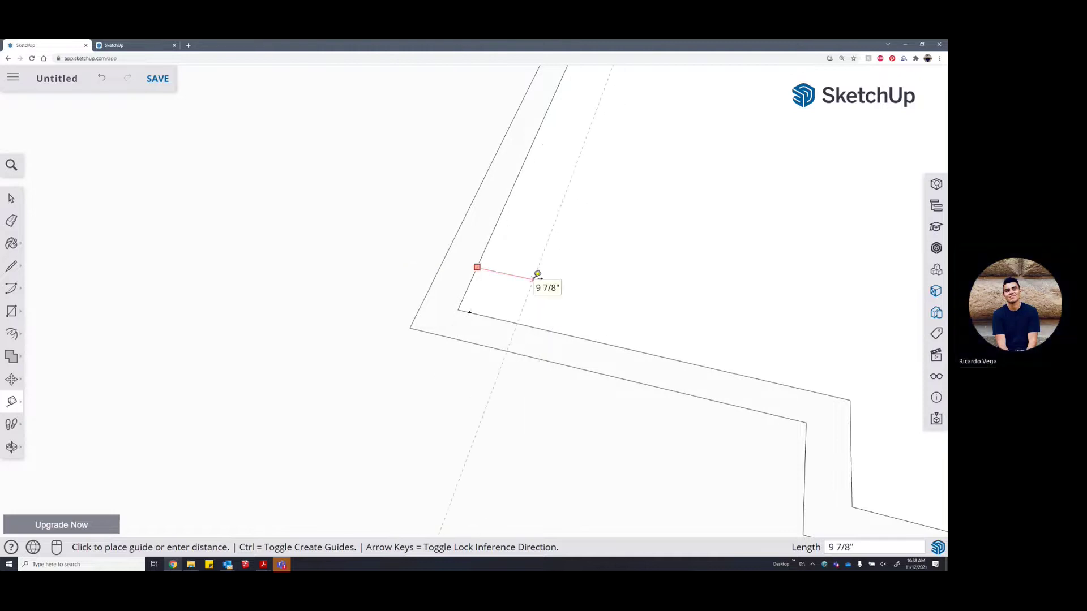
pyautogui.write('"')
pyautogui.press('Return')
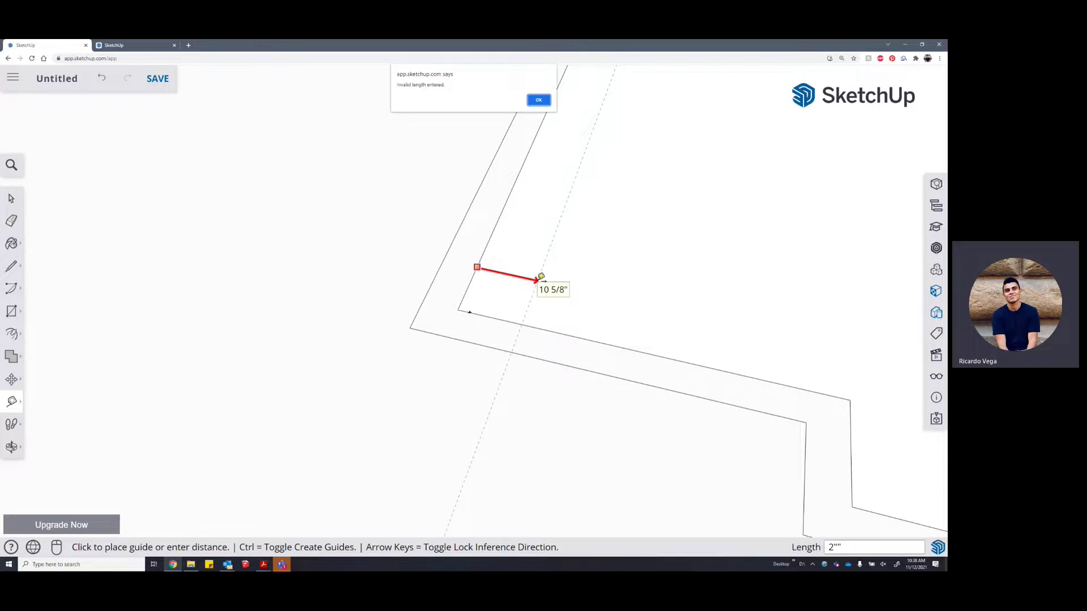
pyautogui.press('Return')
pyautogui.write('2"')
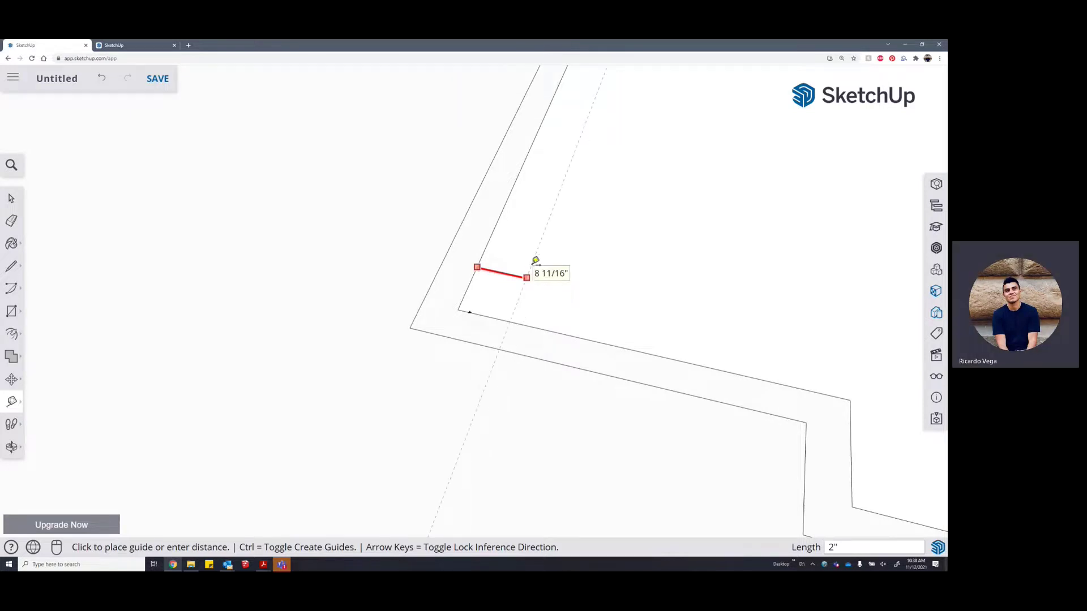
pyautogui.press('Return')
pyautogui.press('space')
pyautogui.scroll(3, 476, 313)
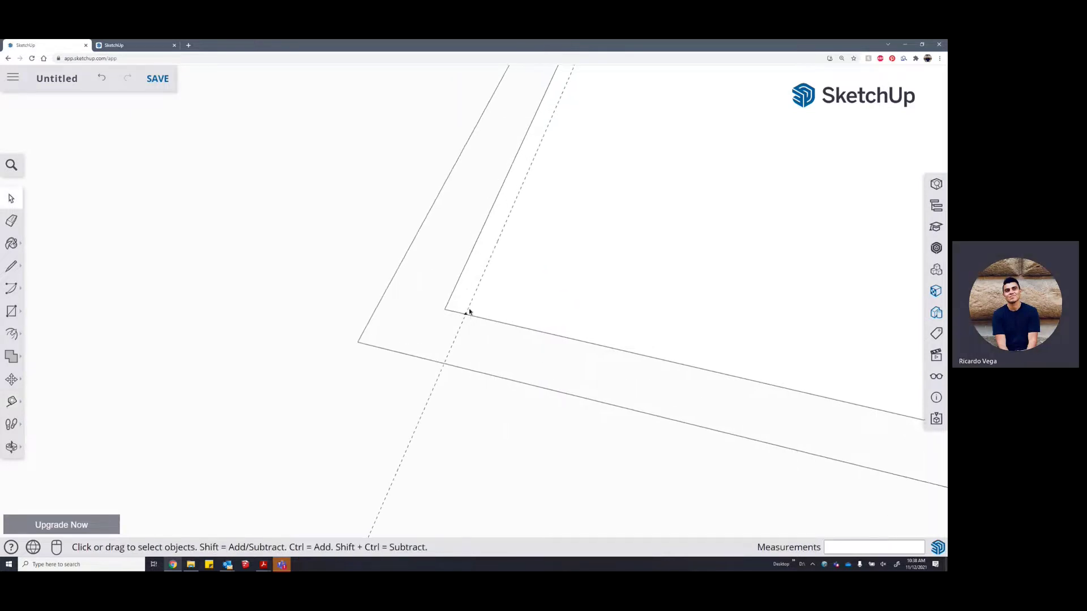
pyautogui.scroll(-1, 475, 295)
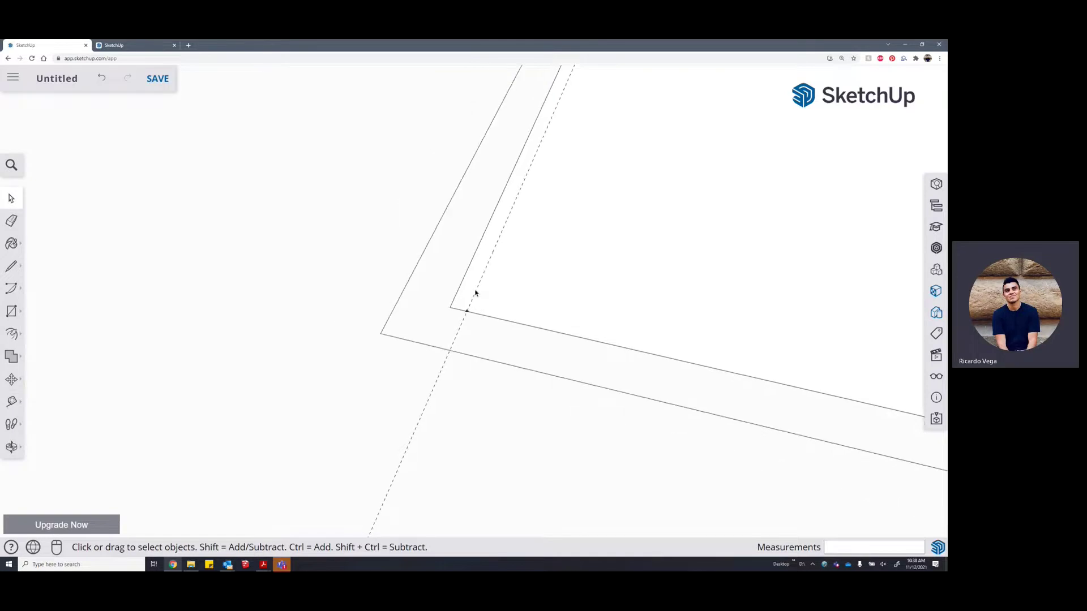
# Measure the width of the door opening near the 5' dimension on the floor plan, without placing a guide
pyautogui.scroll(-15, 465, 322)
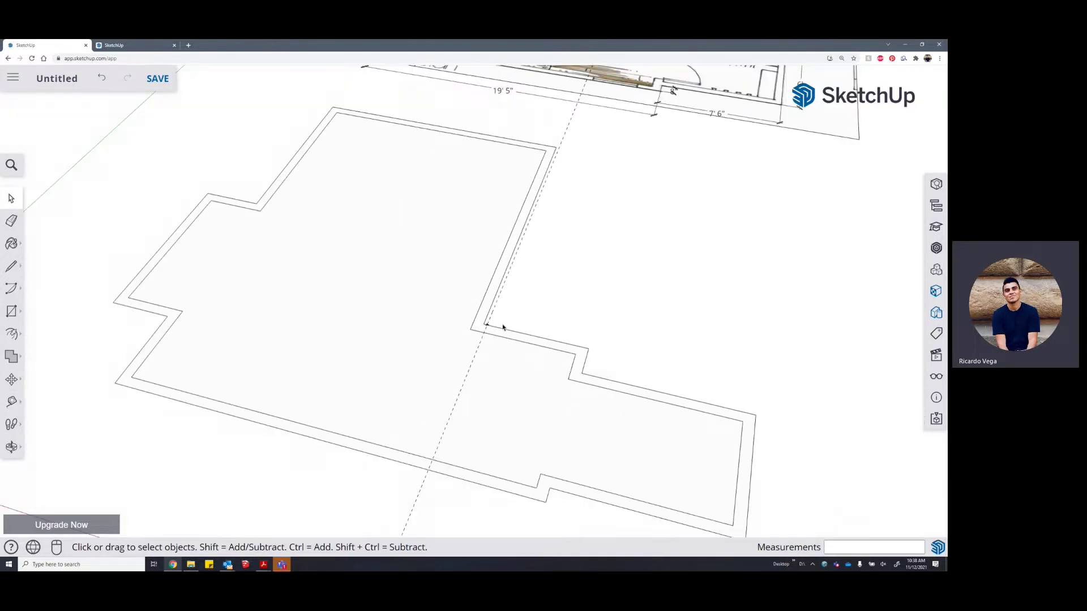
pyautogui.scroll(10, 520, 293)
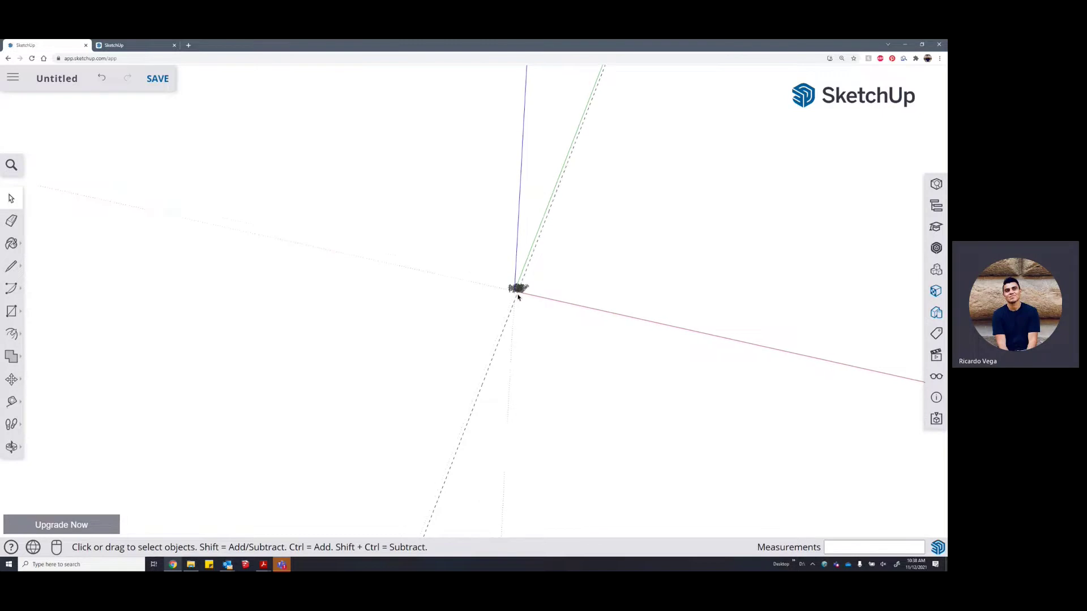
pyautogui.scroll(6, 537, 297)
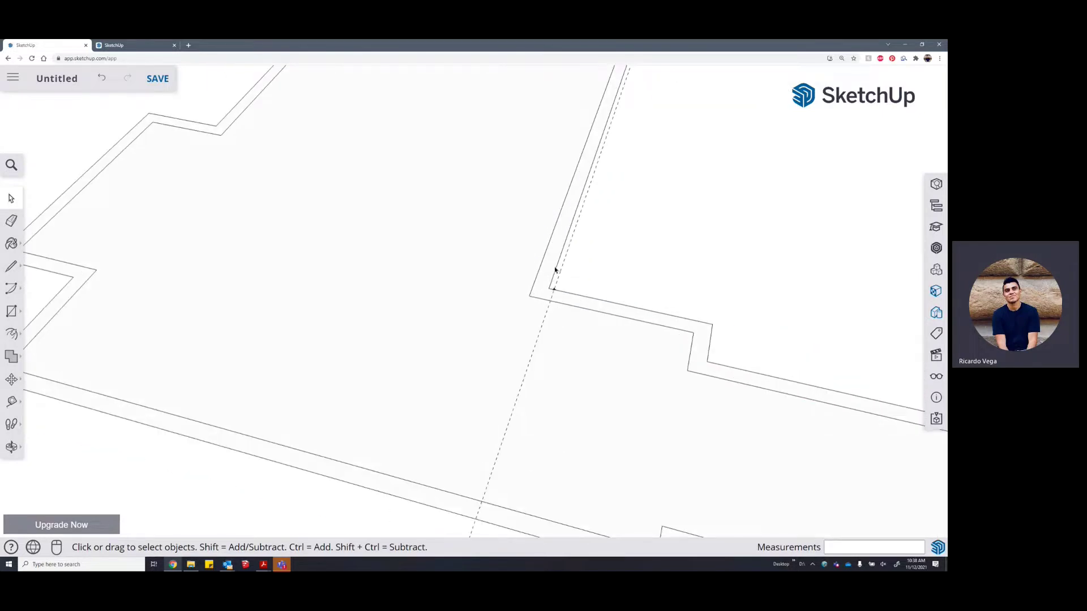
pyautogui.scroll(2, 589, 317)
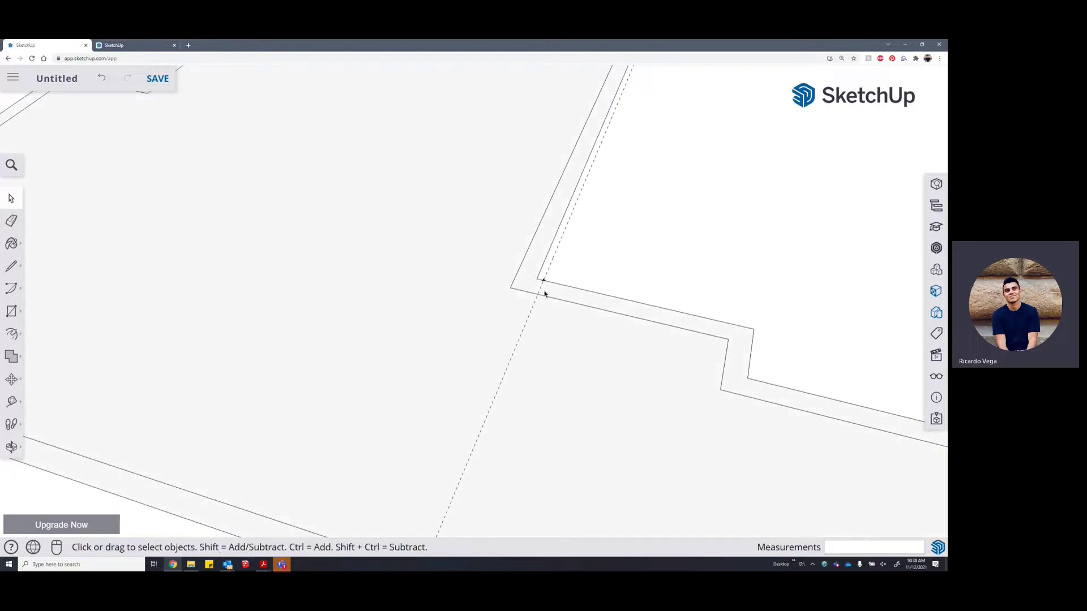
pyautogui.scroll(-10, 536, 291)
pyautogui.scroll(12, 521, 273)
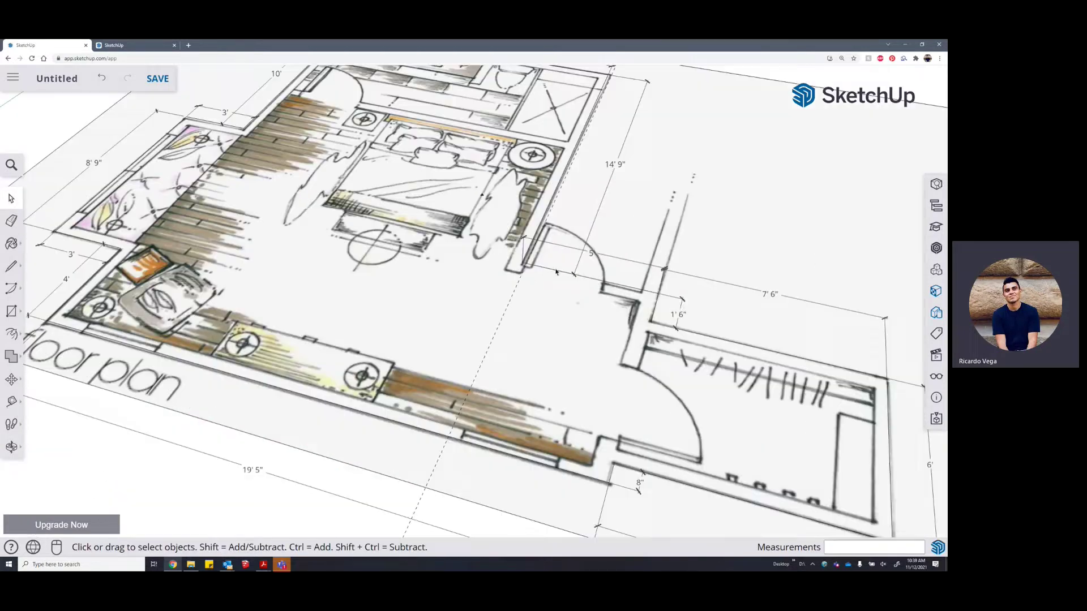
pyautogui.scroll(4, 521, 274)
pyautogui.press('t')
pyautogui.click(504, 271)
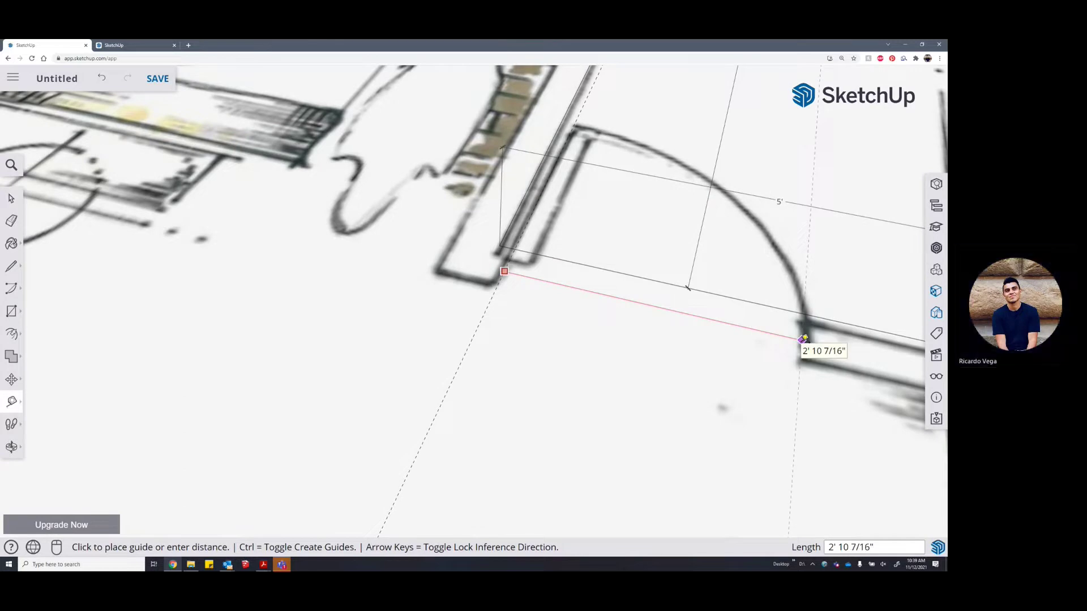
pyautogui.press('space')
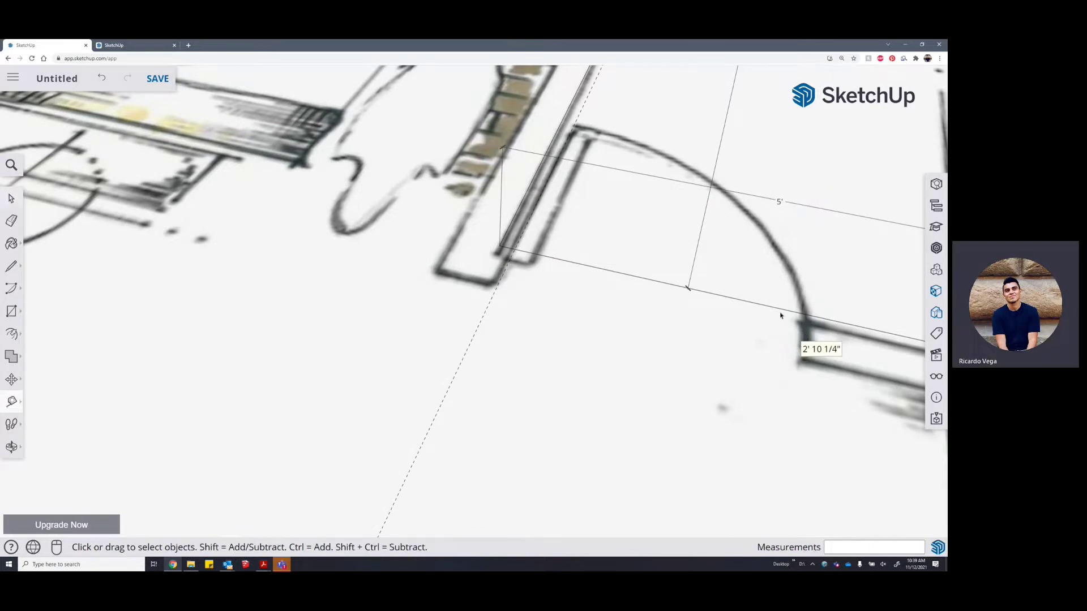
# Create a guide line parallel to the first door guide at a 2'10" distance, marking the end of the door opening
pyautogui.scroll(-5, 685, 238)
pyautogui.scroll(-3, 633, 308)
pyautogui.scroll(8, 599, 308)
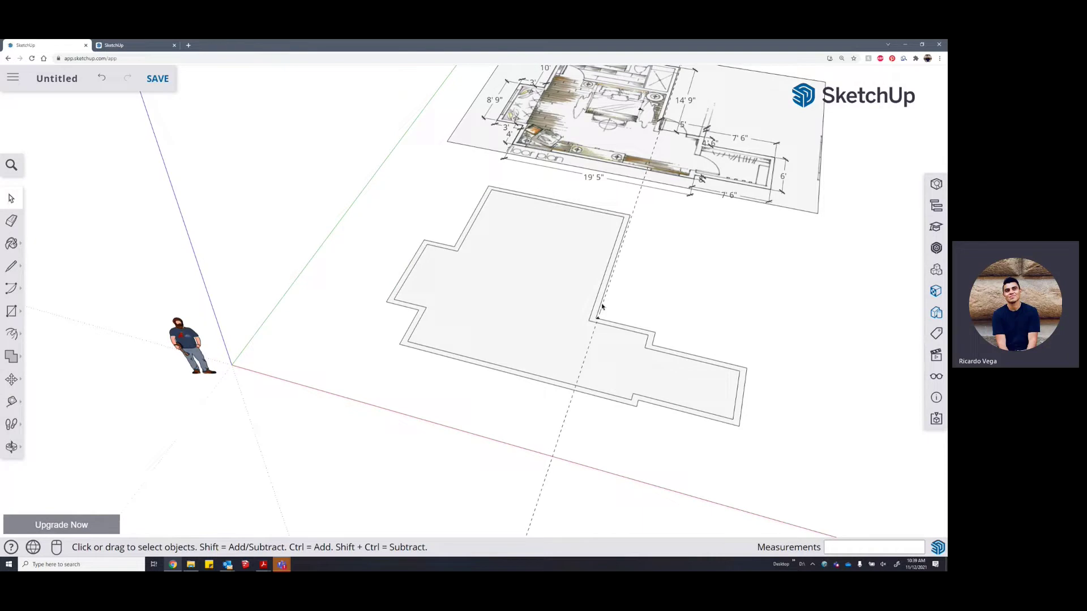
pyautogui.press('t')
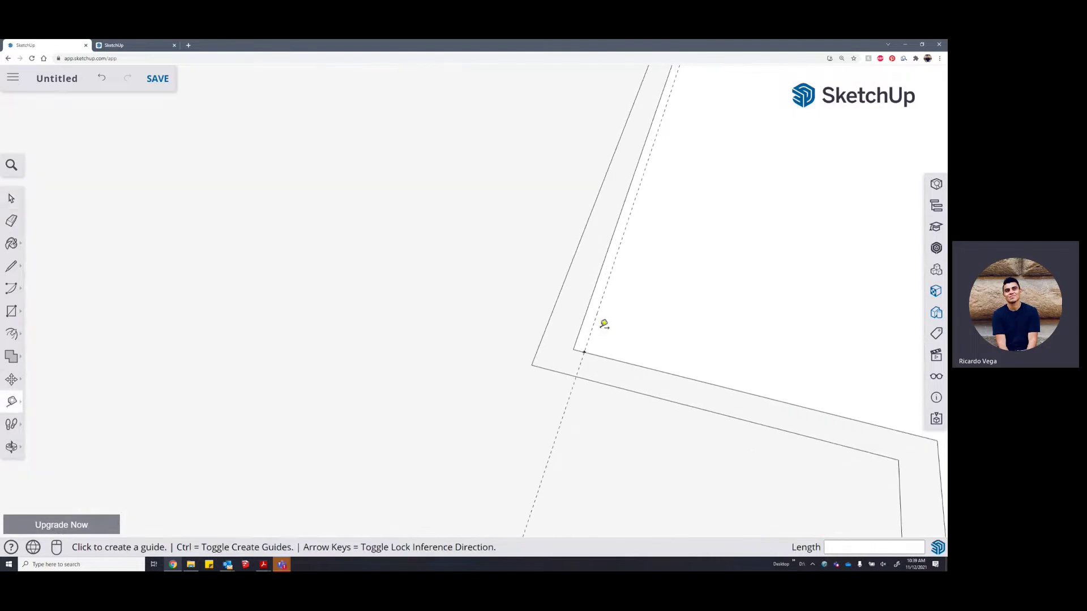
pyautogui.click(592, 334)
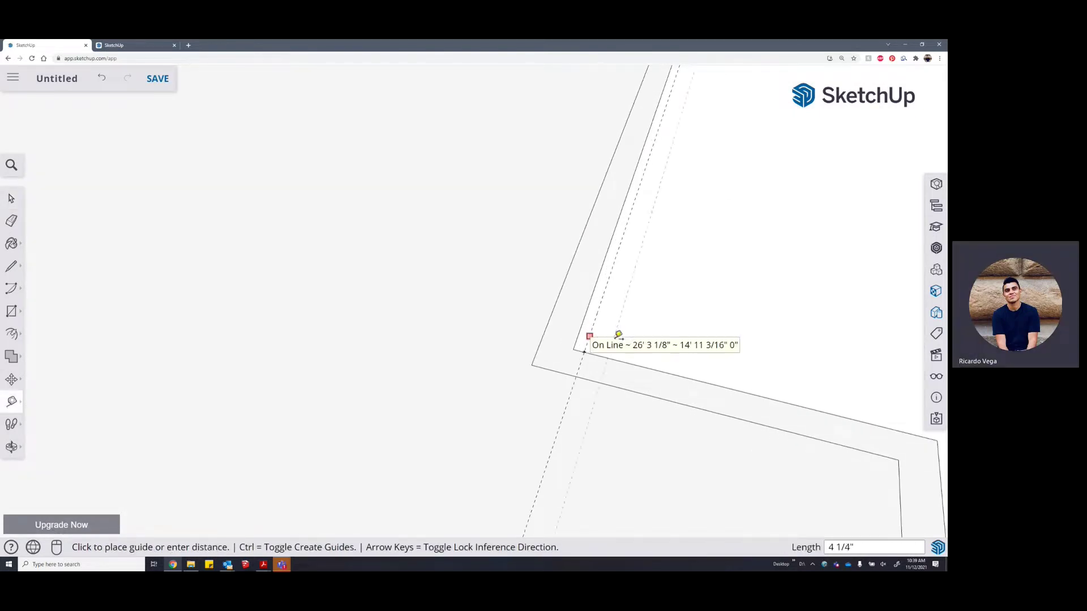
pyautogui.click(602, 308)
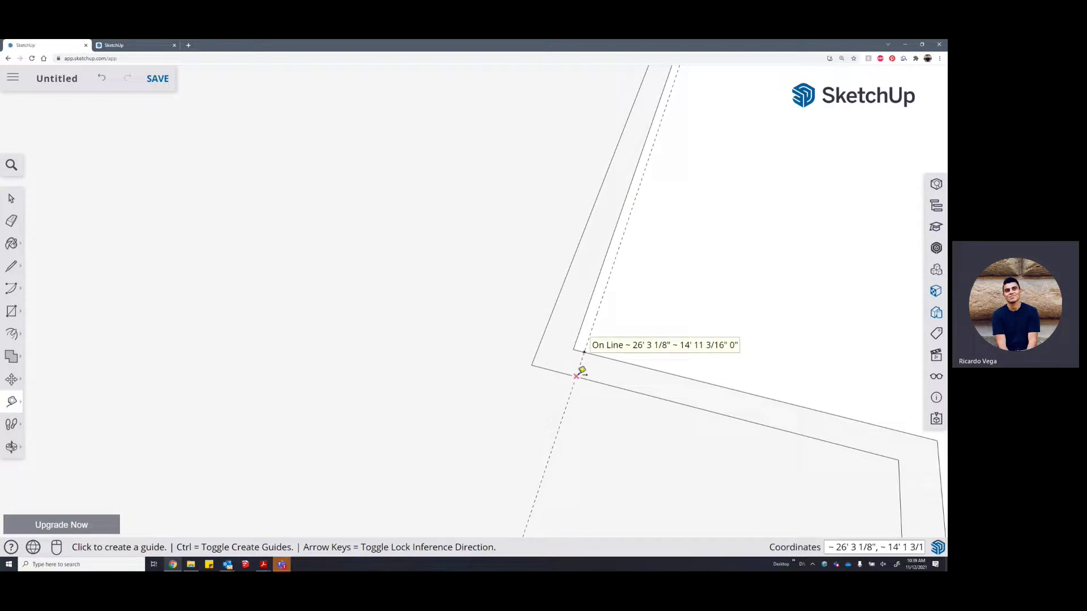
pyautogui.click(594, 374)
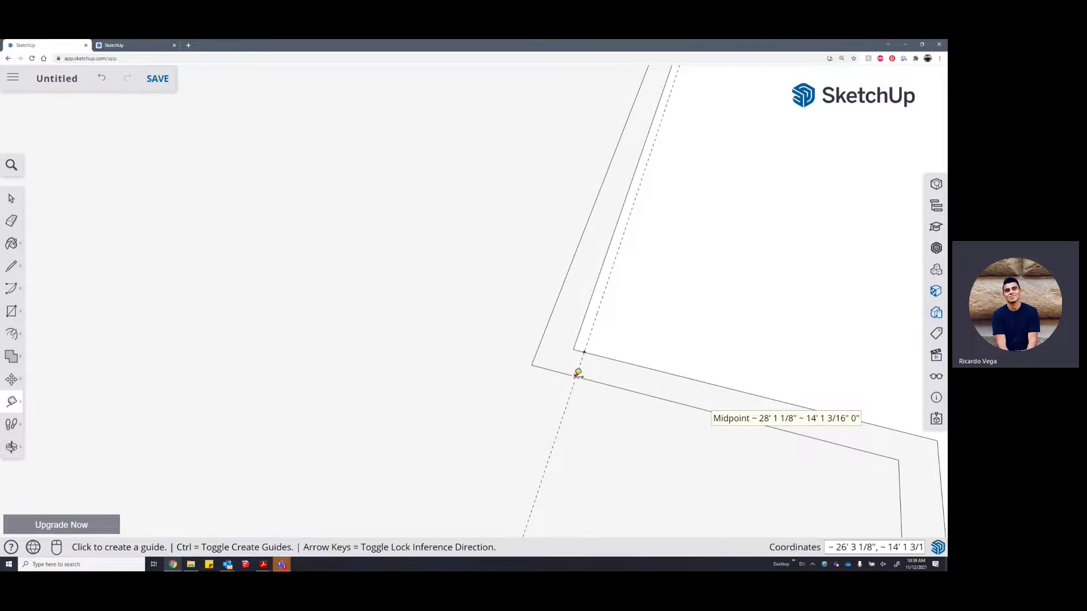
pyautogui.scroll(-5, 611, 322)
pyautogui.scroll(5, 596, 340)
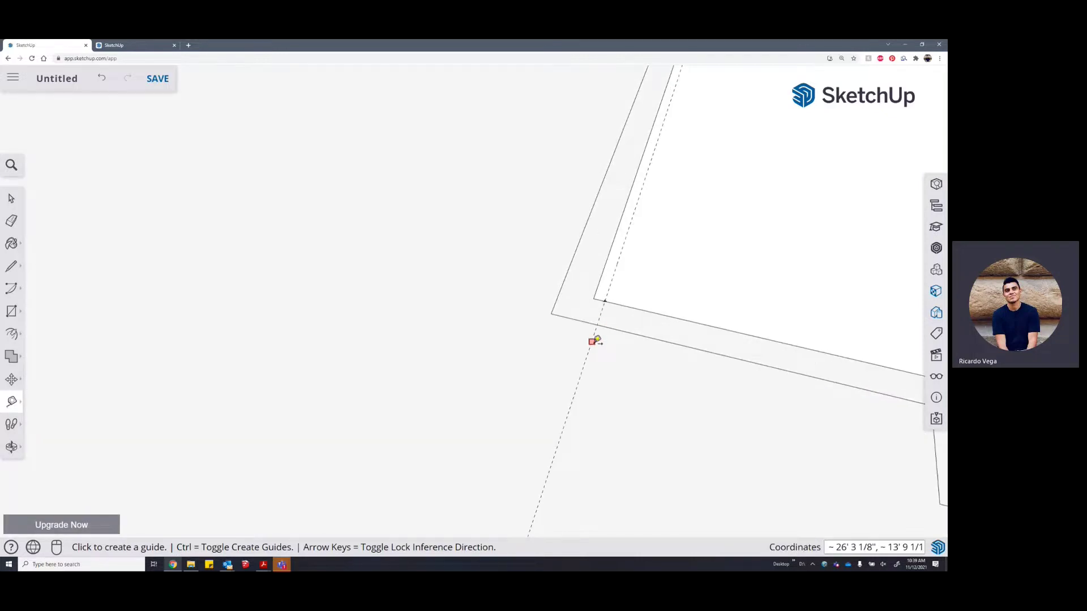
pyautogui.click(590, 349)
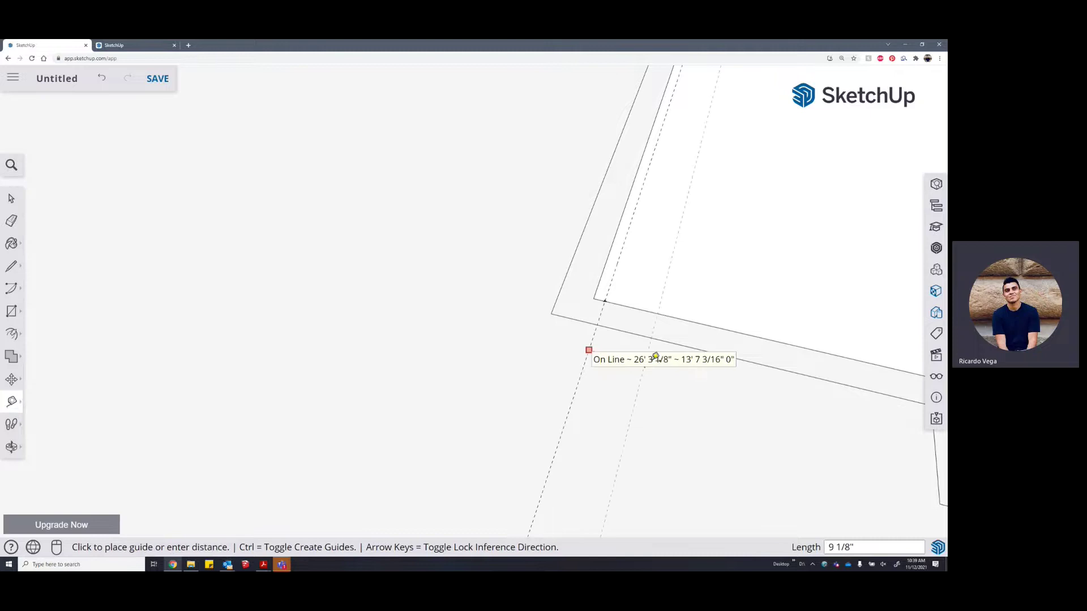
pyautogui.write('2\'10"')
pyautogui.press('Return')
pyautogui.scroll(-5, 569, 312)
pyautogui.moveTo(616, 332); pyautogui.dragTo(559, 334, button='middle')
pyautogui.press('space')
# Draw a line across the wall thickness along the guide farther from the corner, between its intersections with both wall edges
pyautogui.scroll(5, 593, 369)
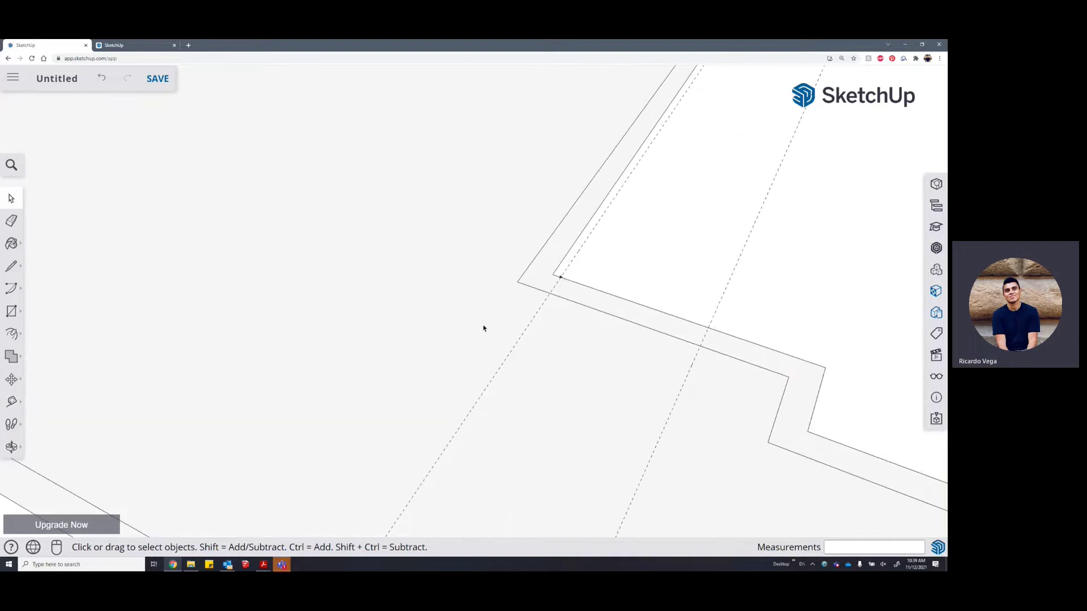
pyautogui.click(11, 267)
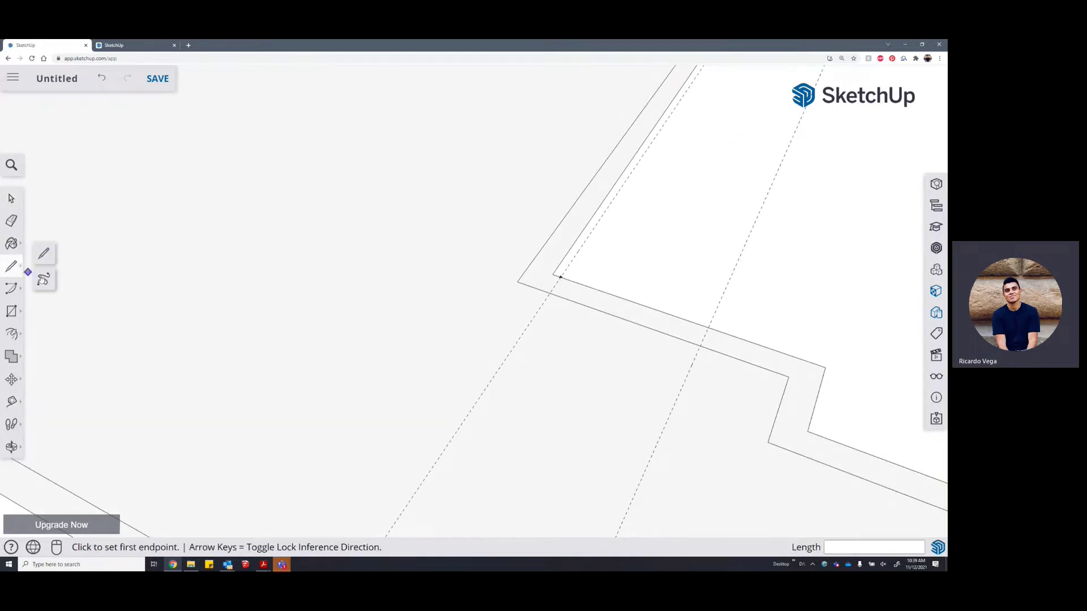
pyautogui.scroll(3, 708, 328)
pyautogui.scroll(1, 708, 328)
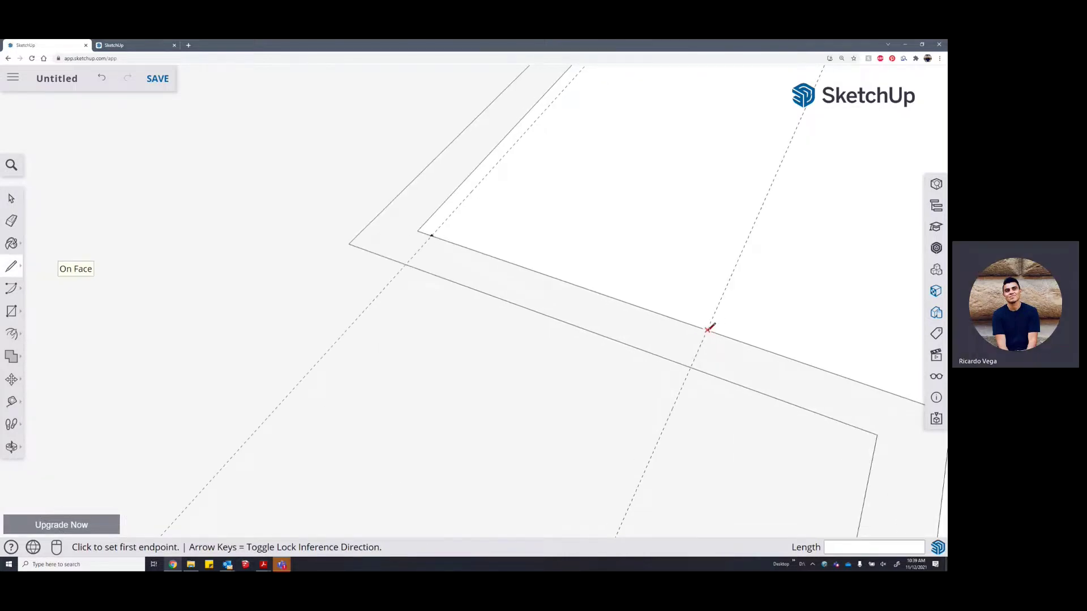
pyautogui.click(708, 330)
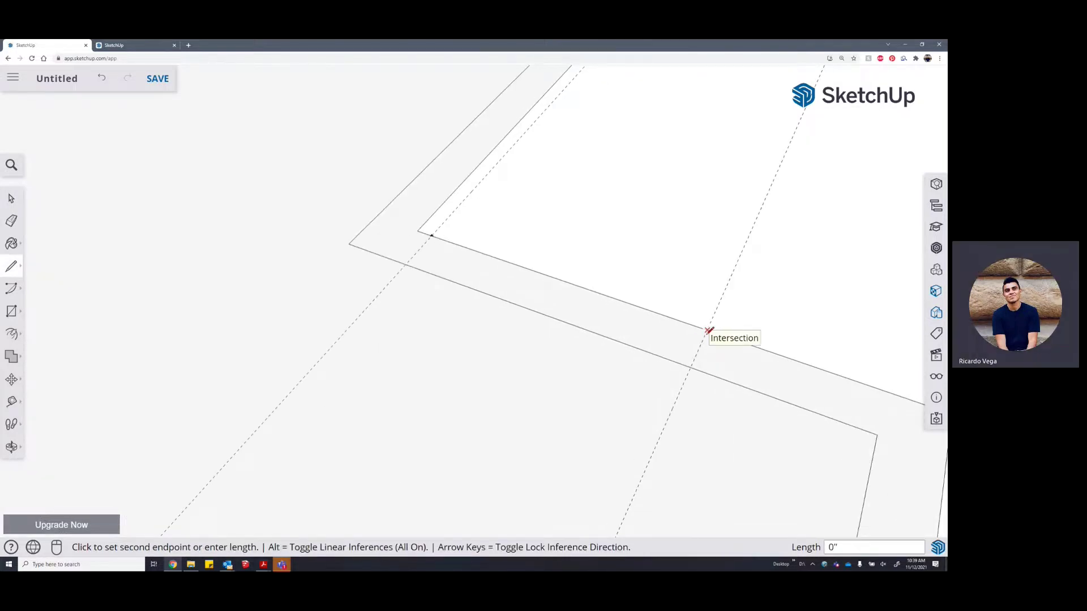
pyautogui.click(691, 367)
pyautogui.scroll(-1, 696, 357)
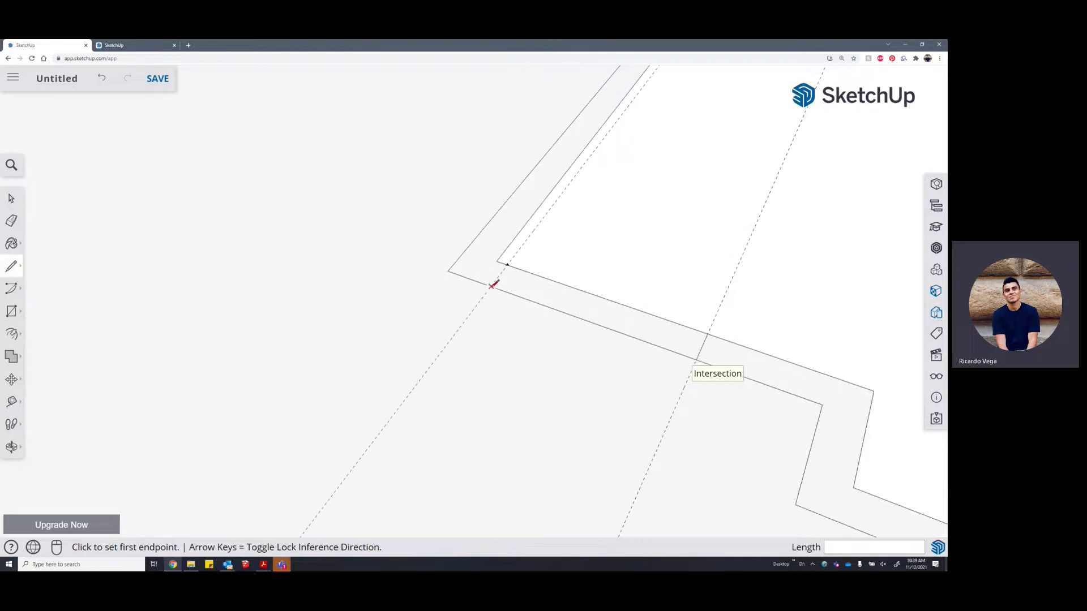
# Draw a line across the wall thickness along the guide beside the corner, closing the near end of the door opening
pyautogui.click(491, 286)
pyautogui.click(507, 264)
pyautogui.scroll(-3, 664, 232)
pyautogui.press('space')
# Erase the two guide lines that mark the door opening
pyautogui.scroll(-2, 606, 316)
pyautogui.scroll(2, 629, 289)
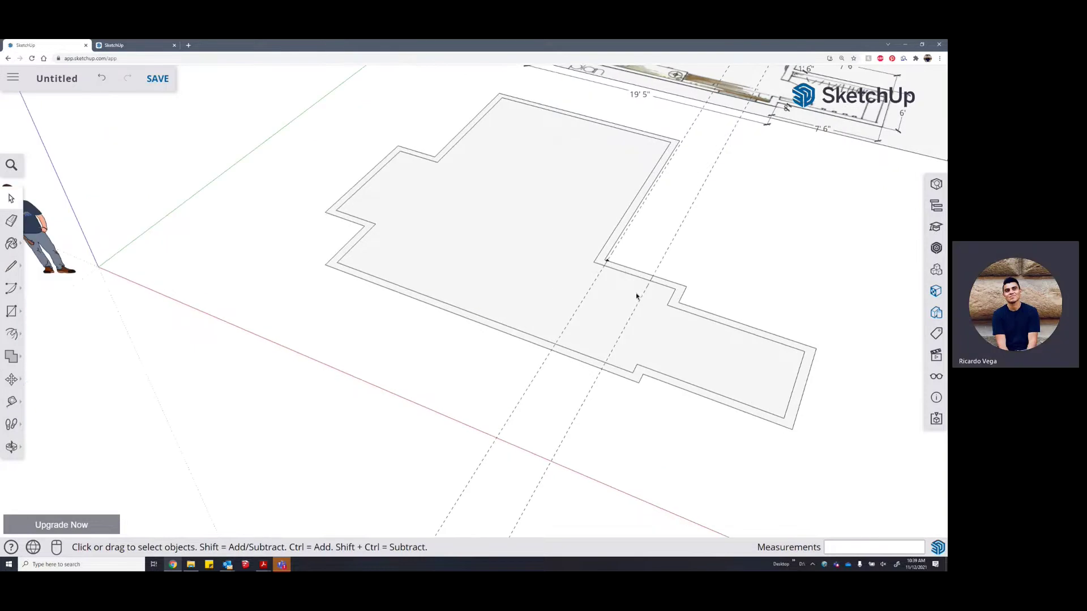
pyautogui.press('e')
pyautogui.moveTo(646, 301); pyautogui.dragTo(586, 291)
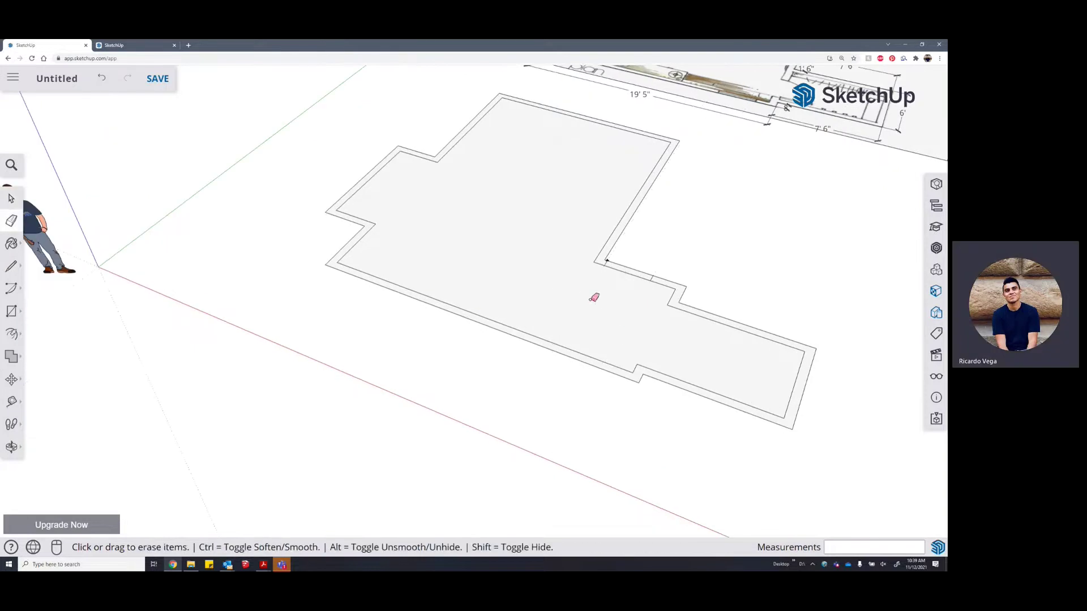
pyautogui.scroll(5, 589, 280)
pyautogui.scroll(-2, 608, 270)
pyautogui.scroll(2, 633, 264)
pyautogui.scroll(1, 629, 267)
pyautogui.scroll(-1, 617, 280)
pyautogui.scroll(1, 619, 279)
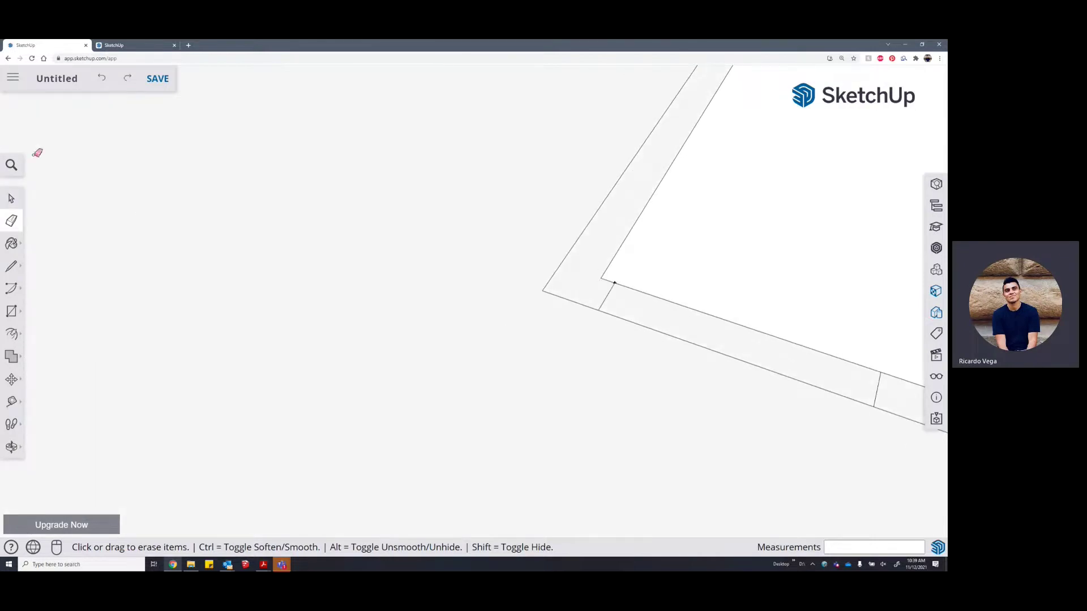
# Open the command search and try a smaller browser zoom
pyautogui.click(10, 166)
pyautogui.scroll(-3, 79, 202)
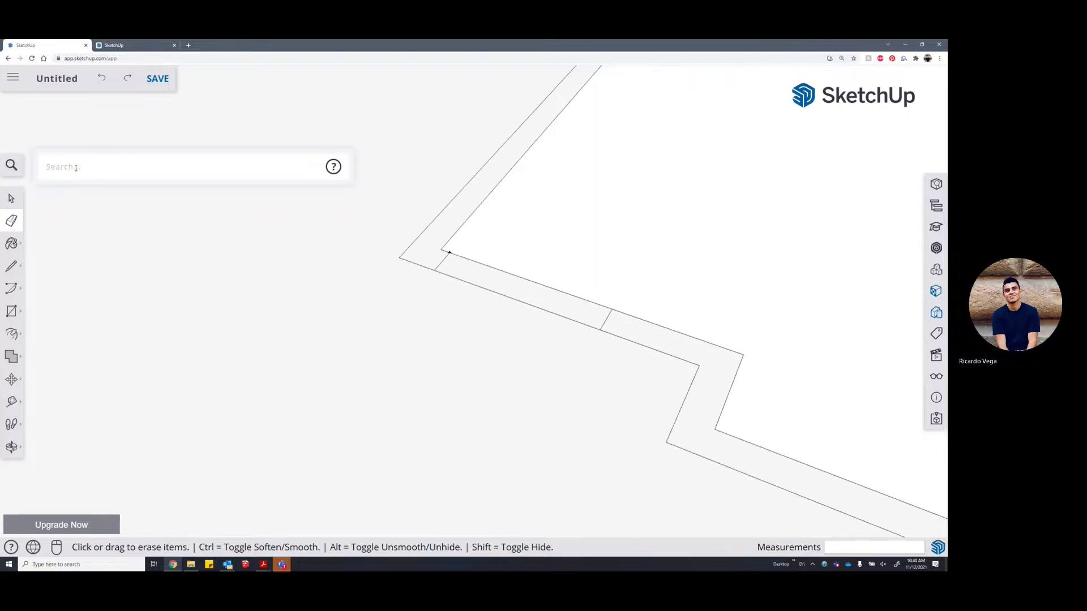
pyautogui.scroll(-2, 226, 202)
pyautogui.keyDown('ctrl'); pyautogui.scroll(-3, 69, 225); pyautogui.keyUp('ctrl')
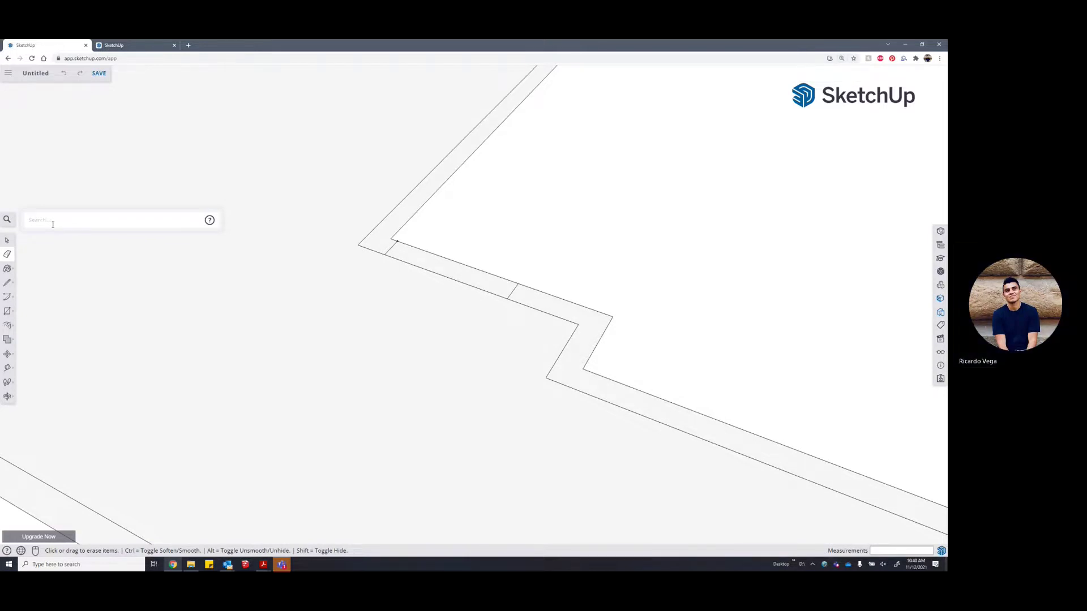
pyautogui.keyDown('ctrl'); pyautogui.scroll(3, 53, 224); pyautogui.keyUp('ctrl')
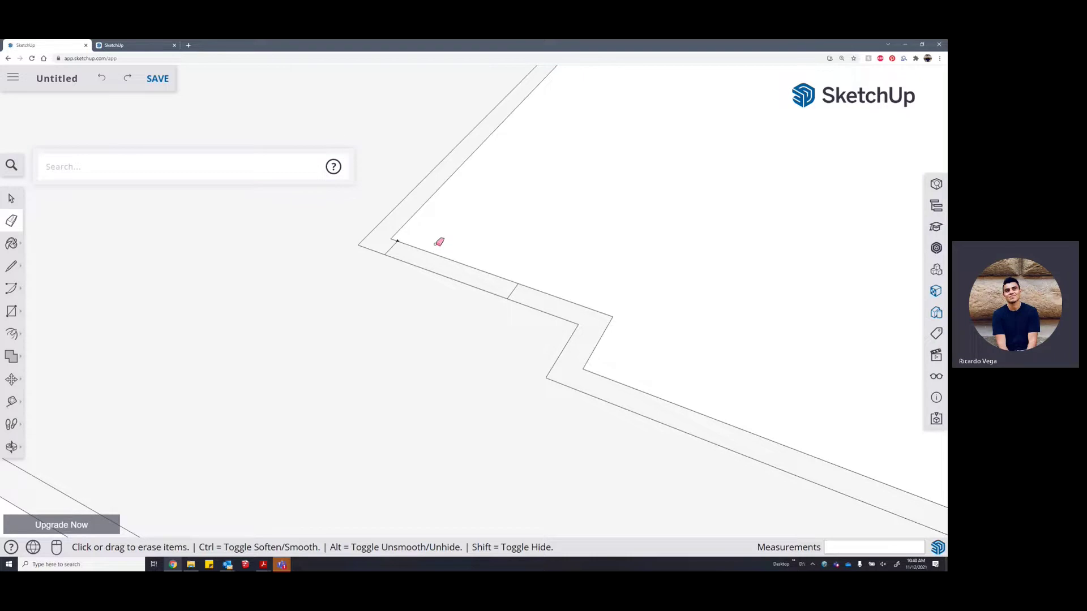
# Examine the walls and door of the 7' 6" by 6' room on the floor plan and compare them with the drawn outline
pyautogui.scroll(-3, 447, 232)
pyautogui.scroll(-5, 459, 228)
pyautogui.scroll(4, 533, 149)
pyautogui.scroll(2, 512, 221)
pyautogui.scroll(-7, 504, 266)
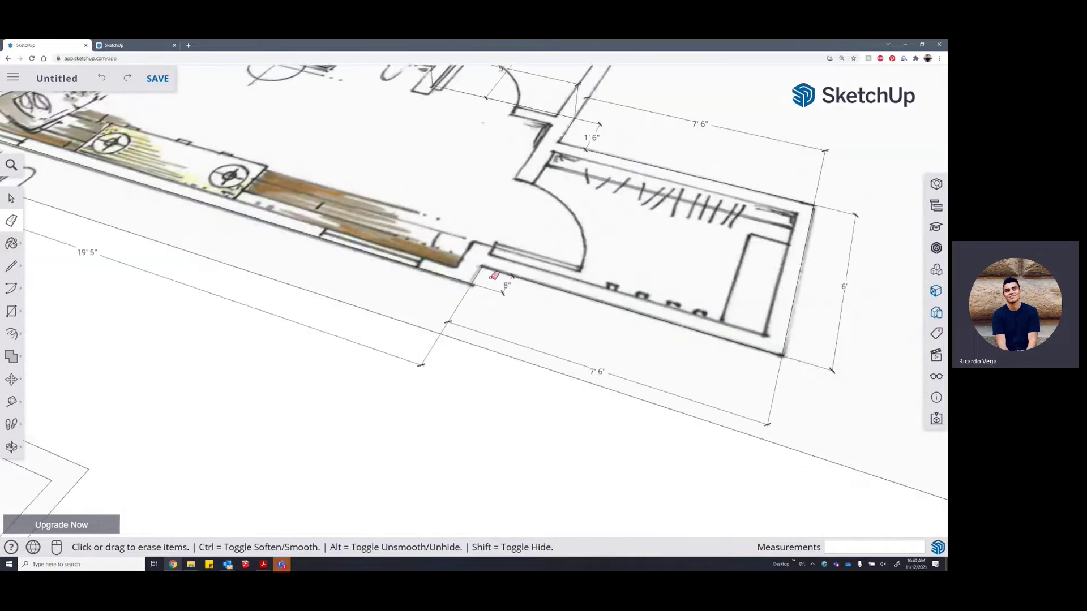
pyautogui.scroll(2, 447, 386)
pyautogui.scroll(-1, 551, 225)
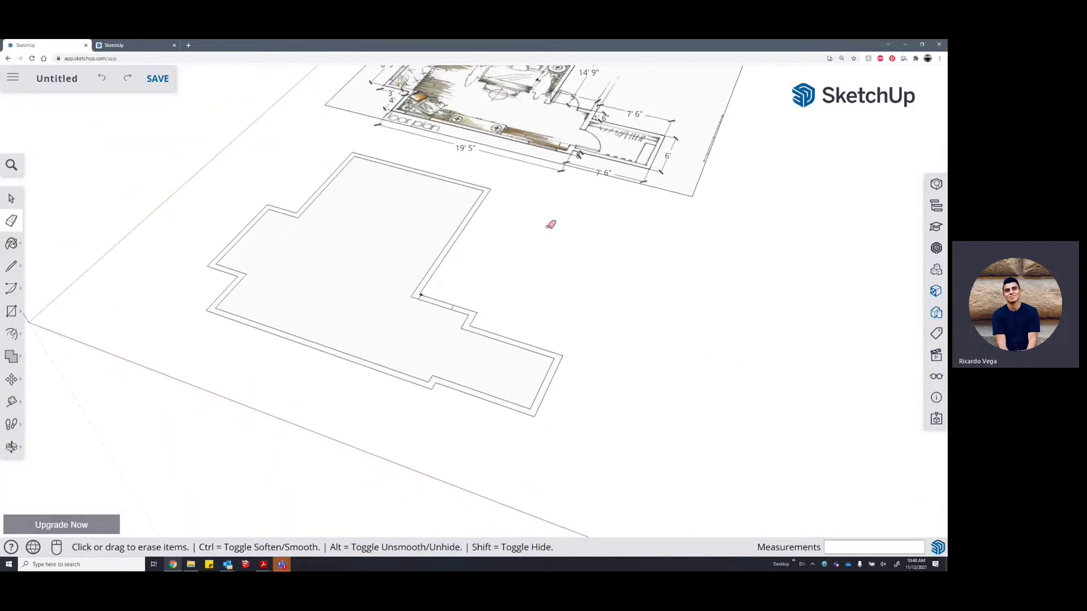
pyautogui.scroll(2, 589, 119)
pyautogui.scroll(-4, 574, 140)
pyautogui.scroll(3, 436, 381)
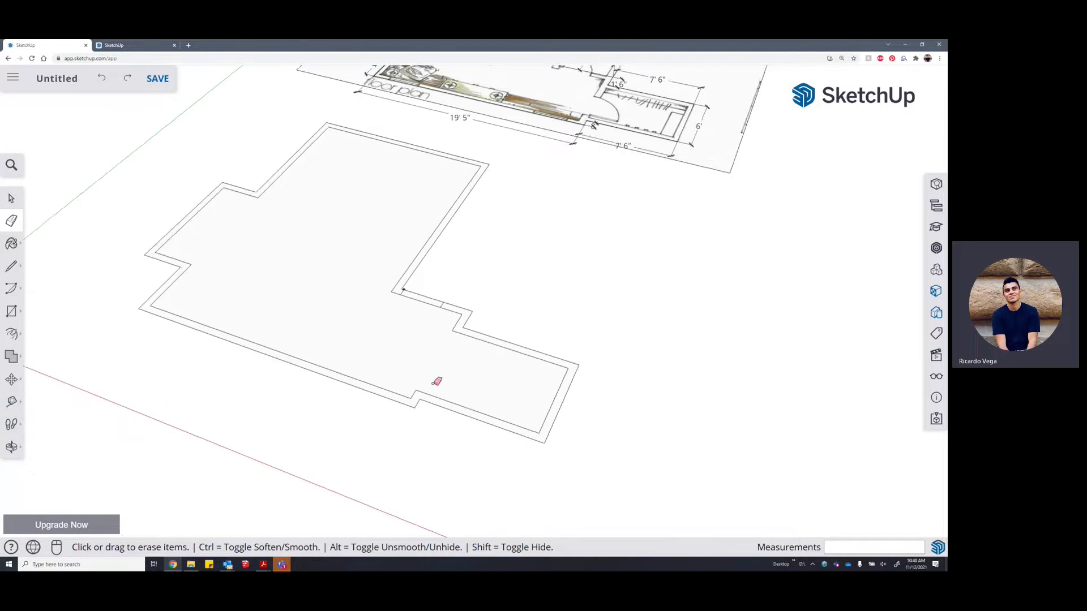
# Draw two parallel lines between the matching inner and outer wall corners to form the partition between the large and small rooms
pyautogui.click(11, 265)
pyautogui.scroll(2, 409, 397)
pyautogui.click(404, 390)
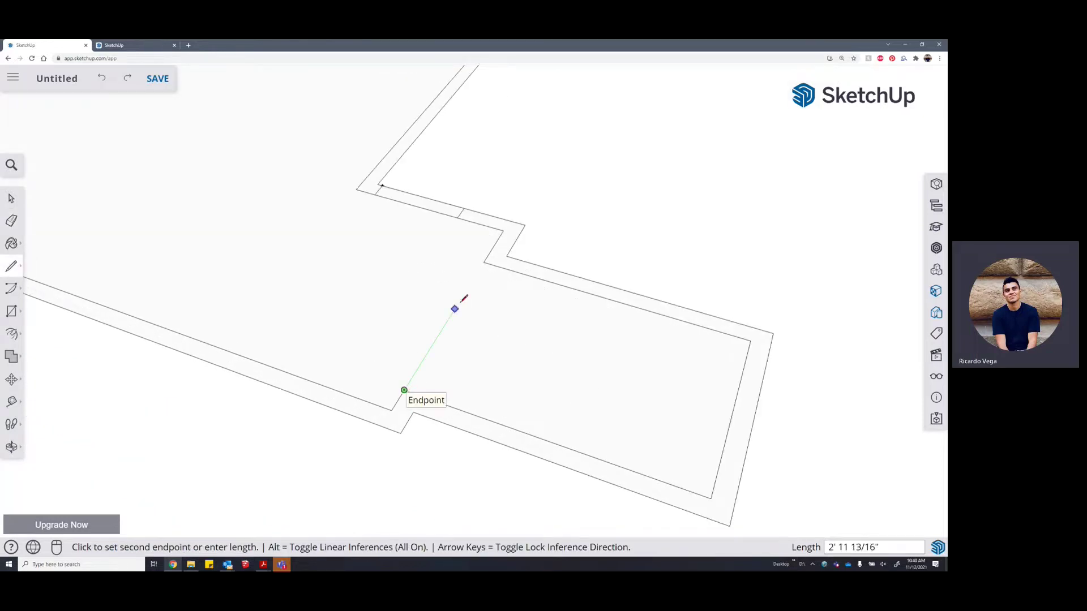
pyautogui.click(484, 262)
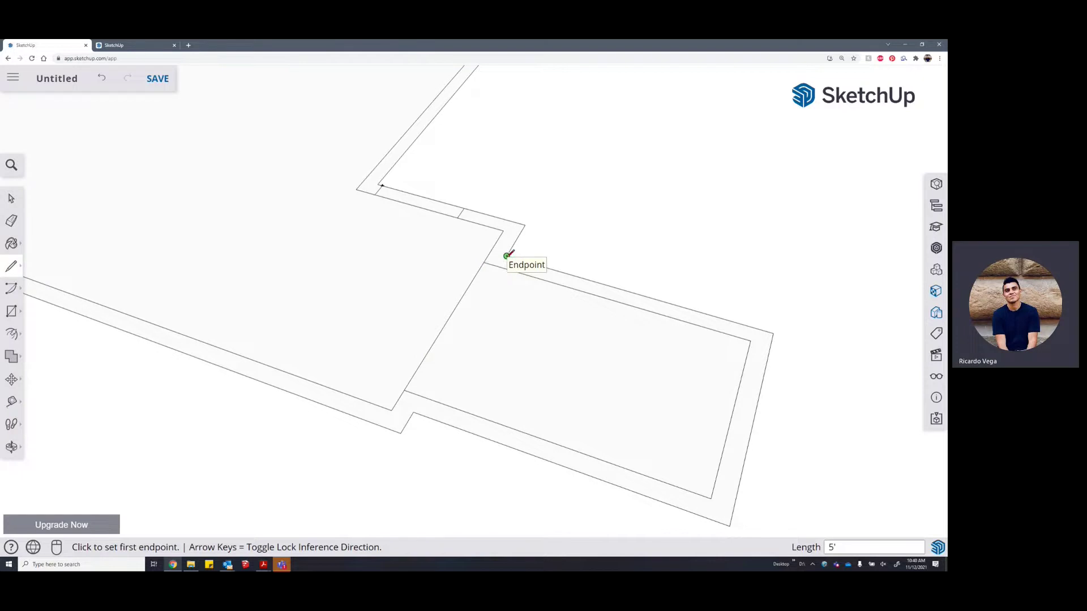
pyautogui.click(507, 256)
pyautogui.click(413, 412)
pyautogui.scroll(-2, 508, 263)
pyautogui.press('space')
# Erase the leftover edge segments that cross the new partition wall at its ends
pyautogui.scroll(3, 446, 366)
pyautogui.press('e')
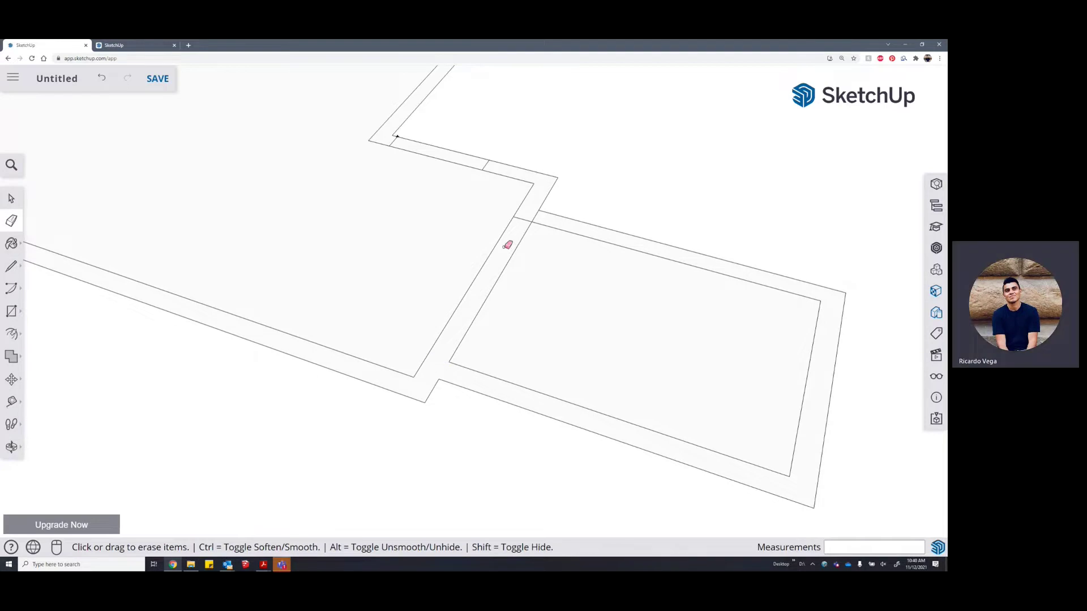
pyautogui.scroll(-5, 515, 340)
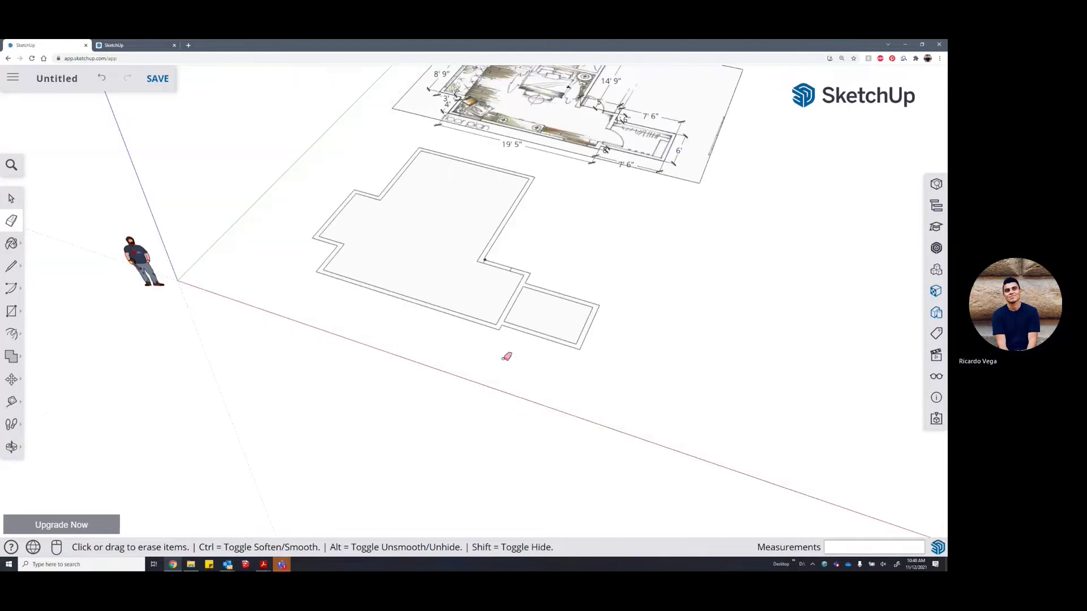
# Measure the setback and width of the small room's door opening near the 8" dimension on the floor plan, without placing a guide
pyautogui.scroll(5, 600, 130)
pyautogui.scroll(-2, 611, 146)
pyautogui.scroll(-2, 398, 296)
pyautogui.scroll(-2, 434, 331)
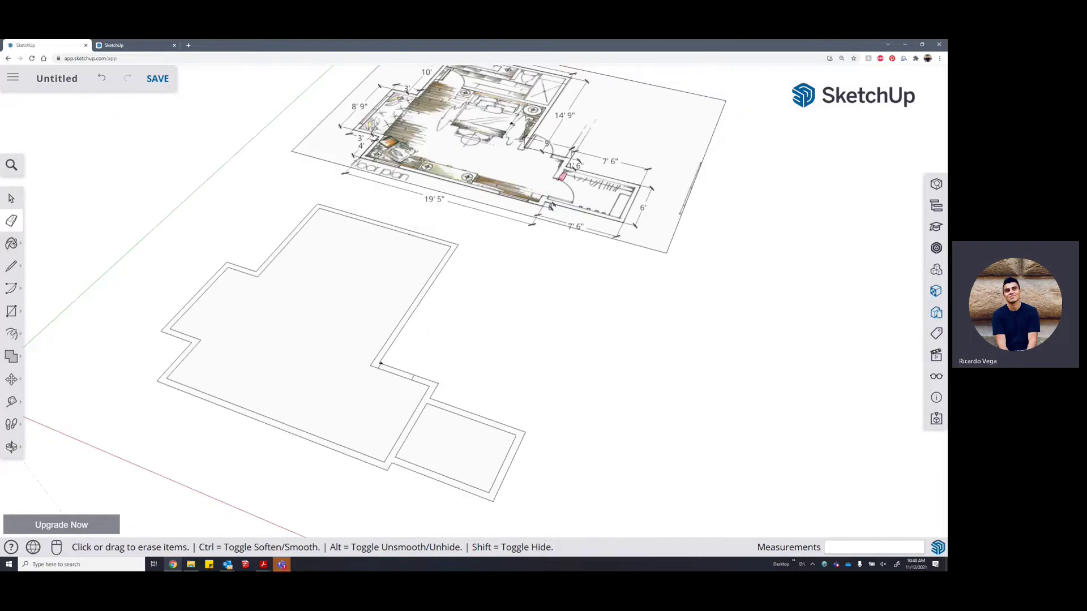
pyautogui.scroll(8, 543, 226)
pyautogui.press('t')
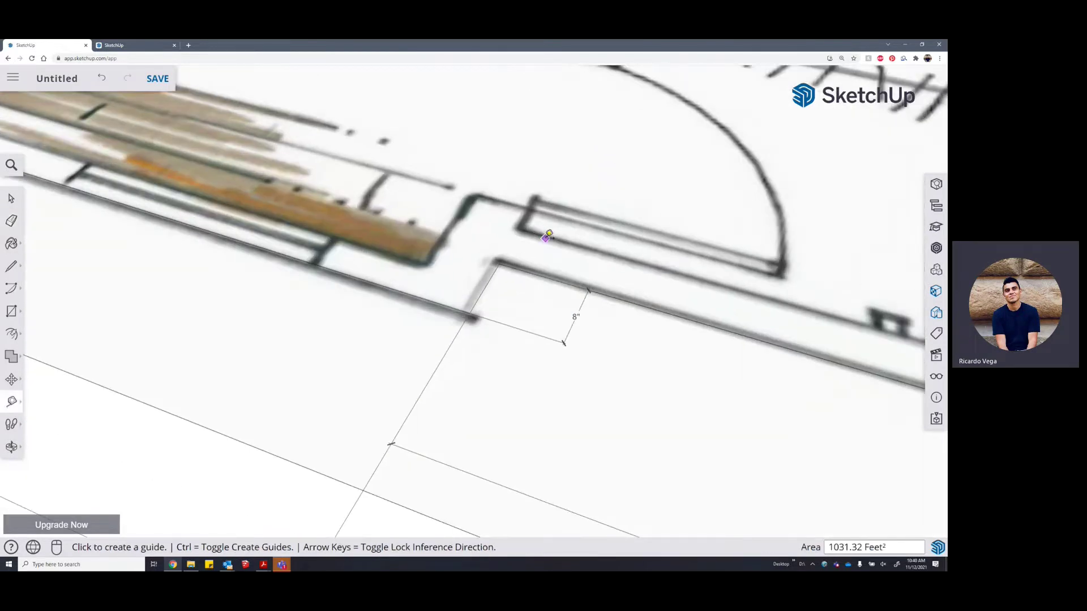
pyautogui.click(546, 236)
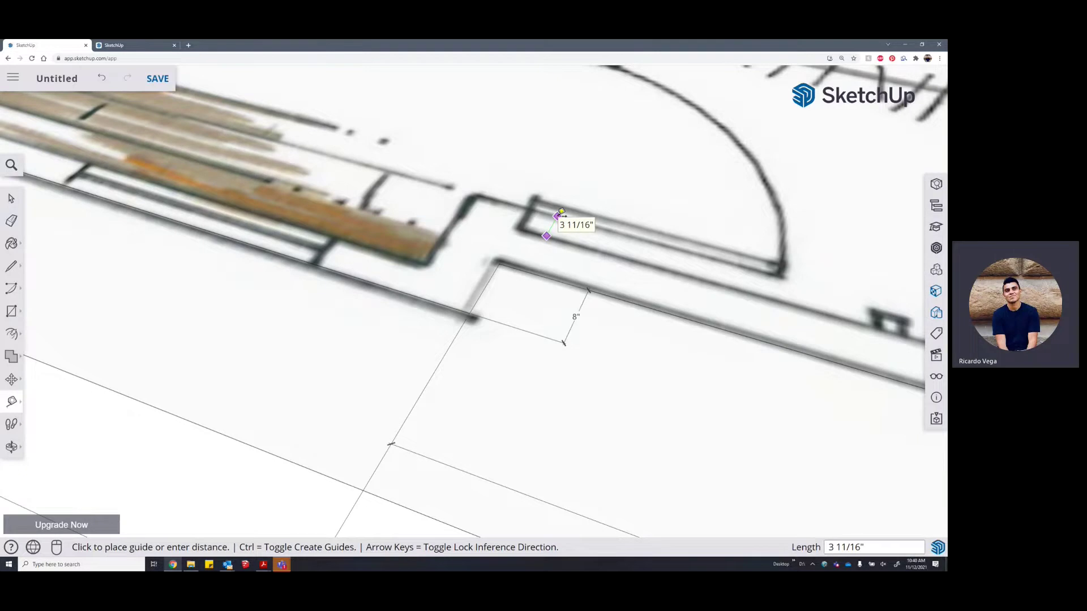
pyautogui.scroll(-5, 562, 213)
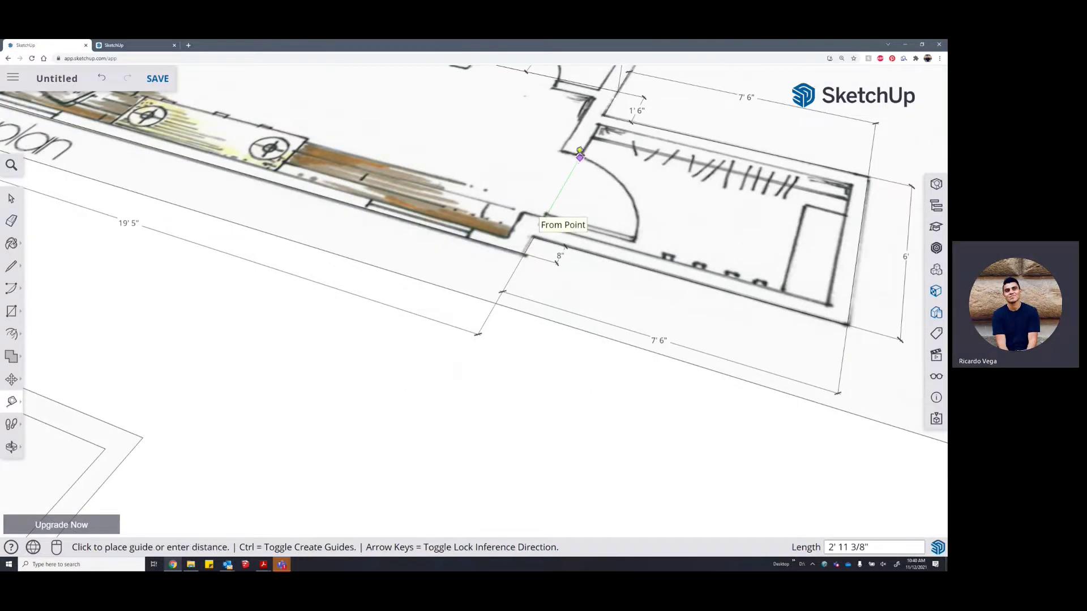
pyautogui.press('space')
# Create a guide line parallel to the small room's inner wall edge near the 8" jog, at a 4" distance
pyautogui.scroll(-8, 579, 153)
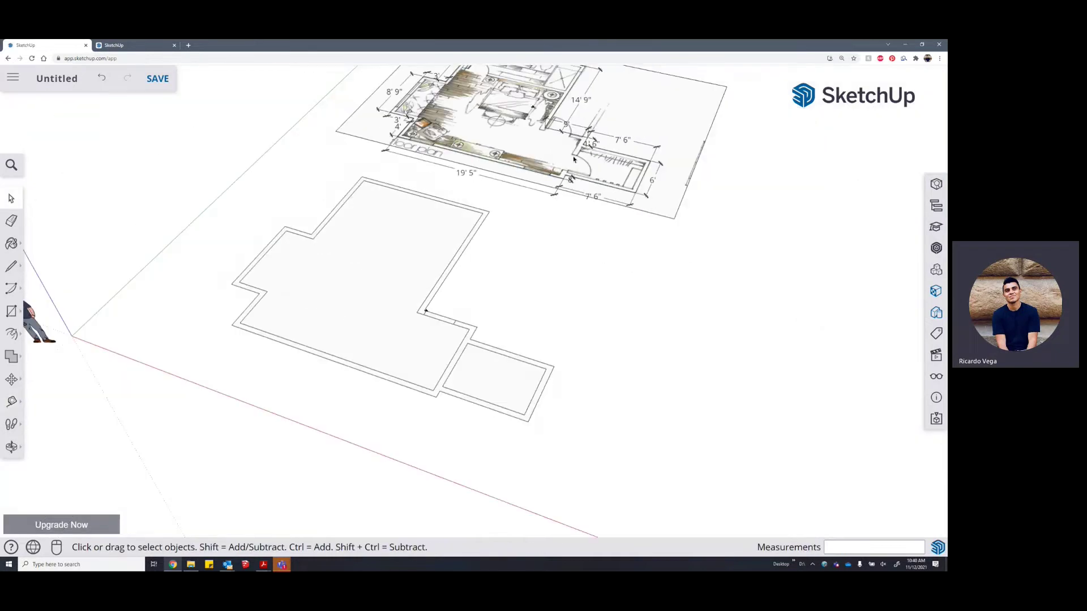
pyautogui.scroll(5, 443, 394)
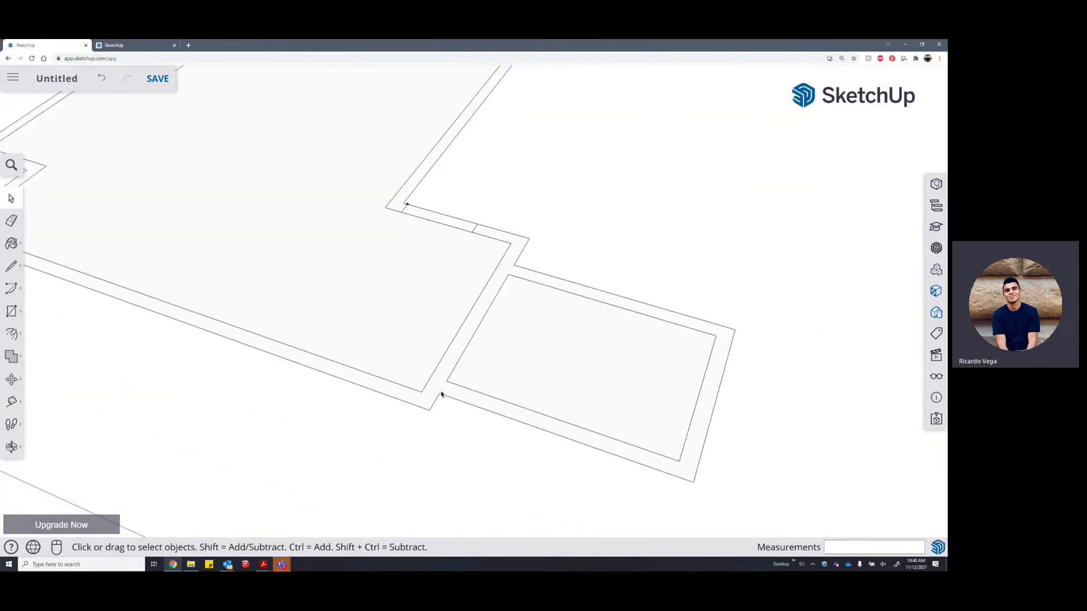
pyautogui.click(11, 402)
pyautogui.scroll(2, 457, 382)
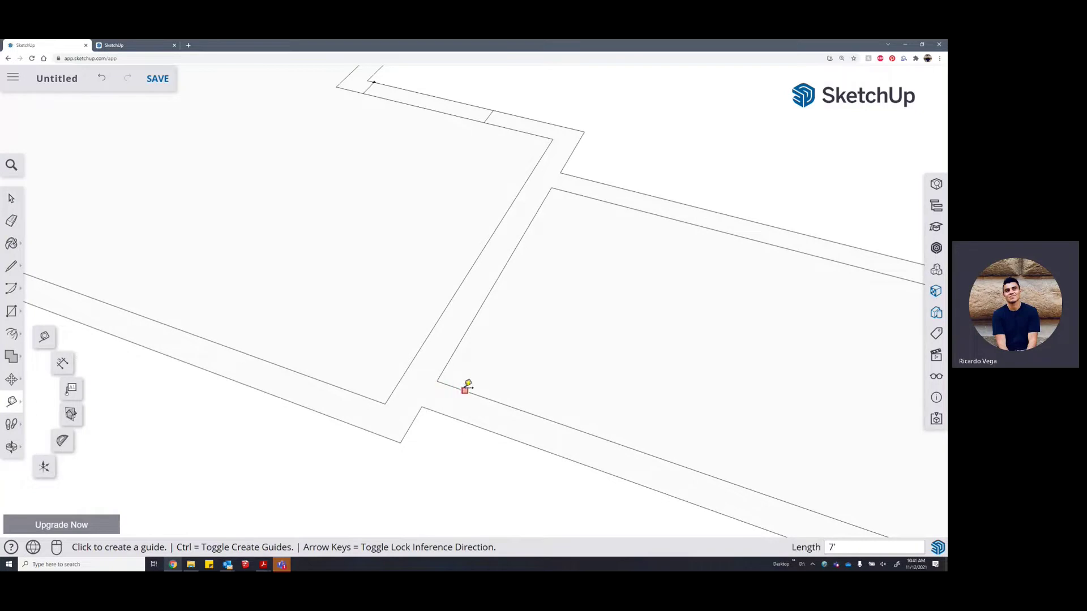
pyautogui.click(465, 387)
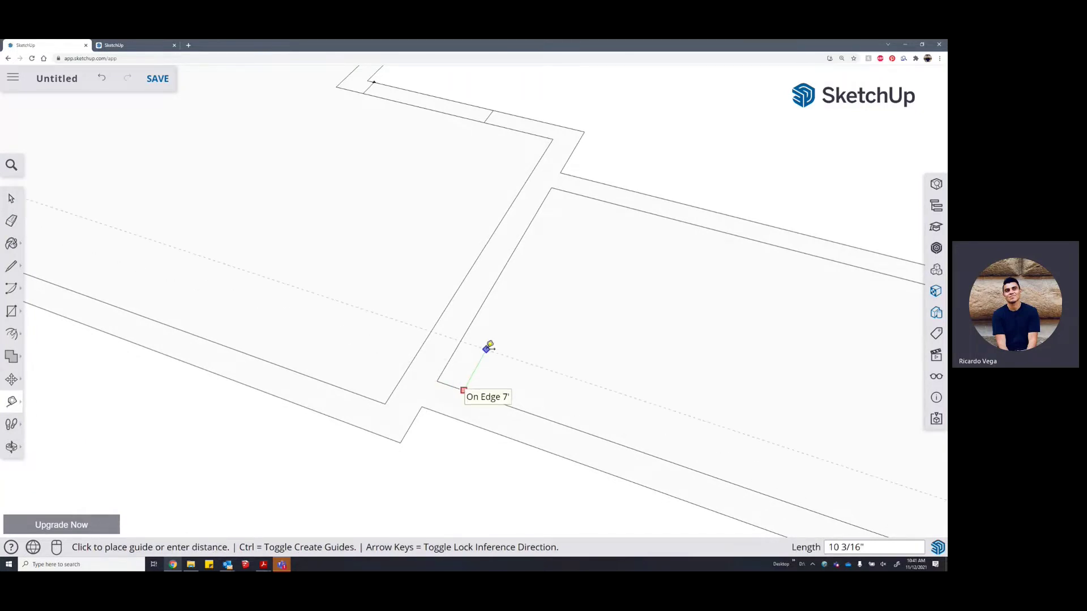
pyautogui.press('Return')
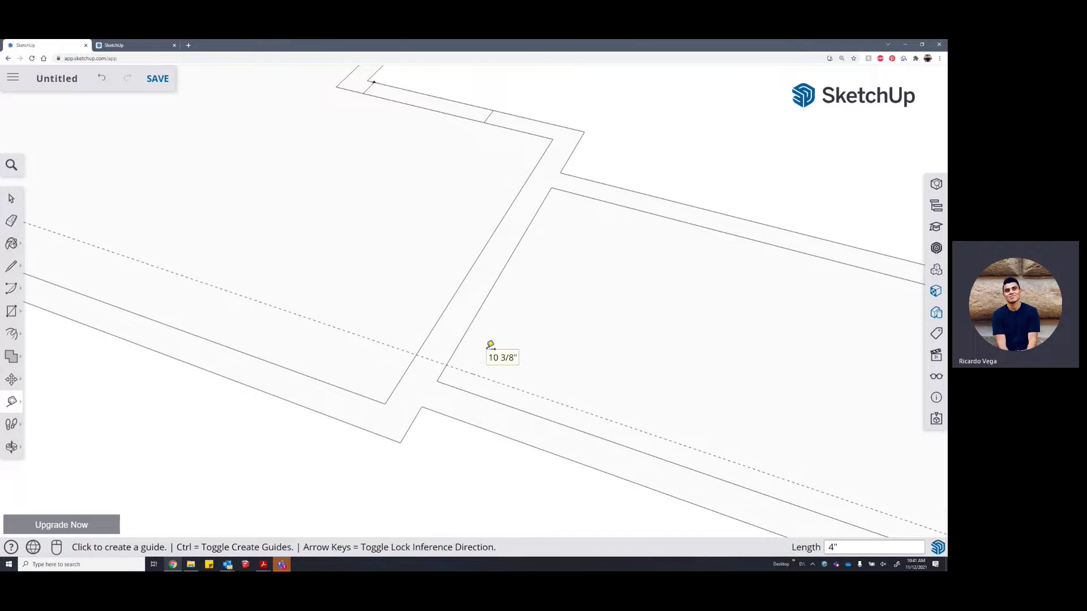
# Create a second guide line 2'10" from the 4" guide to set the width of the partition wall's door opening
pyautogui.click(470, 372)
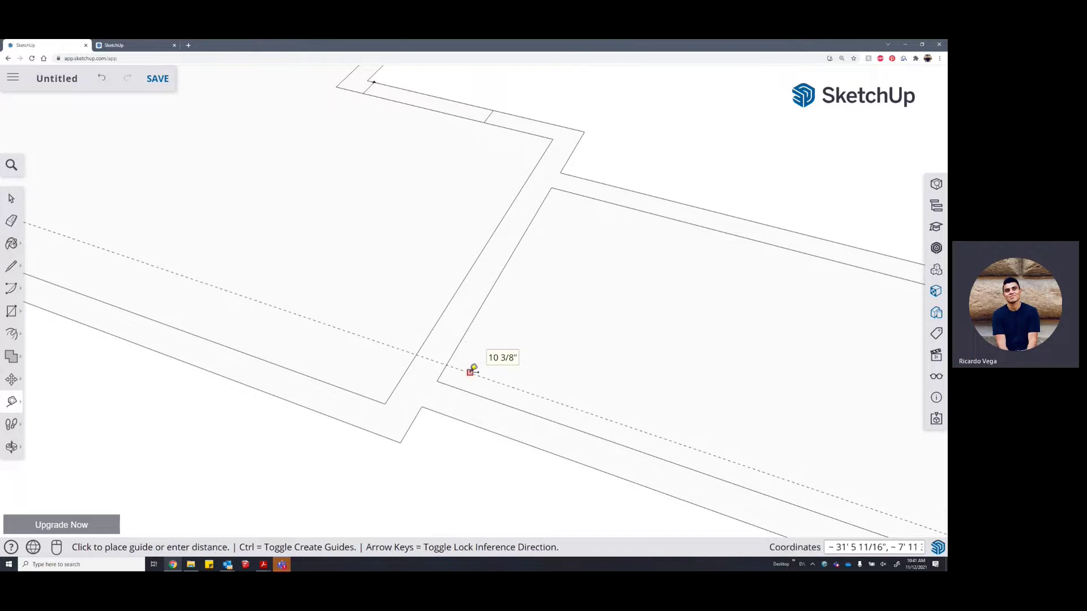
pyautogui.write("2'10")
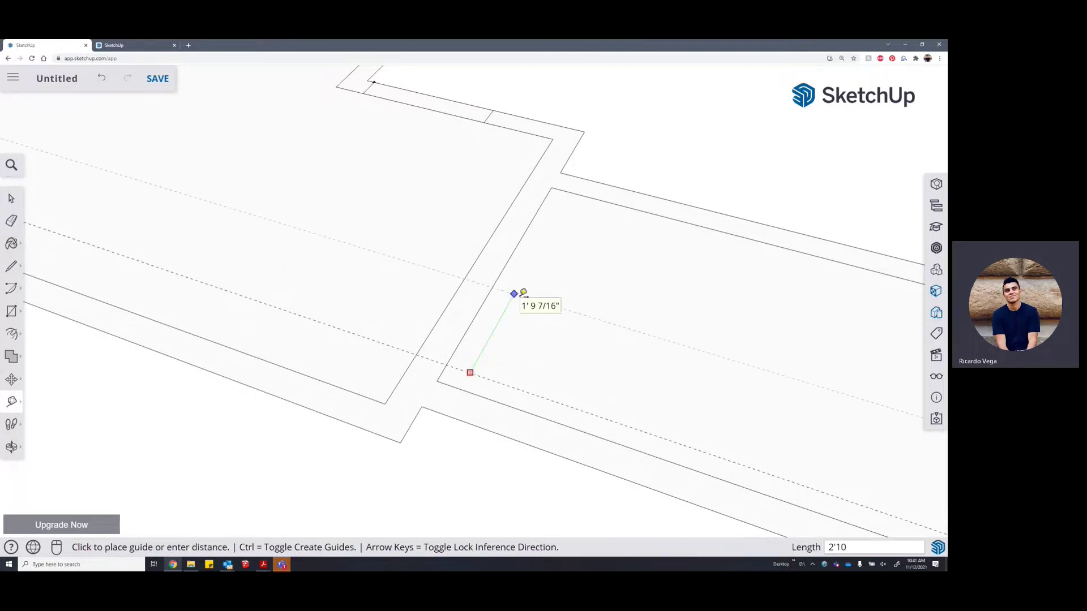
pyautogui.press('Return')
pyautogui.press('space')
pyautogui.moveTo(523, 293); pyautogui.dragTo(489, 307, button='middle')
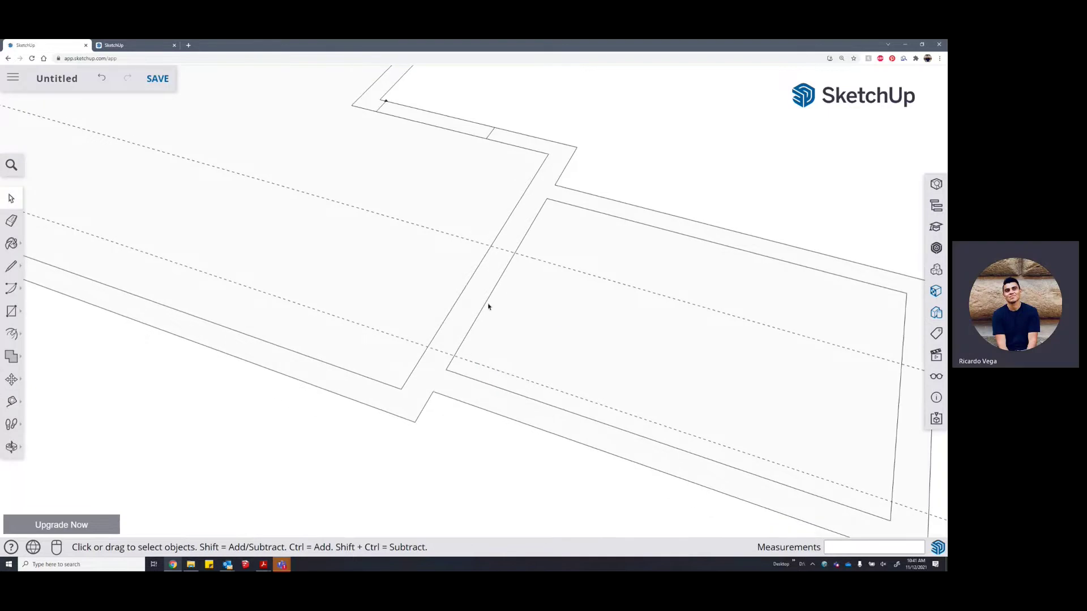
# Draw two lines across the partition wall where the two guides intersect its edges
pyautogui.click(12, 266)
pyautogui.click(491, 246)
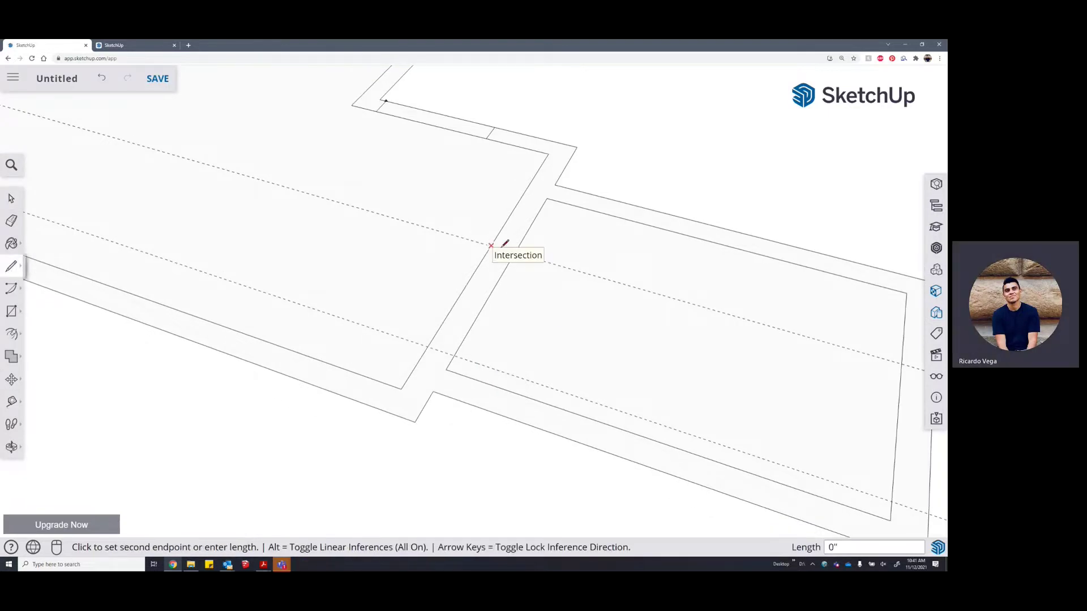
pyautogui.scroll(-3, 517, 252)
pyautogui.click(516, 251)
pyautogui.click(471, 301)
pyautogui.click(486, 305)
pyautogui.scroll(-5, 491, 299)
pyautogui.press('space')
# Erase the wall edges between the jamb lines to open the doorways in the partition and in the large room's short wall
pyautogui.scroll(4, 463, 265)
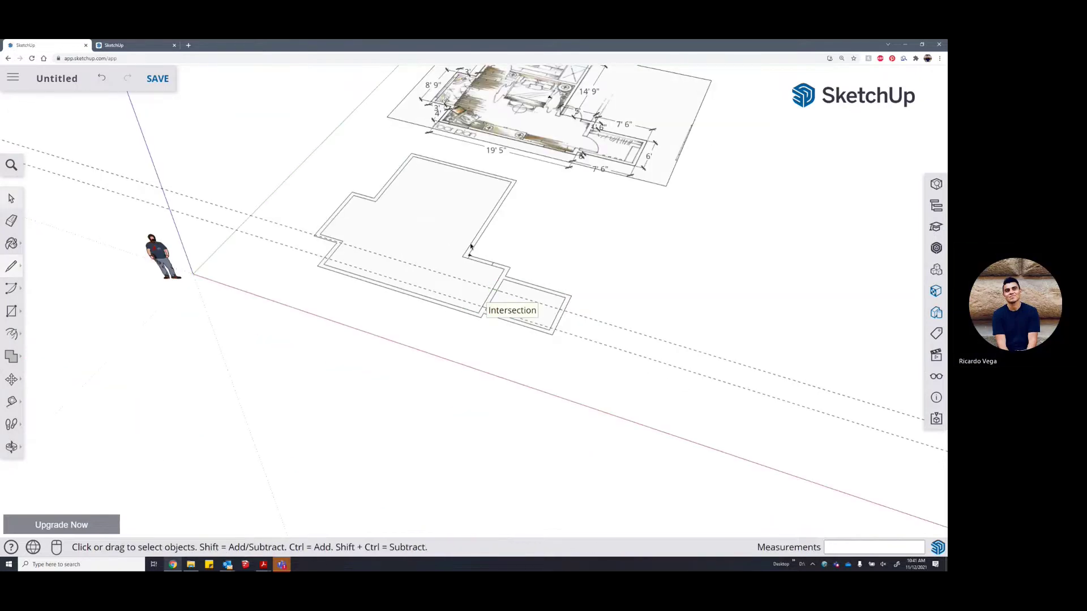
pyautogui.click(408, 356)
pyautogui.scroll(-2, 407, 355)
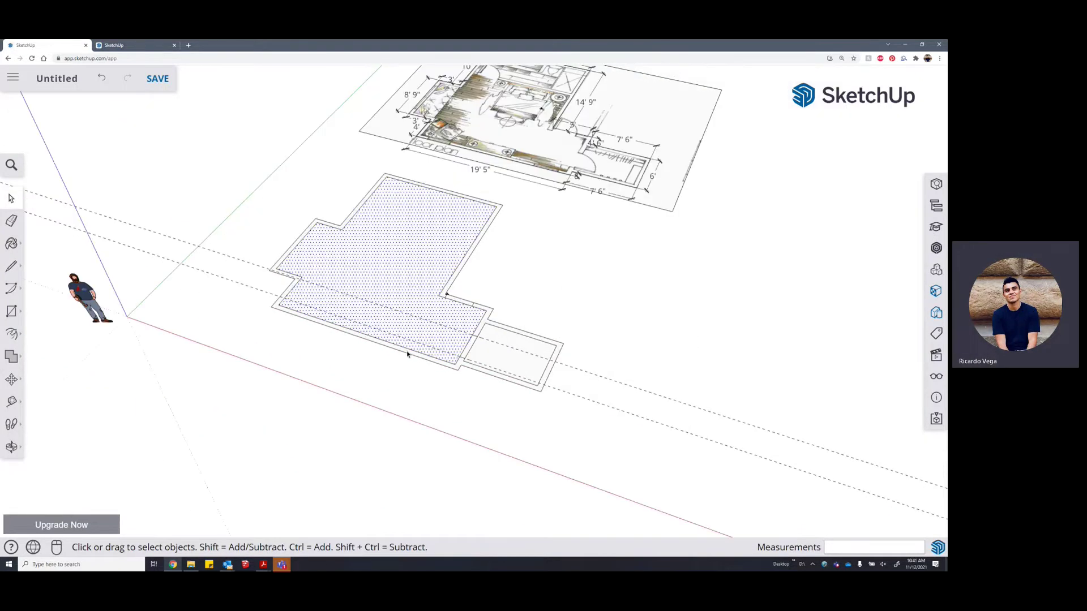
pyautogui.scroll(3, 447, 303)
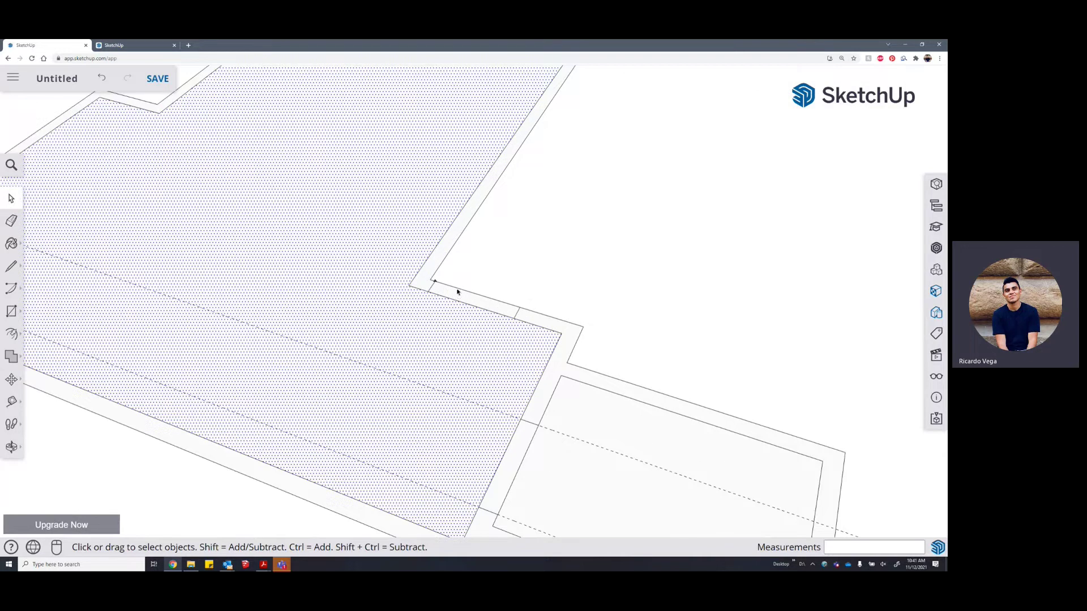
pyautogui.click(456, 291)
pyautogui.press('e')
pyautogui.scroll(-2, 478, 248)
pyautogui.scroll(-2, 468, 381)
pyautogui.scroll(3, 507, 337)
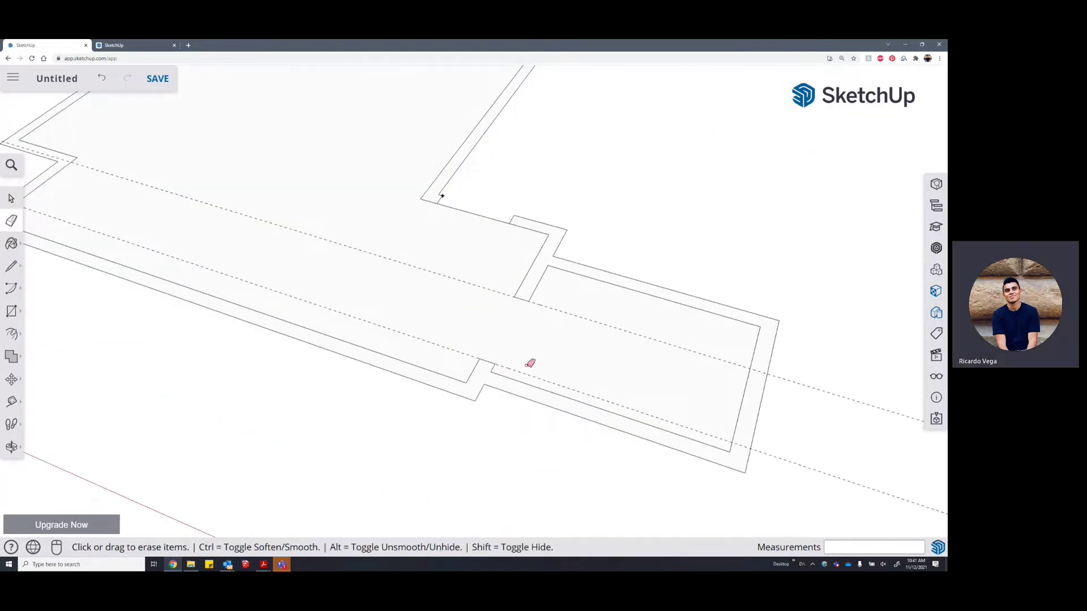
pyautogui.press('space')
# Make a group of the floor face with its bounding edges and erase the two guide lines
pyautogui.scroll(-2, 478, 293)
pyautogui.doubleClick(477, 293)
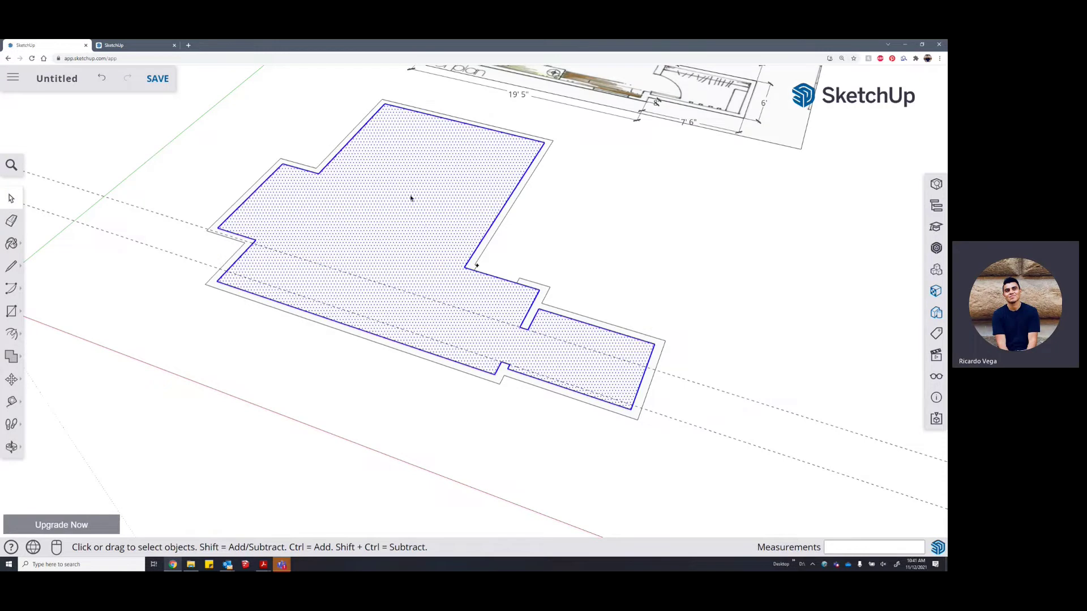
pyautogui.click(606, 235)
pyautogui.doubleClick(398, 223)
pyautogui.rightClick(398, 223)
pyautogui.click(463, 402)
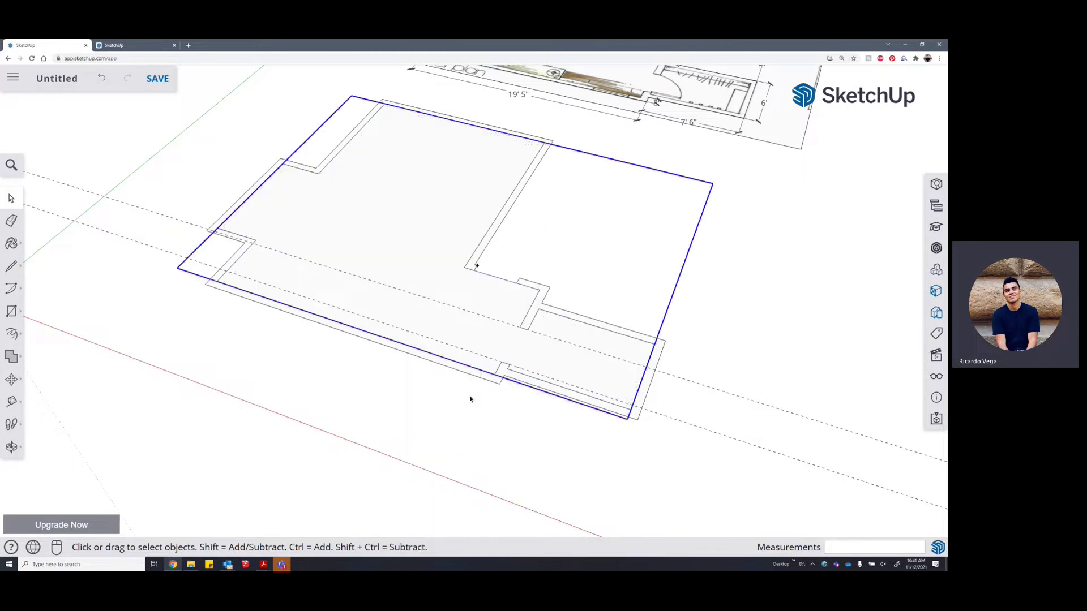
pyautogui.press('e')
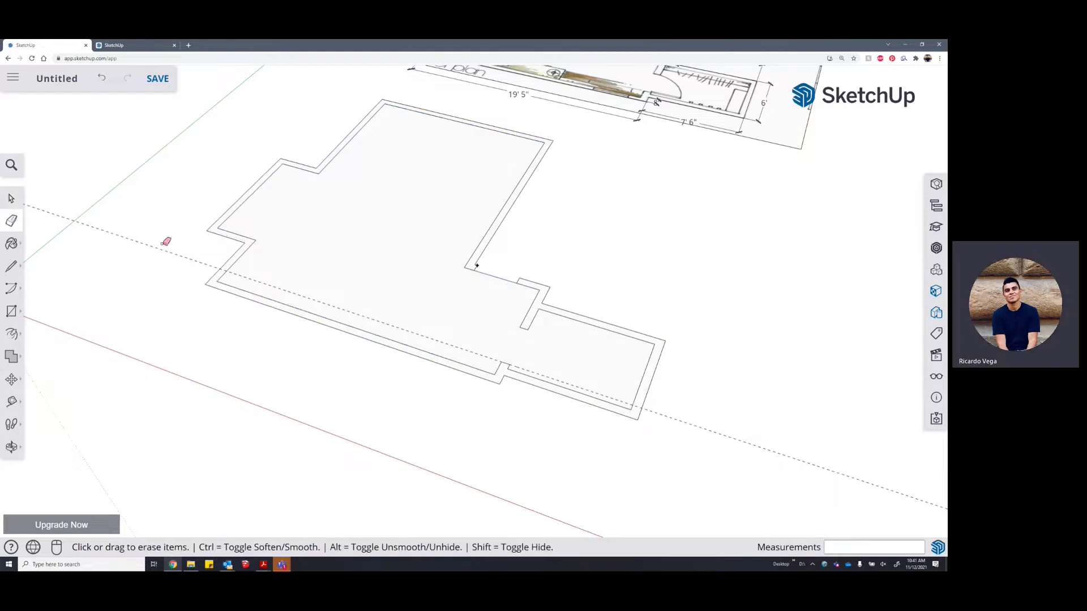
pyautogui.press('space')
# Select all the connected wall outline geometry and make it a separate group
pyautogui.scroll(4, 537, 312)
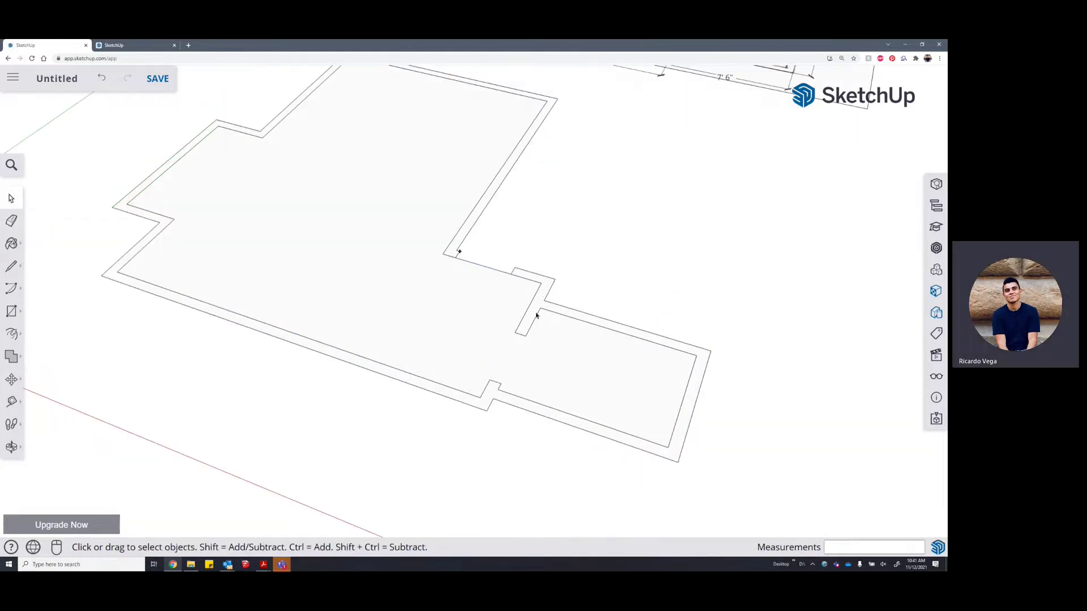
pyautogui.tripleClick(536, 311)
pyautogui.scroll(-4, 536, 312)
pyautogui.rightClick(538, 313)
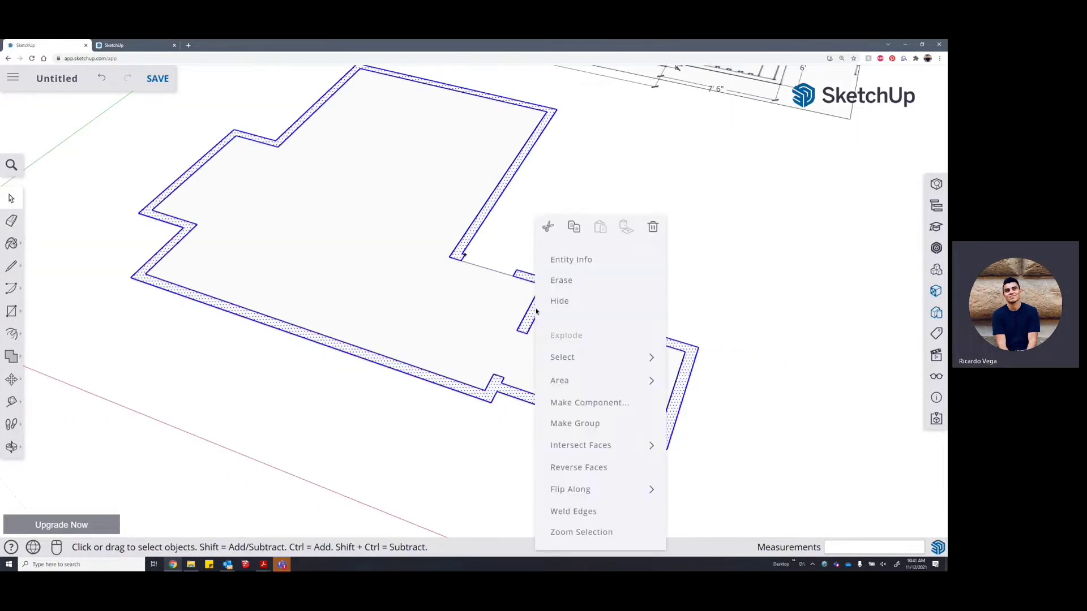
pyautogui.click(585, 423)
pyautogui.scroll(-5, 585, 424)
pyautogui.moveTo(595, 359); pyautogui.dragTo(560, 289, button='middle')
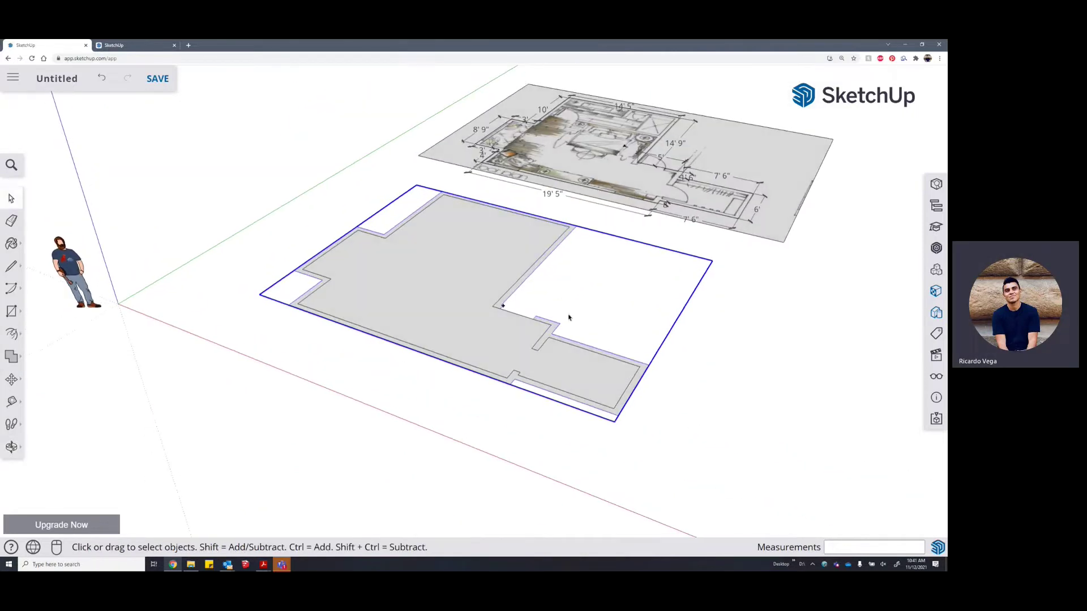
pyautogui.scroll(2, 555, 325)
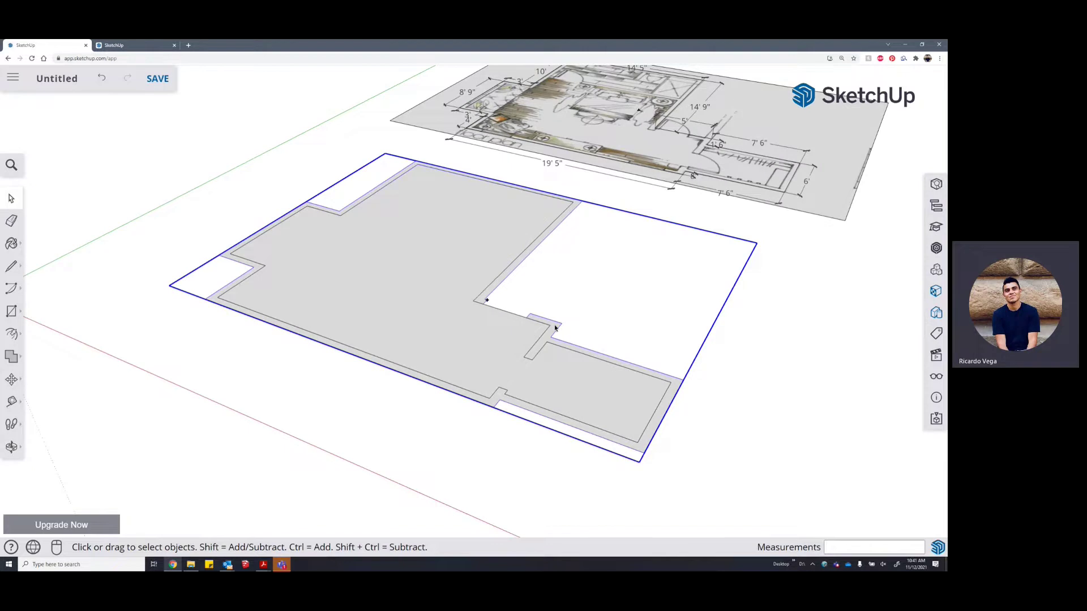
pyautogui.scroll(-2, 556, 327)
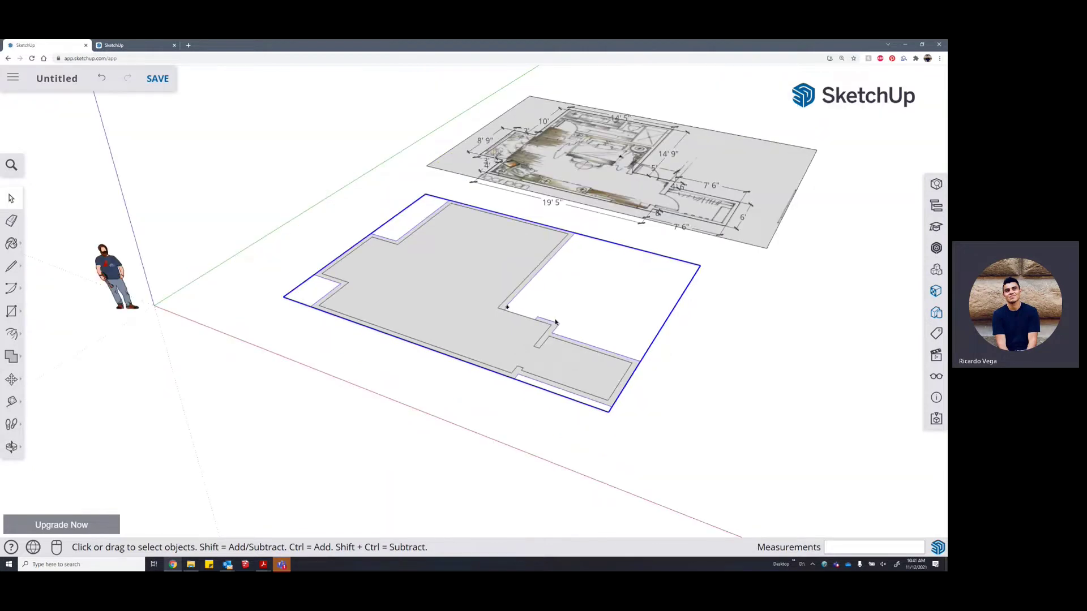
# Open the wall group for editing and select the wall face with its edges
pyautogui.doubleClick(539, 275)
pyautogui.click(570, 313)
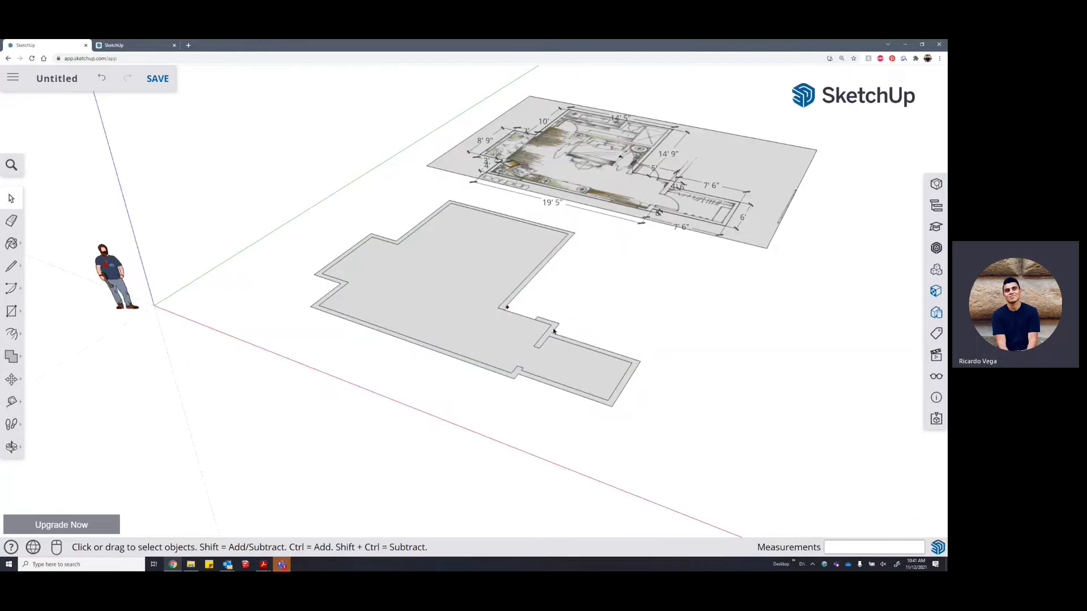
pyautogui.doubleClick(552, 324)
pyautogui.scroll(4, 552, 324)
pyautogui.doubleClick(553, 325)
pyautogui.scroll(-2, 537, 252)
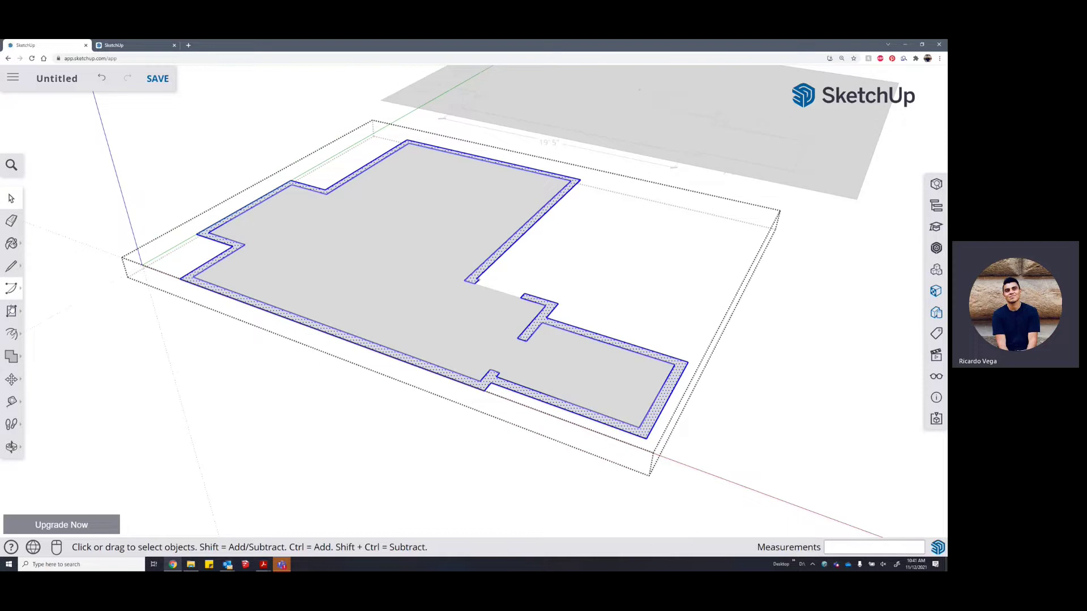
pyautogui.click(12, 335)
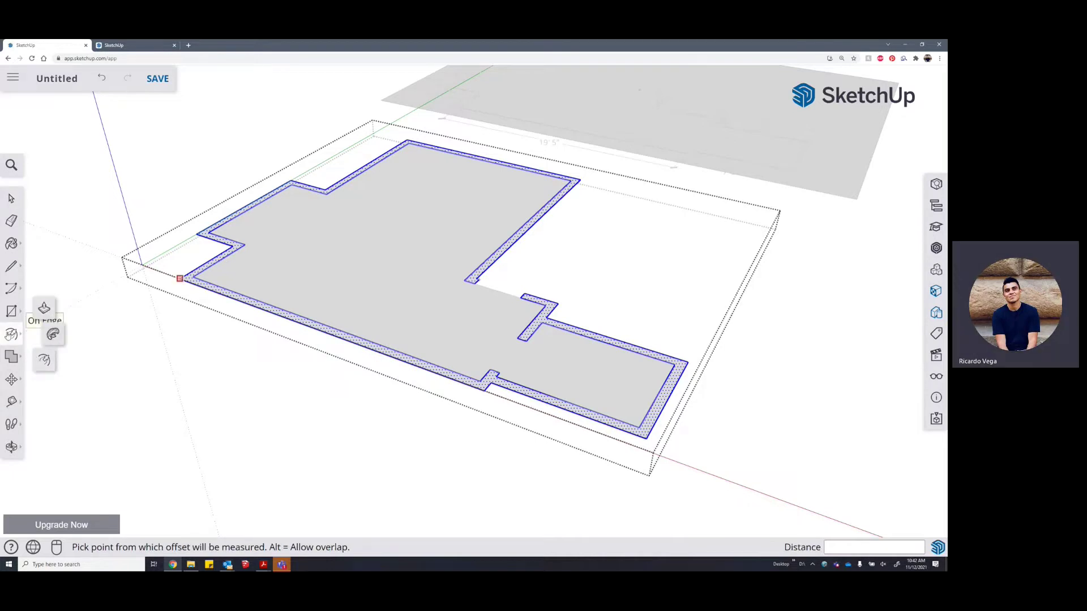
pyautogui.click(10, 166)
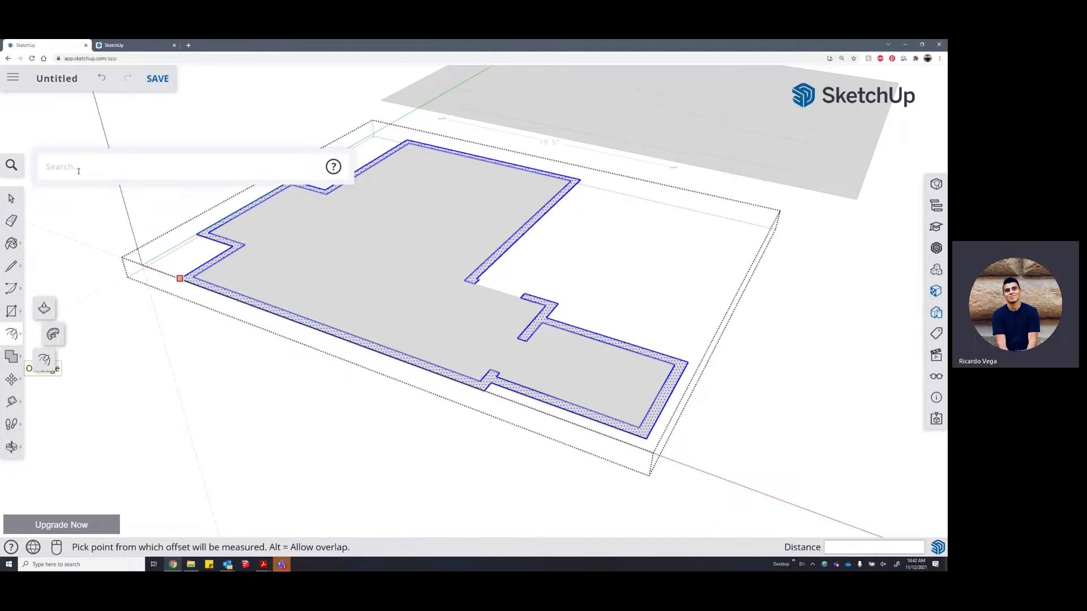
pyautogui.click(44, 309)
pyautogui.press('space')
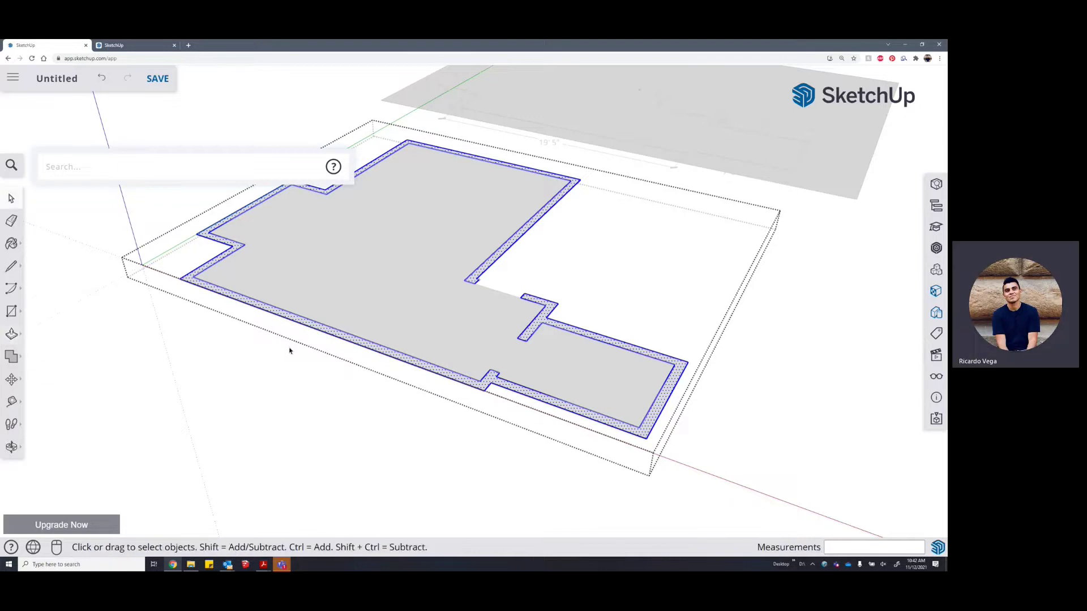
pyautogui.press('p')
pyautogui.hotkey('ctrl', 'z')
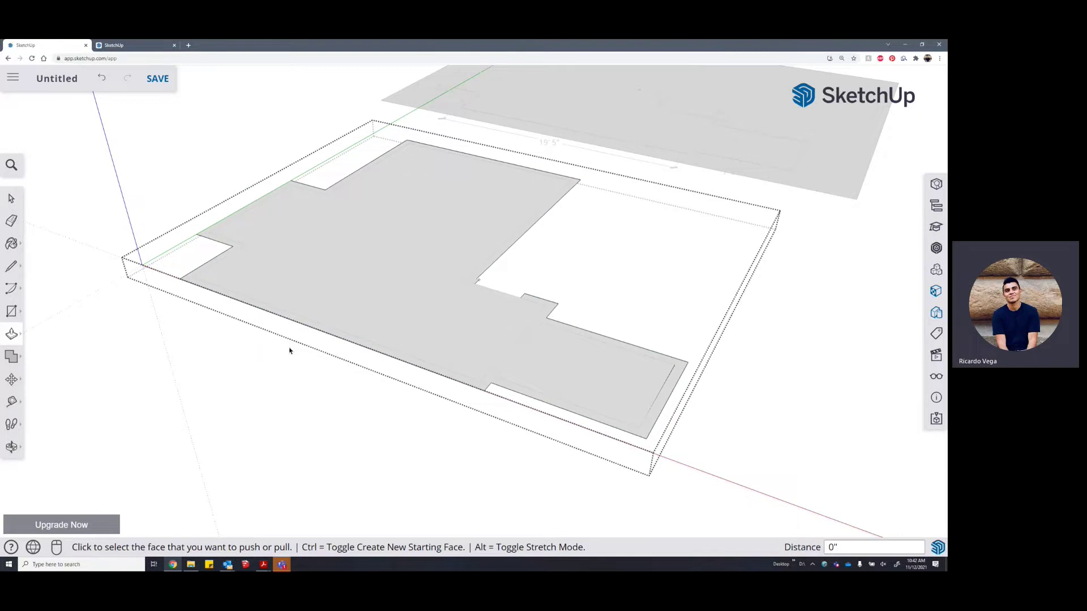
# Extrude the wall face upward 9' with Push/Pull
pyautogui.click(12, 335)
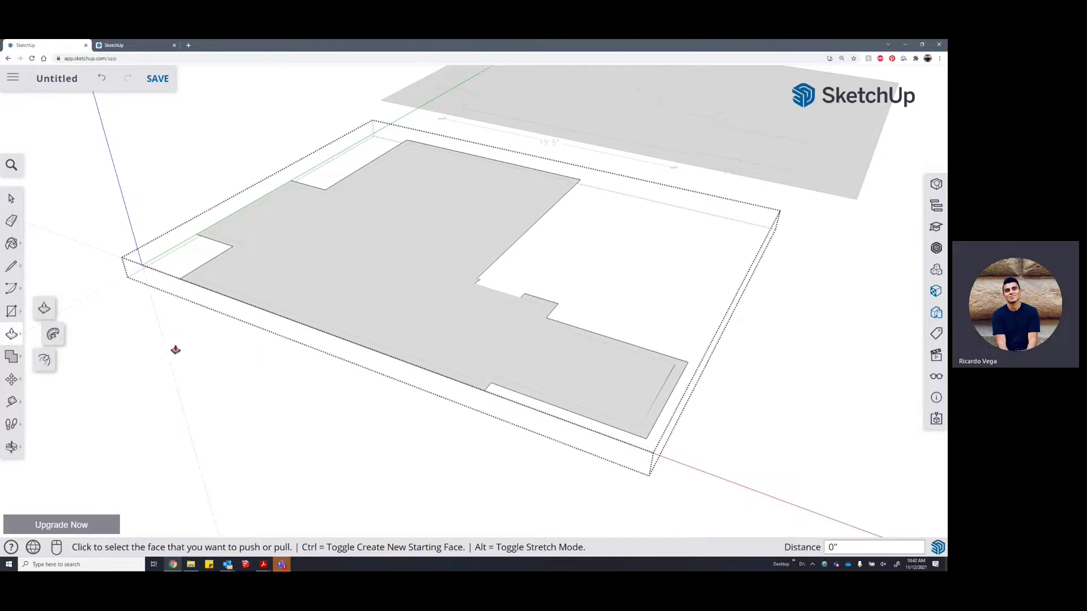
pyautogui.click(52, 310)
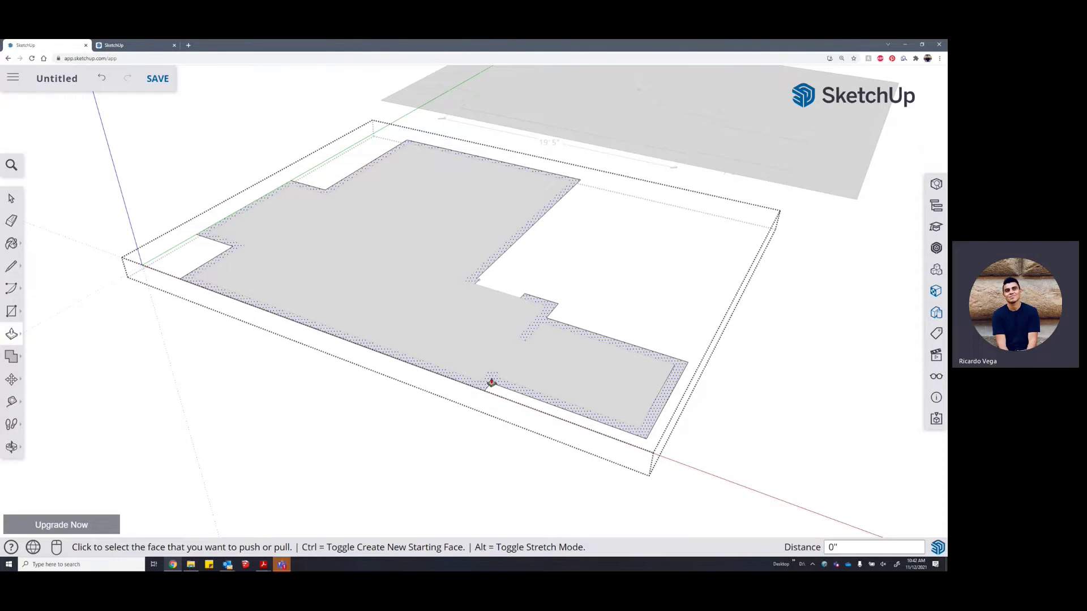
pyautogui.scroll(3, 491, 383)
pyautogui.click(492, 383)
pyautogui.scroll(-5, 496, 365)
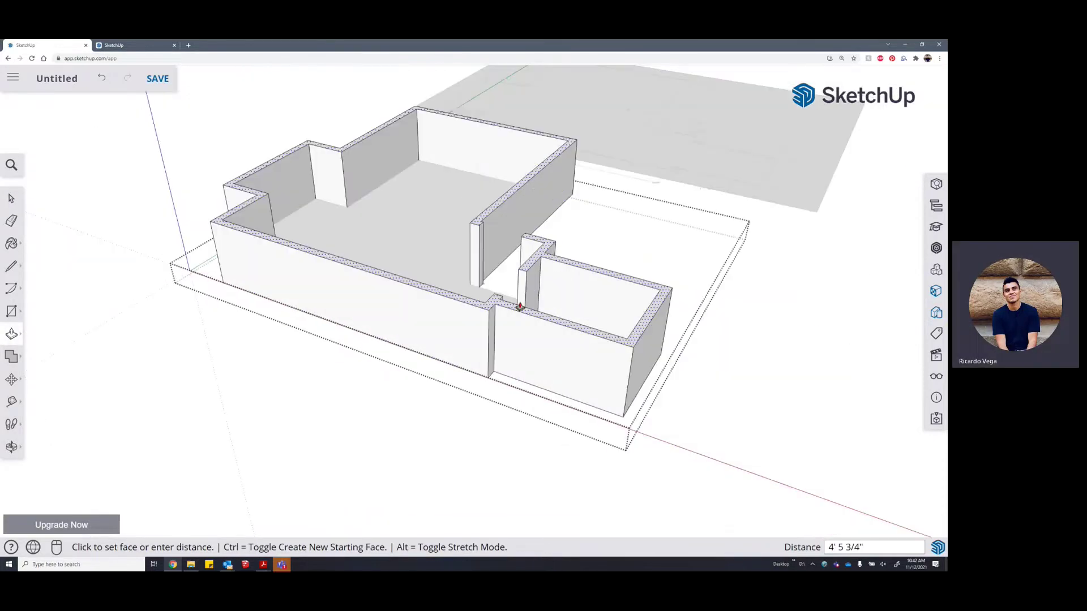
pyautogui.write('9')
pyautogui.press('Return')
pyautogui.scroll(-3, 466, 339)
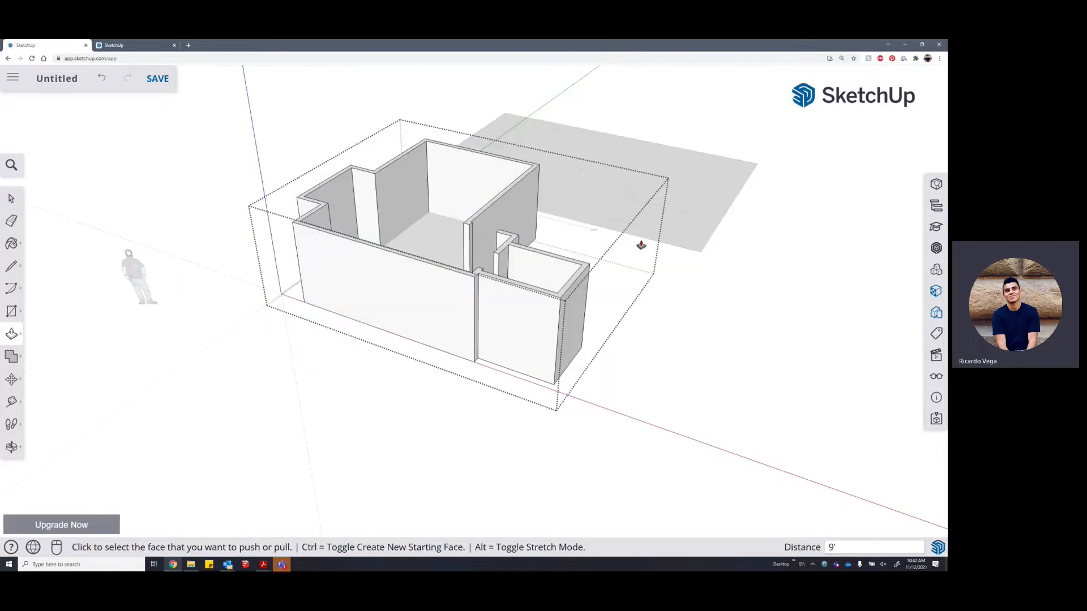
pyautogui.moveTo(698, 271); pyautogui.dragTo(51, 271, button='middle')
pyautogui.scroll(4, 350, 204)
pyautogui.moveTo(507, 277); pyautogui.dragTo(510, 381, button='middle')
pyautogui.press('space')
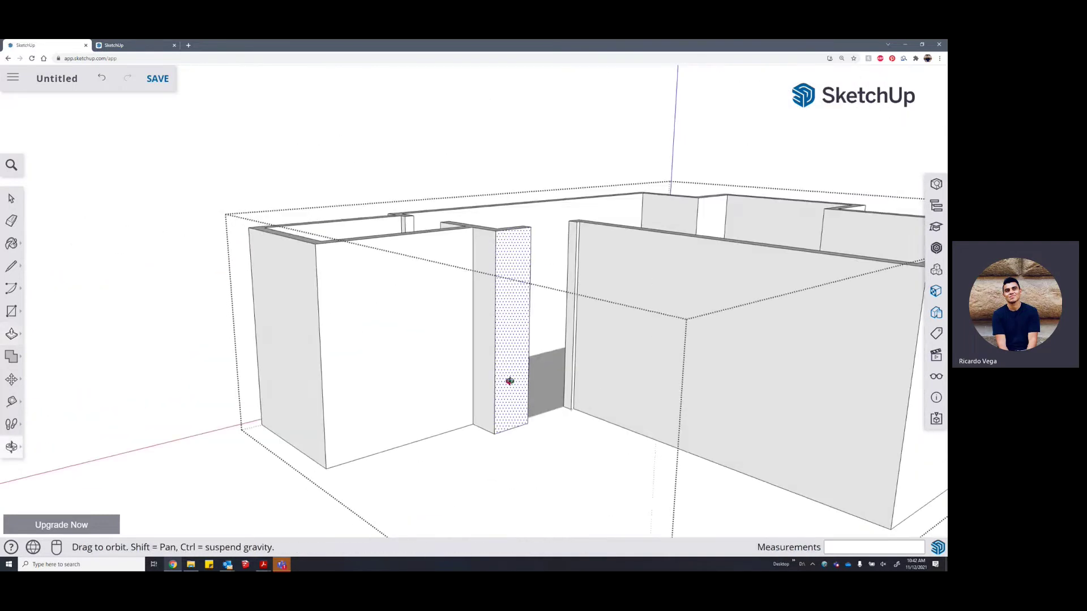
pyautogui.press('t')
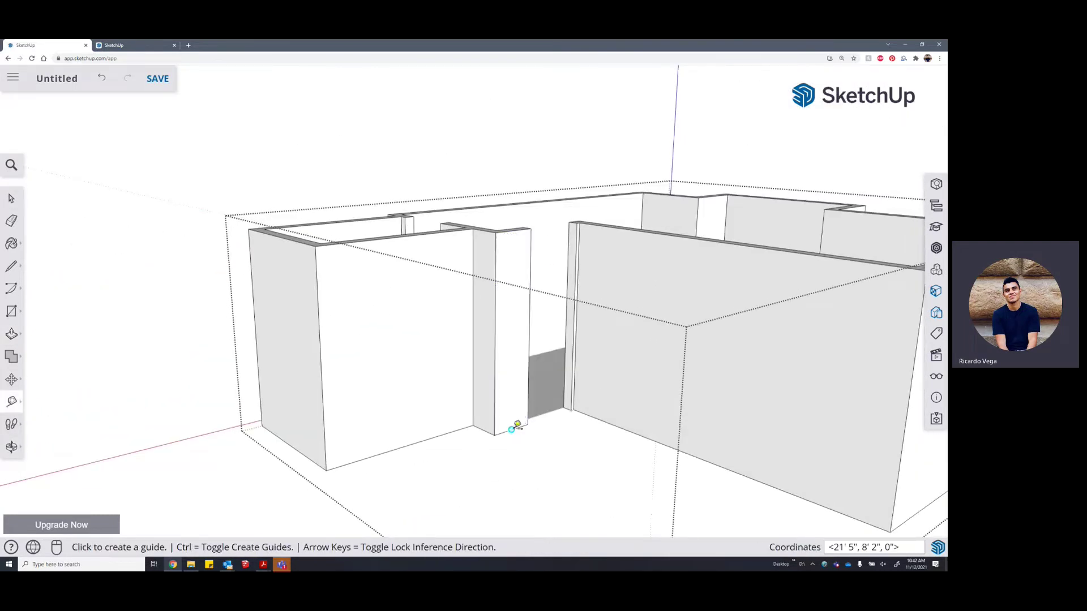
pyautogui.scroll(3, 518, 426)
pyautogui.click(524, 421)
pyautogui.scroll(-5, 522, 417)
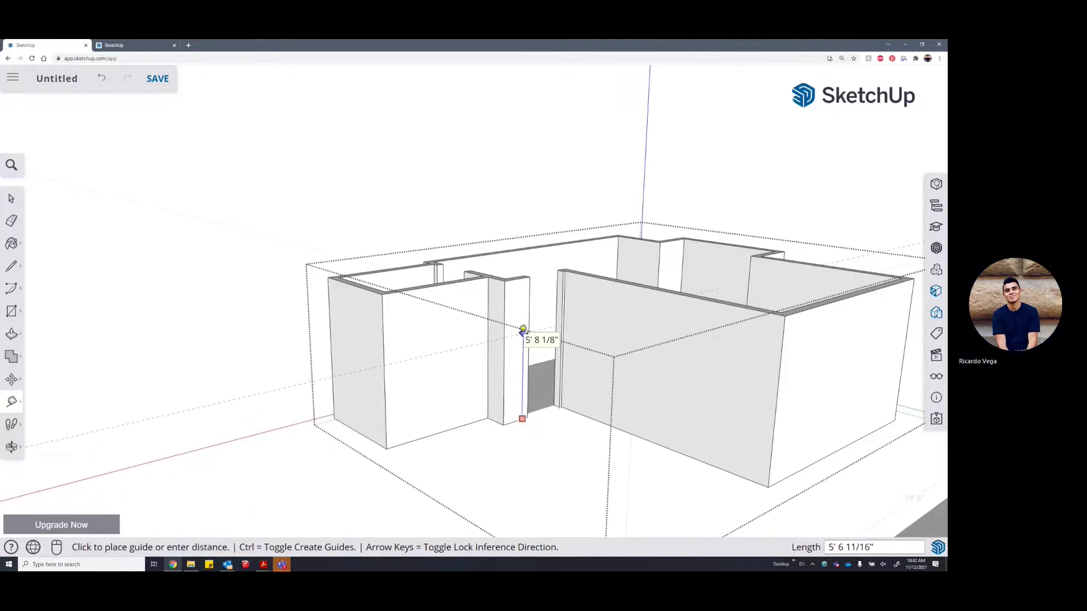
pyautogui.scroll(2, 526, 328)
pyautogui.scroll(2, 514, 447)
pyautogui.press('space')
# Create a guide line 7' above the bottom edge of the short wall beside the large room's exterior doorway
pyautogui.press('t')
pyautogui.click(529, 471)
pyautogui.write("7'")
pyautogui.press('Return')
pyautogui.moveTo(547, 262); pyautogui.dragTo(602, 339, button='middle')
pyautogui.scroll(3, 608, 328)
pyautogui.press('space')
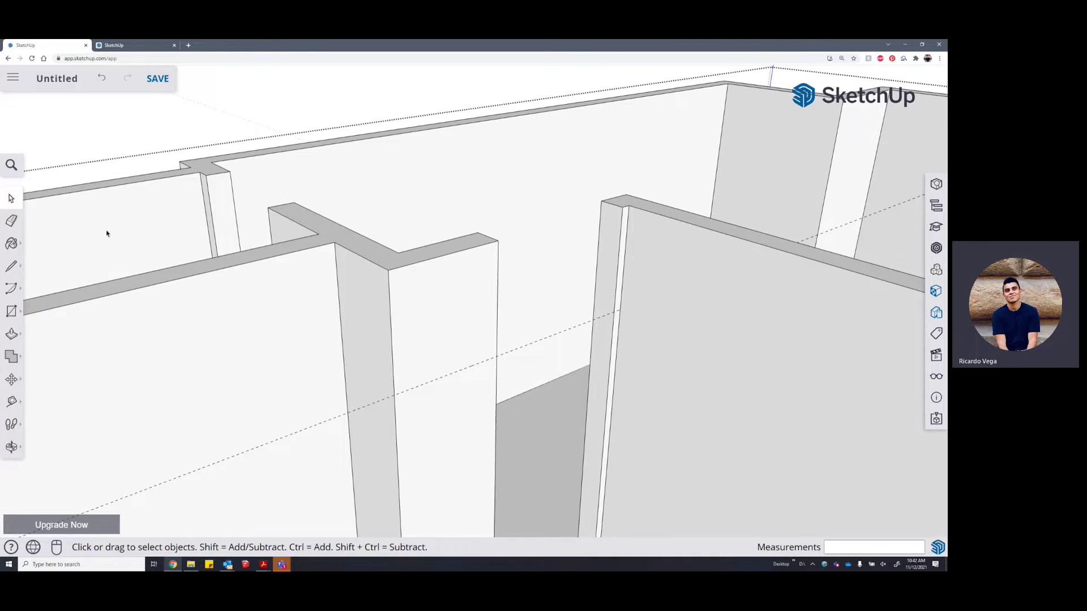
# Draw a 6" line across the opposite jamb face of the doorway at the 7' guide's height
pyautogui.press('l')
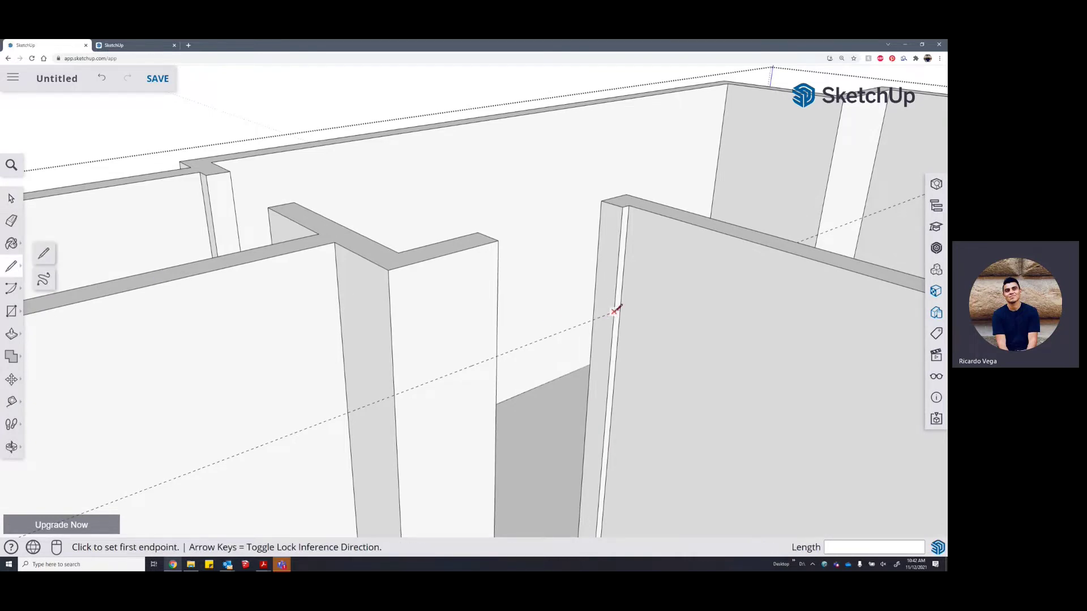
pyautogui.click(616, 310)
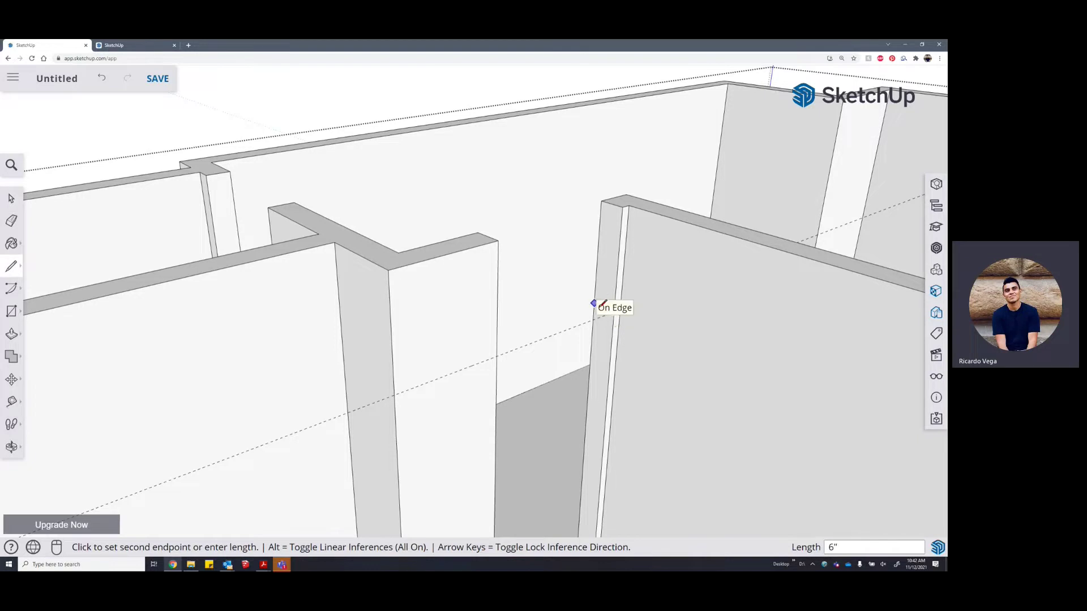
pyautogui.scroll(4, 593, 304)
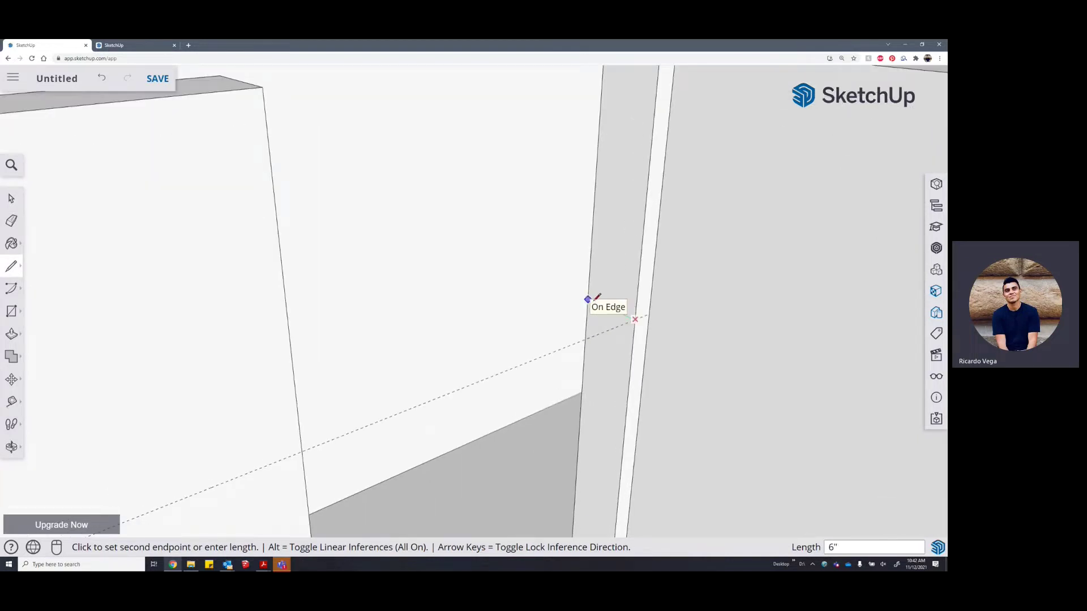
pyautogui.press('Escape')
pyautogui.scroll(-4, 588, 297)
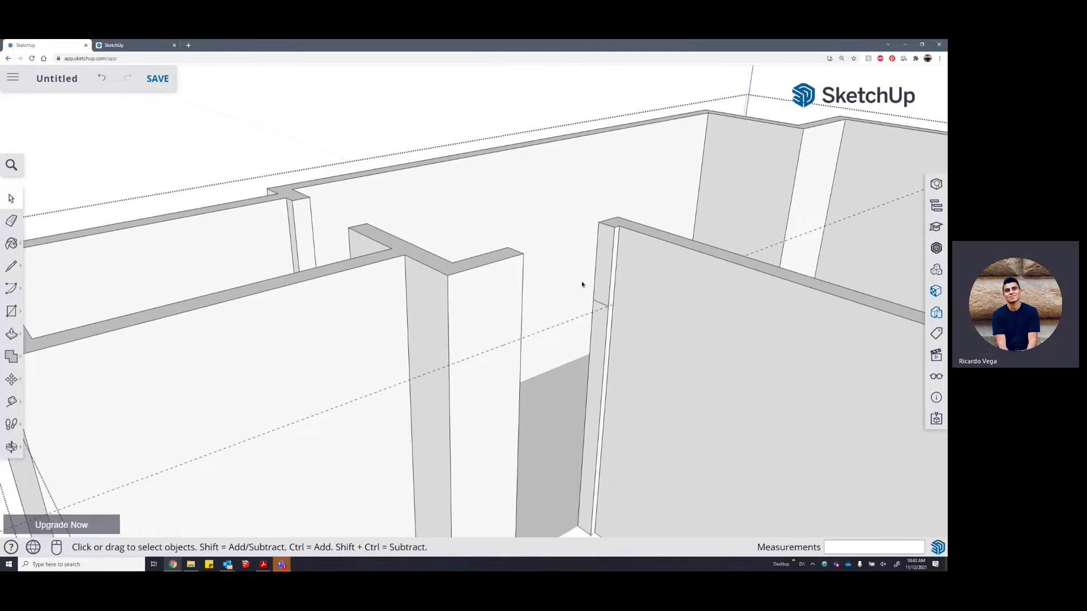
# Extend the jamb face above the 7' line 2' 10" across the exterior doorway with Push/Pull, and erase the leftover seam edges
pyautogui.scroll(2, 602, 281)
pyautogui.press('p')
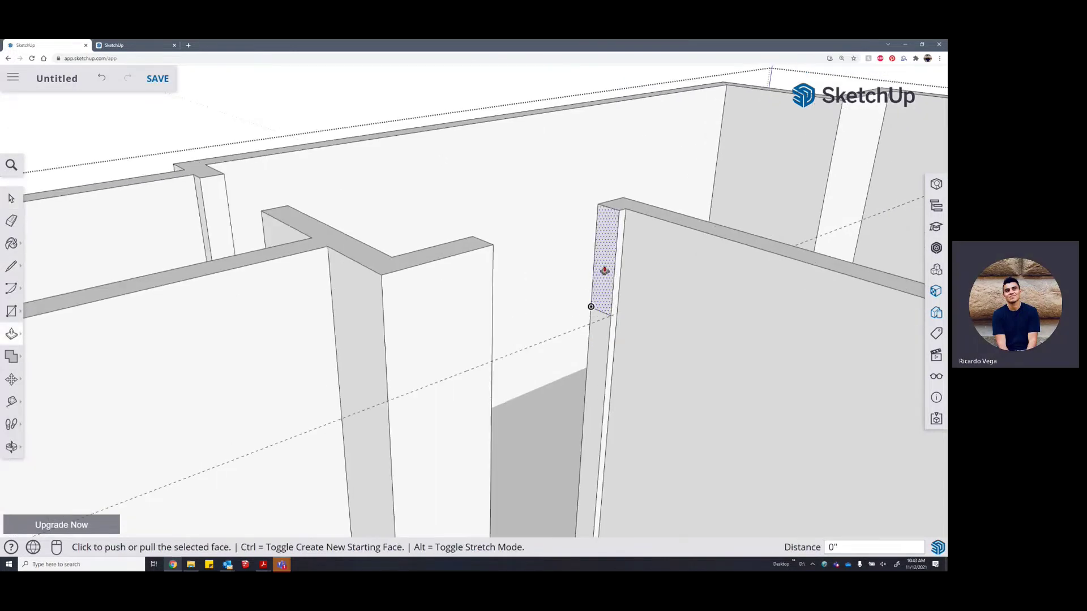
pyautogui.click(604, 271)
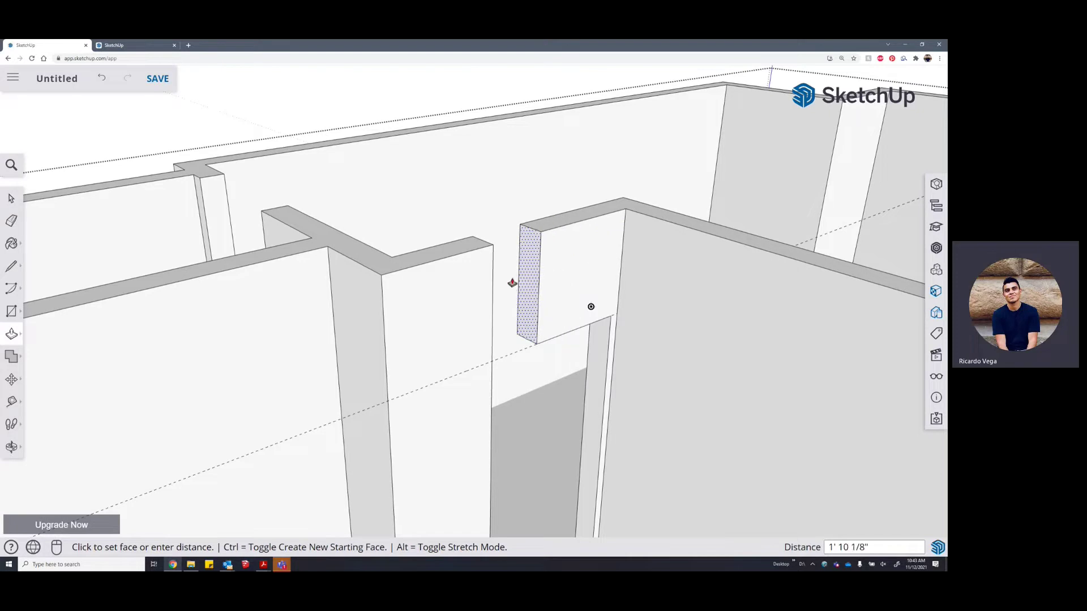
pyautogui.click(493, 283)
pyautogui.scroll(-3, 522, 269)
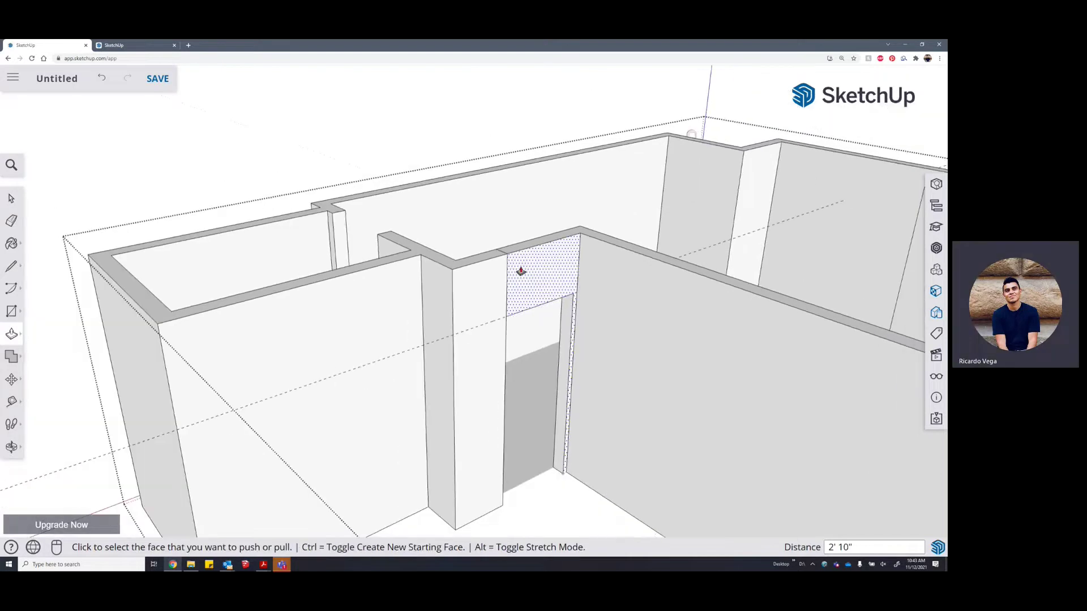
pyautogui.press('e')
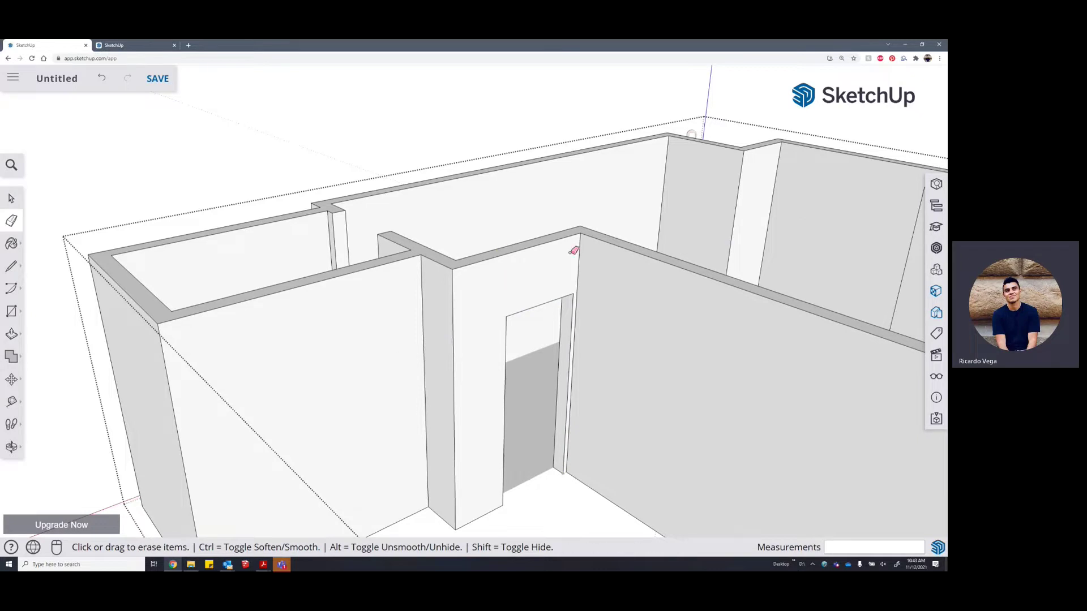
pyautogui.scroll(-3, 573, 251)
pyautogui.moveTo(400, 287)
pyautogui.mouseDown(button='middle')
pyautogui.moveTo(506, 289)
pyautogui.moveTo(554, 315)
pyautogui.moveTo(456, 259)
pyautogui.moveTo(396, 261)
pyautogui.moveTo(439, 372)
pyautogui.moveTo(601, 330)
pyautogui.mouseUp(button='middle')
pyautogui.scroll(5, 457, 260)
pyautogui.scroll(-3, 586, 297)
pyautogui.scroll(3, 441, 277)
pyautogui.scroll(-3, 439, 371)
pyautogui.press('space')
pyautogui.scroll(4, 437, 480)
pyautogui.scroll(-4, 436, 406)
pyautogui.press('t')
pyautogui.click(658, 329)
pyautogui.press('space')
# Copy the top edge of the small room's doorway jamb 2' down its face with the Move tool
pyautogui.moveTo(695, 161); pyautogui.dragTo(502, 242, button='middle')
pyautogui.scroll(4, 204, 246)
pyautogui.scroll(4, 472, 251)
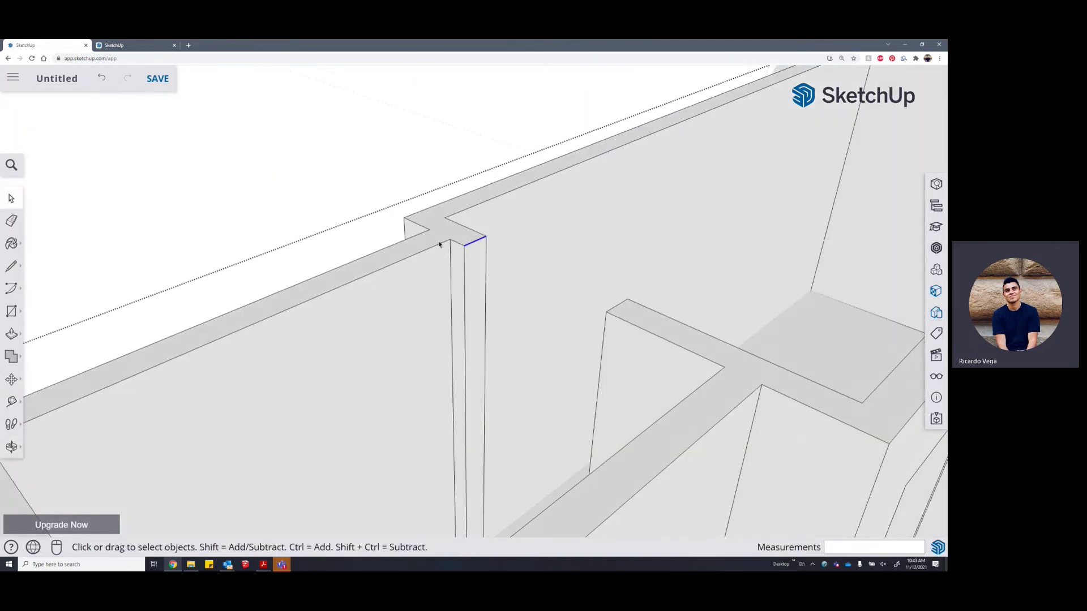
pyautogui.click(12, 380)
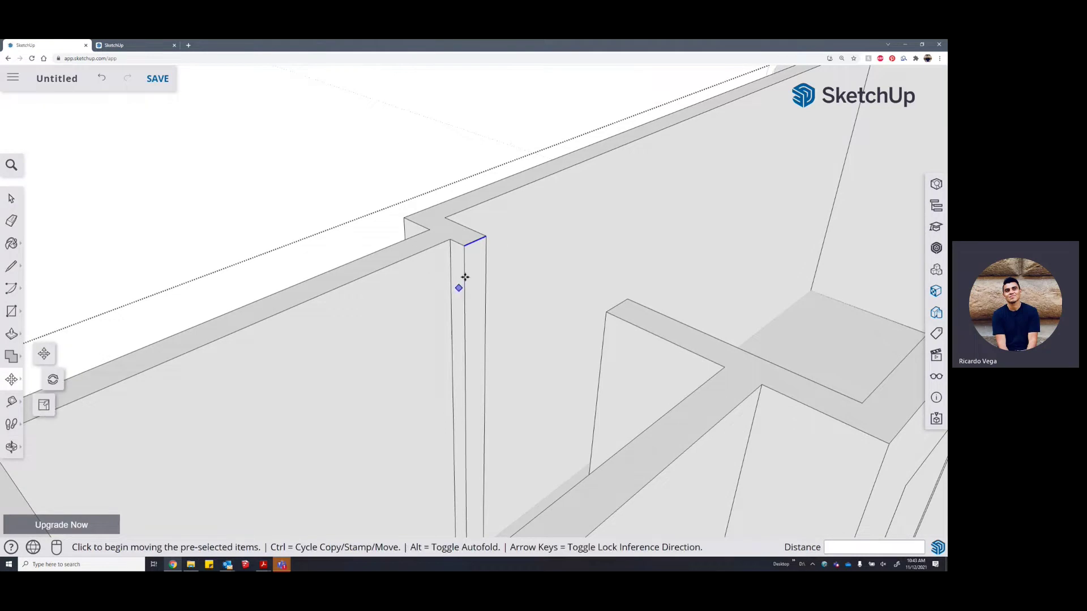
pyautogui.click(465, 249)
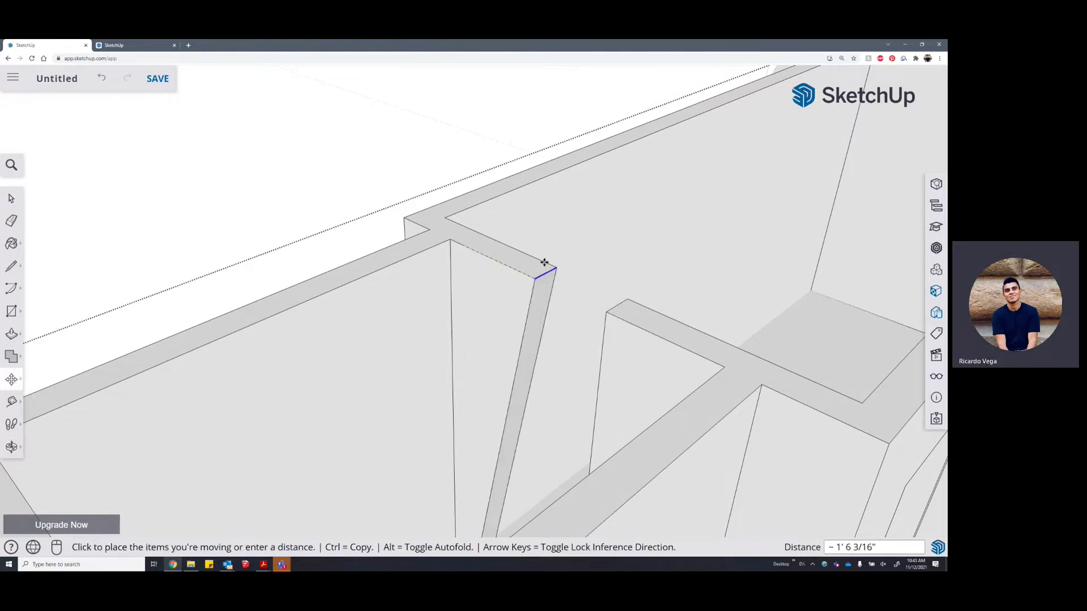
pyautogui.scroll(-5, 543, 272)
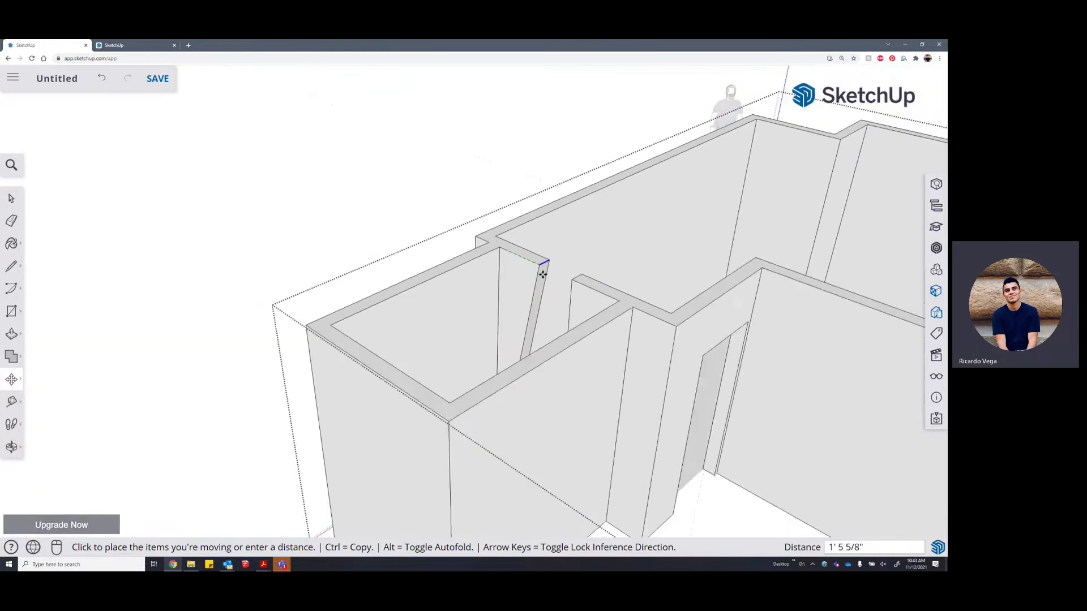
pyautogui.moveTo(541, 272); pyautogui.dragTo(657, 347, button='middle')
pyautogui.moveTo(625, 313); pyautogui.dragTo(565, 291, button='middle')
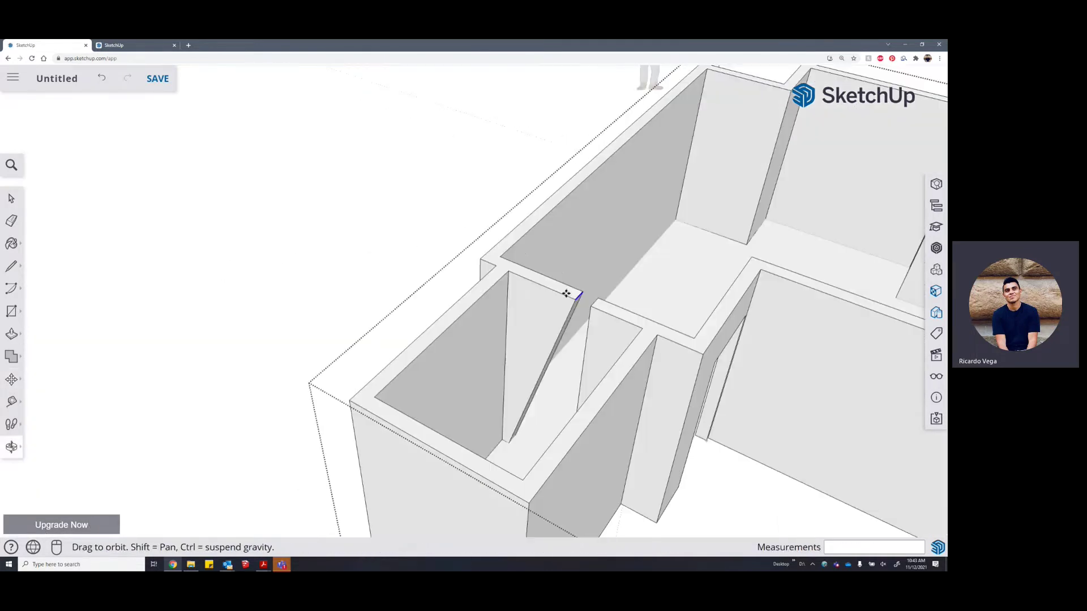
pyautogui.scroll(3, 517, 271)
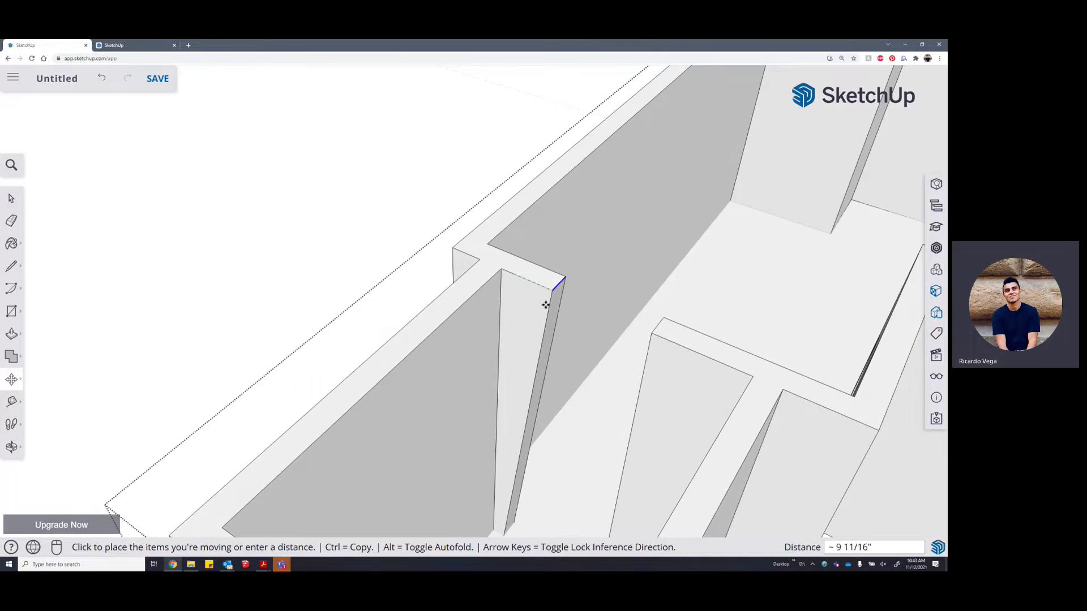
pyautogui.press('ctrl')
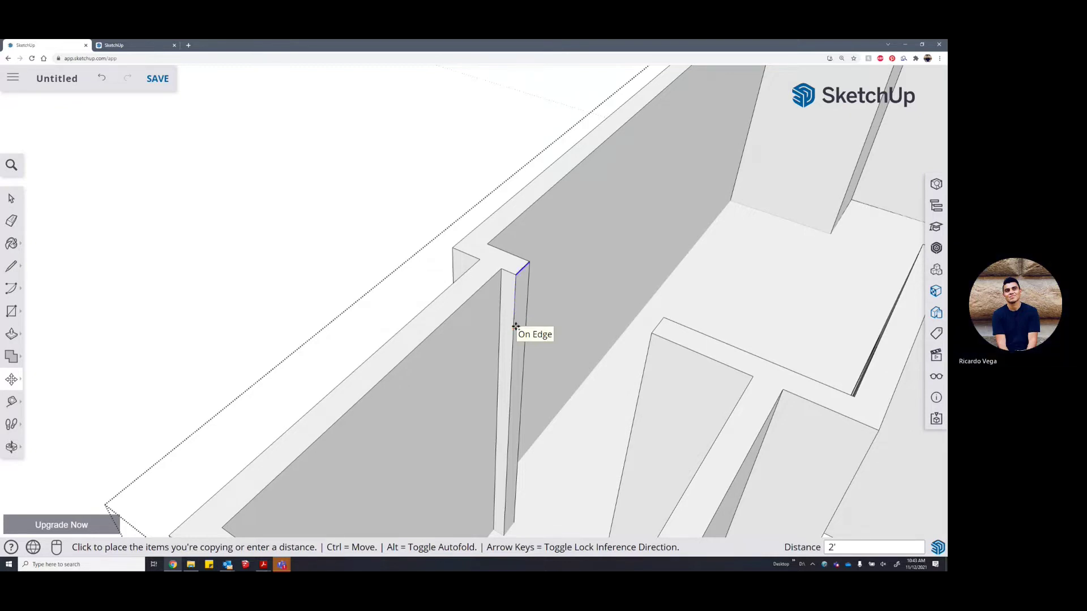
pyautogui.click(516, 274)
pyautogui.click(516, 274)
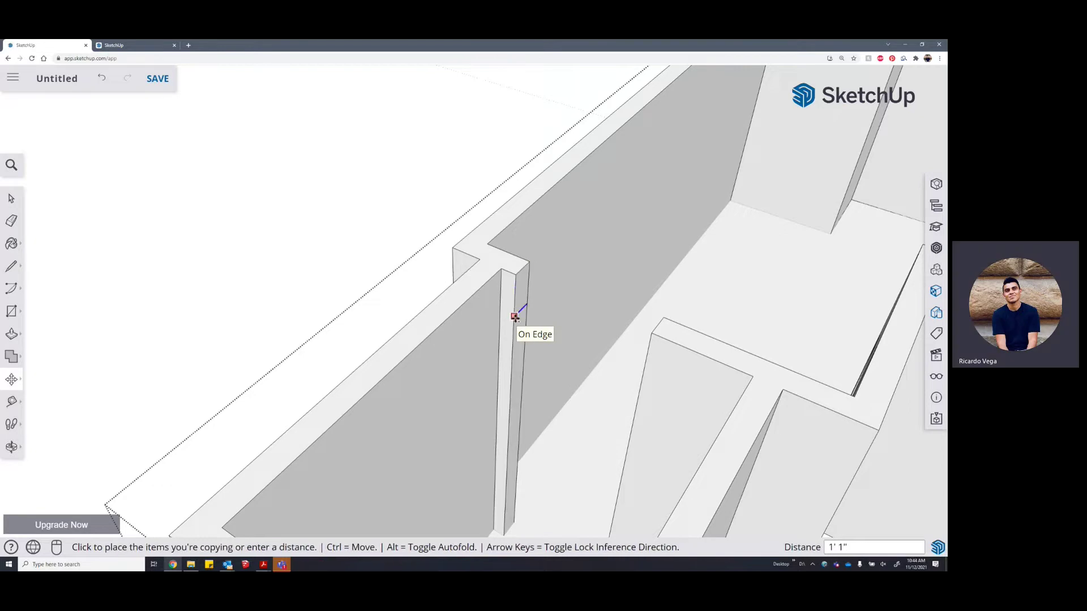
pyautogui.click(514, 349)
pyautogui.press('space')
pyautogui.scroll(2, 524, 331)
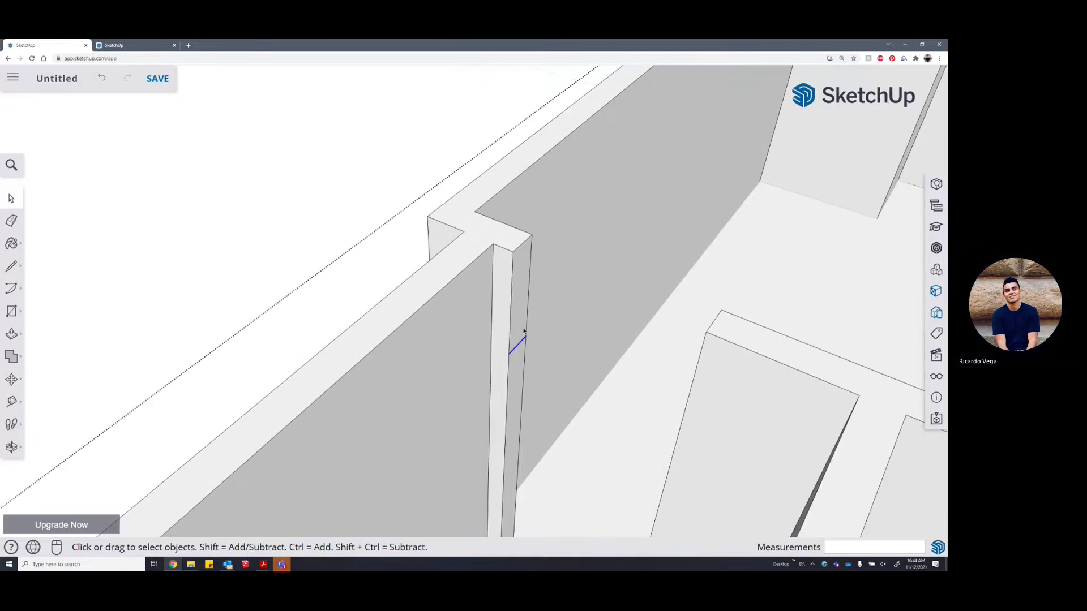
# Extend the jamb face above the copied line 2' 10" to the opposite side of the small room's doorway with Push/Pull
pyautogui.press('p')
pyautogui.click(519, 324)
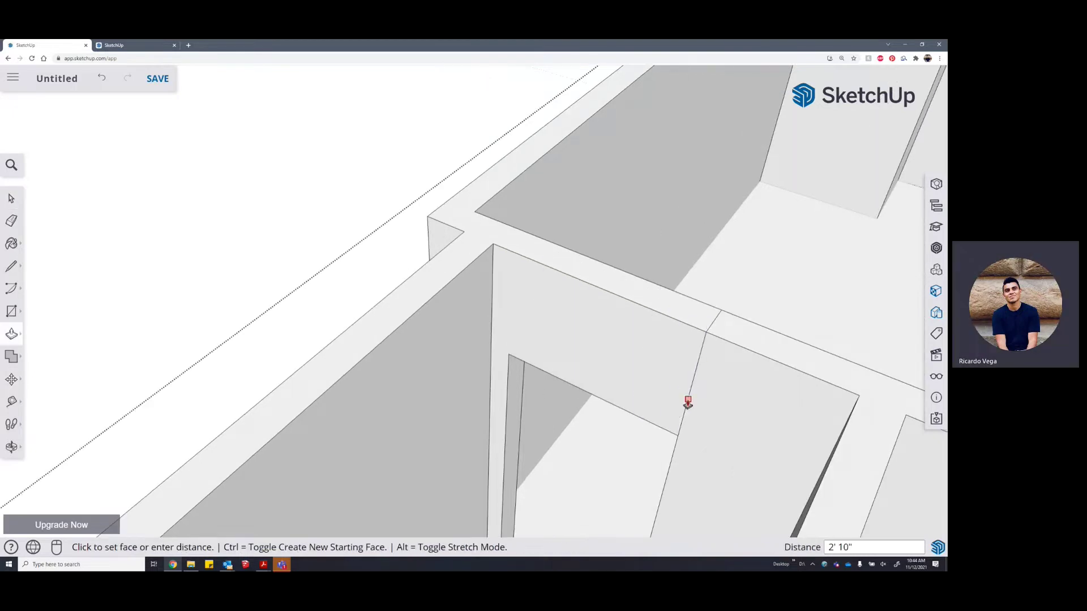
pyautogui.click(687, 408)
# Erase the seam edges left beside the small room's door header and close the wall group
pyautogui.press('e')
pyautogui.moveTo(716, 333); pyautogui.dragTo(703, 318)
pyautogui.moveTo(704, 317); pyautogui.dragTo(235, 371, button='middle')
pyautogui.scroll(-4, 487, 391)
pyautogui.scroll(2, 507, 422)
pyautogui.moveTo(508, 428); pyautogui.dragTo(524, 437)
pyautogui.scroll(-5, 442, 284)
pyautogui.moveTo(449, 291)
pyautogui.mouseDown(button='middle')
pyautogui.moveTo(643, 304)
pyautogui.moveTo(595, 352)
pyautogui.moveTo(563, 318)
pyautogui.moveTo(662, 286)
pyautogui.moveTo(519, 276)
pyautogui.moveTo(529, 225)
pyautogui.mouseUp(button='middle')
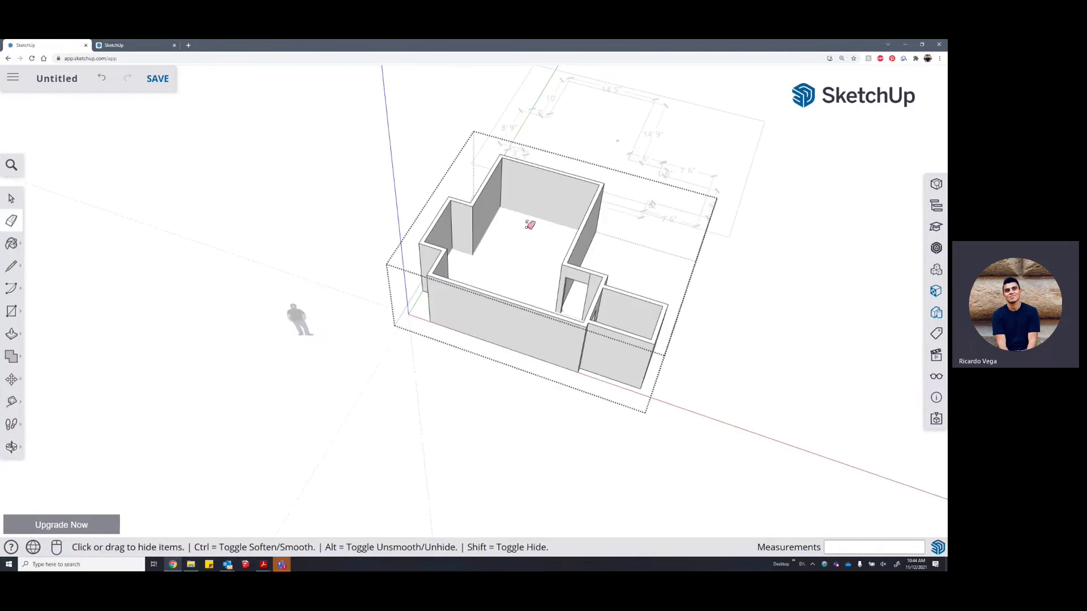
pyautogui.scroll(4, 530, 225)
pyautogui.press('space')
pyautogui.press('Escape')
pyautogui.scroll(-4, 441, 312)
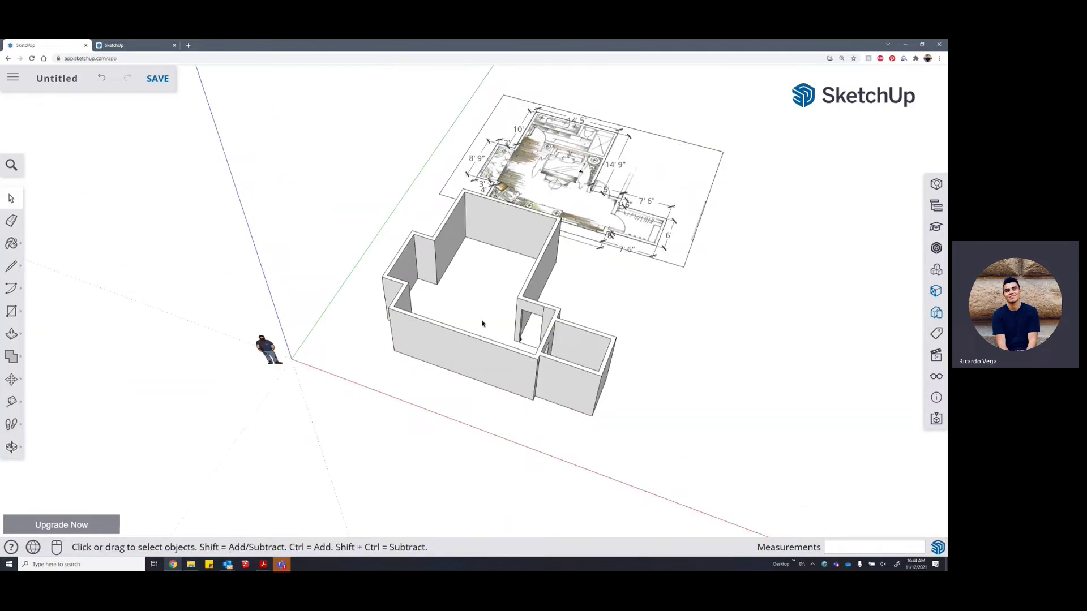
# Reopen the wall group, erase the remaining seam edge beside the exterior doorway's header, and close the group
pyautogui.scroll(4, 483, 324)
pyautogui.doubleClick(582, 373)
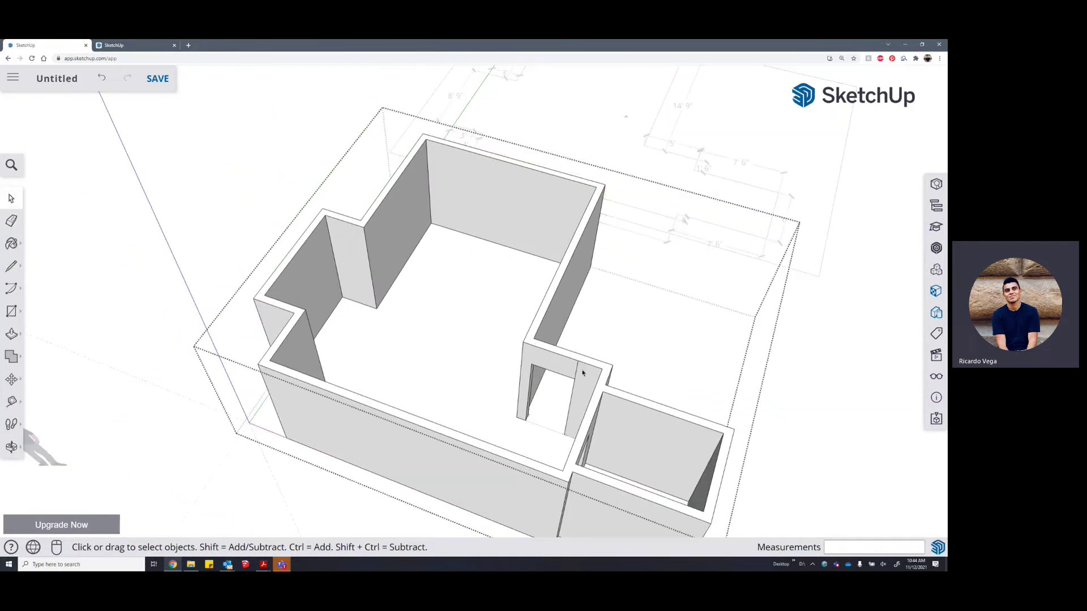
pyautogui.click(583, 373)
pyautogui.press('e')
pyautogui.click(577, 370)
pyautogui.scroll(-4, 538, 345)
pyautogui.press('space')
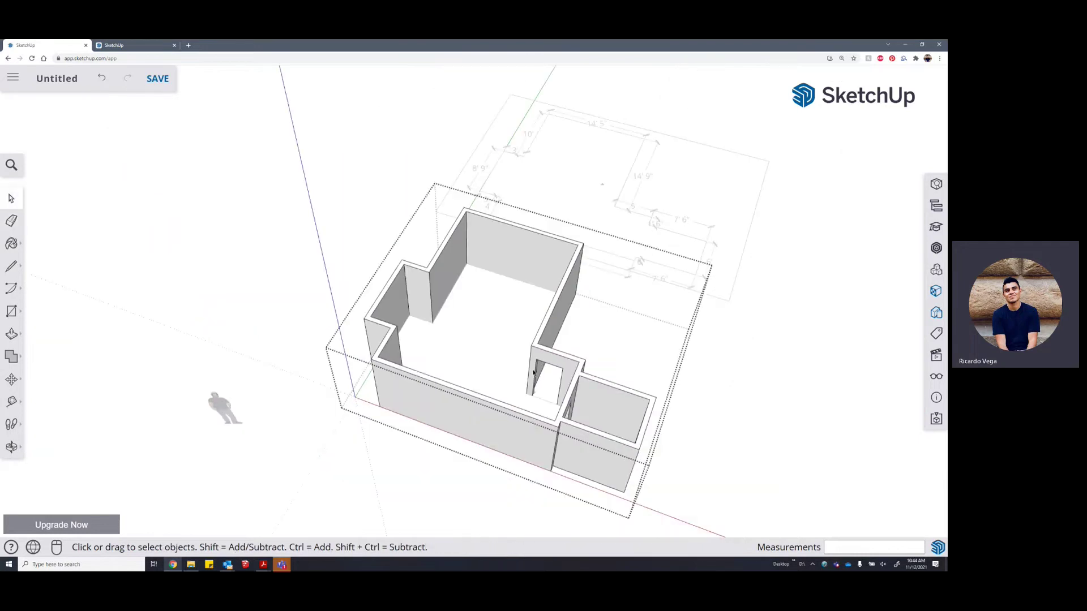
pyautogui.press('Escape')
# Compare the modelled walls with the floor plan image, examining its outer walls and openings
pyautogui.scroll(-3, 466, 361)
pyautogui.scroll(5, 583, 202)
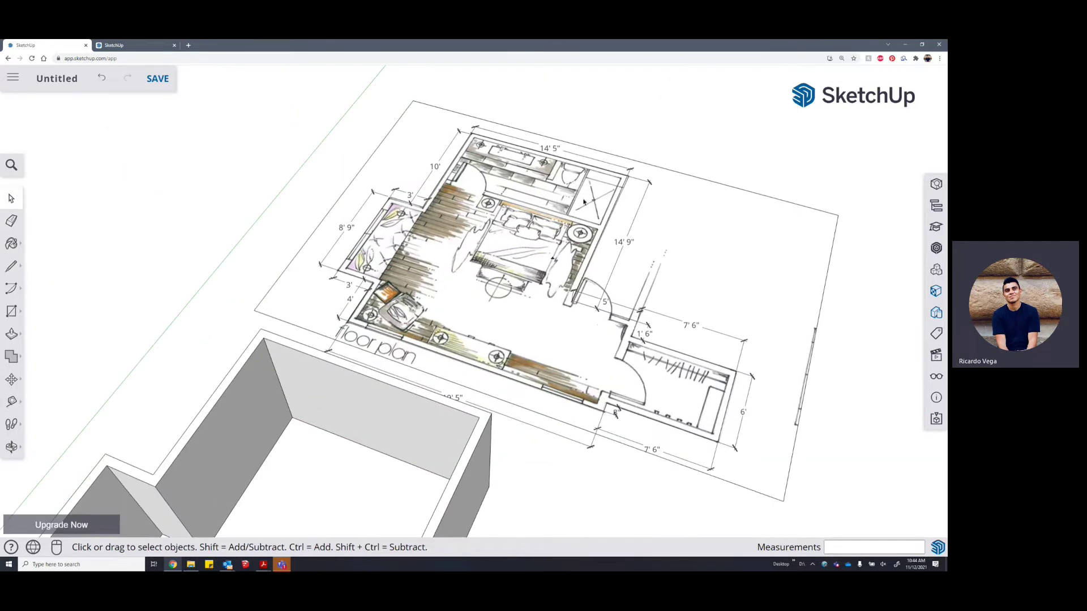
pyautogui.scroll(-4, 574, 217)
pyautogui.moveTo(493, 341); pyautogui.dragTo(493, 340, button='middle')
pyautogui.scroll(4, 493, 340)
pyautogui.scroll(-2, 531, 396)
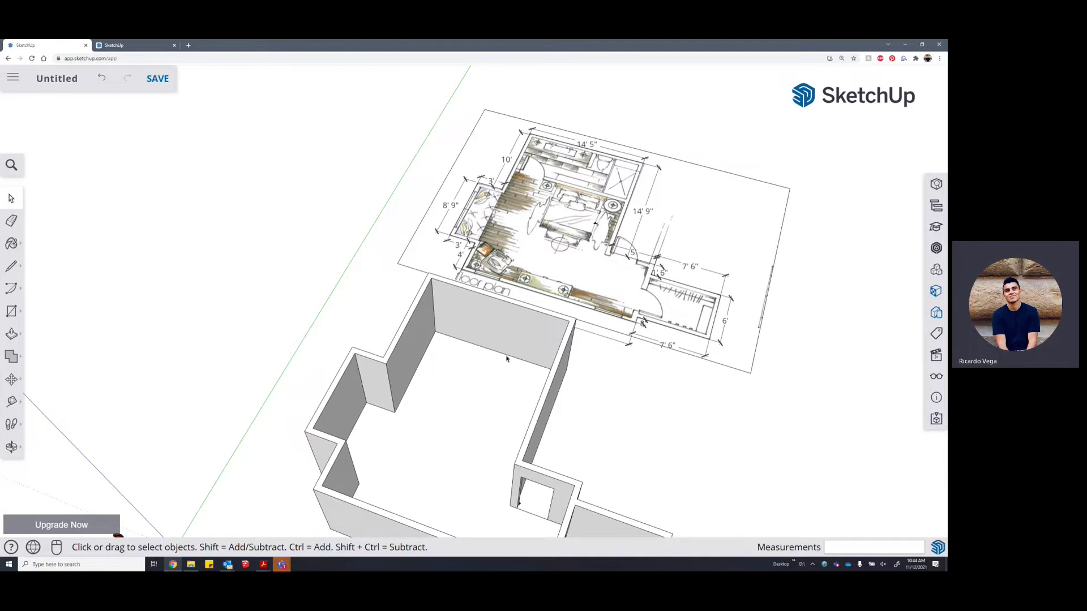
pyautogui.moveTo(759, 289); pyautogui.dragTo(683, 262, button='middle')
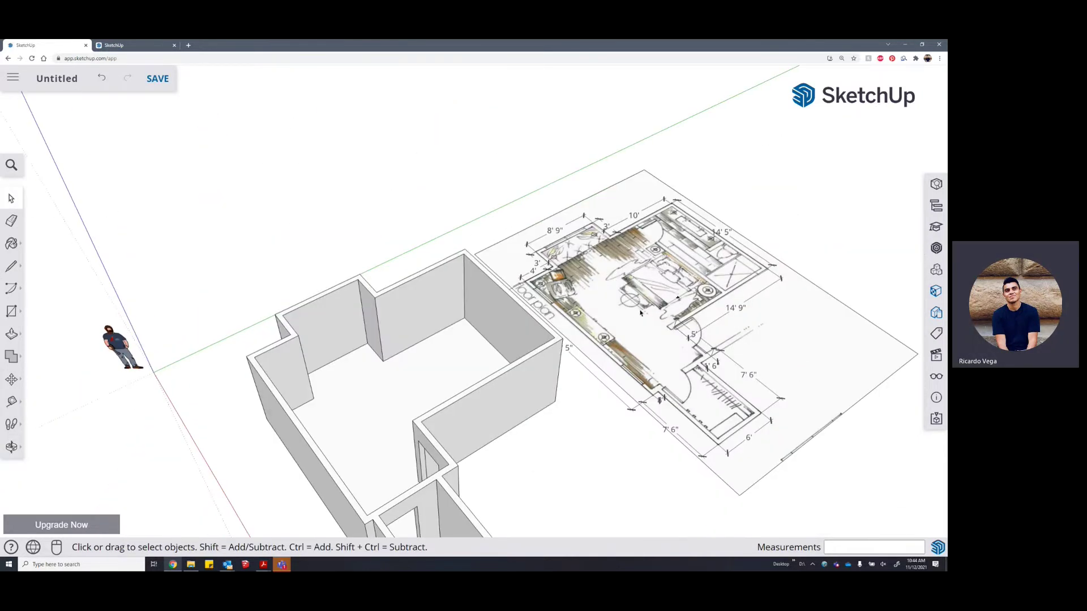
pyautogui.scroll(3, 532, 301)
pyautogui.scroll(4, 525, 287)
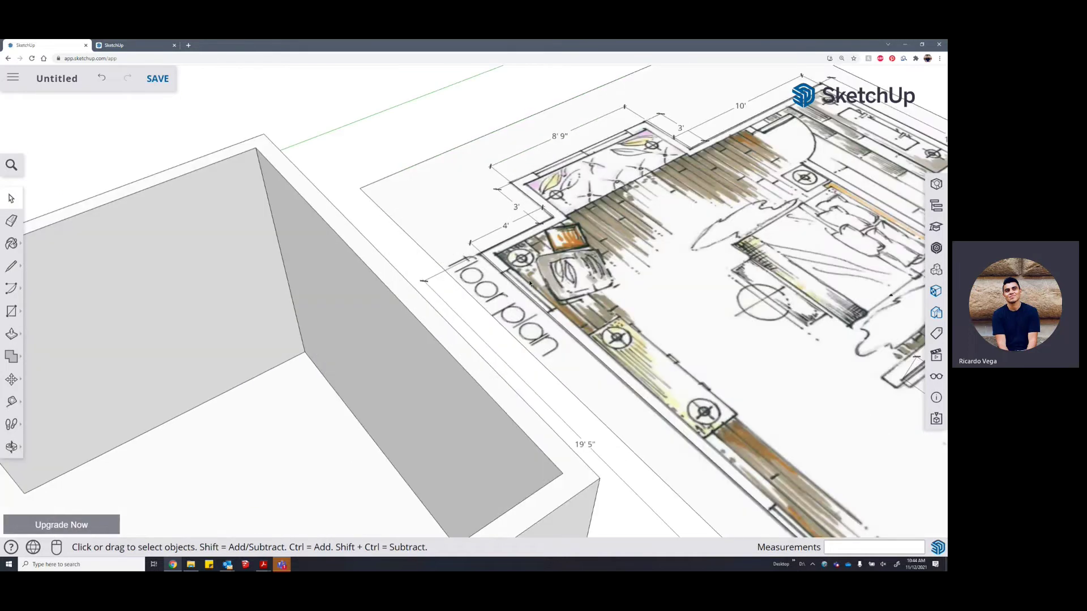
pyautogui.scroll(-3, 702, 441)
# Open the wall group and create a horizontal guide 3' above the bottom edge of the long outer wall
pyautogui.scroll(-6, 705, 444)
pyautogui.moveTo(538, 374)
pyautogui.mouseDown(button='middle')
pyautogui.moveTo(529, 364)
pyautogui.moveTo(664, 164)
pyautogui.moveTo(457, 267)
pyautogui.moveTo(559, 272)
pyautogui.moveTo(546, 371)
pyautogui.mouseUp(button='middle')
pyautogui.moveTo(492, 421); pyautogui.dragTo(493, 413, button='middle')
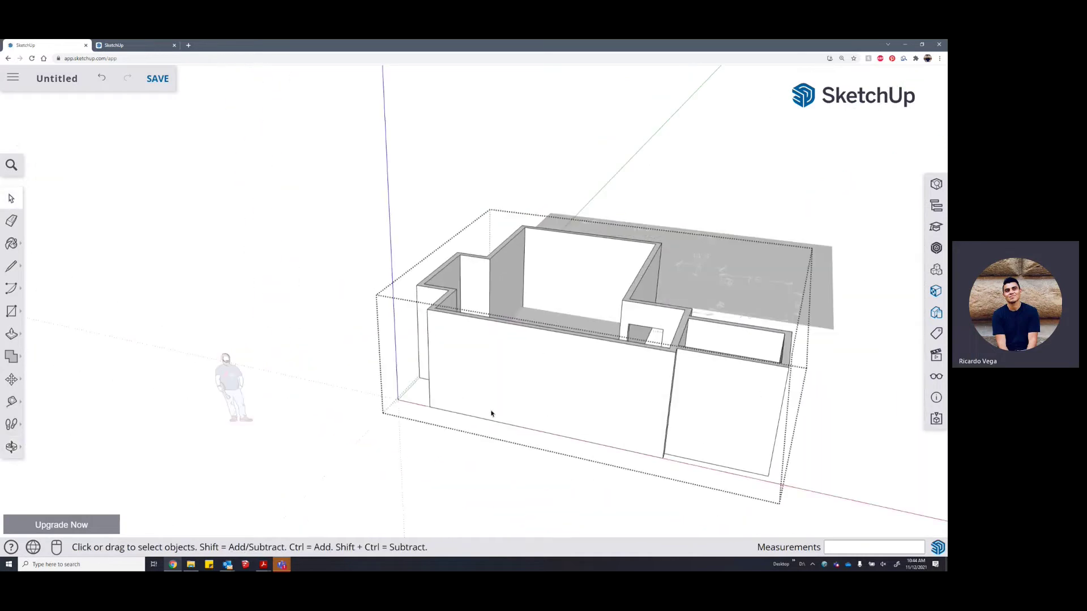
pyautogui.click(492, 413)
pyautogui.press('t')
pyautogui.scroll(3, 504, 424)
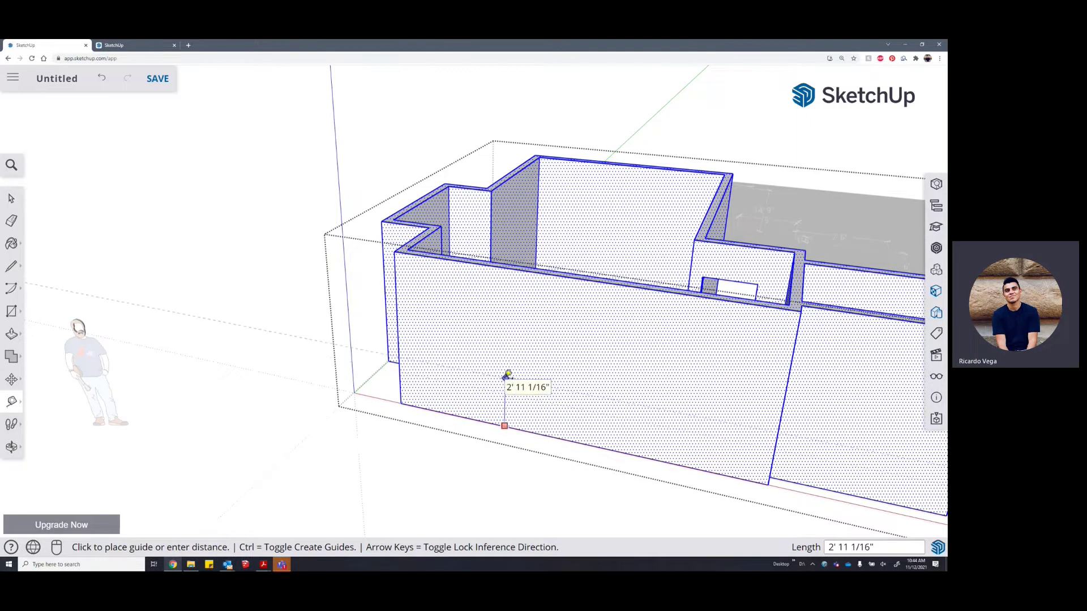
pyautogui.click(508, 375)
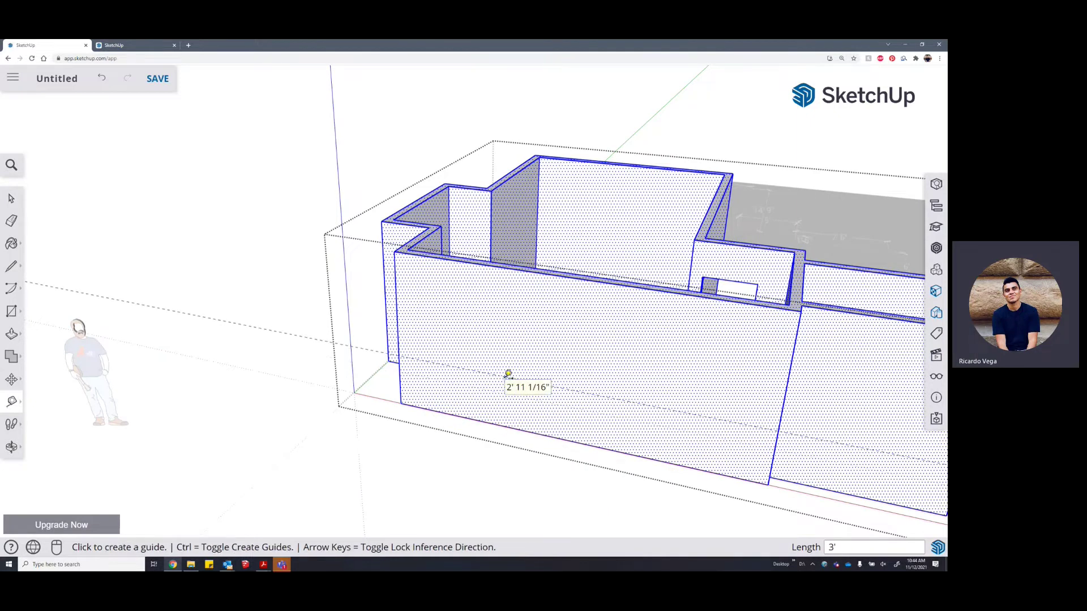
# Create a vertical guide on the long outer wall, offset inward from its end edge nearest the origin
pyautogui.moveTo(495, 376); pyautogui.dragTo(538, 366, button='middle')
pyautogui.scroll(3, 538, 367)
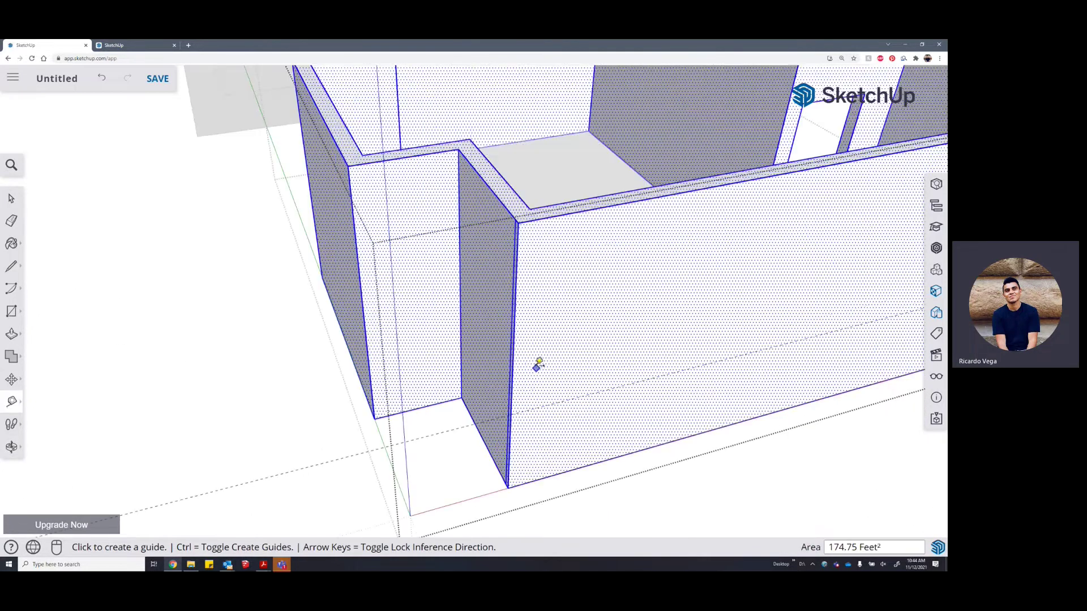
pyautogui.scroll(-1, 538, 365)
pyautogui.click(533, 343)
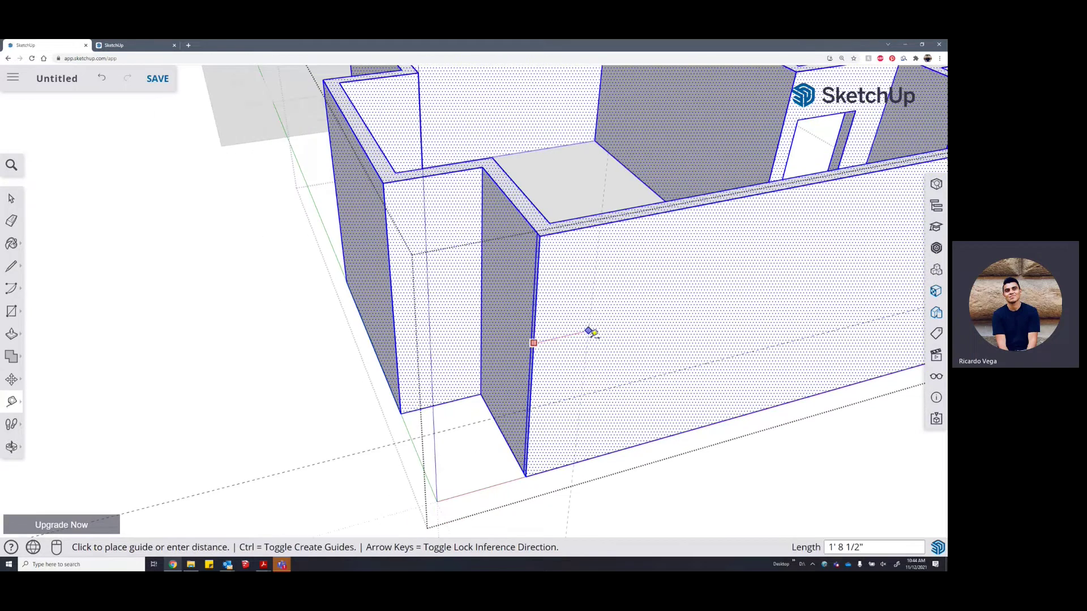
pyautogui.click(592, 333)
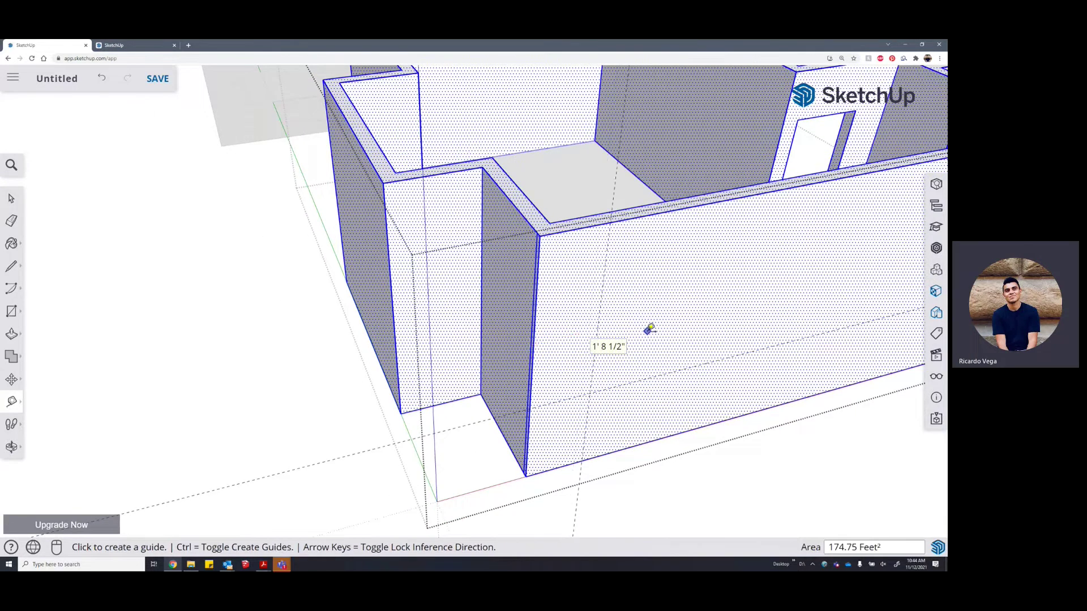
# Create a second vertical guide 4' from the first one, farther along the long outer wall
pyautogui.click(600, 316)
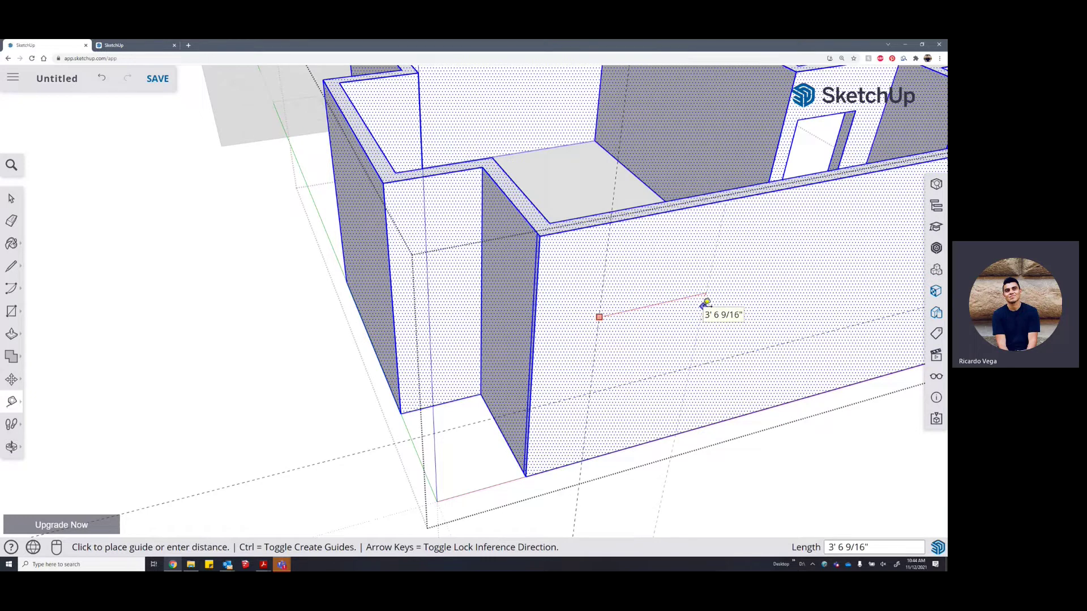
pyautogui.write("4'")
pyautogui.press('Return')
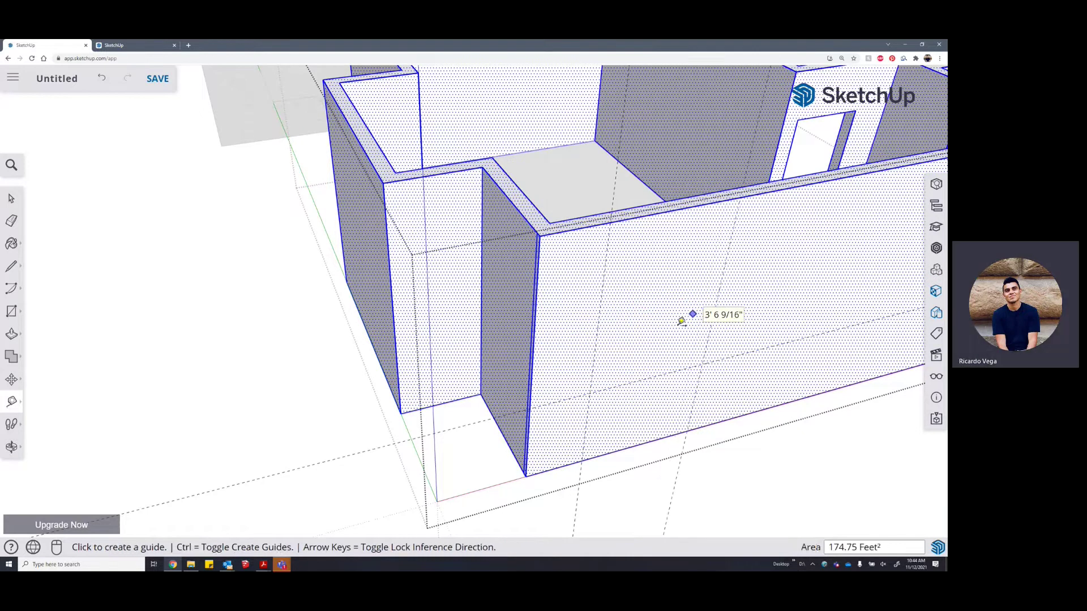
# Create a second horizontal guide on the long outer wall, offset upward from the 3' guide
pyautogui.scroll(-2, 624, 316)
pyautogui.click(621, 326)
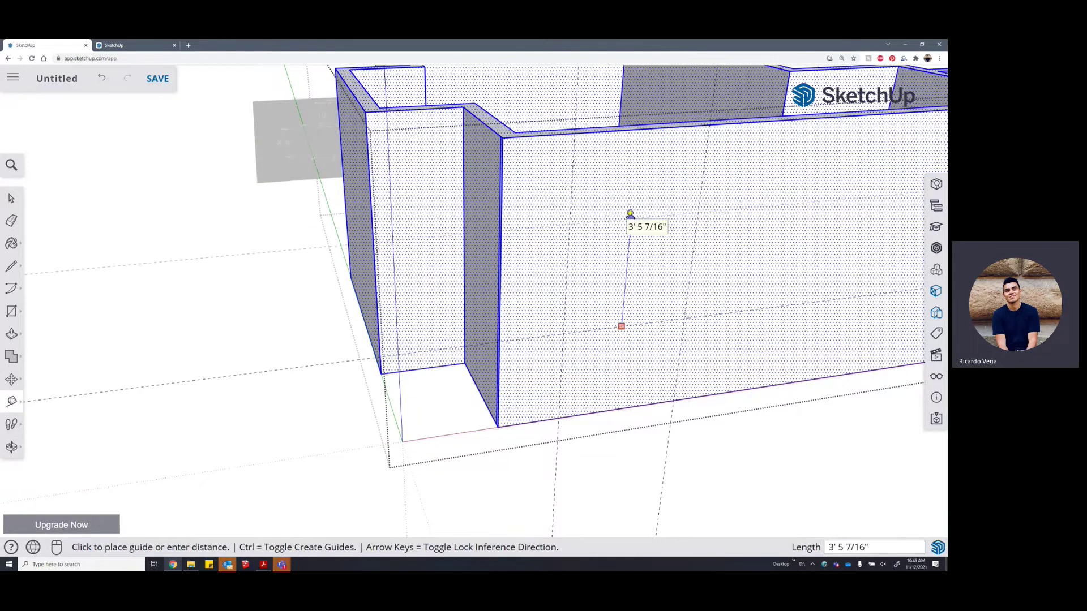
pyautogui.press('Escape')
pyautogui.press('space')
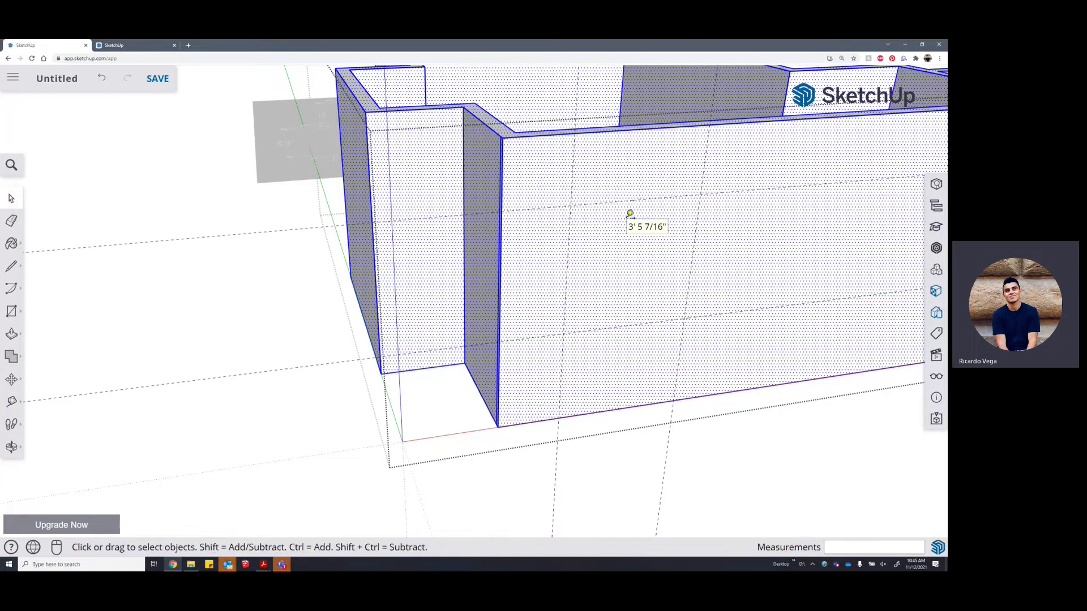
# Draw the window rectangle on the long outer wall with the Line tool, connecting the four guide intersections
pyautogui.moveTo(652, 228); pyautogui.dragTo(506, 251, button='middle')
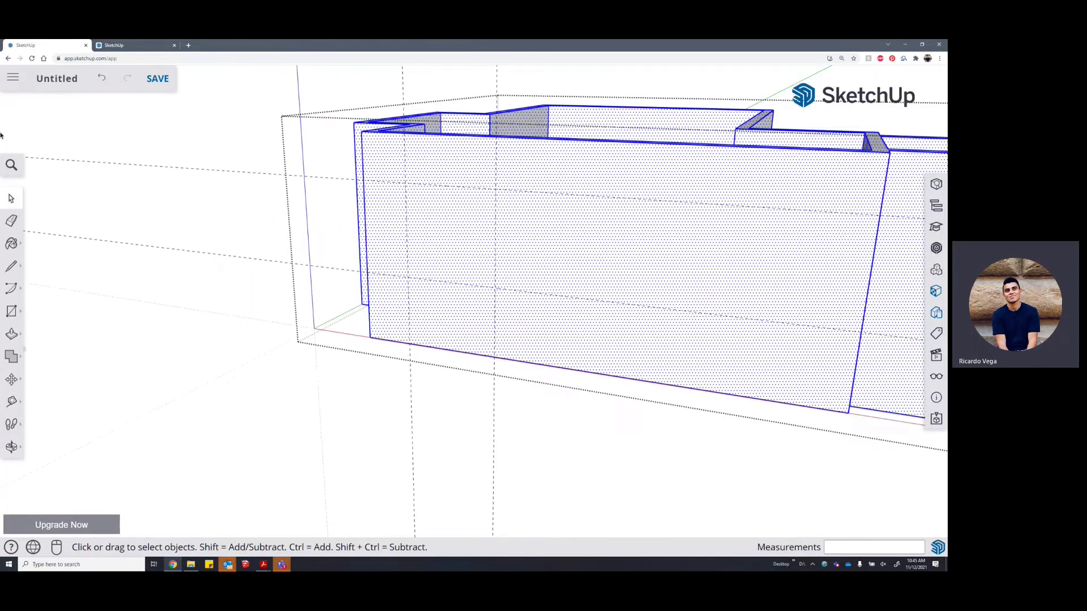
pyautogui.click(12, 266)
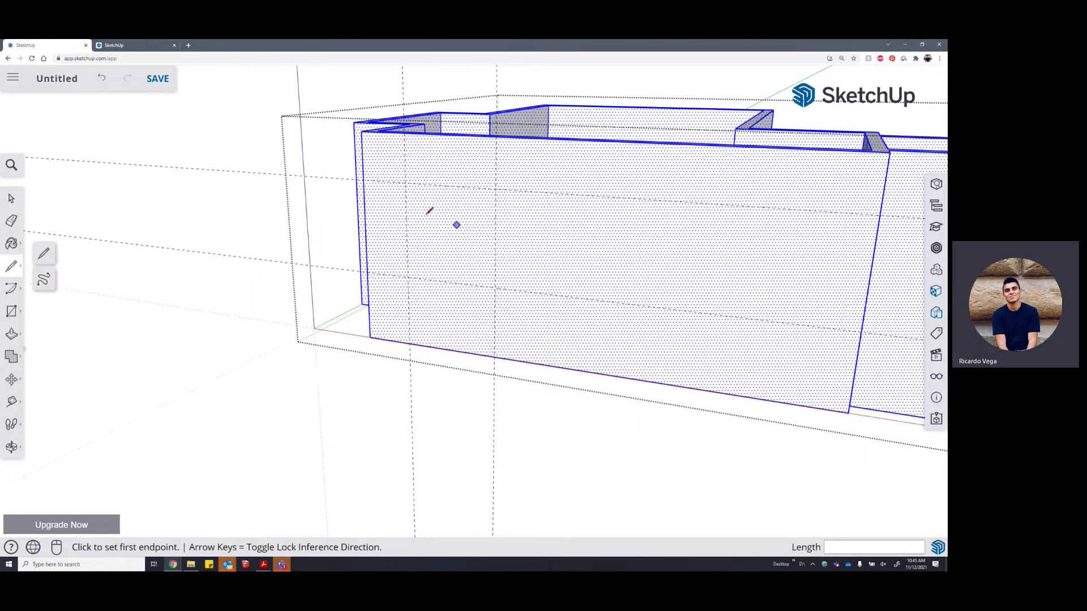
pyautogui.scroll(3, 397, 169)
pyautogui.click(394, 170)
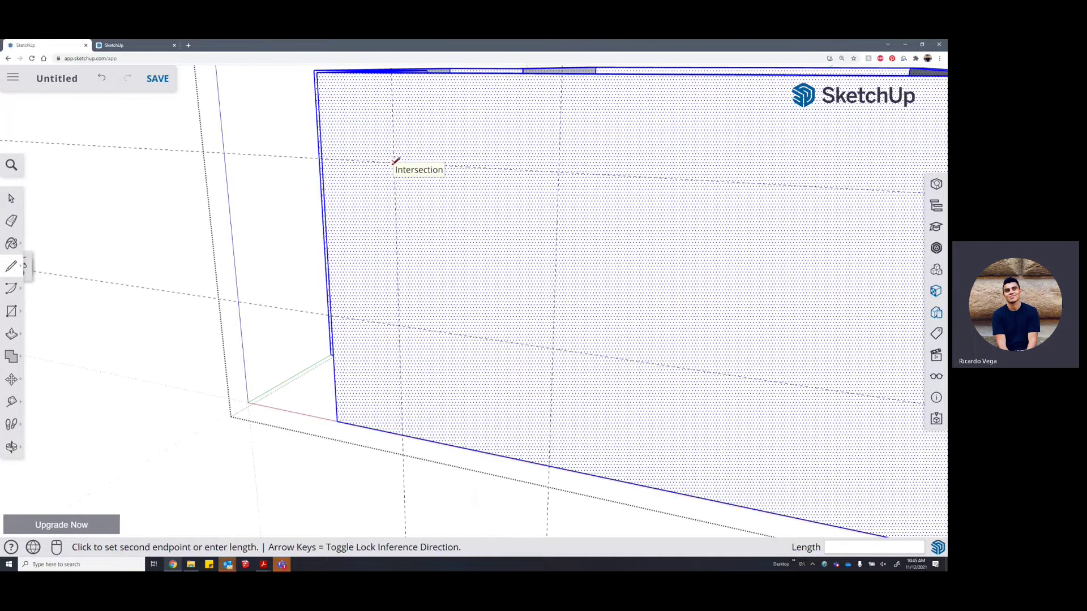
pyautogui.click(399, 324)
pyautogui.click(552, 348)
pyautogui.click(559, 172)
pyautogui.click(395, 163)
# Push the window face 6" through the long outer wall to cut the opening, and close the wall group
pyautogui.moveTo(424, 198); pyautogui.dragTo(445, 287, button='middle')
pyautogui.press('space')
pyautogui.press('Escape')
pyautogui.click(445, 287)
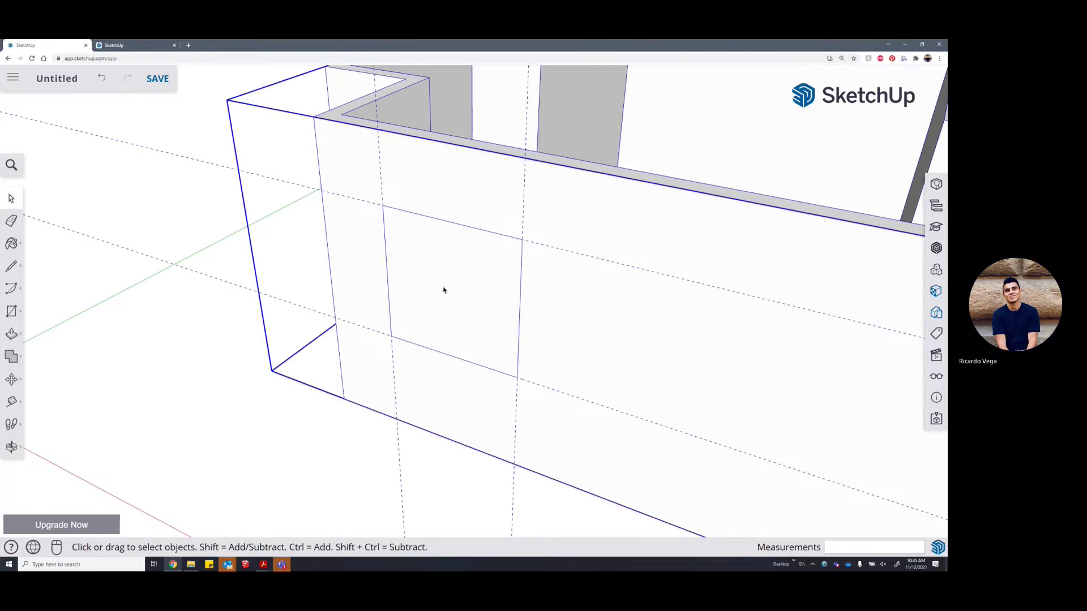
pyautogui.doubleClick(444, 290)
pyautogui.click(443, 290)
pyautogui.press('p')
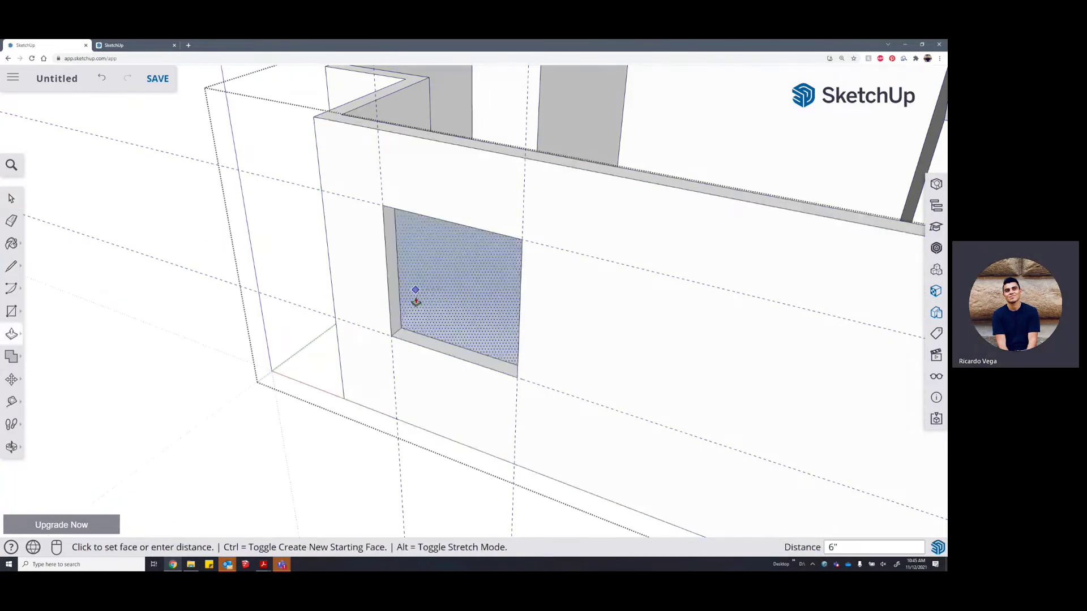
pyautogui.click(450, 290)
pyautogui.scroll(-5, 444, 295)
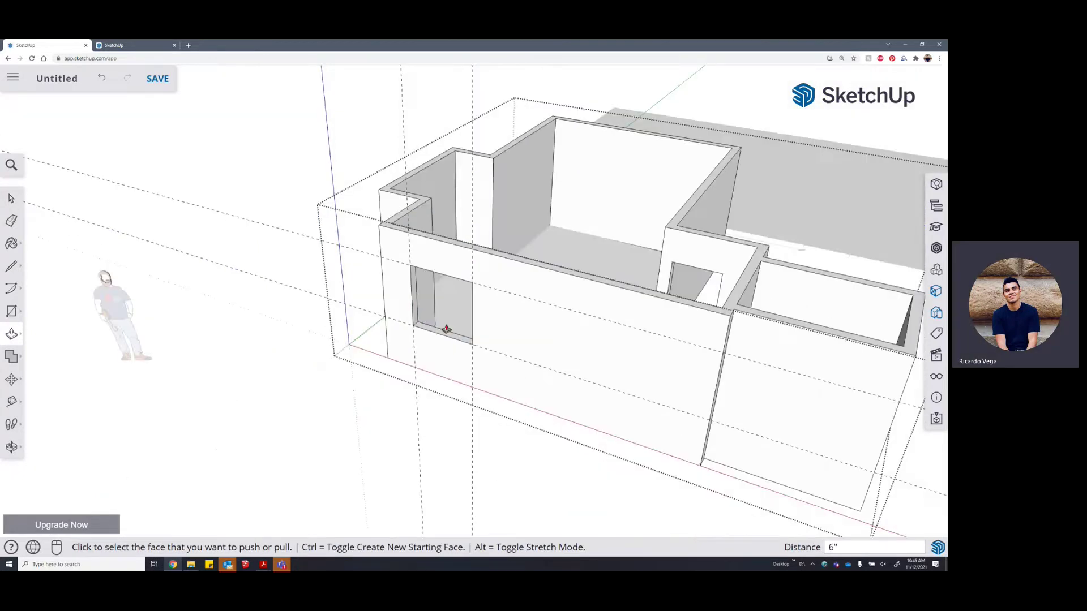
pyautogui.moveTo(444, 317); pyautogui.dragTo(338, 171, button='middle')
pyautogui.scroll(3, 339, 171)
pyautogui.moveTo(422, 213); pyautogui.dragTo(463, 226, button='middle')
pyautogui.press('space')
pyautogui.scroll(-3, 480, 246)
pyautogui.click(483, 267)
# Move the scale figure from beside the origin into the main room, near the window wall
pyautogui.scroll(-3, 484, 267)
pyautogui.scroll(5, 463, 225)
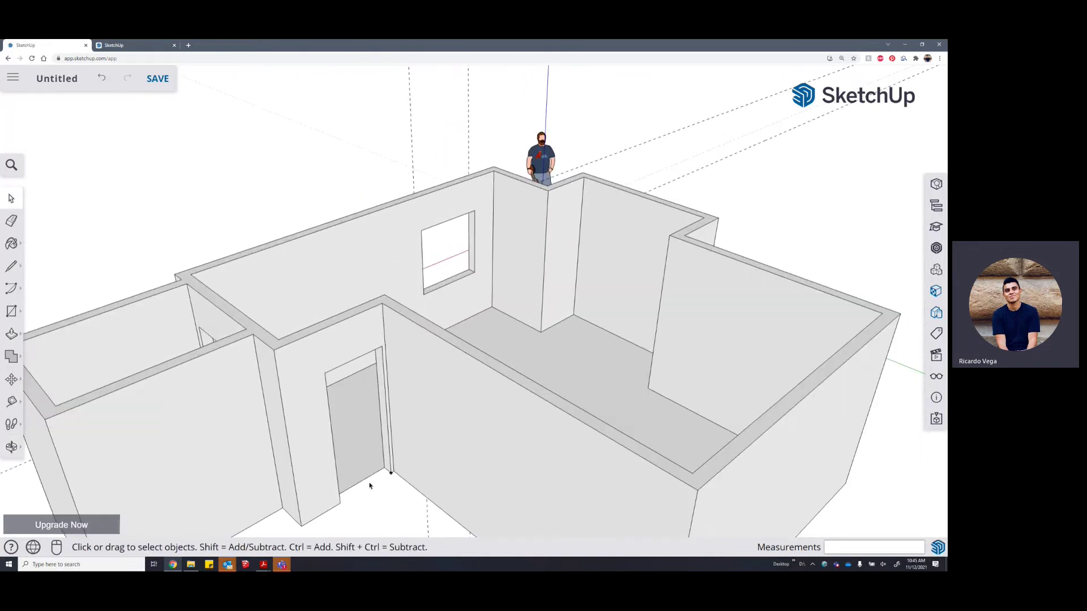
pyautogui.scroll(5, 470, 215)
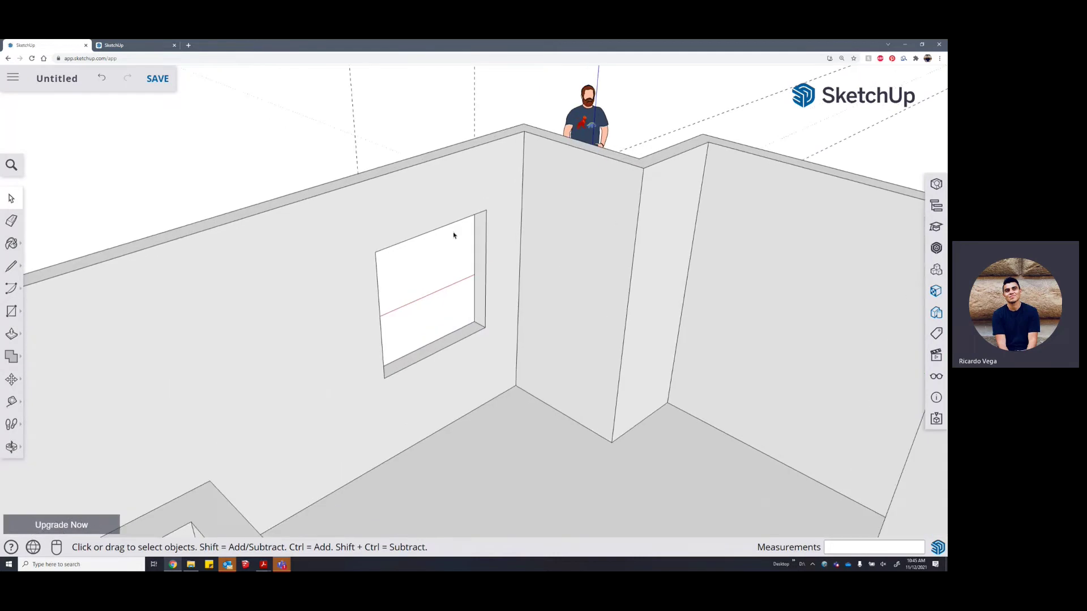
pyautogui.moveTo(444, 206); pyautogui.dragTo(428, 241, button='middle')
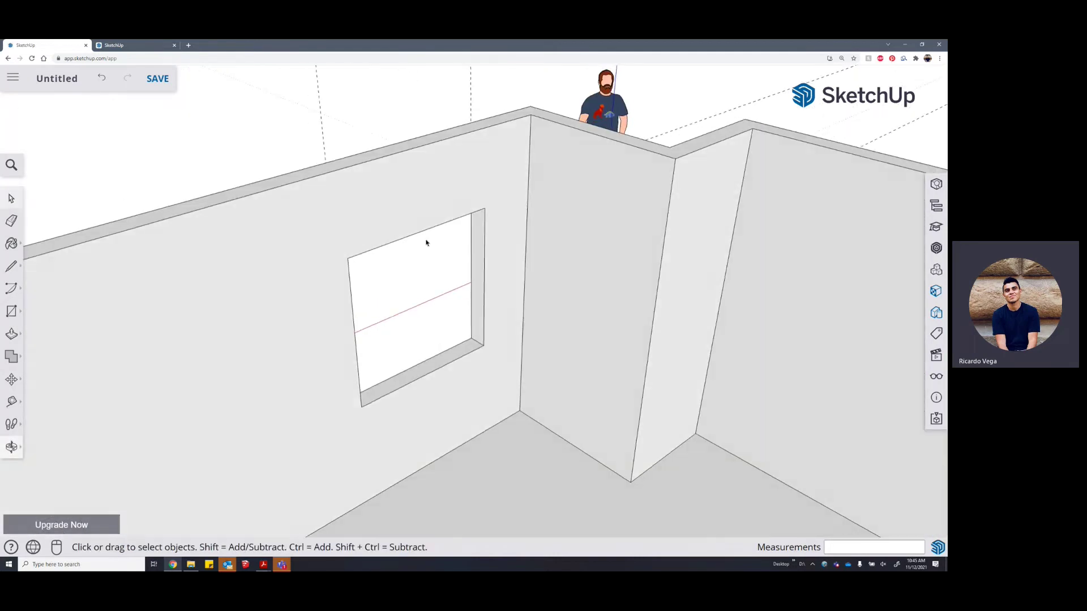
pyautogui.scroll(-2, 421, 283)
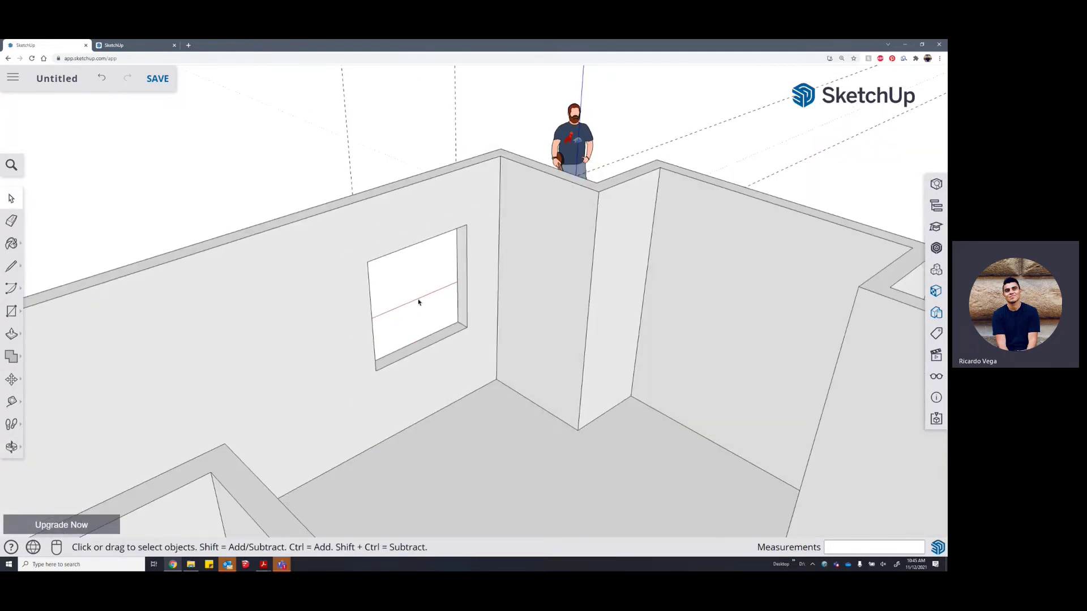
pyautogui.scroll(-3, 419, 302)
pyautogui.click(520, 198)
pyautogui.moveTo(381, 202); pyautogui.dragTo(619, 265, button='middle')
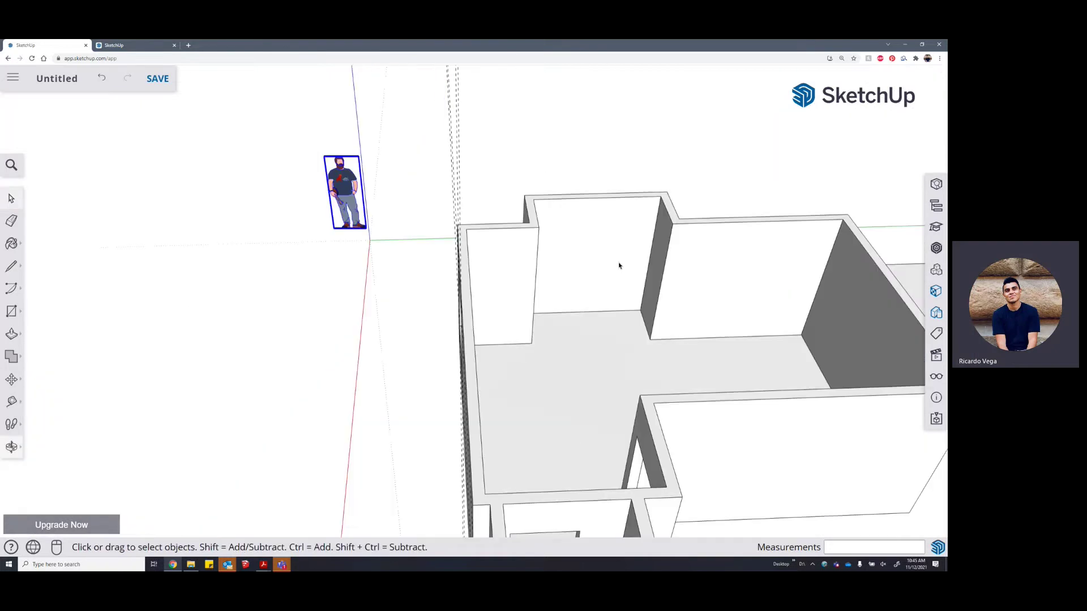
pyautogui.click(11, 380)
pyautogui.click(341, 235)
pyautogui.click(600, 399)
# Move the scale figure across the main room to the first doorway
pyautogui.moveTo(600, 399); pyautogui.dragTo(864, 440, button='middle')
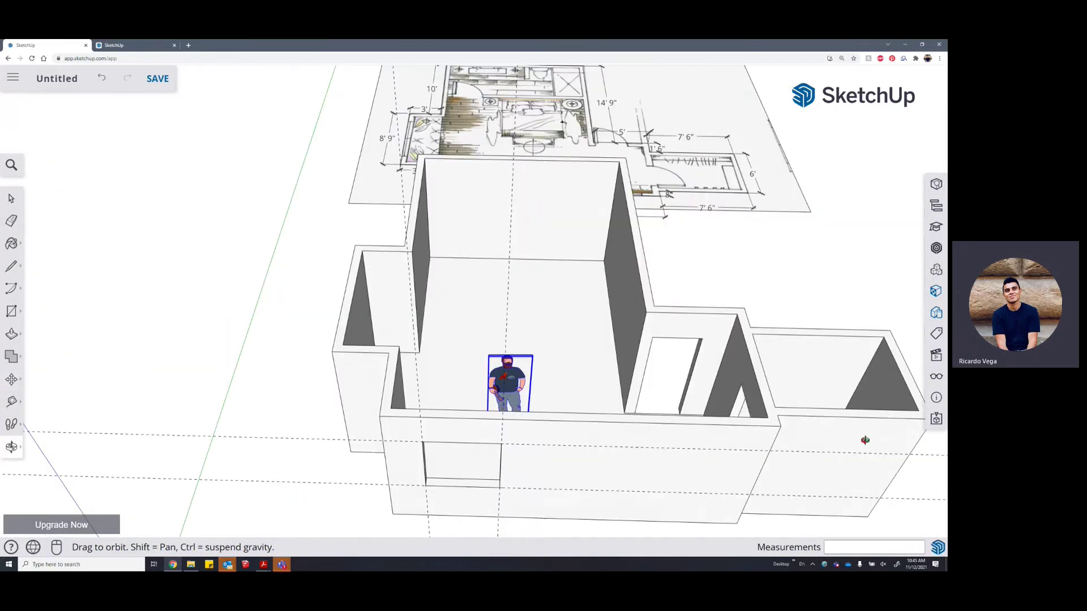
pyautogui.scroll(5, 534, 379)
pyautogui.moveTo(534, 379); pyautogui.dragTo(589, 484, button='middle')
pyautogui.click(589, 484)
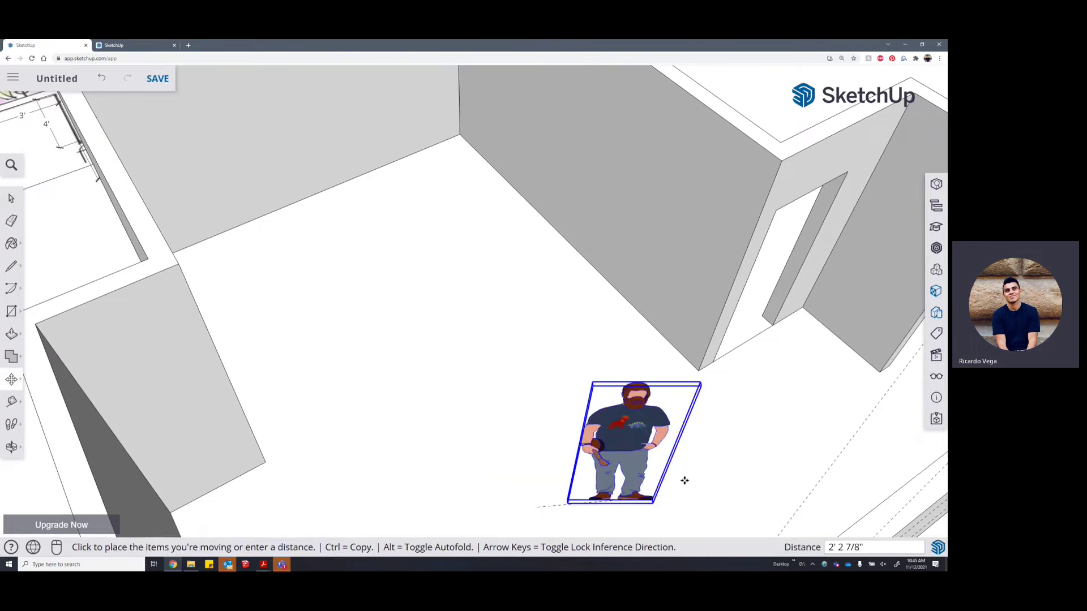
pyautogui.click(761, 365)
# Move the scale figure from the doorway into the small end room
pyautogui.moveTo(761, 365); pyautogui.dragTo(721, 347, button='middle')
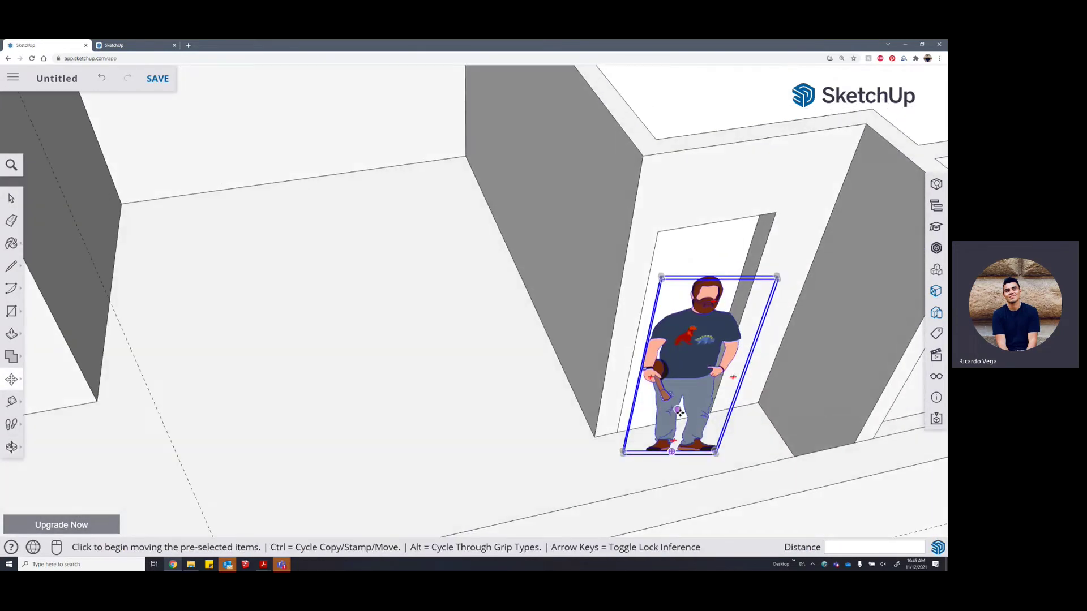
pyautogui.scroll(4, 733, 376)
pyautogui.click(682, 469)
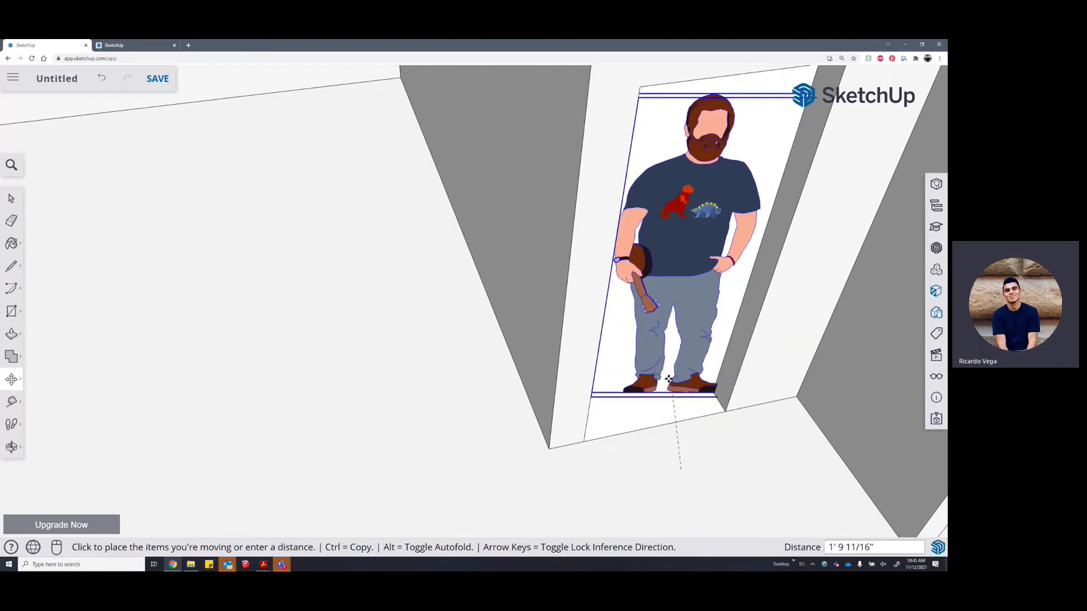
pyautogui.scroll(-4, 666, 387)
pyautogui.moveTo(653, 395); pyautogui.dragTo(764, 396, button='middle')
pyautogui.scroll(2, 810, 351)
pyautogui.click(821, 297)
# Move the scale figure out of the small end room to the far wall of the main room
pyautogui.keyDown('shift'); pyautogui.moveTo(821, 297); pyautogui.dragTo(447, 337, button='middle'); pyautogui.keyUp('shift')
pyautogui.moveTo(448, 337); pyautogui.dragTo(442, 385, button='middle')
pyautogui.moveTo(426, 301); pyautogui.dragTo(416, 311, button='middle')
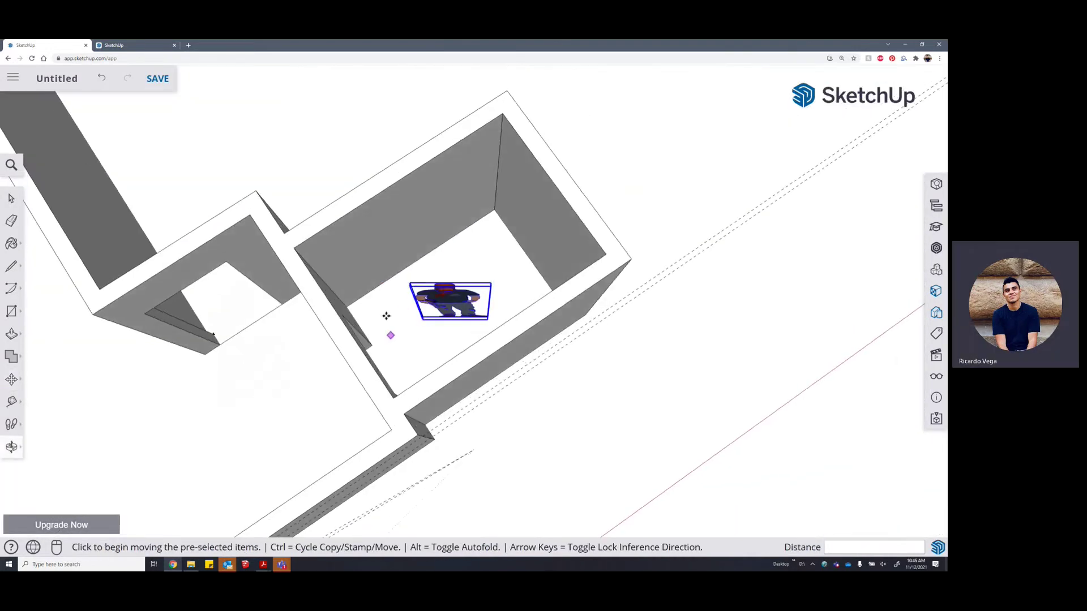
pyautogui.moveTo(498, 238); pyautogui.dragTo(432, 335, button='middle')
pyautogui.click(432, 335)
pyautogui.keyDown('shift'); pyautogui.moveTo(362, 391); pyautogui.dragTo(709, 229, button='middle'); pyautogui.keyUp('shift')
pyautogui.scroll(-5, 708, 228)
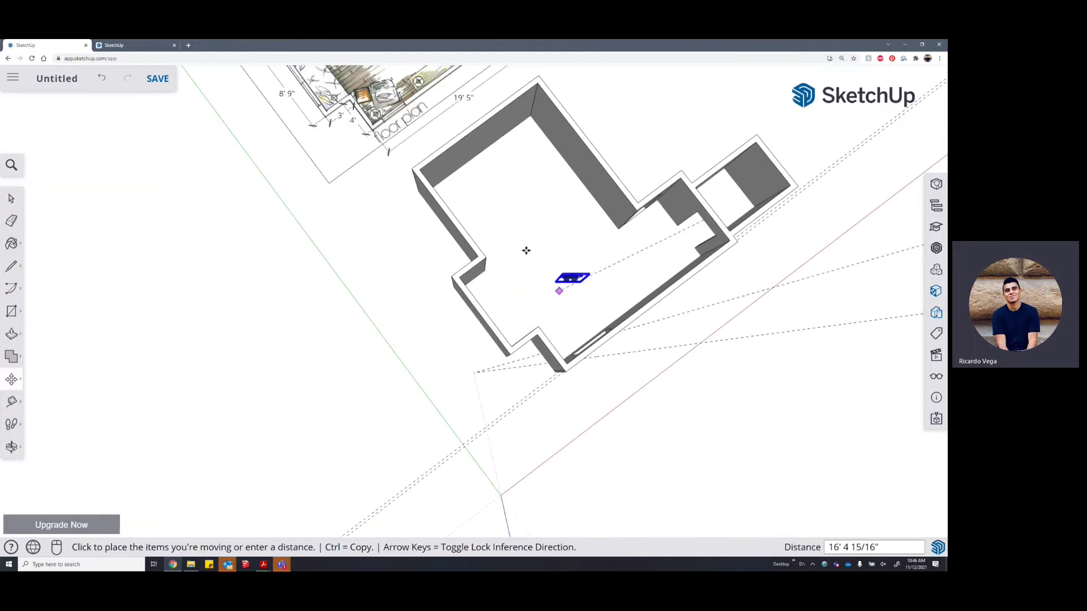
pyautogui.click(482, 180)
# Deselect the figure and examine the walls, door openings and window opening from several angles beside the floor plan
pyautogui.moveTo(468, 202); pyautogui.dragTo(441, 145, button='middle')
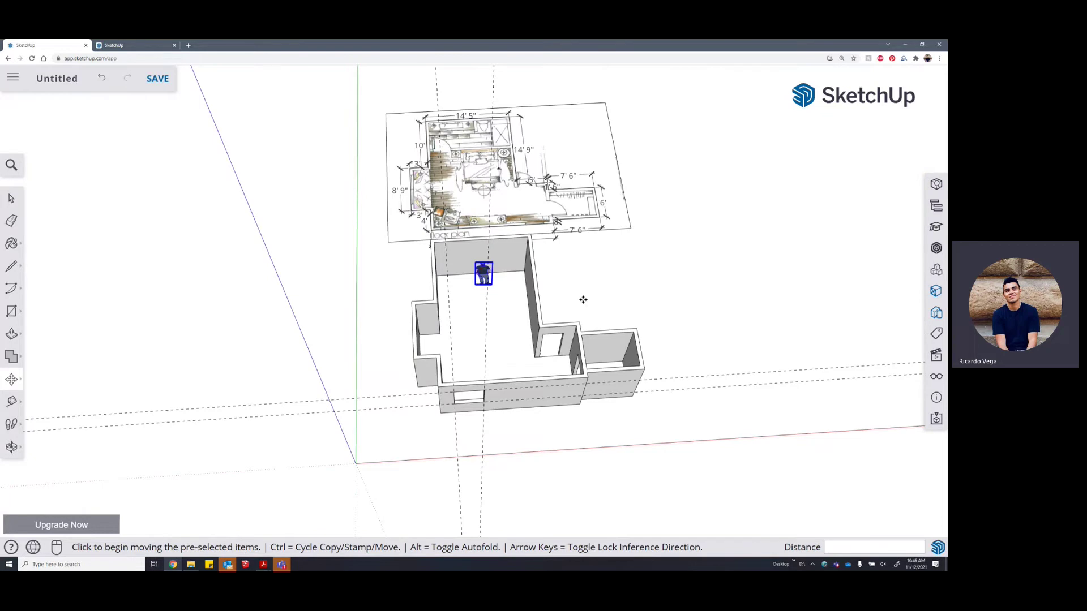
pyautogui.moveTo(583, 300); pyautogui.dragTo(486, 347, button='middle')
pyautogui.scroll(4, 485, 347)
pyautogui.press('space')
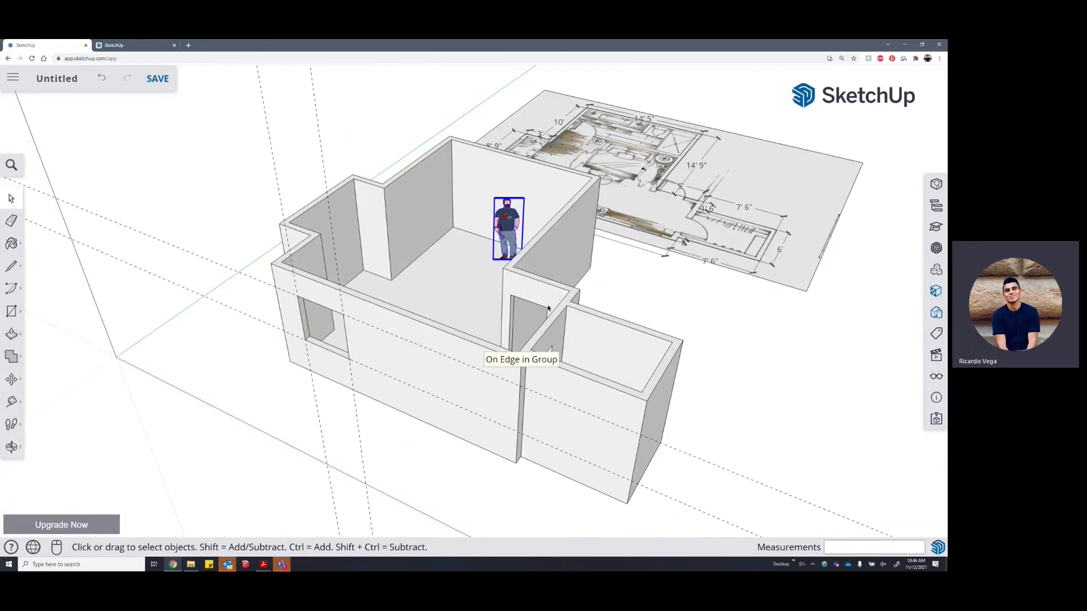
pyautogui.tripleClick(536, 290)
pyautogui.moveTo(529, 249); pyautogui.dragTo(485, 258, button='middle')
pyautogui.scroll(-2, 486, 257)
pyautogui.press('Escape')
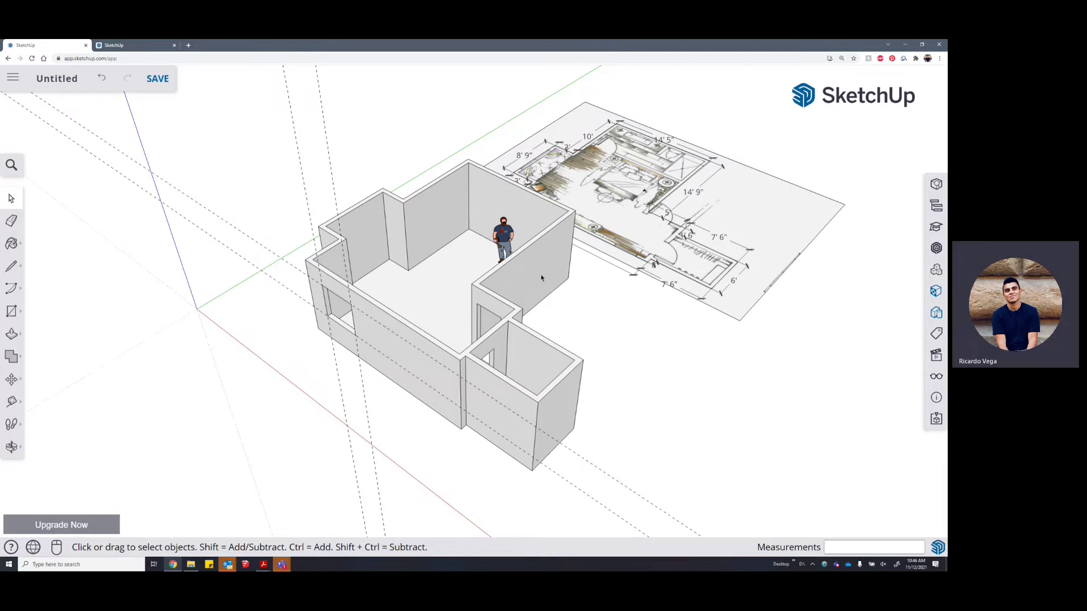
pyautogui.moveTo(530, 273); pyautogui.dragTo(337, 260, button='middle')
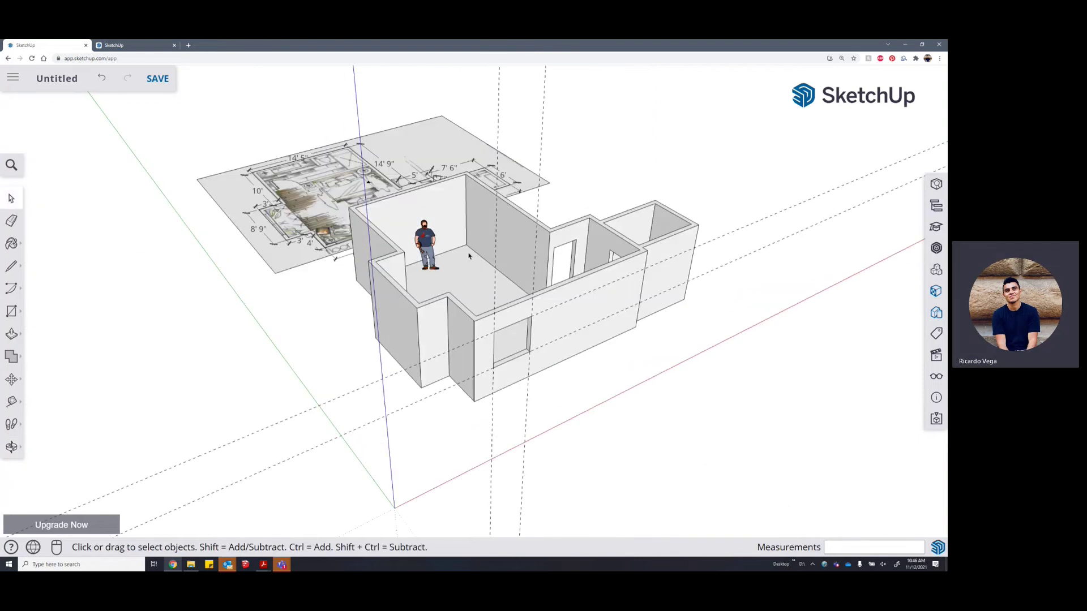
pyautogui.scroll(5, 475, 301)
pyautogui.scroll(-4, 630, 318)
pyautogui.moveTo(579, 376); pyautogui.dragTo(432, 469, button='middle')
pyautogui.moveTo(400, 413); pyautogui.dragTo(347, 453, button='middle')
pyautogui.scroll(6, 444, 325)
pyautogui.moveTo(444, 325); pyautogui.dragTo(544, 330, button='middle')
pyautogui.scroll(-5, 414, 369)
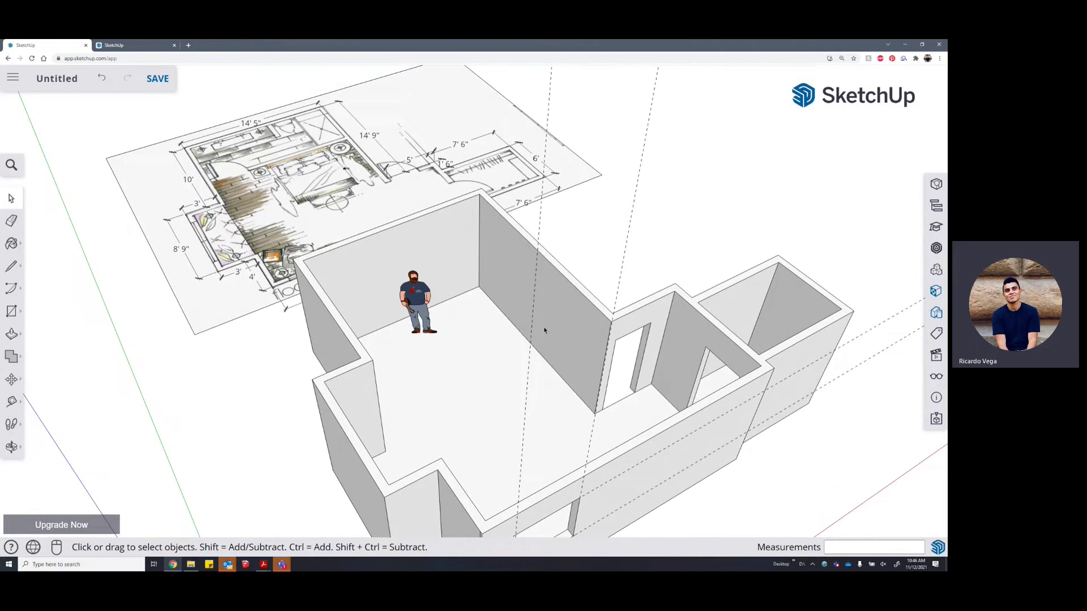
pyautogui.scroll(-4, 544, 327)
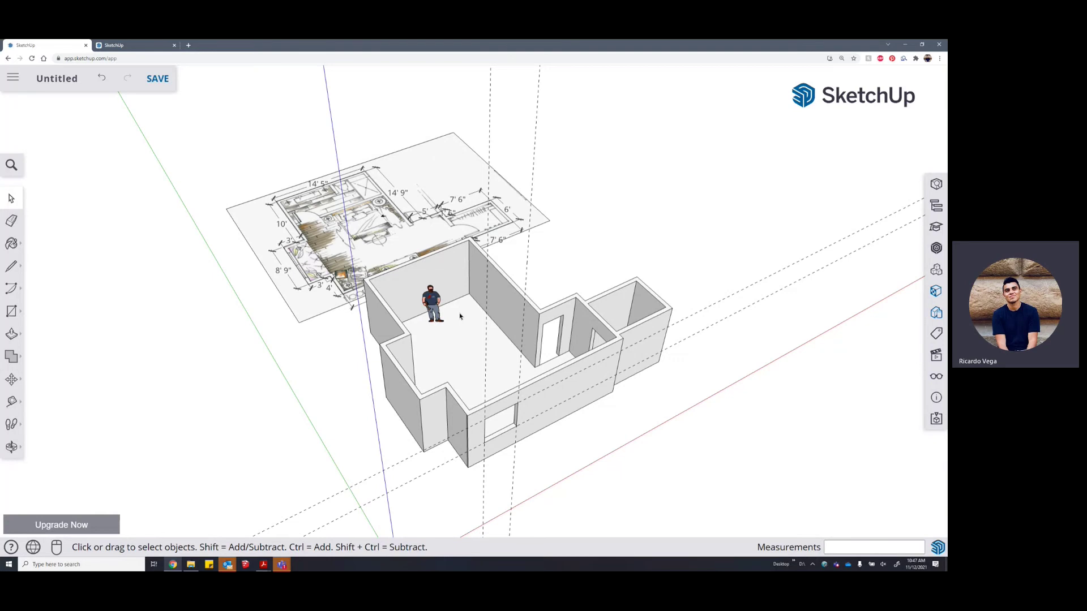
# Open the SketchUp project folder as the save location and close the save dialog without saving
pyautogui.click(167, 83)
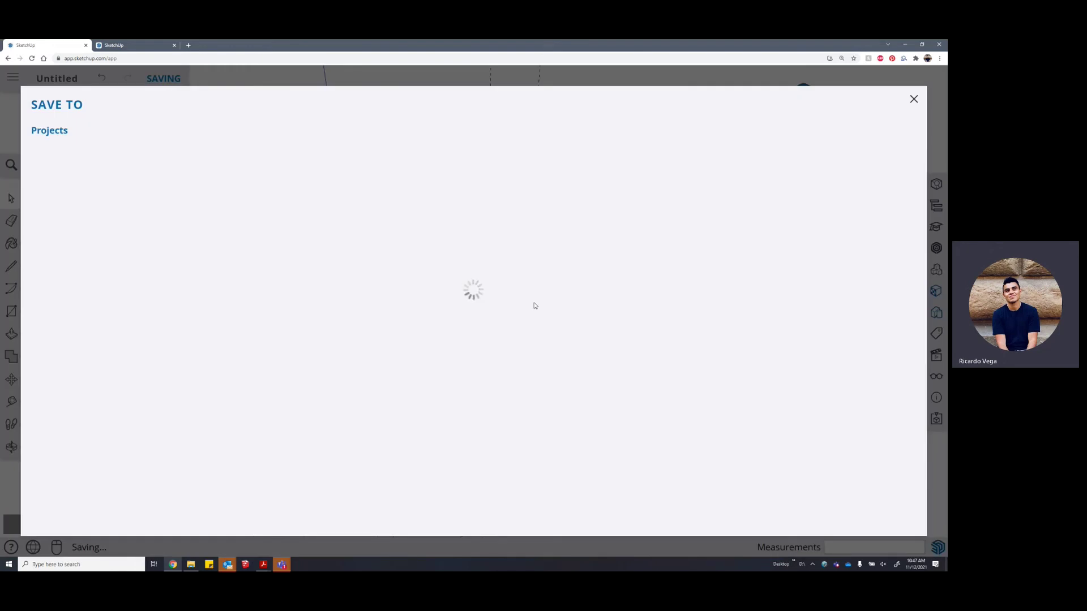
pyautogui.click(119, 270)
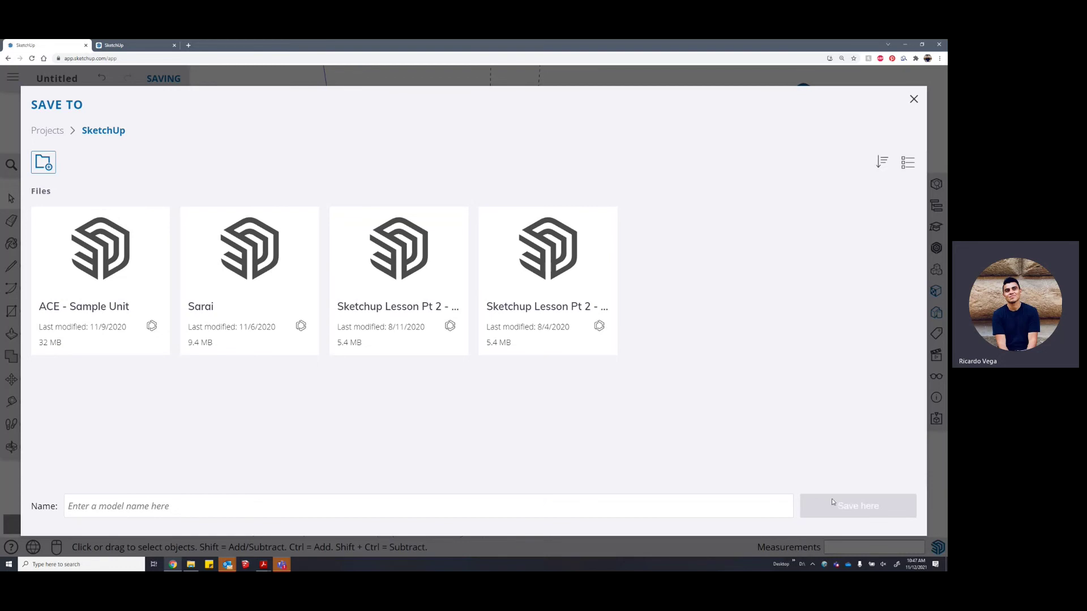
pyautogui.click(914, 100)
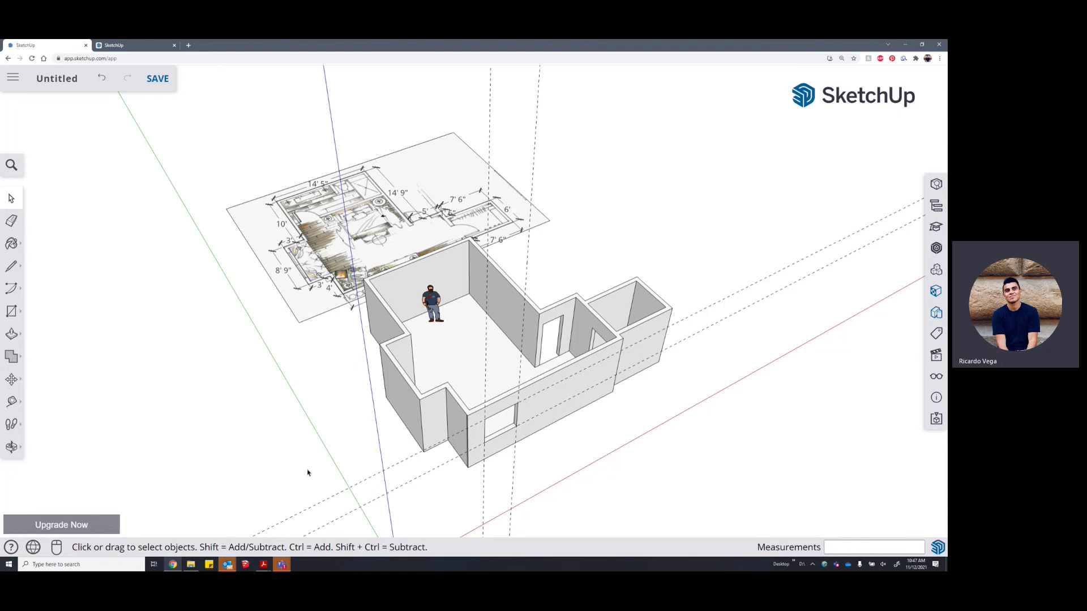
# Switch to the Microsoft Teams call window
pyautogui.moveTo(283, 565)
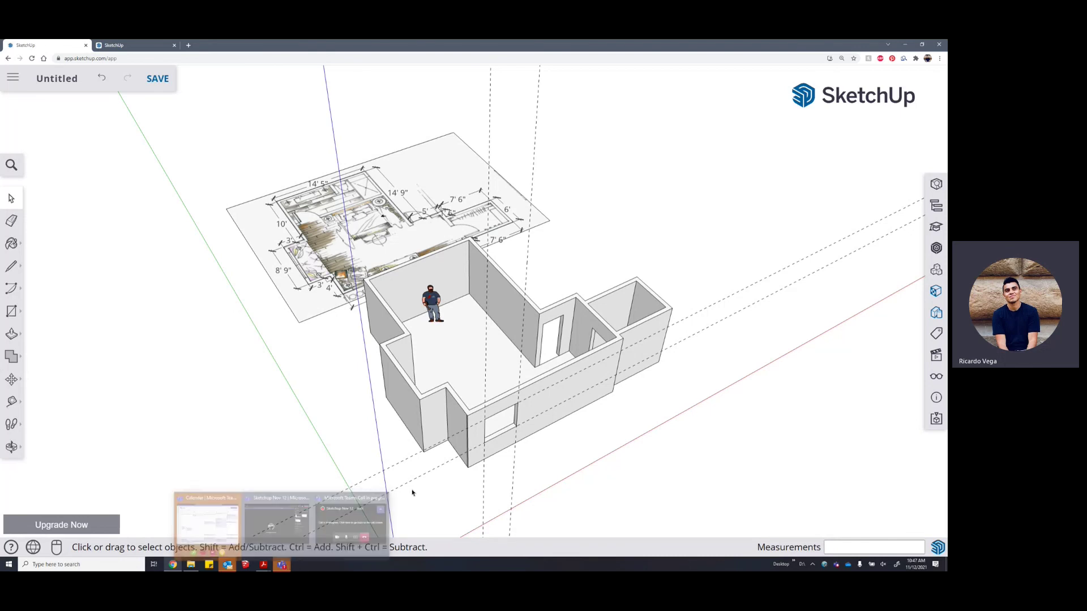
pyautogui.click(354, 519)
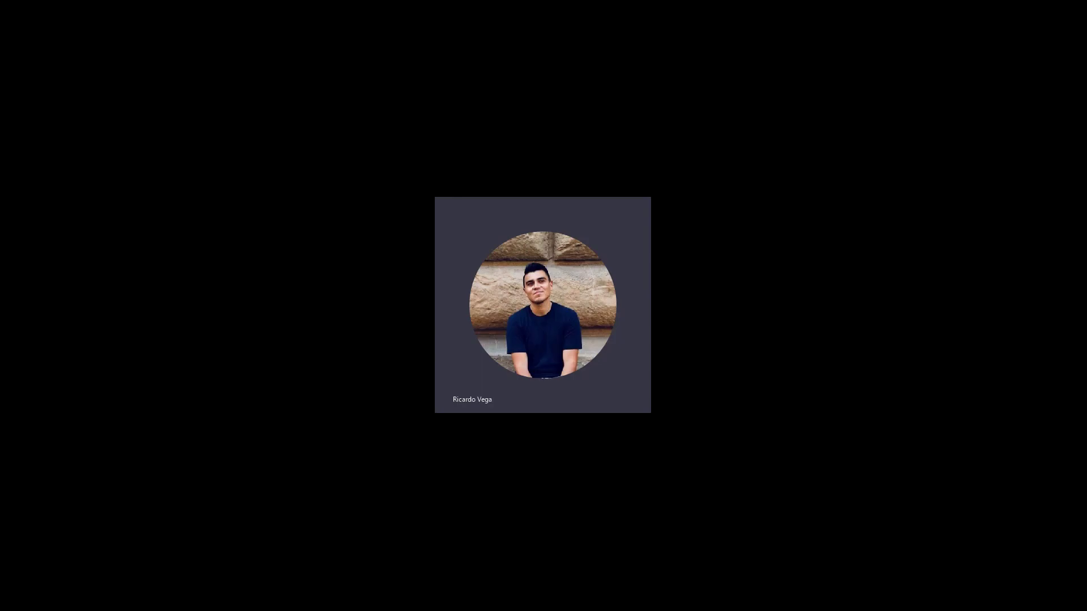